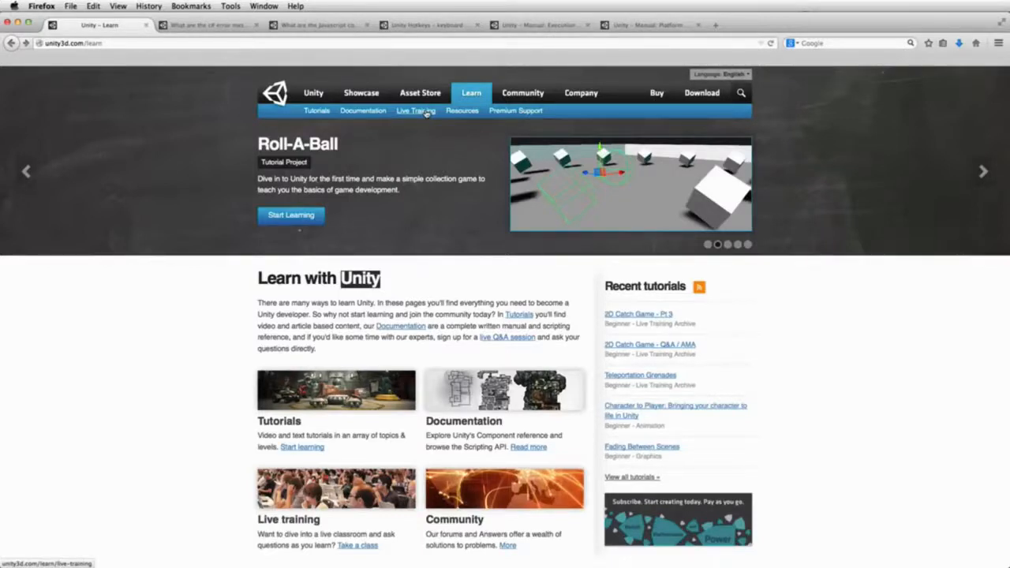
Open the Unity documentation's Scripting API and search it for "Mechanim"
{"action": "left_click", "coordinate": [374, 113]}
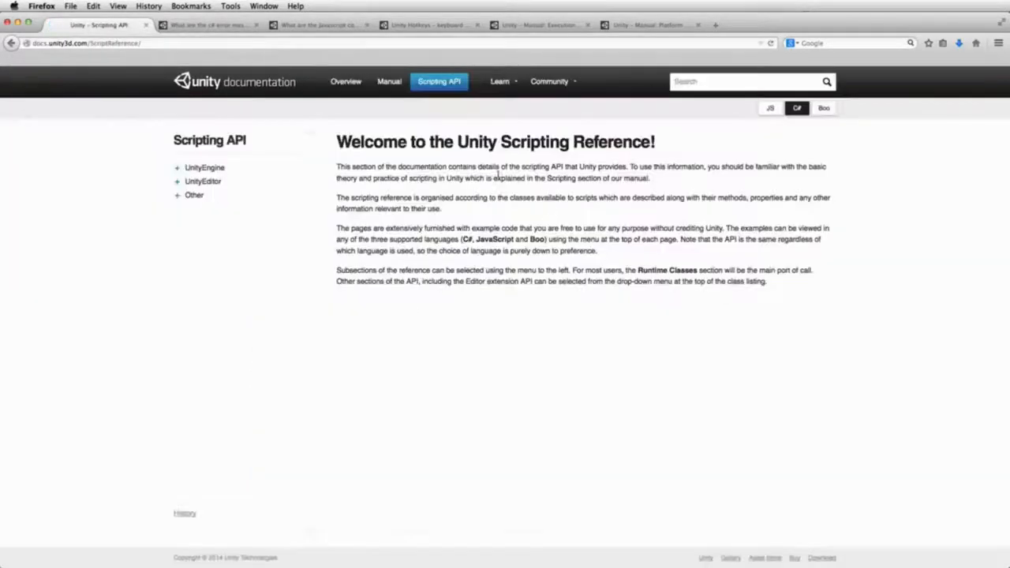
{"action": "type", "text": "Mechanim"}
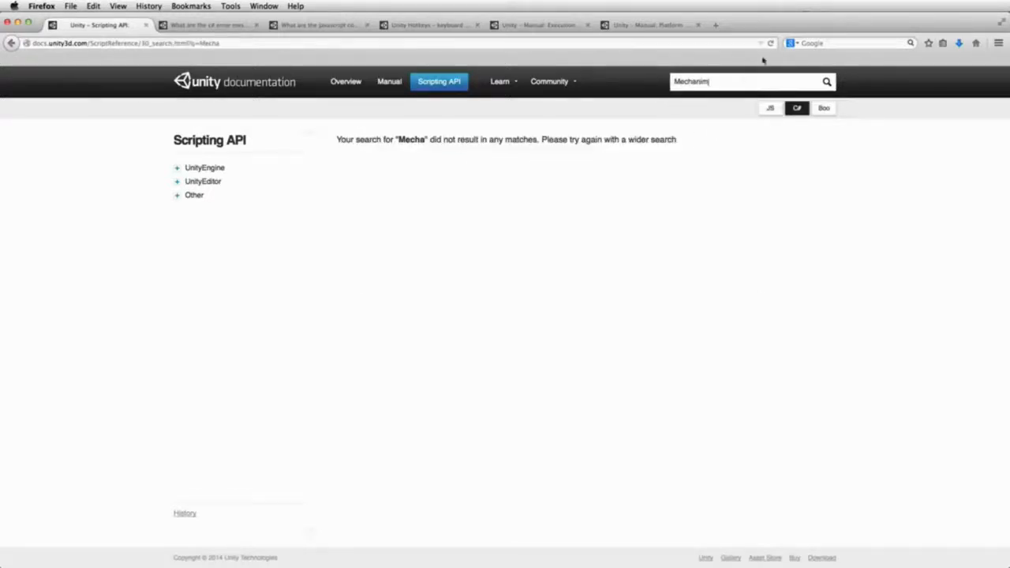
{"action": "key", "text": "Return"}
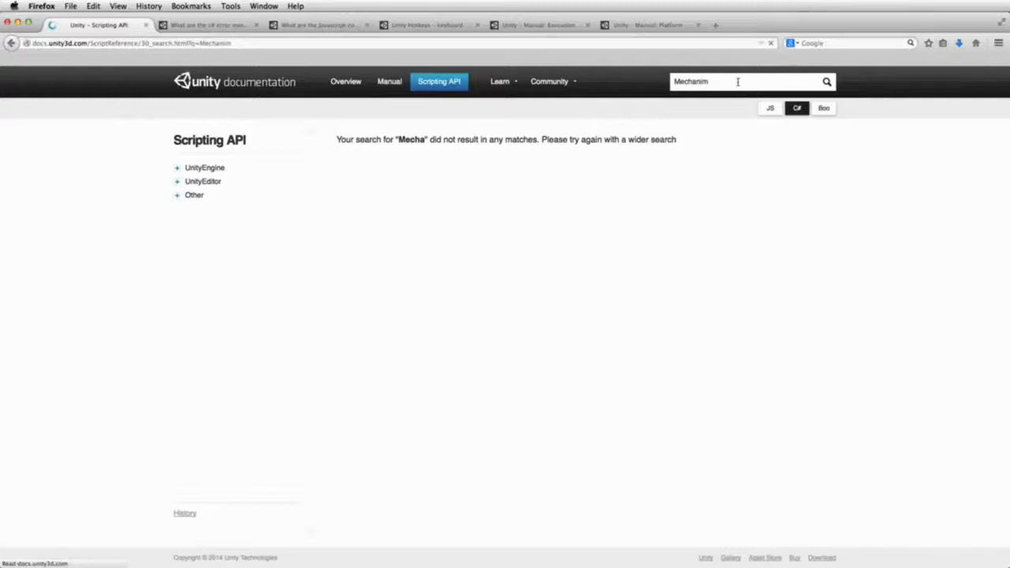
Correct the spelling of the search term to "Mecanim" and search the Scripting API again
{"action": "left_click", "coordinate": [695, 82]}
{"action": "left_click", "coordinate": [693, 84]}
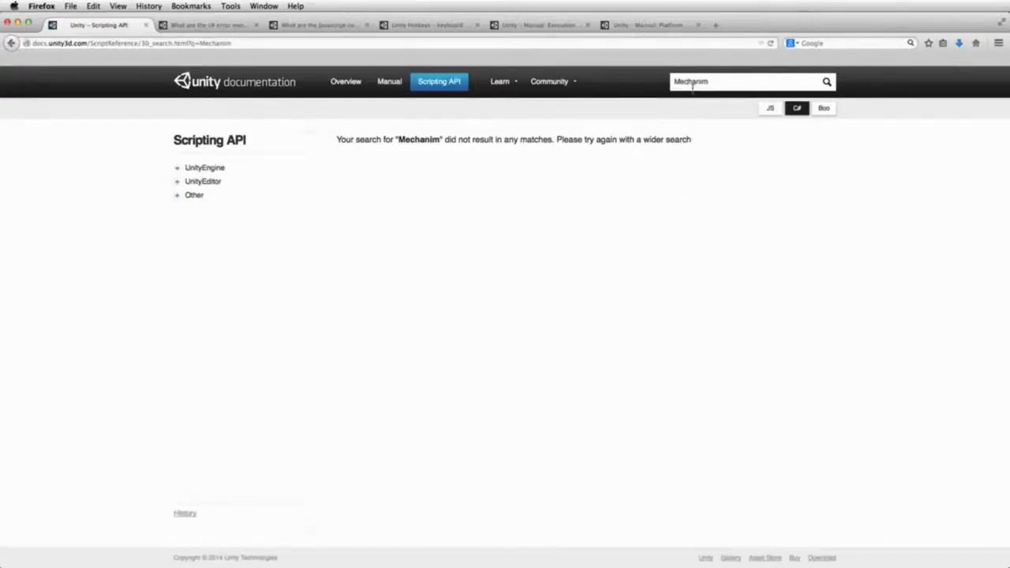
{"action": "left_click", "coordinate": [691, 81]}
{"action": "left_click", "coordinate": [691, 81]}
{"action": "left_click", "coordinate": [694, 82]}
{"action": "left_click", "coordinate": [693, 84]}
{"action": "left_click", "coordinate": [693, 83]}
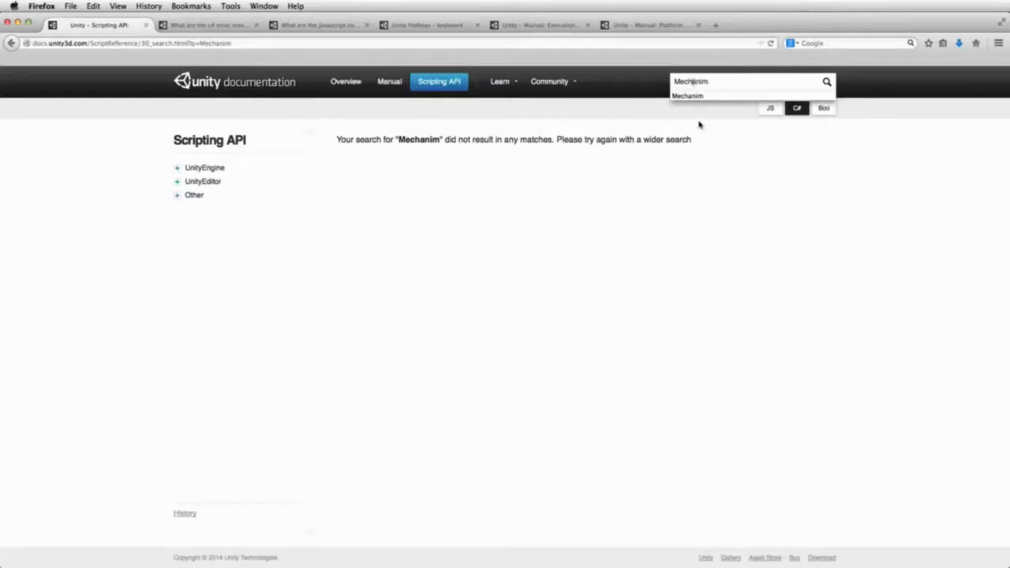
{"action": "key", "text": "BackSpace"}
{"action": "key", "text": "Return"}
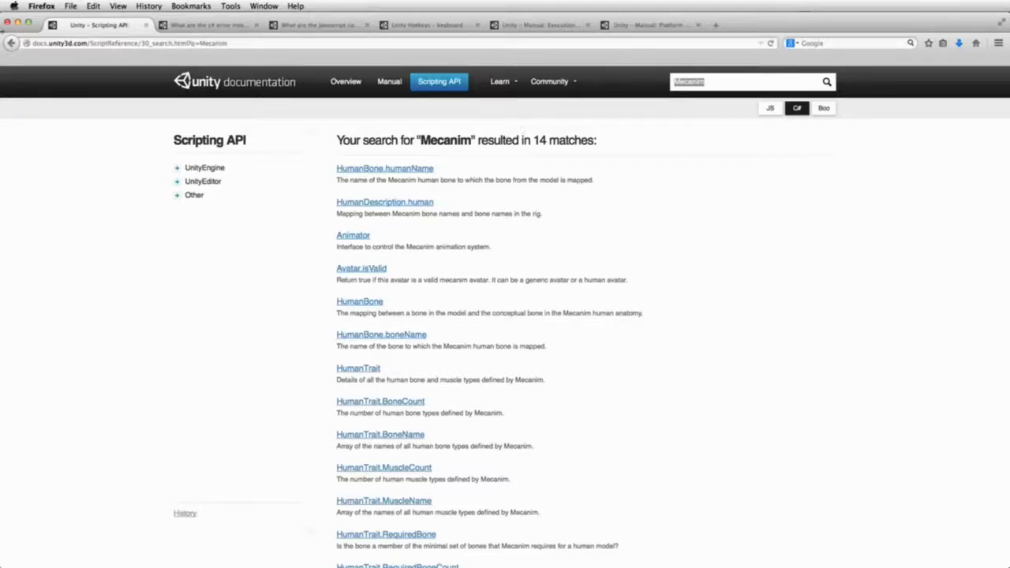
Go back from the search results to the Unity Learn page
{"action": "left_click", "coordinate": [11, 43]}
{"action": "left_click", "coordinate": [11, 43]}
{"action": "left_click", "coordinate": [11, 43]}
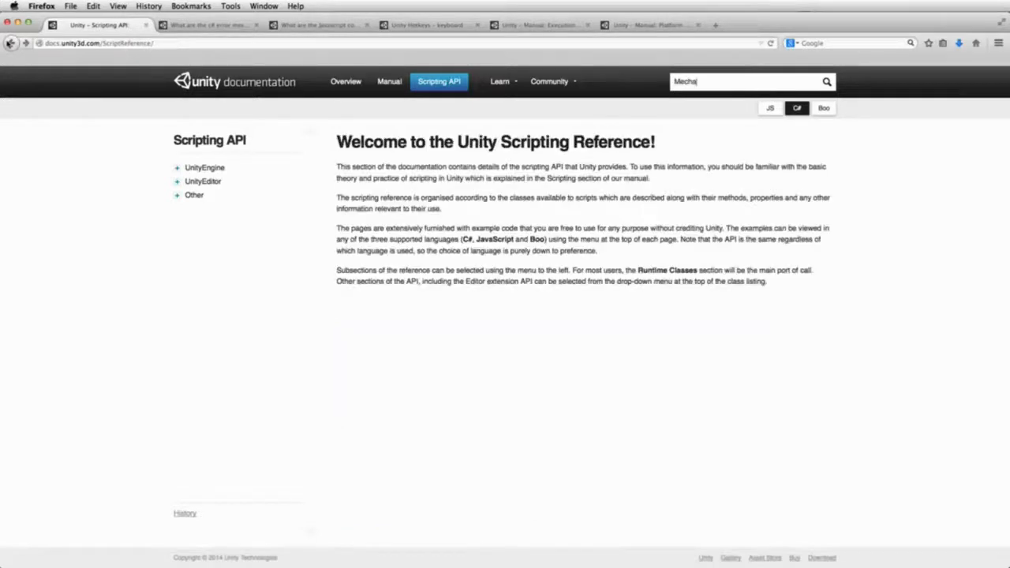
{"action": "left_click", "coordinate": [11, 42]}
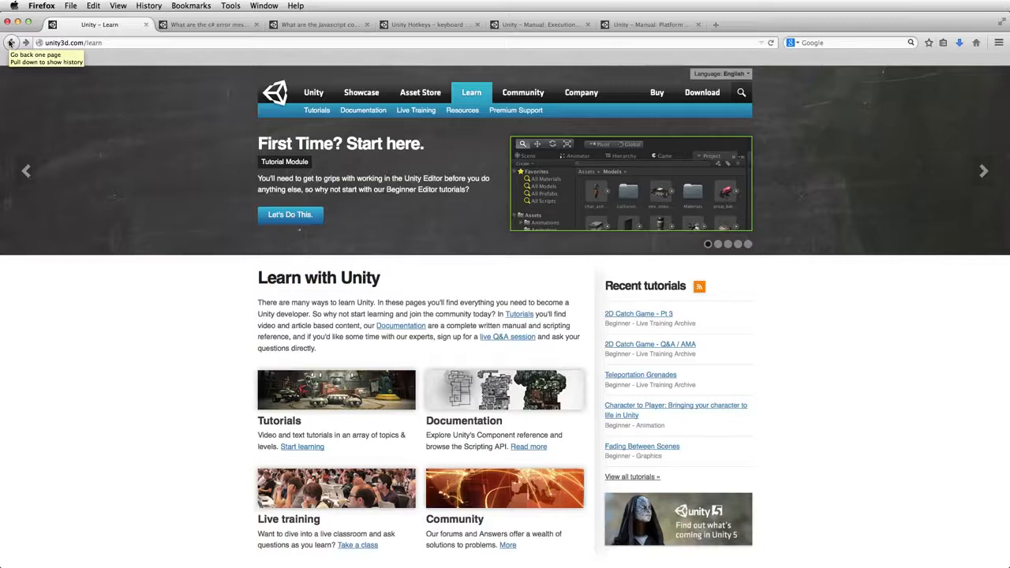
Open the Teaching section of the community forums and preview the thread "Start Here: Official Learning Resources for Unity"
{"action": "left_click", "coordinate": [506, 545]}
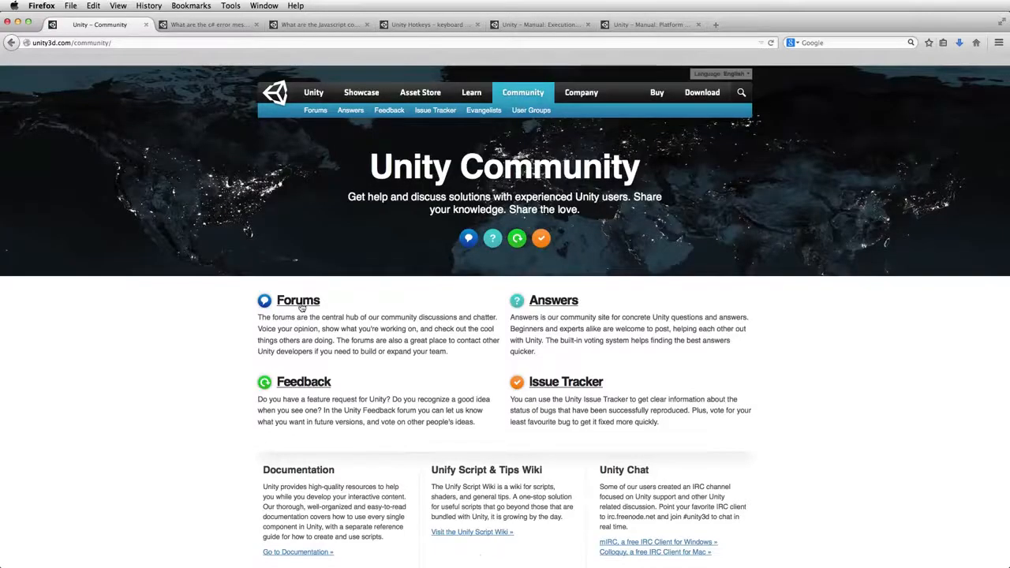
{"action": "left_click", "coordinate": [299, 303]}
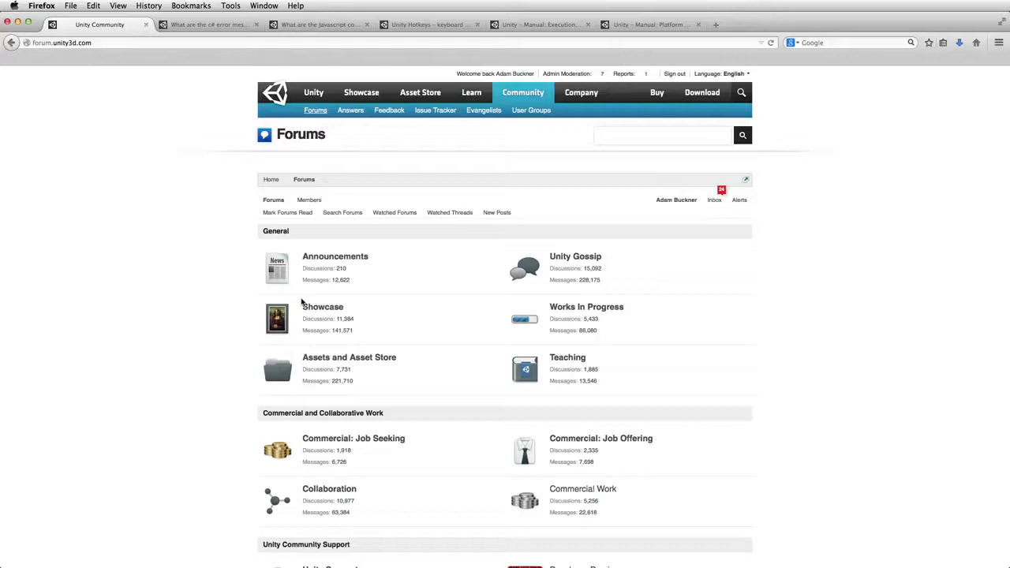
{"action": "left_click", "coordinate": [561, 360]}
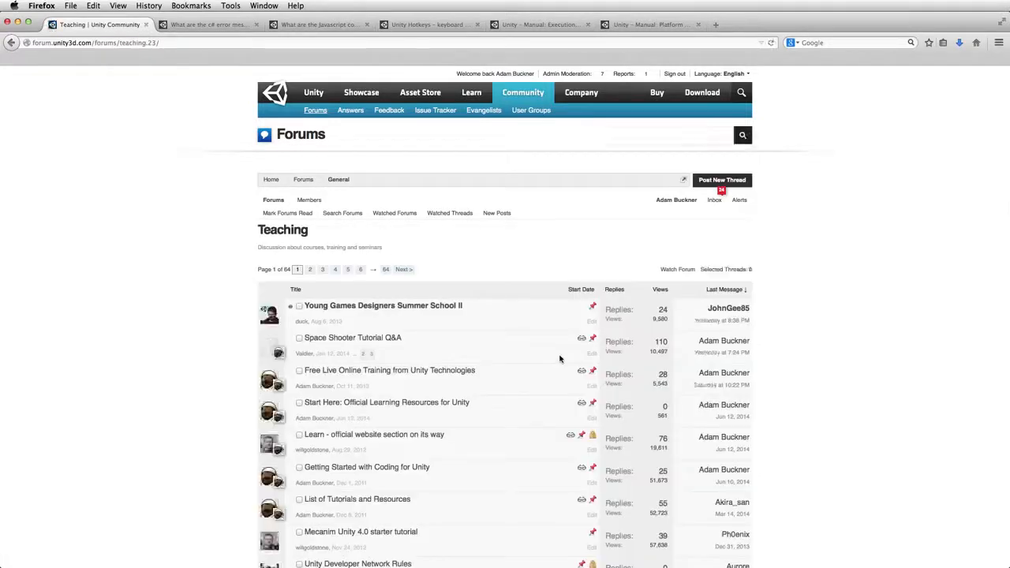
{"action": "scroll", "coordinate": [559, 360], "scroll_direction": "down", "scroll_amount": 1}
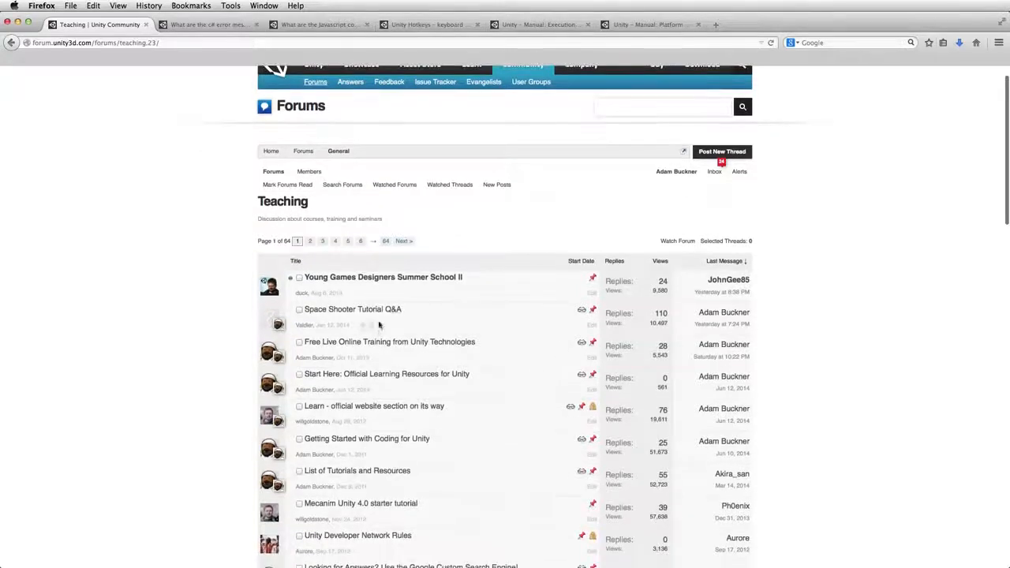
{"action": "mouse_move", "coordinate": [368, 317]}
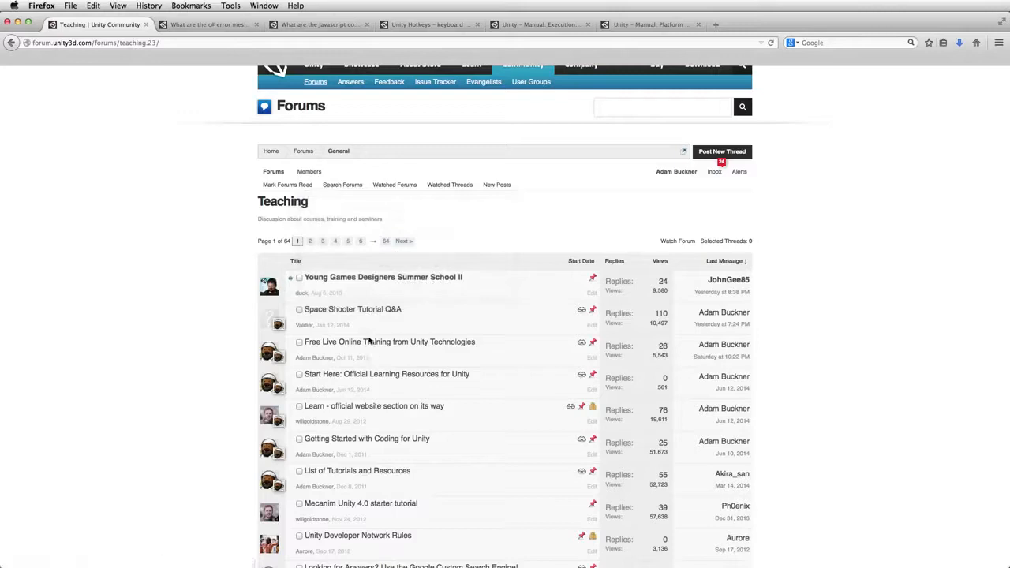
{"action": "mouse_move", "coordinate": [364, 351]}
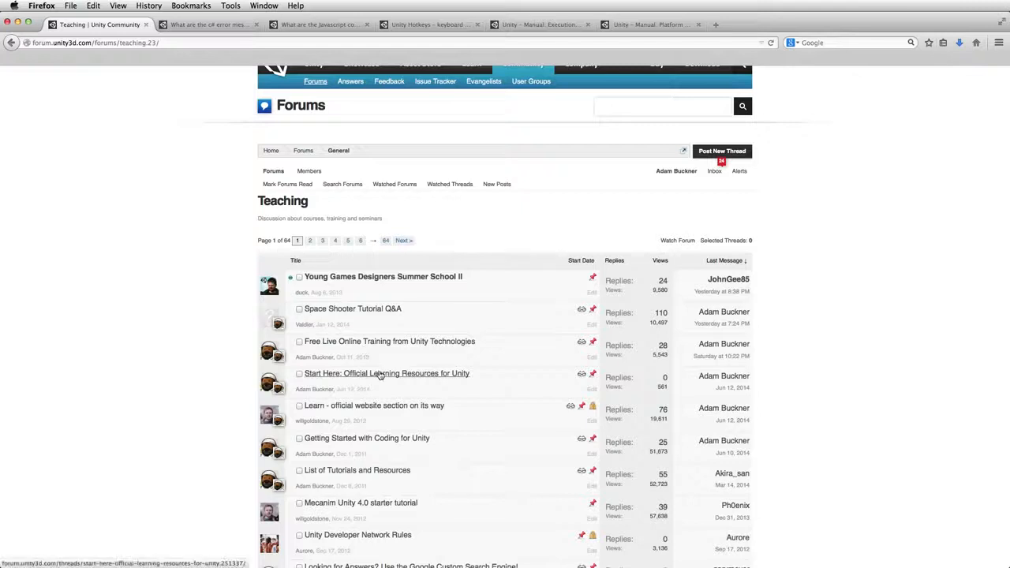
{"action": "mouse_move", "coordinate": [379, 376]}
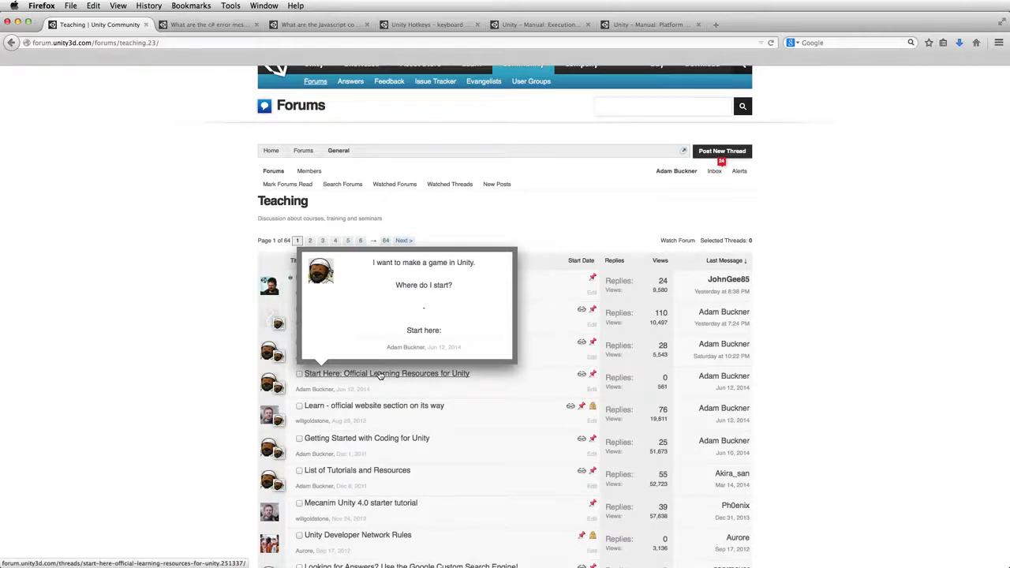
In Unity Answers, view the question about setting a standalone window's position, highlight its answer's first code line, and return to the question list
{"action": "scroll", "coordinate": [353, 169], "scroll_direction": "up", "scroll_amount": 1}
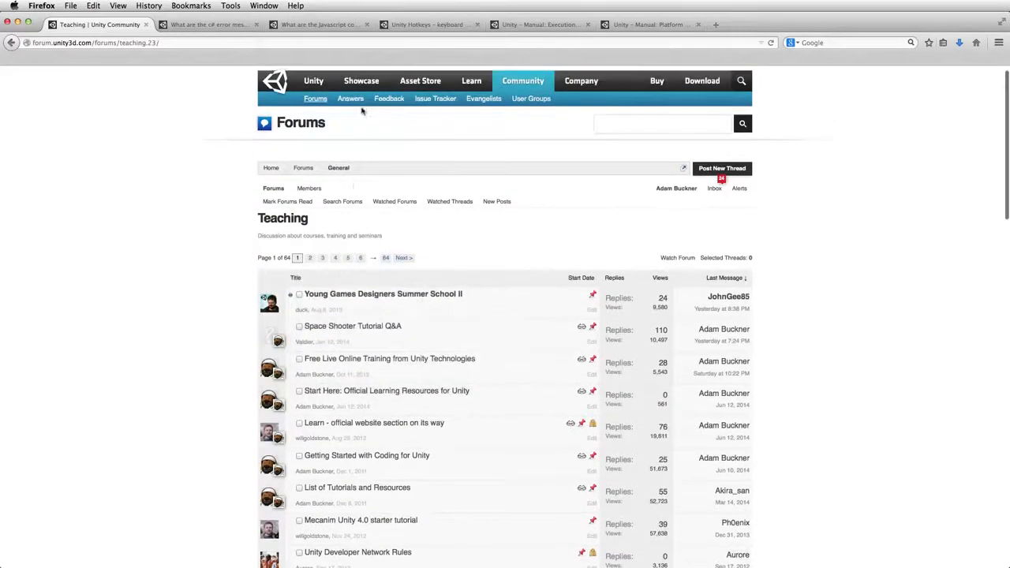
{"action": "left_click", "coordinate": [352, 101]}
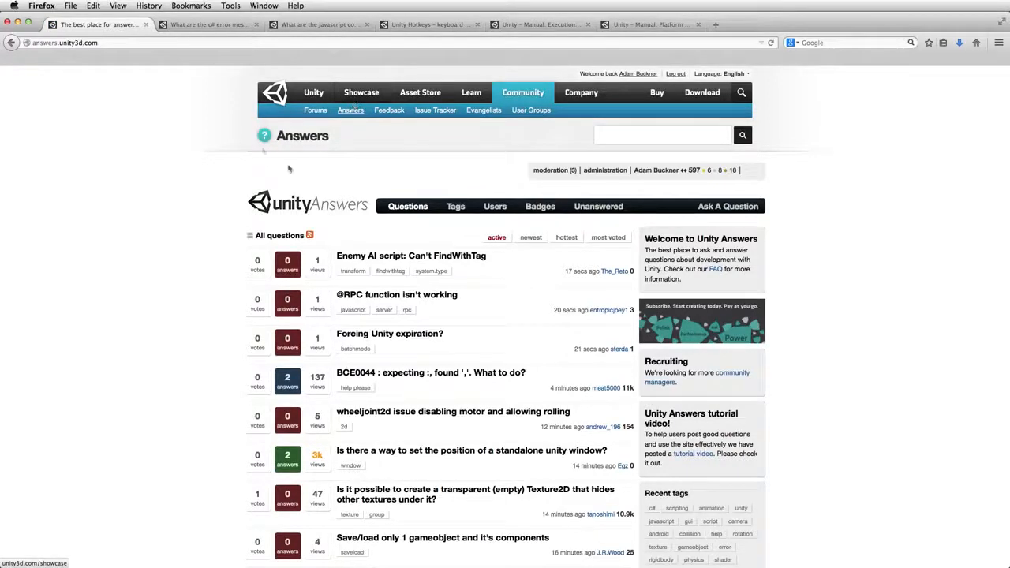
{"action": "left_click", "coordinate": [356, 451]}
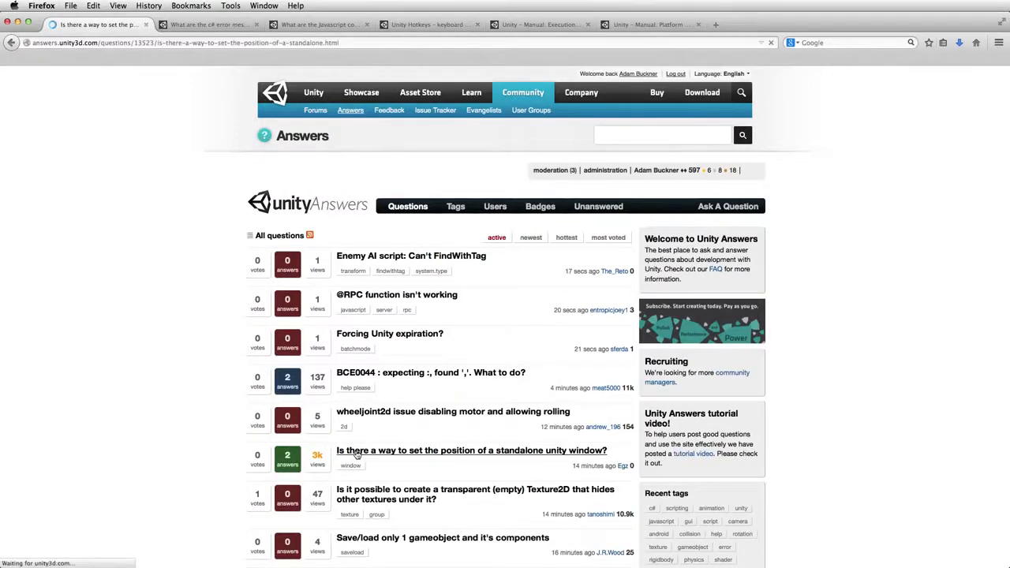
{"action": "scroll", "coordinate": [335, 446], "scroll_direction": "down", "scroll_amount": 2}
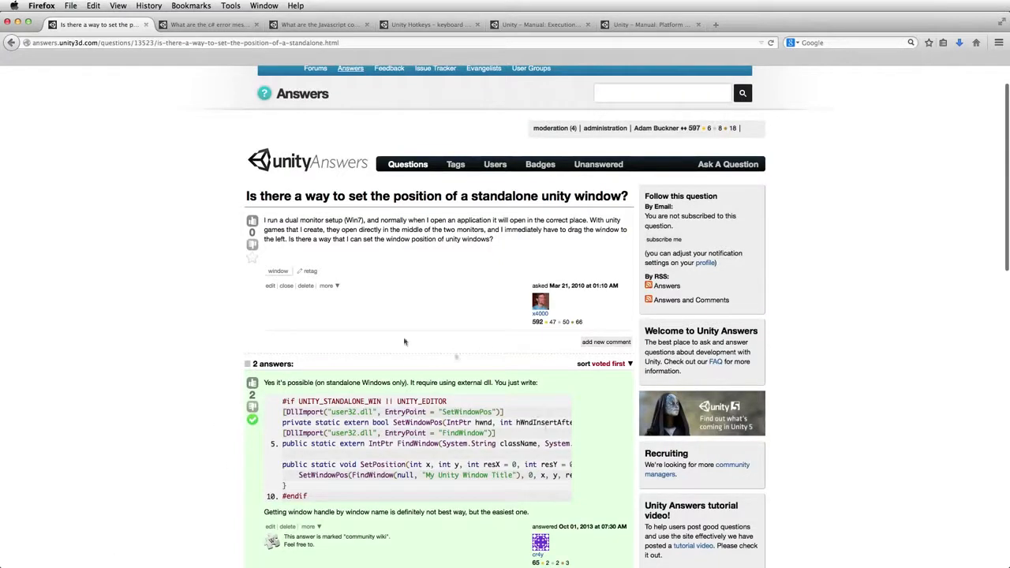
{"action": "triple_click", "coordinate": [313, 402]}
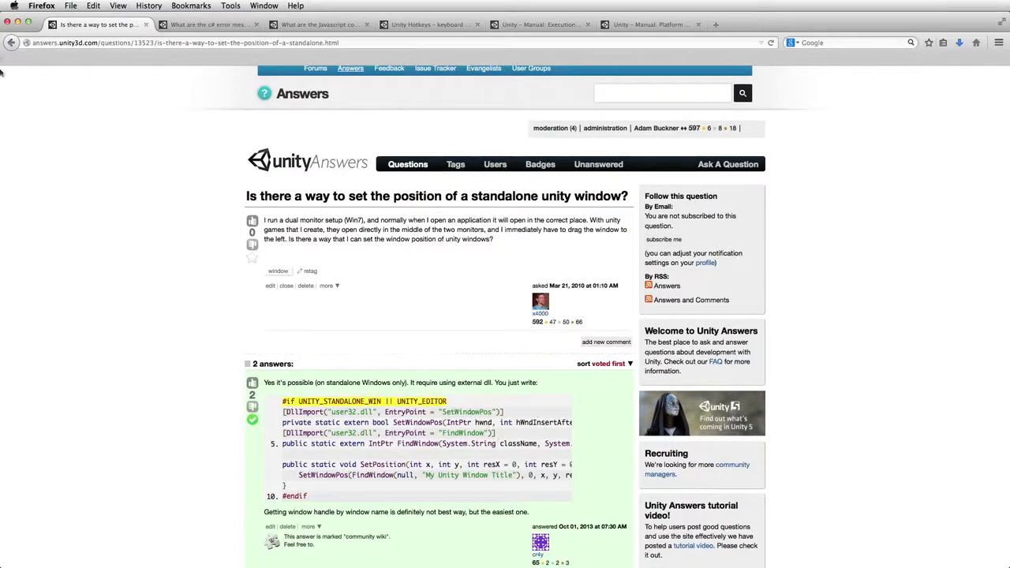
{"action": "left_click", "coordinate": [16, 44]}
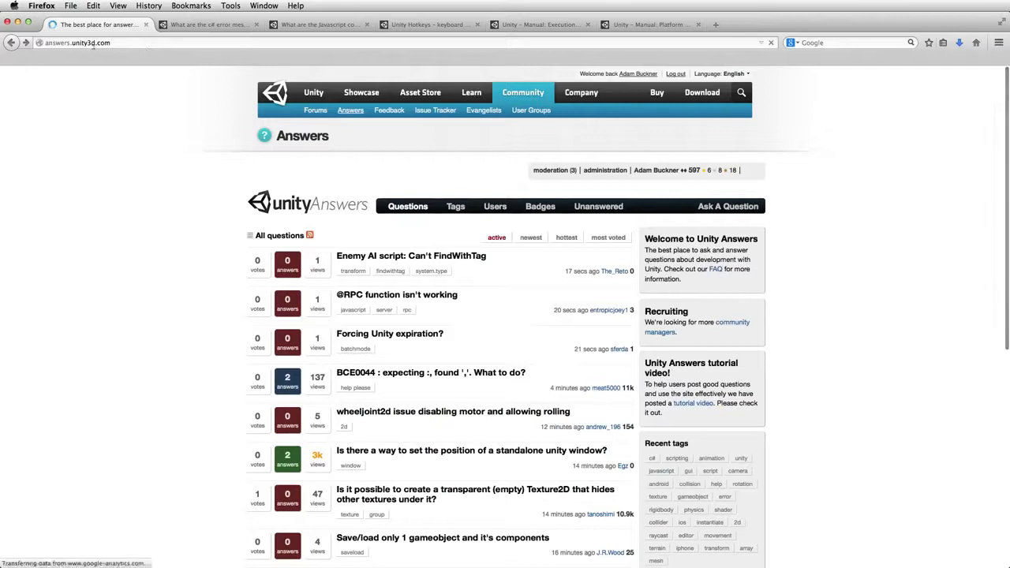
Change the page address to unity3d.com/search and load the site-wide search page
{"action": "left_click", "coordinate": [74, 43]}
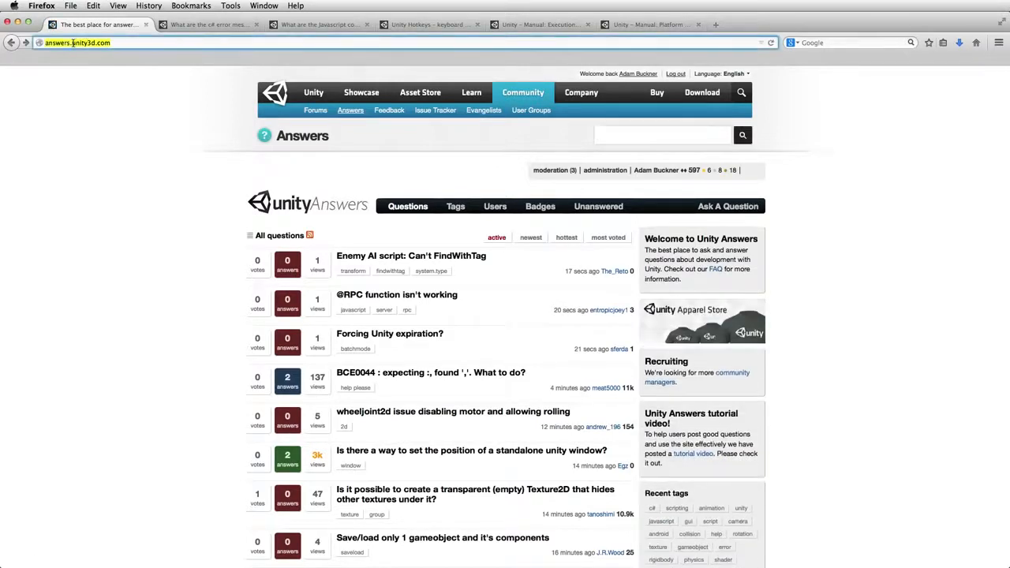
{"action": "left_click_drag", "start_coordinate": [74, 42], "coordinate": [68, 29]}
{"action": "key", "text": "BackSpace"}
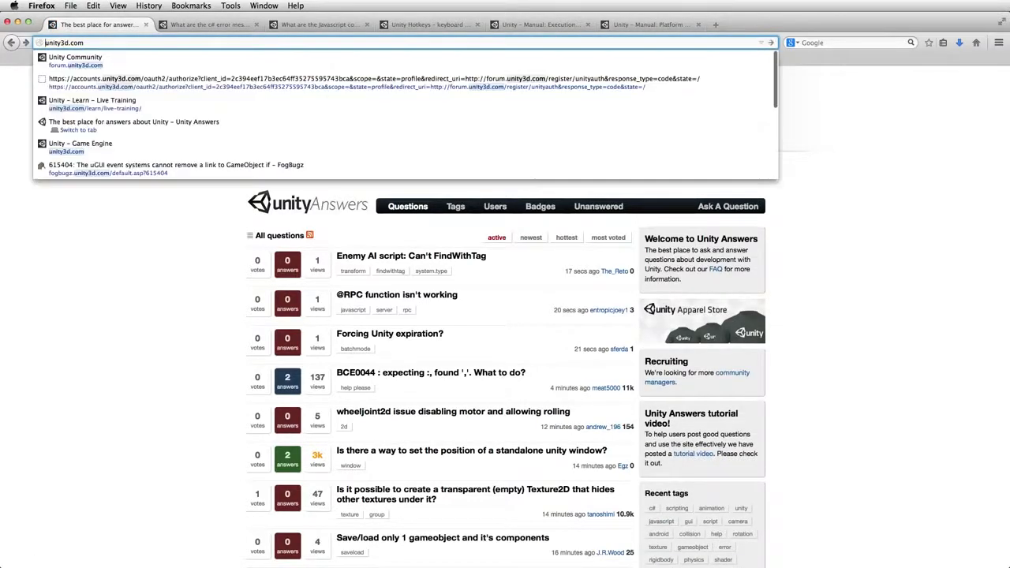
{"action": "left_click", "coordinate": [138, 41]}
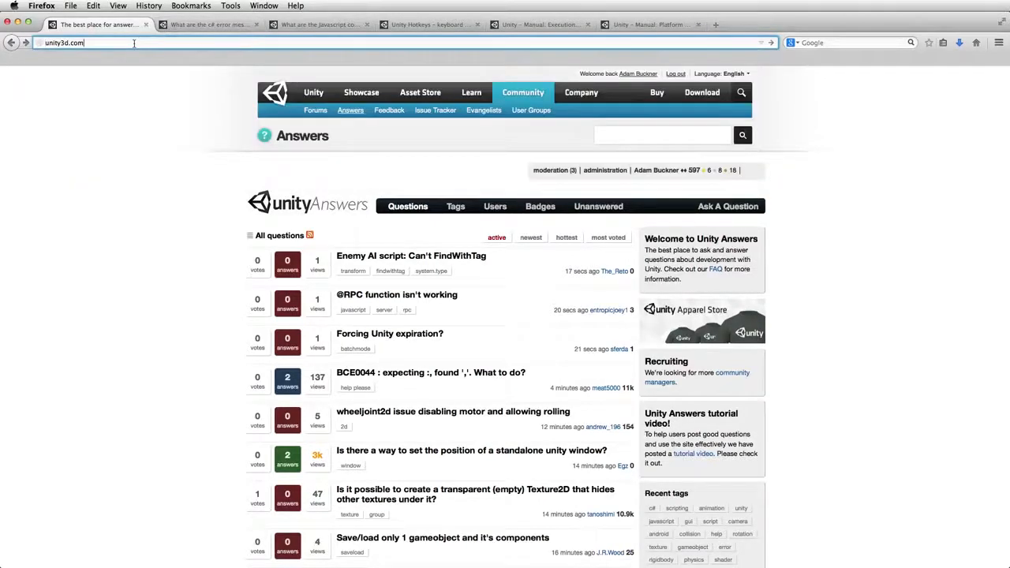
{"action": "type", "text": "/search"}
{"action": "key", "text": "Return"}
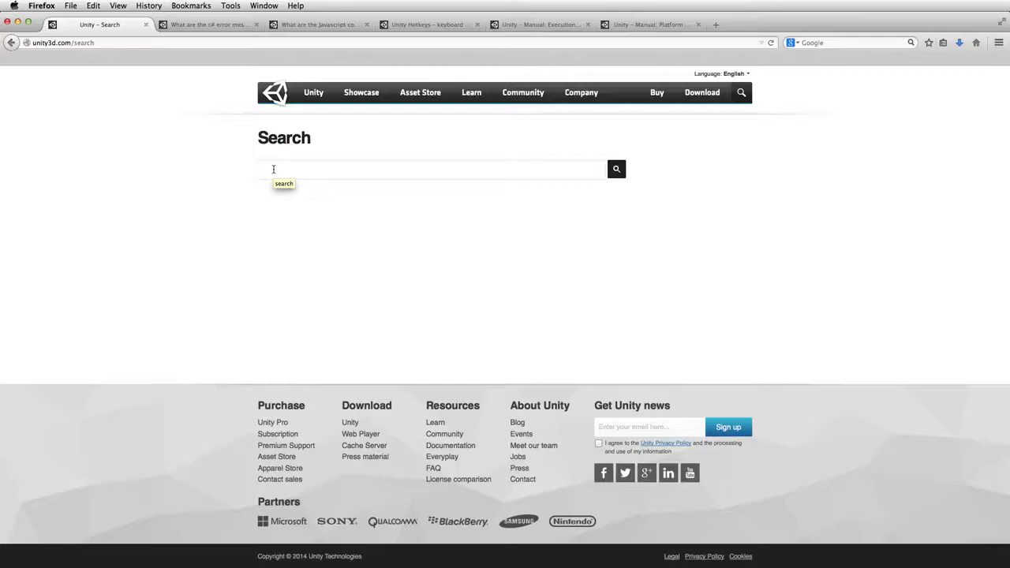
Search the Unity site for "scriptable objects" and look through the results from all sections
{"action": "type", "text": "scri"}
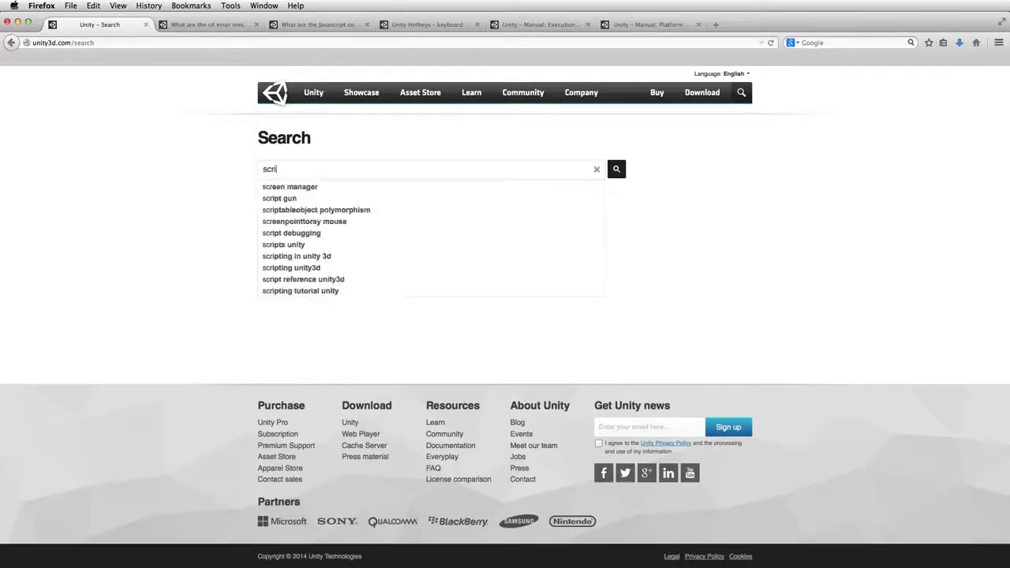
{"action": "type", "text": "ptable"}
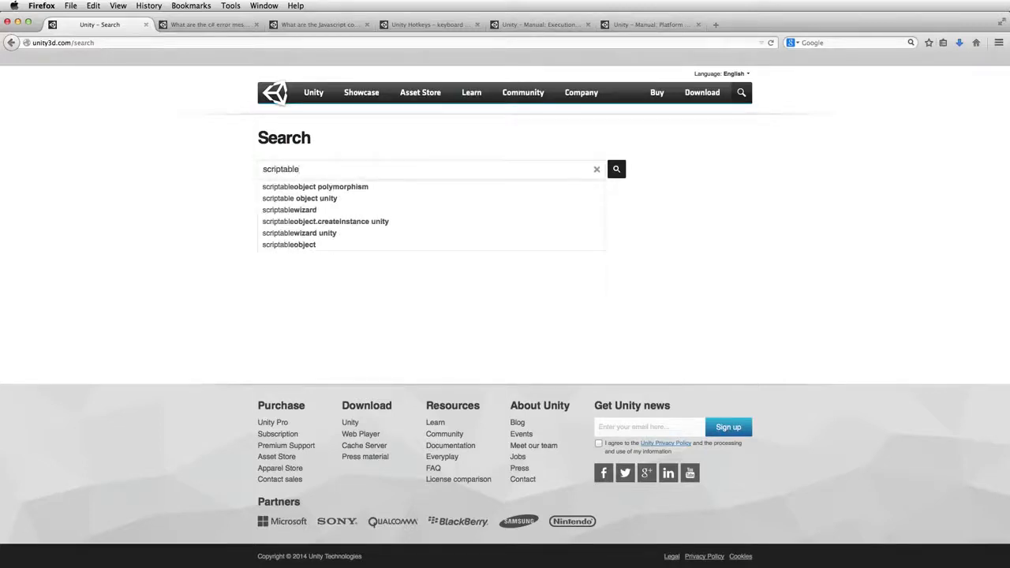
{"action": "type", "text": " objects"}
{"action": "key", "text": "Return"}
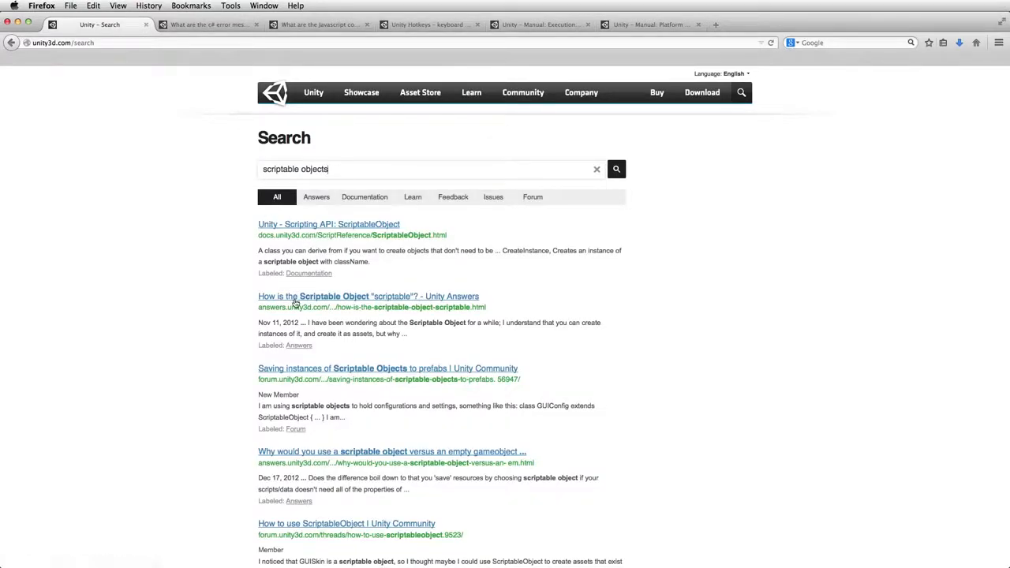
{"action": "scroll", "coordinate": [292, 508], "scroll_direction": "down", "scroll_amount": 1}
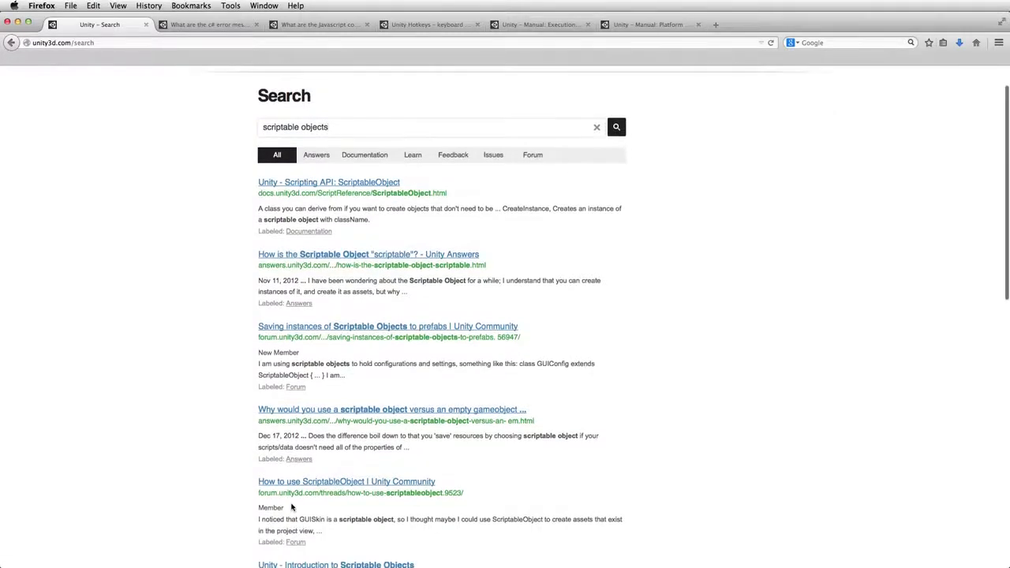
{"action": "scroll", "coordinate": [292, 509], "scroll_direction": "down", "scroll_amount": 1}
{"action": "scroll", "coordinate": [297, 507], "scroll_direction": "down", "scroll_amount": 2}
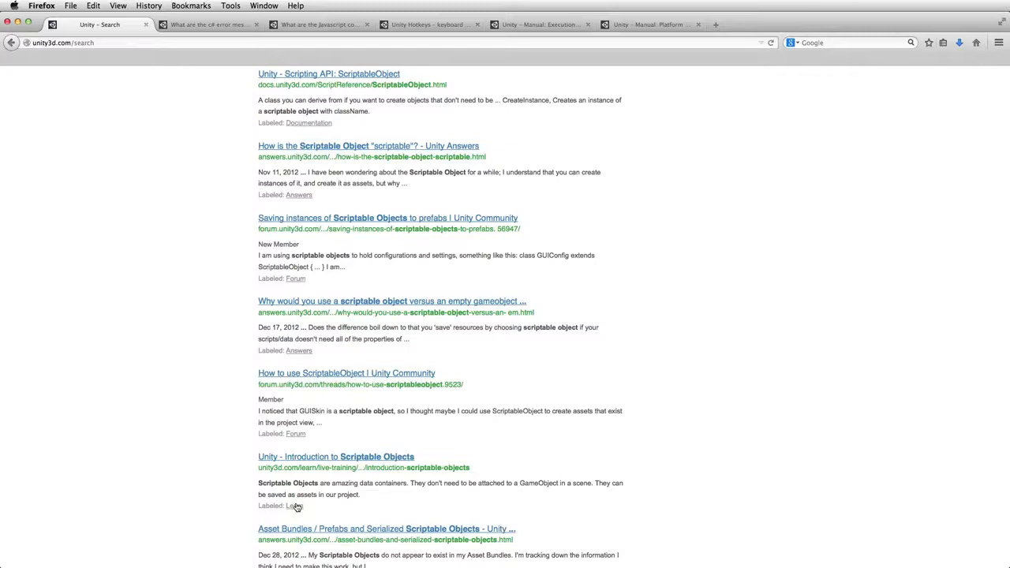
{"action": "scroll", "coordinate": [296, 507], "scroll_direction": "up", "scroll_amount": 3}
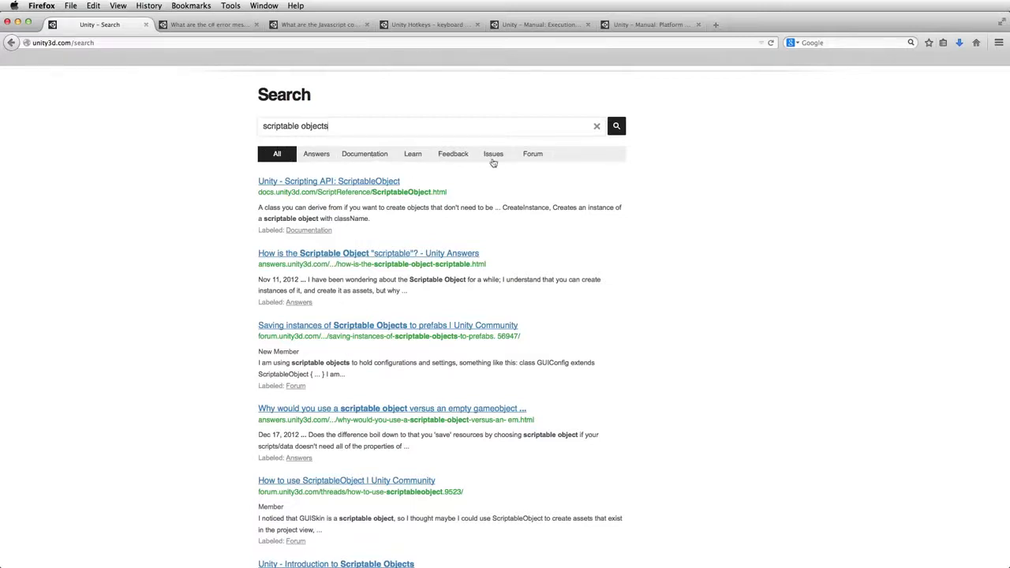
Filter the search results to Documentation and look through them, then filter to Learn
{"action": "left_click", "coordinate": [371, 155]}
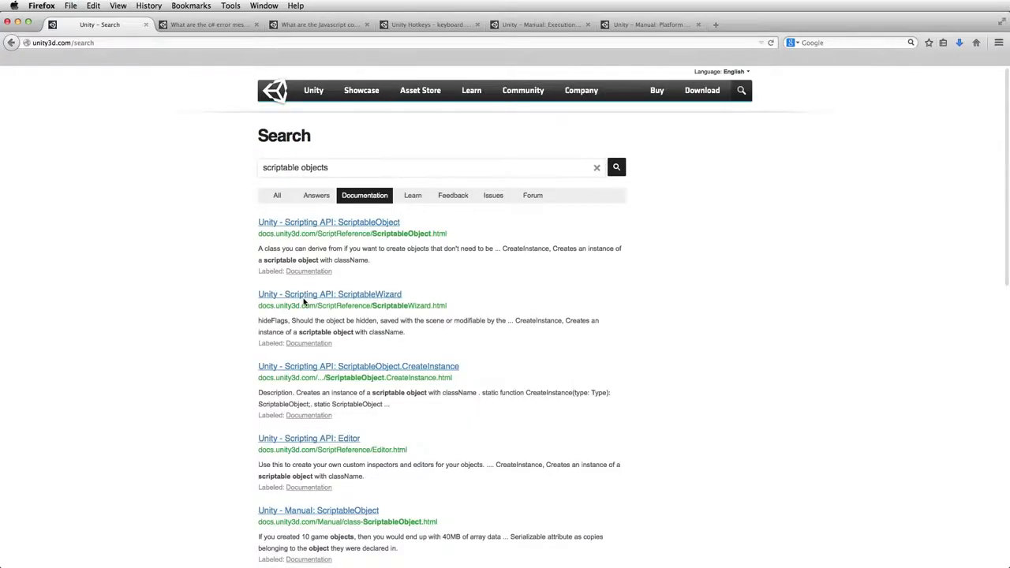
{"action": "scroll", "coordinate": [302, 299], "scroll_direction": "down", "scroll_amount": 2}
{"action": "scroll", "coordinate": [304, 299], "scroll_direction": "down", "scroll_amount": 1}
{"action": "scroll", "coordinate": [274, 300], "scroll_direction": "up", "scroll_amount": 2}
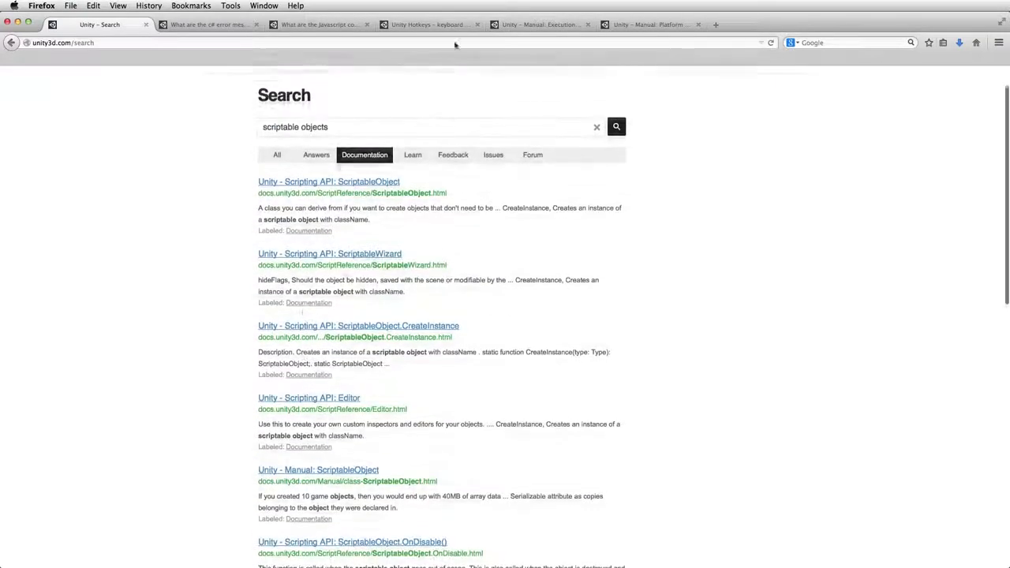
{"action": "left_click", "coordinate": [413, 157]}
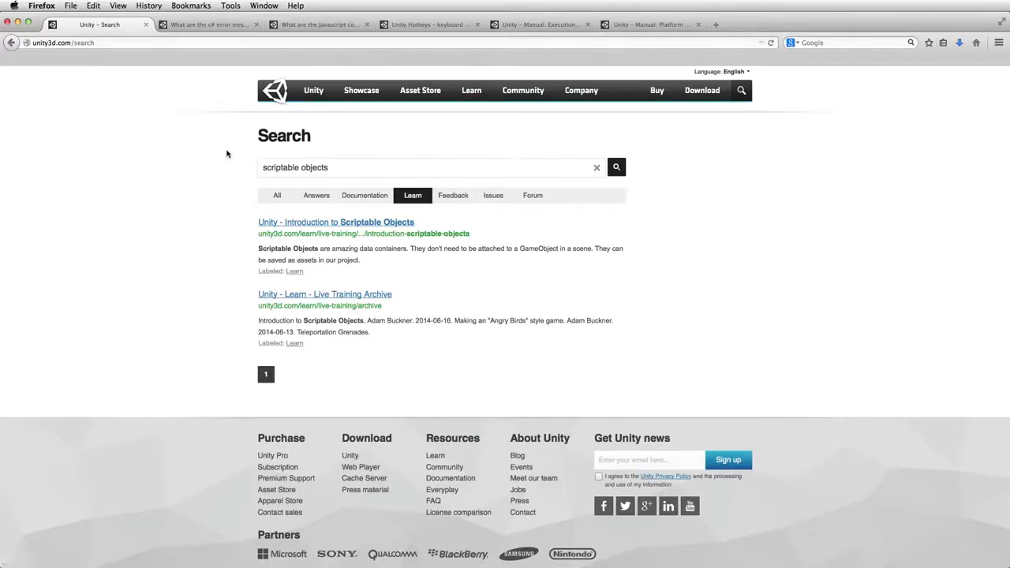
Switch to MonoDevelop, showing the ReferenceSupportExample.cs script
{"action": "key", "text": "super+Tab"}
{"action": "key", "text": "super+Tab"}
{"action": "key", "text": "super+Tab"}
{"action": "key", "text": "super+Tab"}
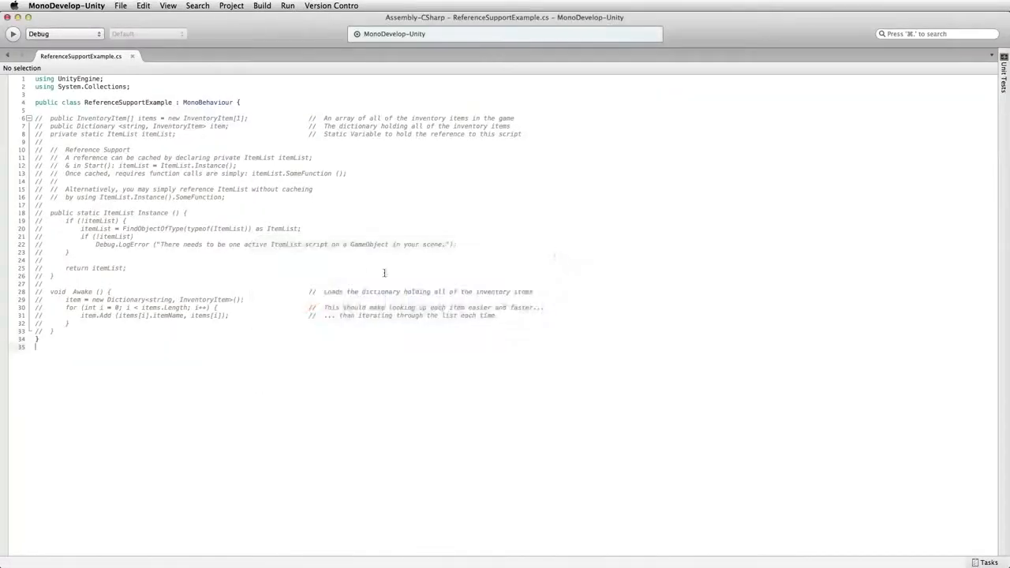
Uncomment the whole commented-out block inside the ReferenceSupportExample class, from the items array through the Awake function
{"action": "left_click_drag", "start_coordinate": [63, 332], "coordinate": [4, 105]}
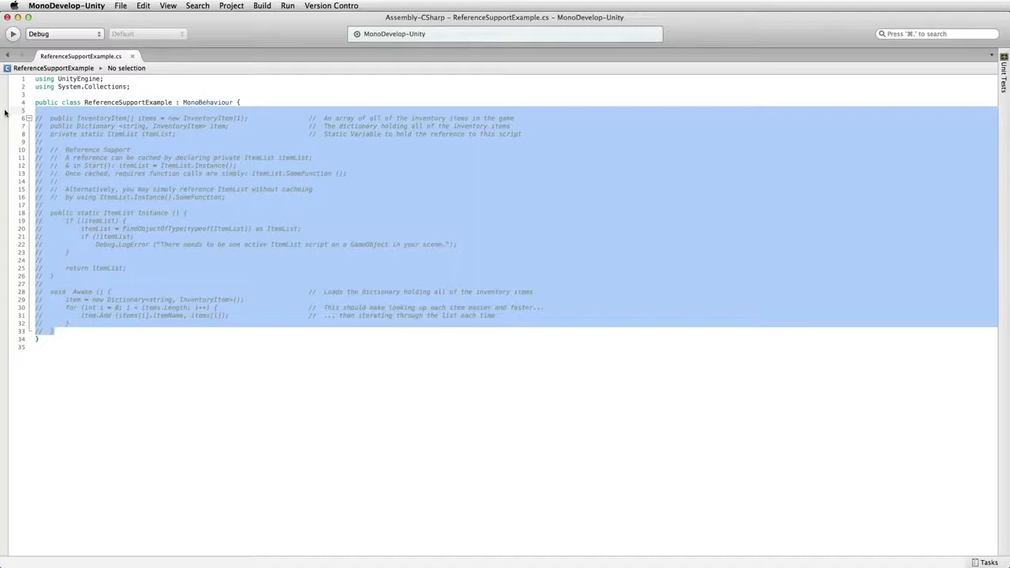
{"action": "key", "text": "super+slash"}
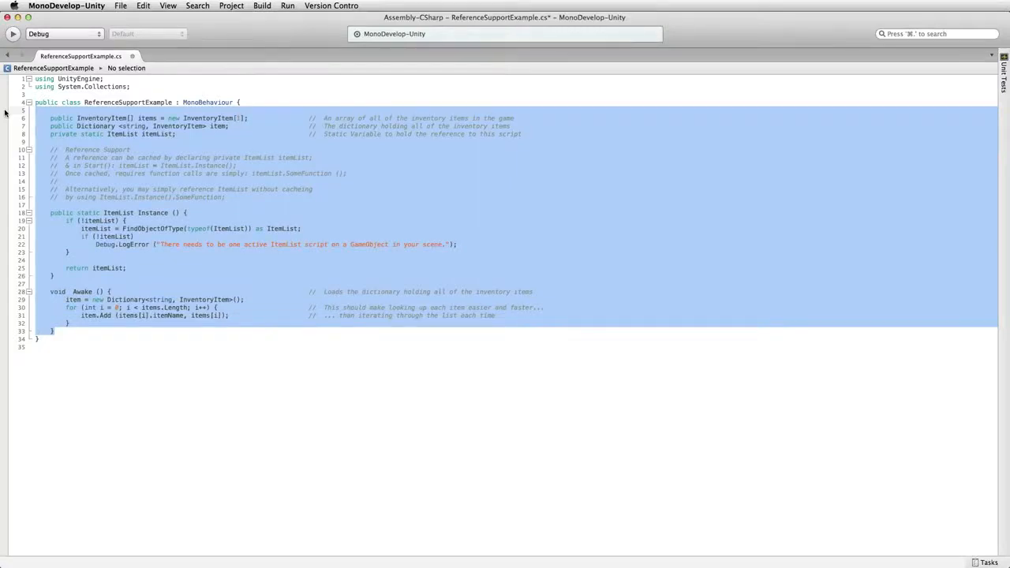
{"action": "left_click", "coordinate": [136, 402]}
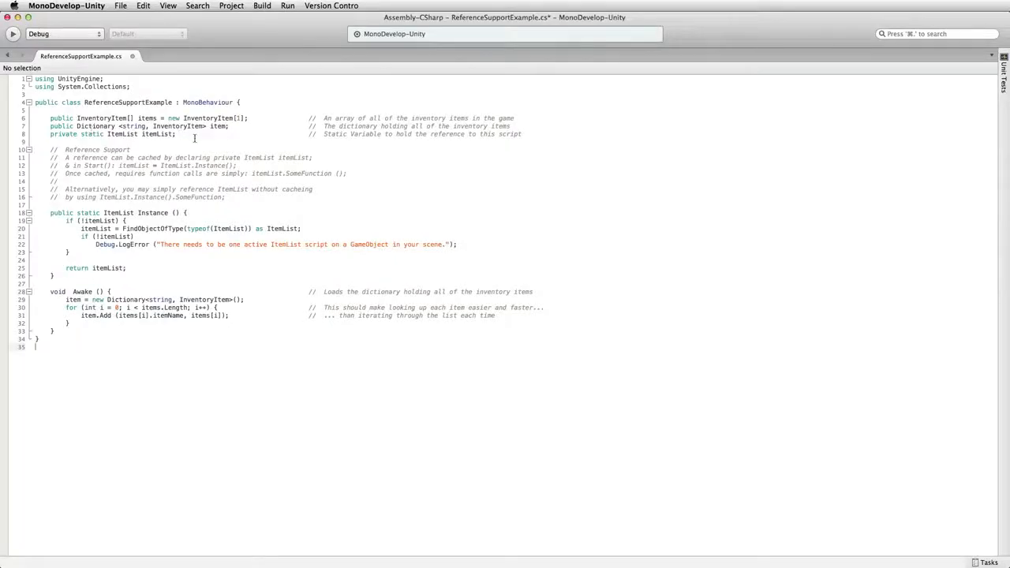
Add a new line containing Rigidbody below the private static itemList declaration
{"action": "left_click", "coordinate": [550, 133]}
{"action": "key", "text": "Return"}
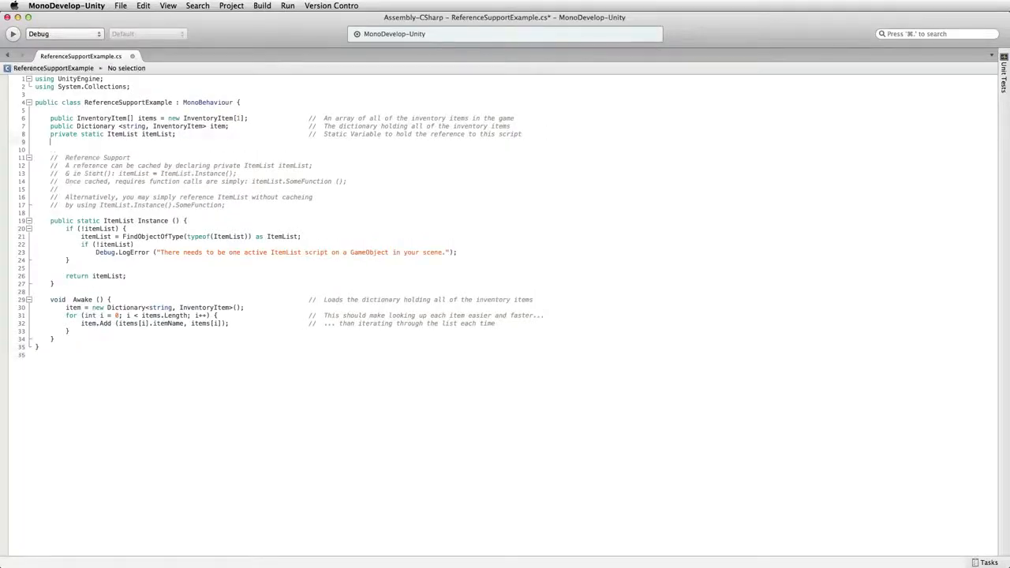
{"action": "type", "text": "Rigidbody"}
Look up the word Rigidbody from the script in Unity's Scripting API, skim the matches and open the Rigidbody class page
{"action": "right_click", "coordinate": [547, 132]}
{"action": "left_click", "coordinate": [63, 146]}
{"action": "double_click", "coordinate": [63, 142]}
{"action": "key", "text": "super+apostrophe"}
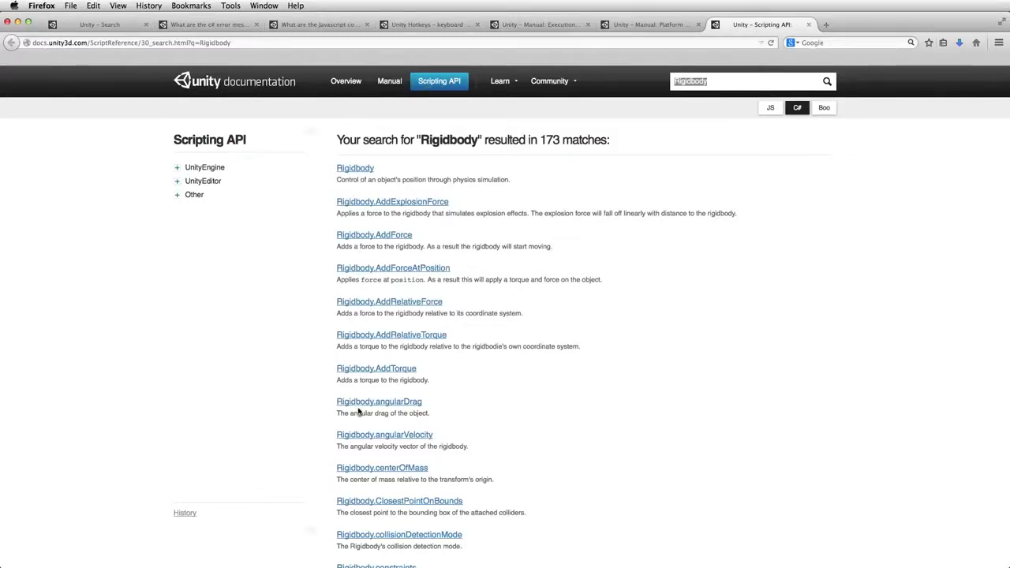
{"action": "scroll", "coordinate": [359, 409], "scroll_direction": "down", "scroll_amount": 2}
{"action": "scroll", "coordinate": [359, 409], "scroll_direction": "down", "scroll_amount": 5}
{"action": "scroll", "coordinate": [360, 411], "scroll_direction": "up", "scroll_amount": 5}
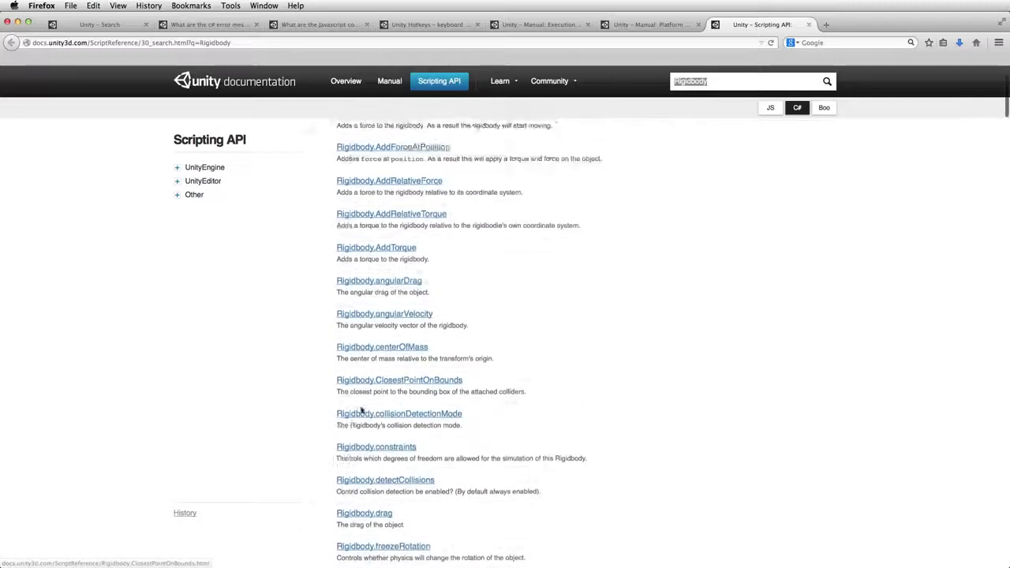
{"action": "left_click", "coordinate": [355, 169]}
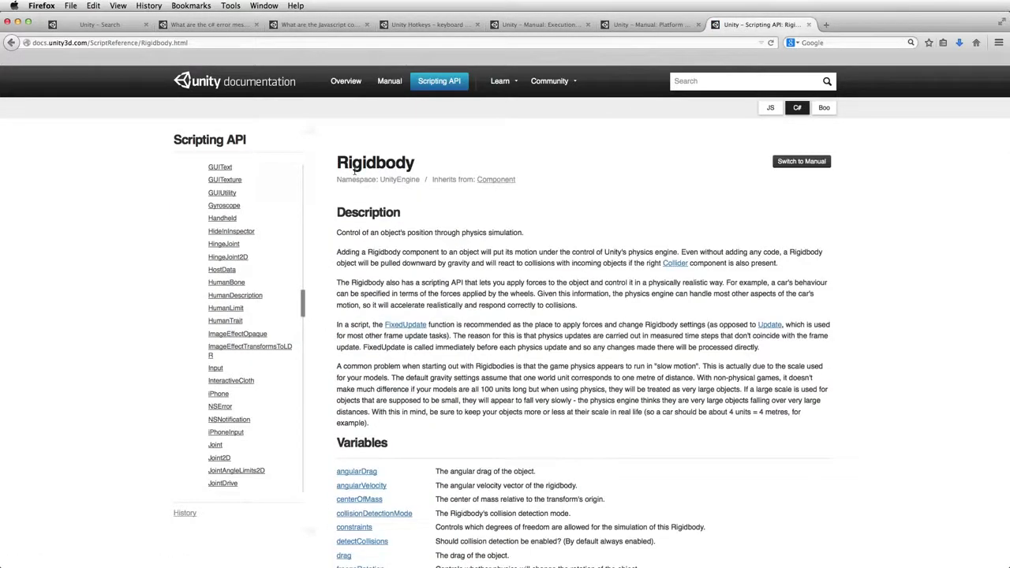
Switch back to MonoDevelop and replace Rigidbody below the itemList declaration with Collider
{"action": "key", "text": "super+Tab"}
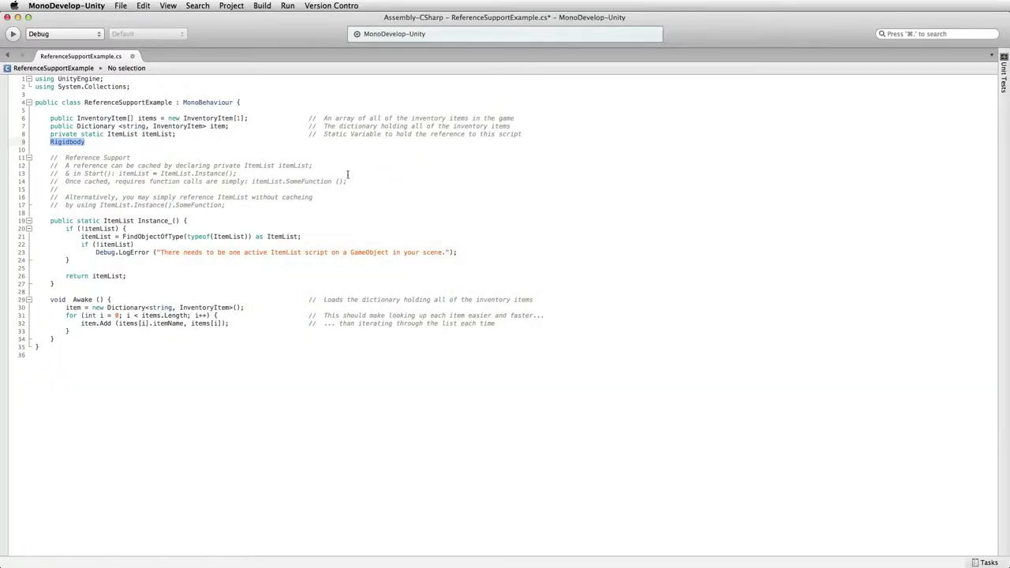
{"action": "left_click", "coordinate": [94, 142]}
{"action": "type", "text": "."}
{"action": "key", "text": "BackSpace"}
{"action": "key", "text": "BackSpace"}
{"action": "key", "text": "BackSpace"}
{"action": "key", "text": "BackSpace"}
{"action": "key", "text": "BackSpace"}
{"action": "key", "text": "BackSpace"}
{"action": "key", "text": "BackSpace"}
{"action": "key", "text": "BackSpace"}
{"action": "key", "text": "BackSpace"}
{"action": "key", "text": "BackSpace"}
{"action": "type", "text": "collidr"}
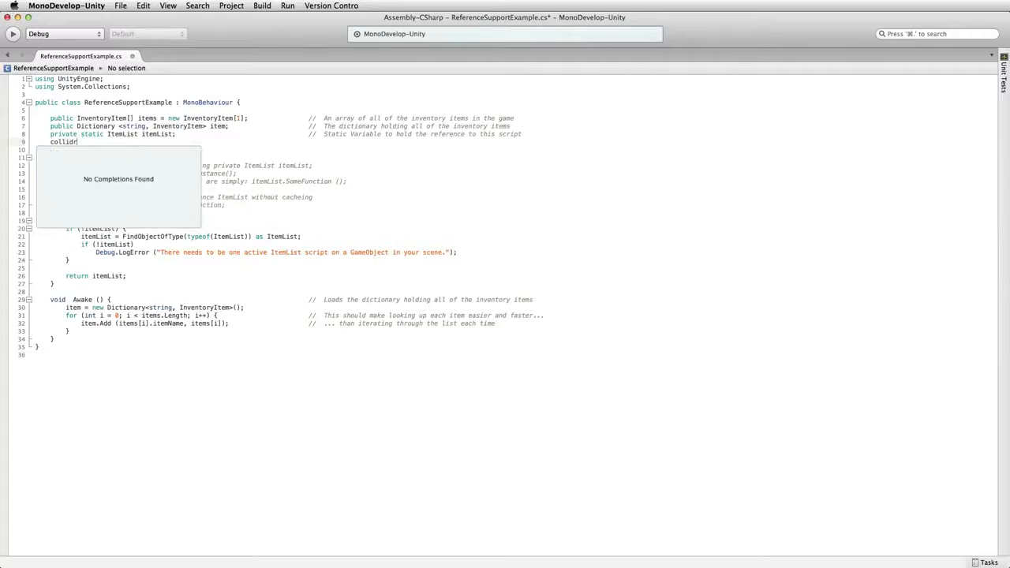
{"action": "key", "text": "BackSpace"}
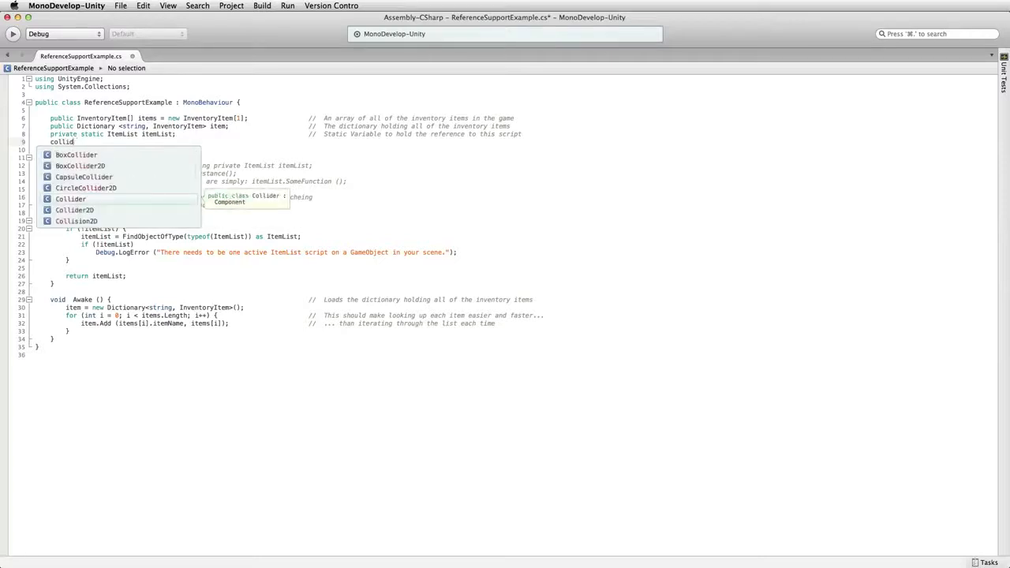
{"action": "key", "text": "Return"}
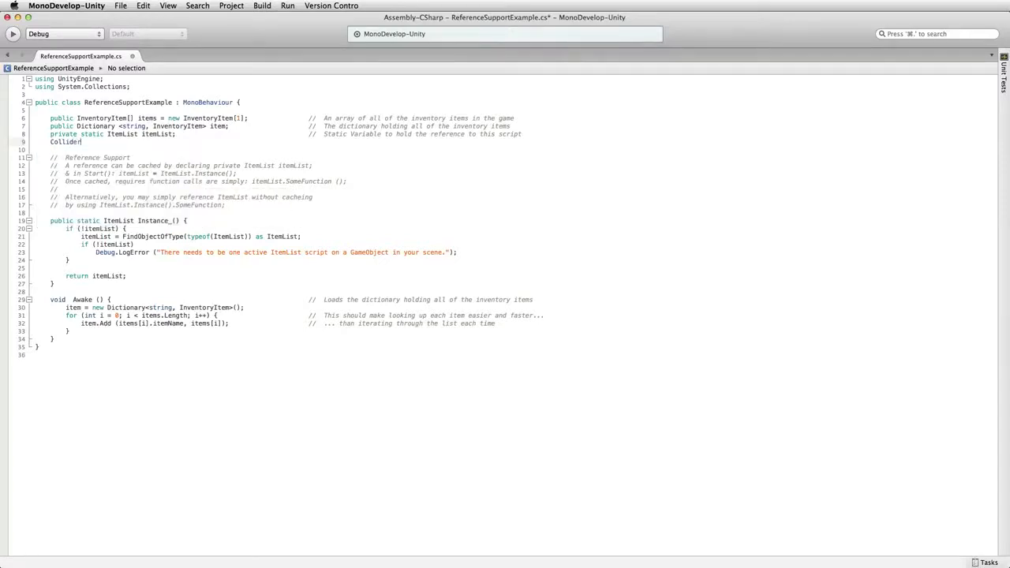
Look up the word Collider from the script in Unity's Scripting API and open the Collider.bounds page
{"action": "double_click", "coordinate": [66, 142]}
{"action": "key", "text": "super+apostrophe"}
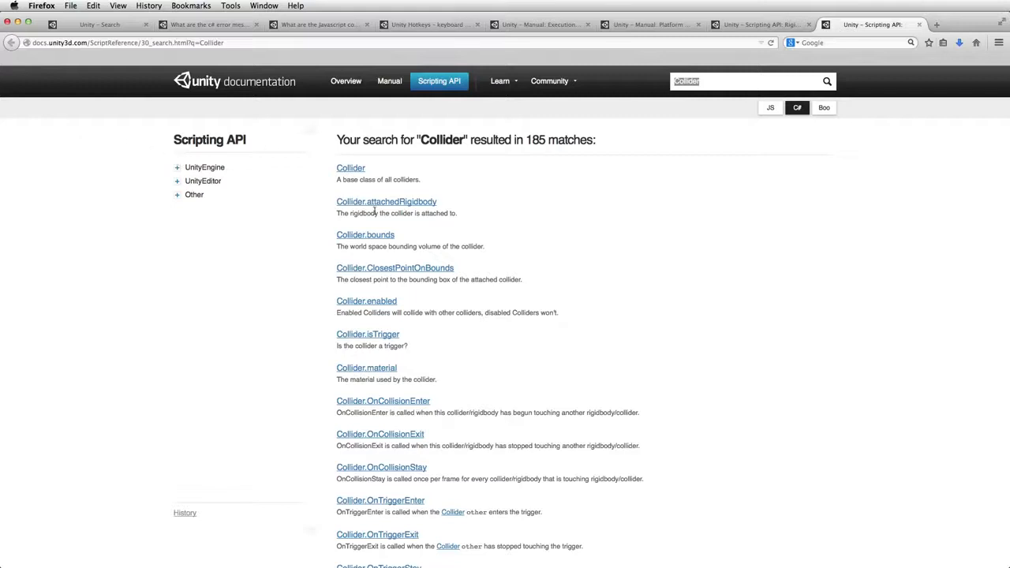
{"action": "left_click", "coordinate": [375, 238]}
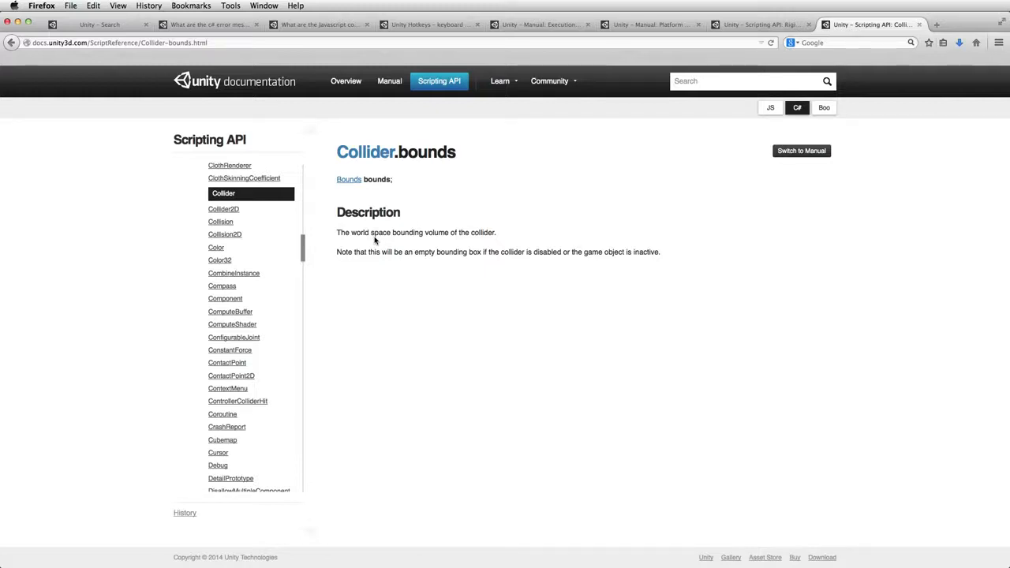
Close the Collider.bounds and Rigidbody reference pages and return to the Unity site search page
{"action": "left_click", "coordinate": [918, 26]}
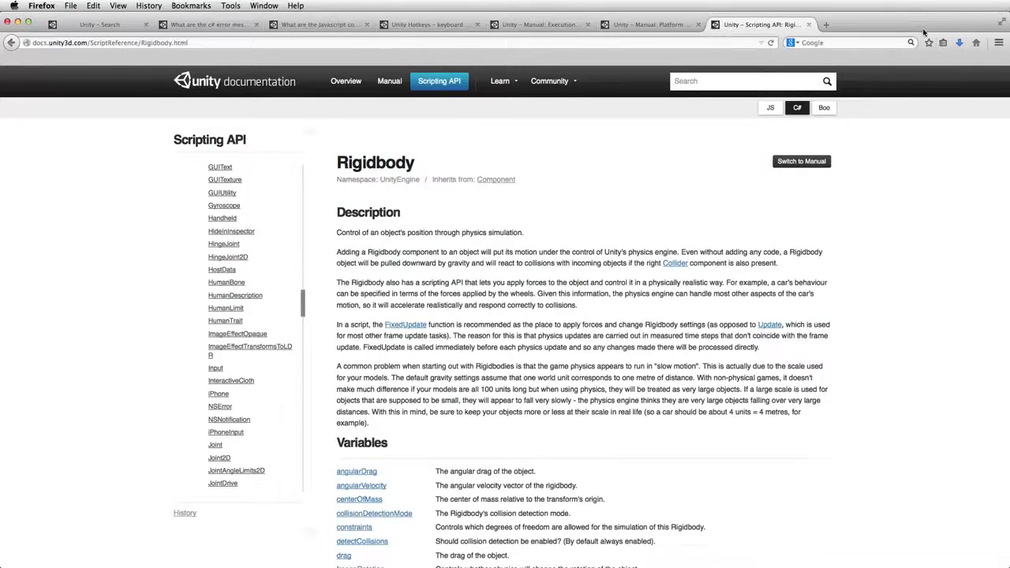
{"action": "left_click", "coordinate": [809, 25]}
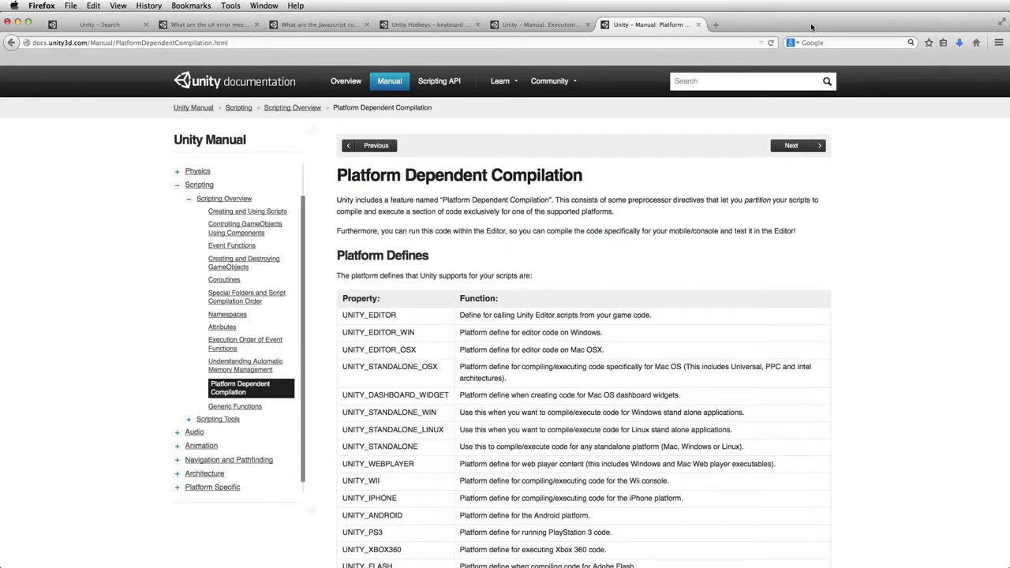
{"action": "left_click", "coordinate": [100, 24]}
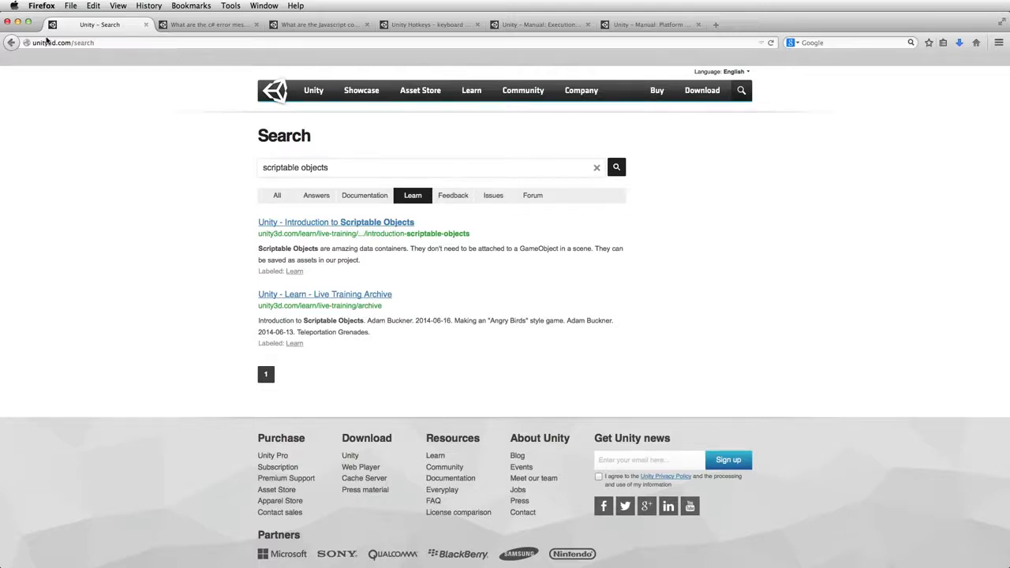
Try to load assetstore-content.appspot.com in place of the Unity search page
{"action": "left_click", "coordinate": [107, 42]}
{"action": "type", "text": "sas"}
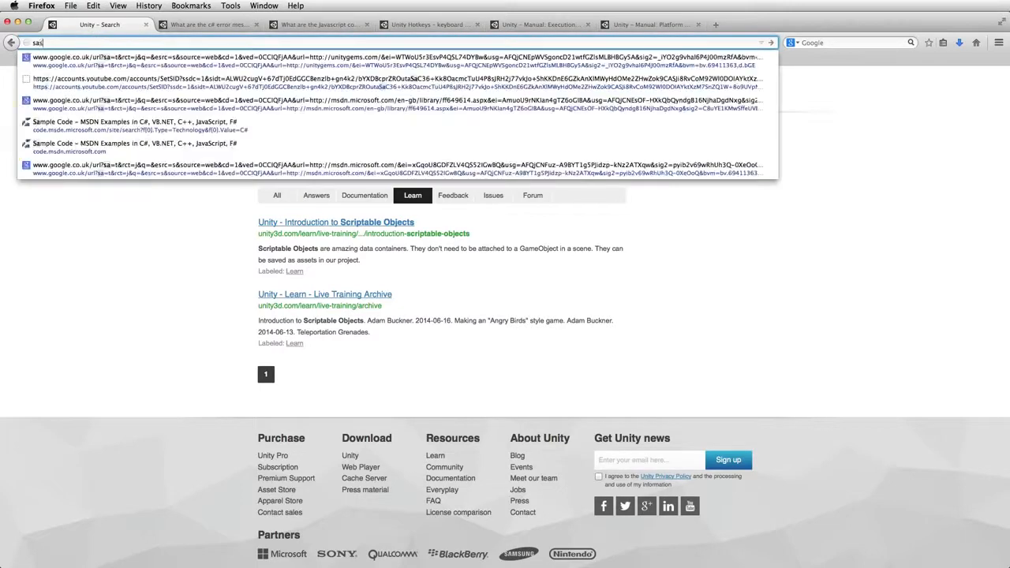
{"action": "key", "text": "BackSpace"}
{"action": "key", "text": "BackSpace"}
{"action": "key", "text": "BackSpace"}
{"action": "type", "text": "assetstore-content.appspot.com/"}
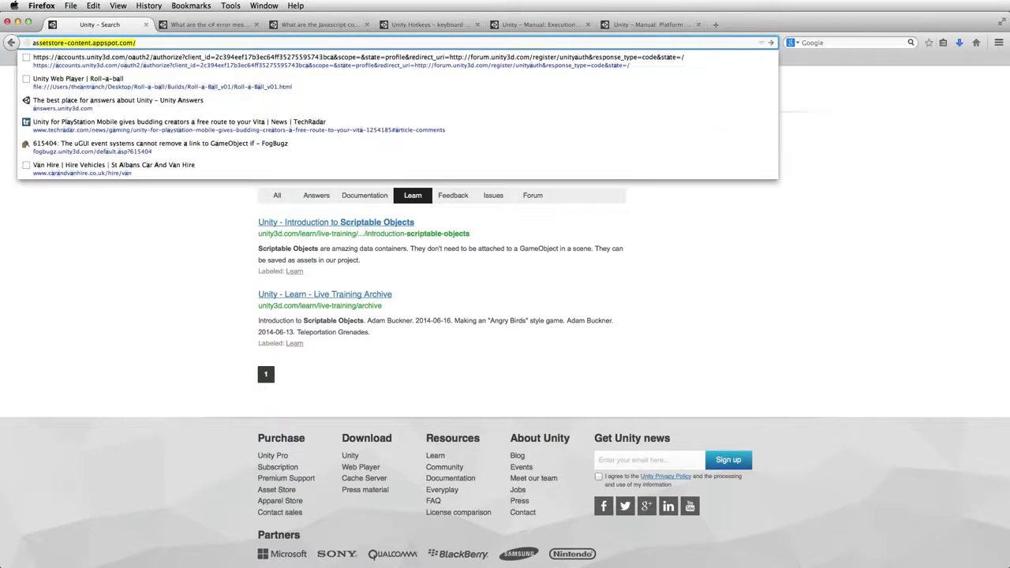
{"action": "key", "text": "Return"}
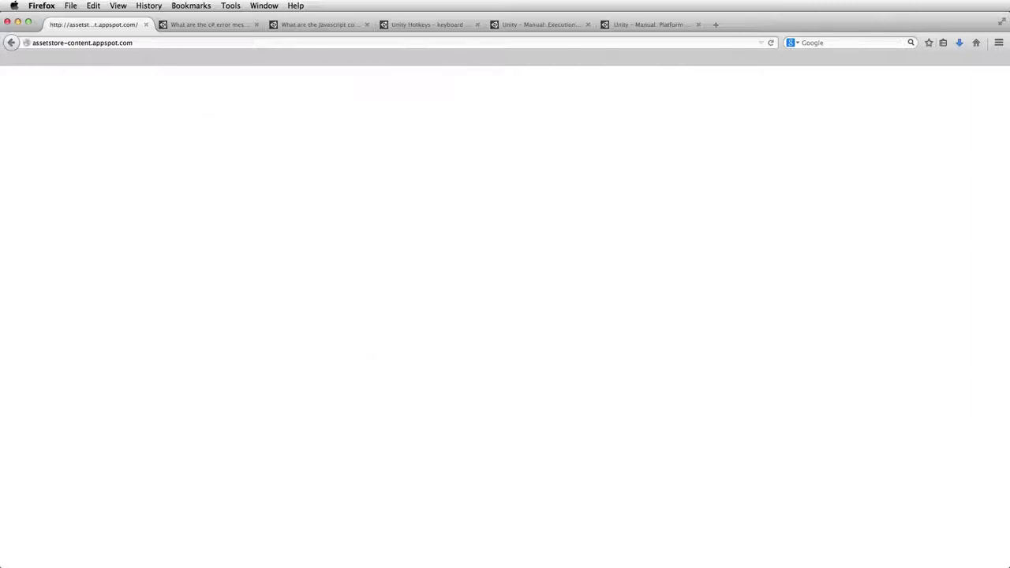
Shorten the page address to "assetstore", run it as a web search and open the Unity Asset Store result
{"action": "left_click", "coordinate": [73, 43]}
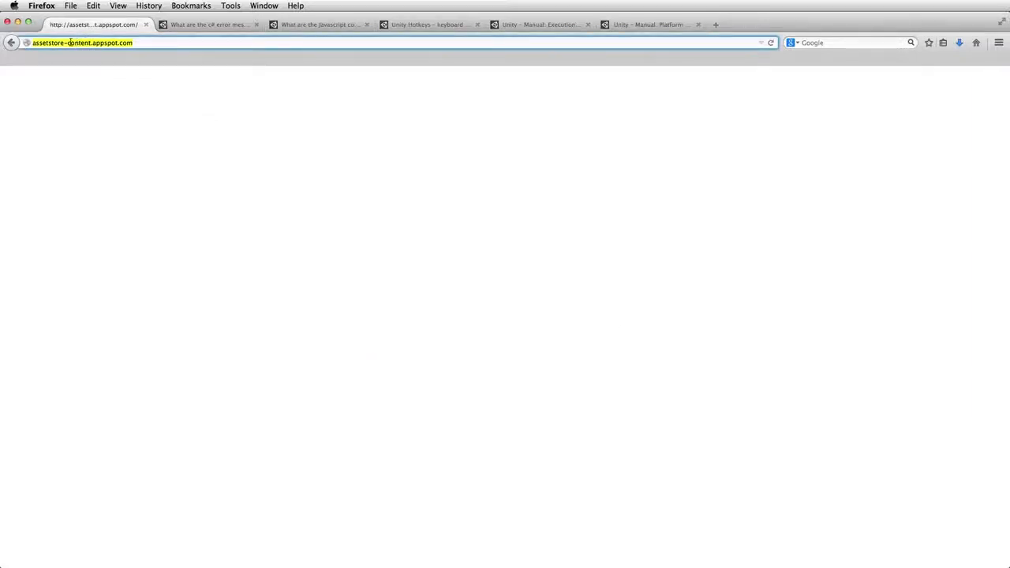
{"action": "key", "text": "Right"}
{"action": "key", "text": "BackSpace"}
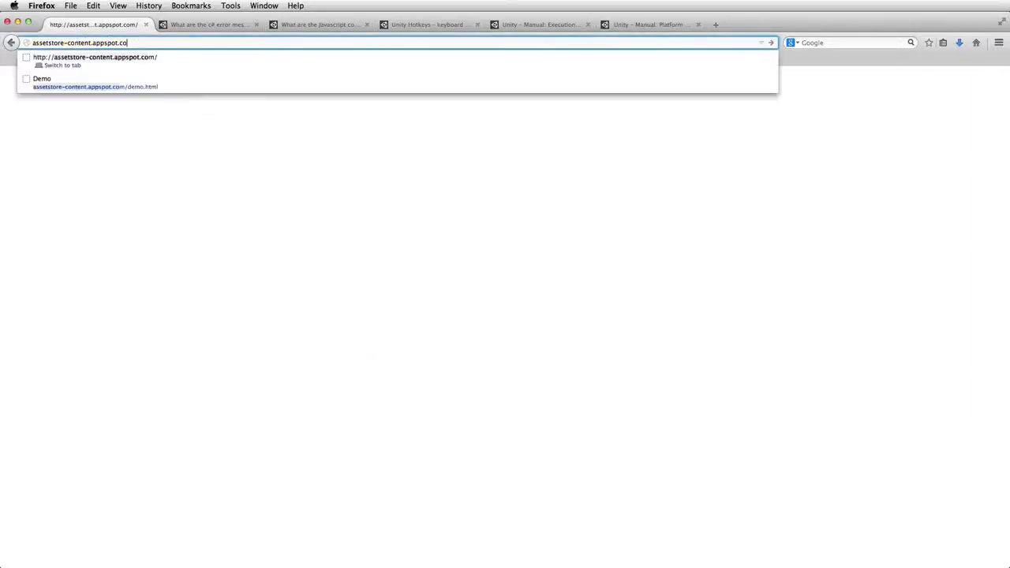
{"action": "key", "text": "BackSpace"}
{"action": "key", "text": "BackSpace"}
{"action": "key", "text": "BackSpace"}
{"action": "key", "text": "BackSpace"}
{"action": "key", "text": "BackSpace"}
{"action": "key", "text": "BackSpace"}
{"action": "key", "text": "BackSpace"}
{"action": "key", "text": "BackSpace"}
{"action": "key", "text": "BackSpace"}
{"action": "key", "text": "BackSpace"}
{"action": "key", "text": "BackSpace"}
{"action": "key", "text": "BackSpace"}
{"action": "key", "text": "BackSpace"}
{"action": "key", "text": "BackSpace"}
{"action": "key", "text": "BackSpace"}
{"action": "key", "text": "BackSpace"}
{"action": "key", "text": "BackSpace"}
{"action": "key", "text": "BackSpace"}
{"action": "key", "text": "BackSpace"}
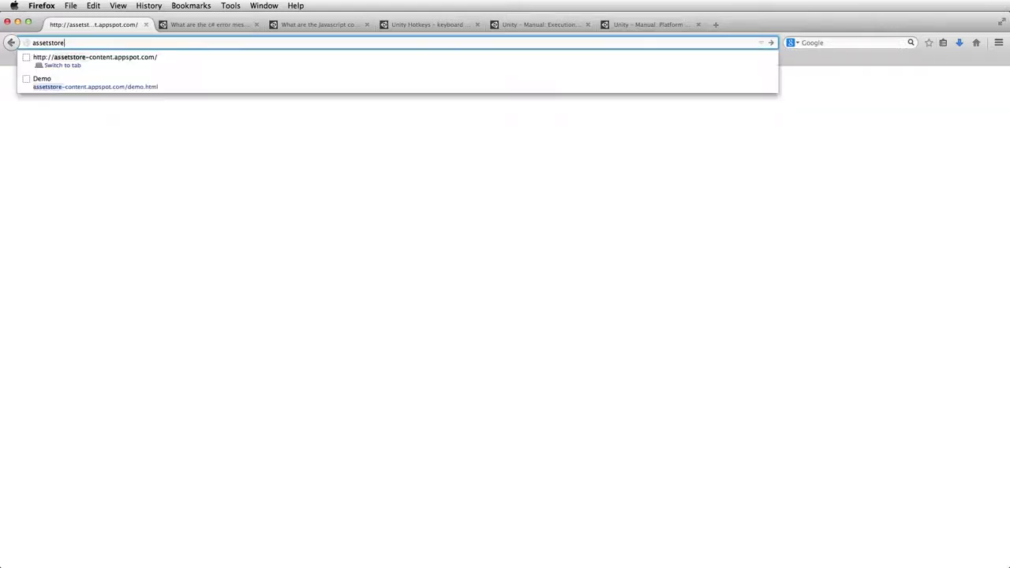
{"action": "key", "text": "Return"}
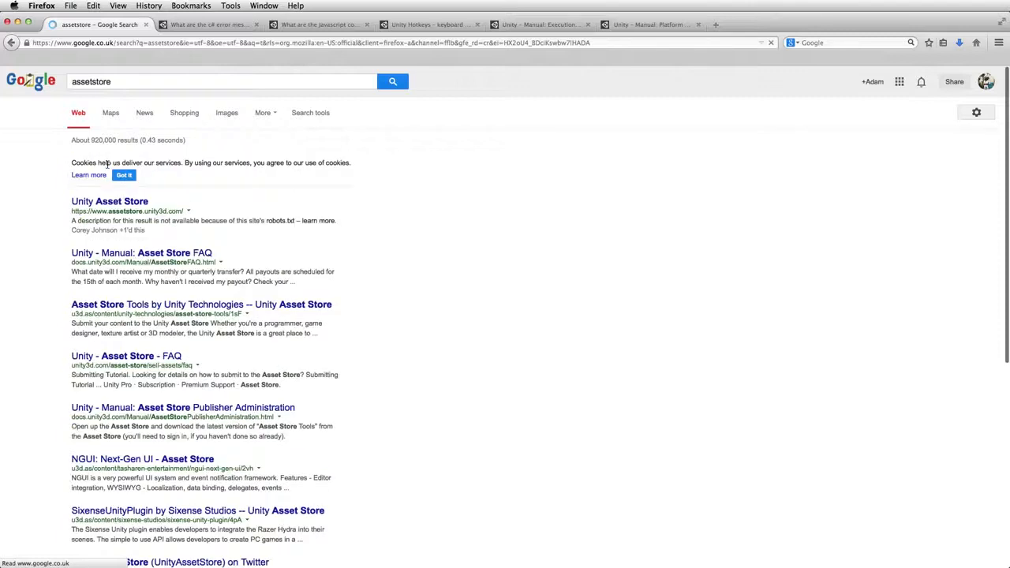
{"action": "left_click", "coordinate": [109, 203]}
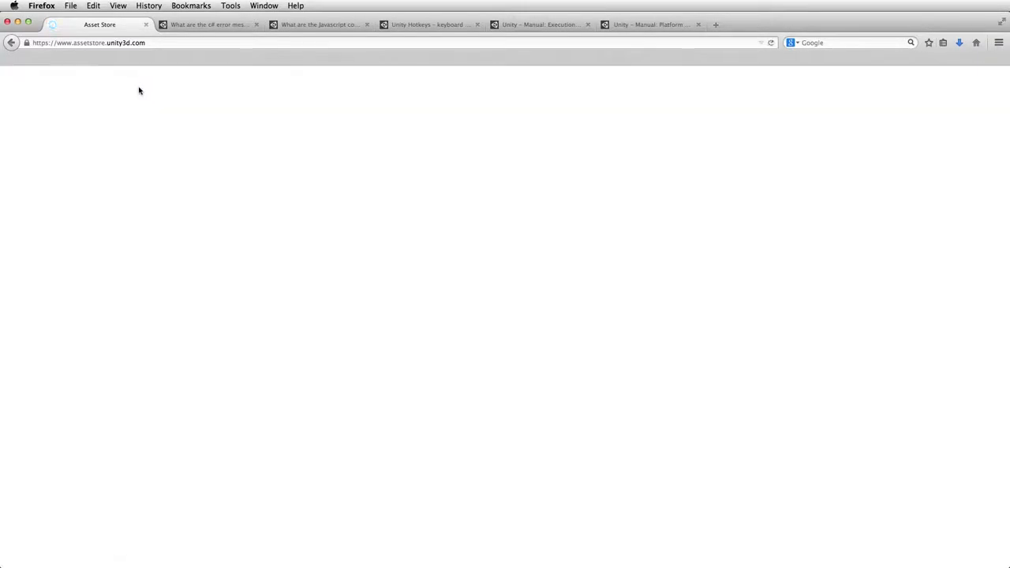
Close the Asset Store page and open the Unity Community forums in a new tab
{"action": "left_click", "coordinate": [145, 26]}
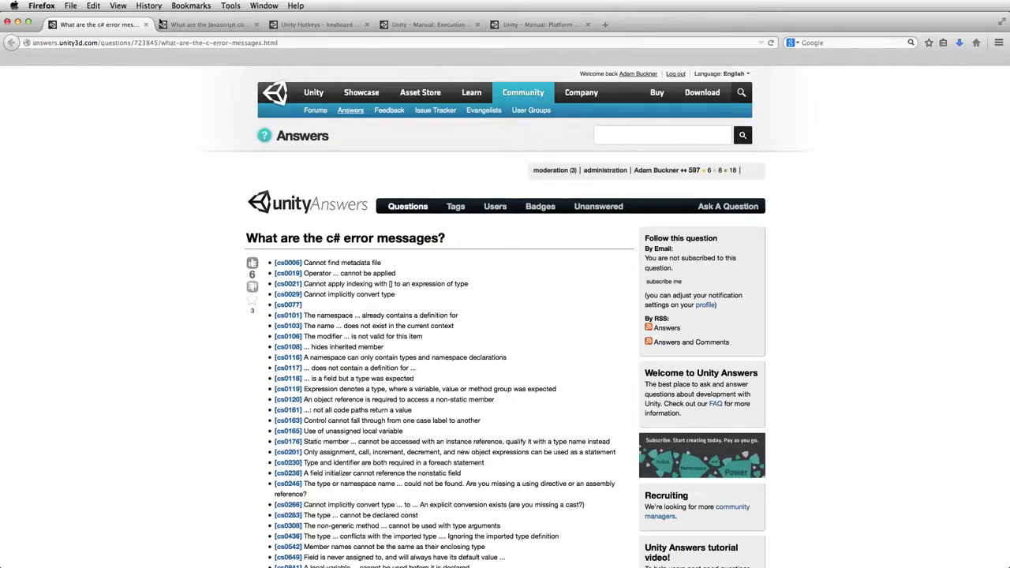
{"action": "key", "text": "super+t"}
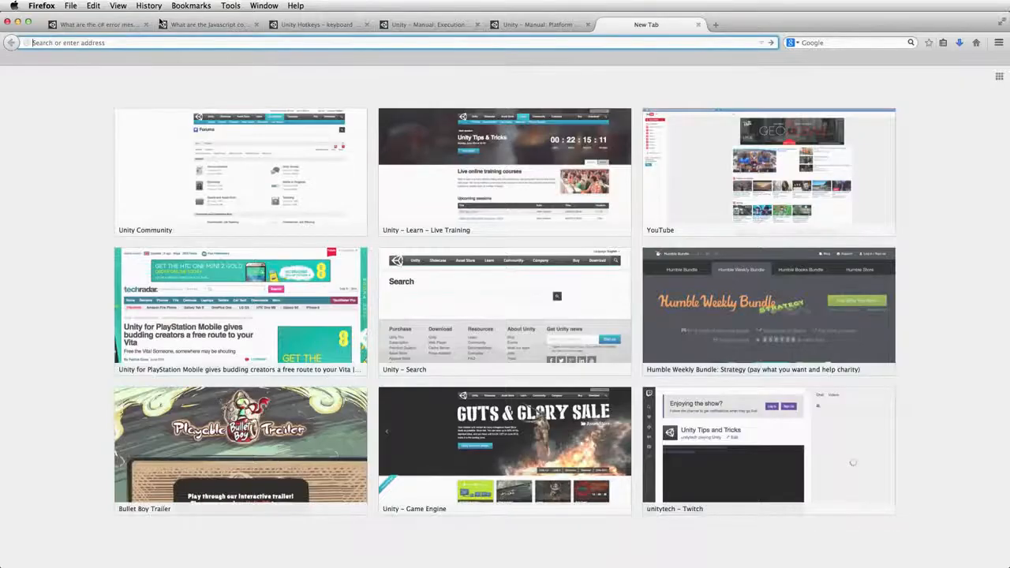
{"action": "left_click", "coordinate": [231, 127]}
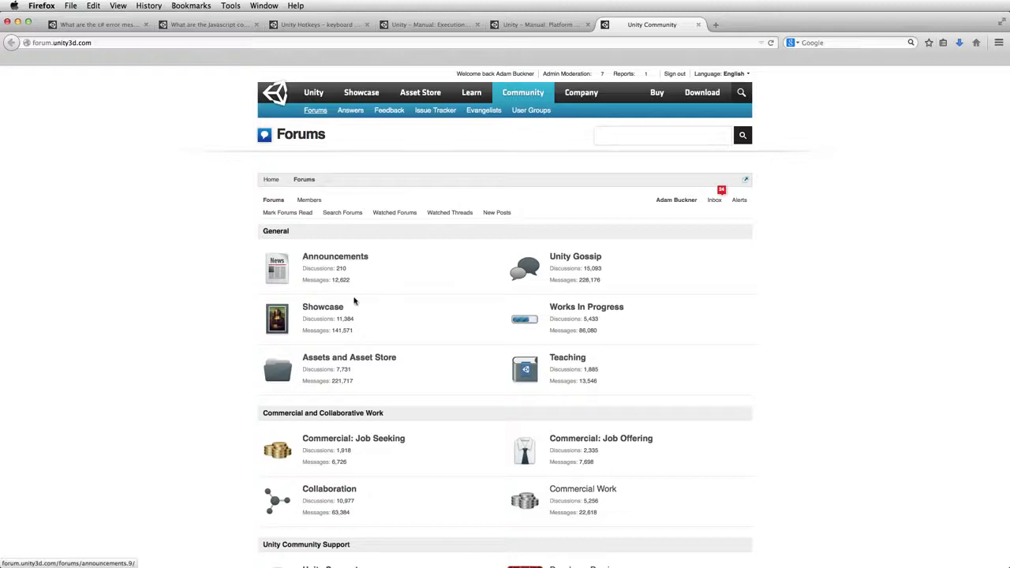
Go to the Unity Support forum and open the pinned thread "Using code tags properly"
{"action": "scroll", "coordinate": [352, 481], "scroll_direction": "down", "scroll_amount": 5}
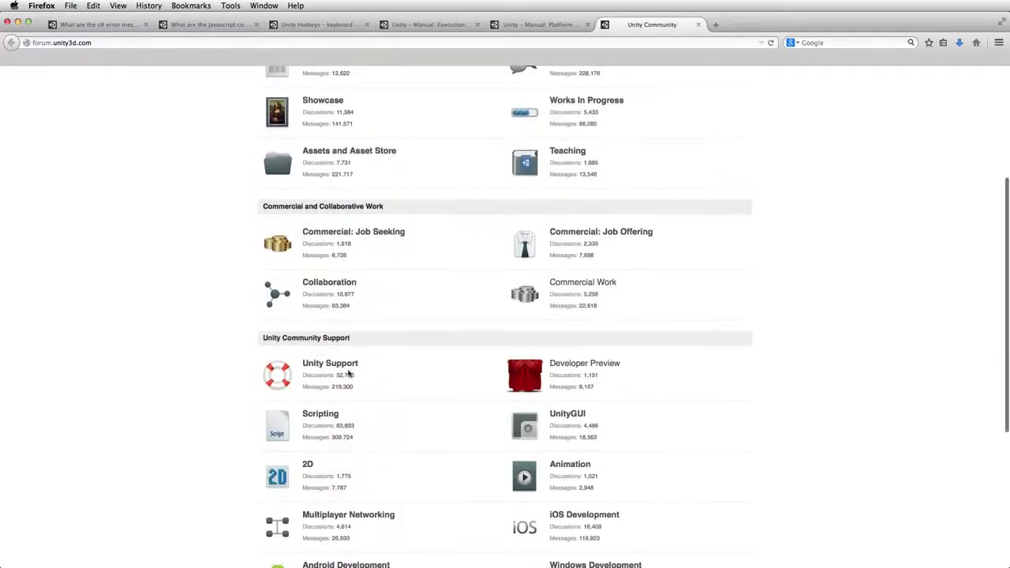
{"action": "left_click", "coordinate": [332, 367]}
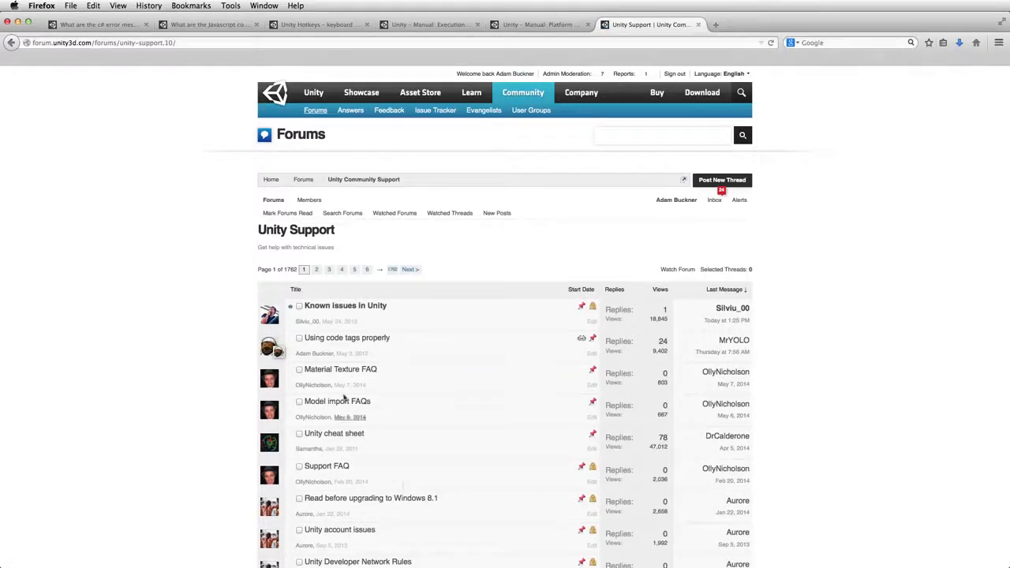
{"action": "left_click", "coordinate": [322, 339]}
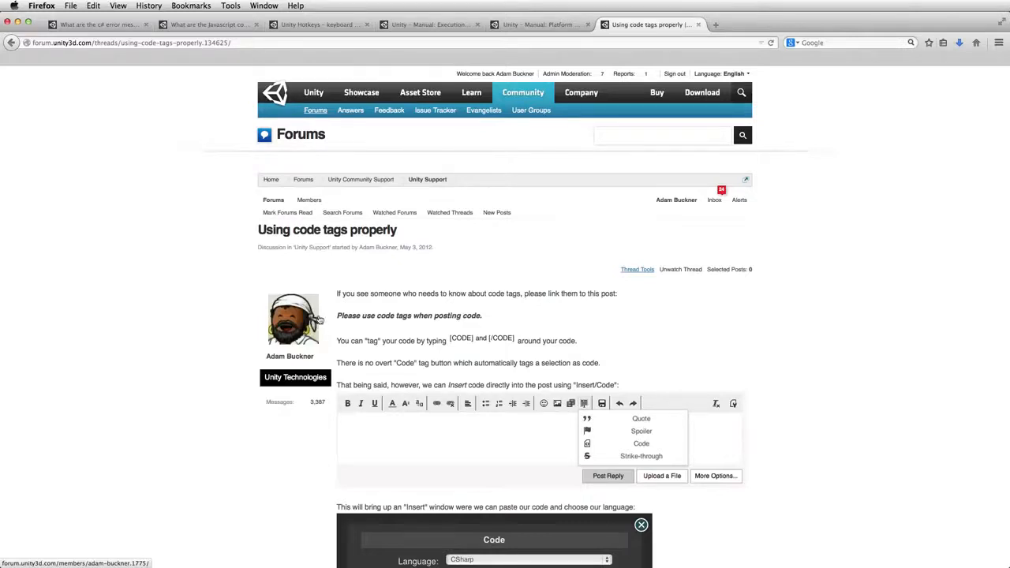
Read through the code tags post, examining the insert-code instructions, the forum markup and the examples with and without tags
{"action": "scroll", "coordinate": [415, 346], "scroll_direction": "down", "scroll_amount": 1}
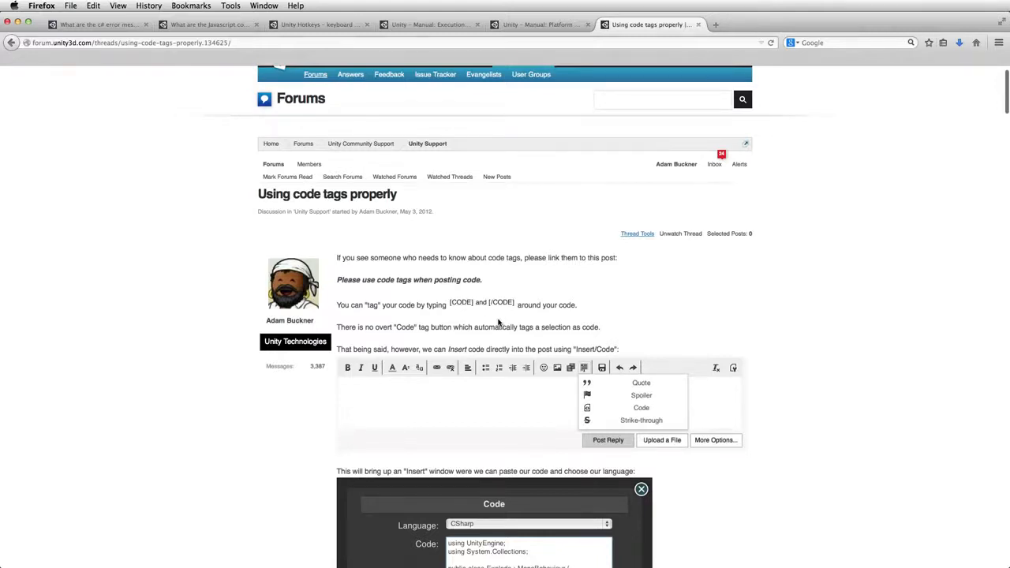
{"action": "scroll", "coordinate": [499, 322], "scroll_direction": "down", "scroll_amount": 5}
{"action": "scroll", "coordinate": [497, 320], "scroll_direction": "down", "scroll_amount": 8}
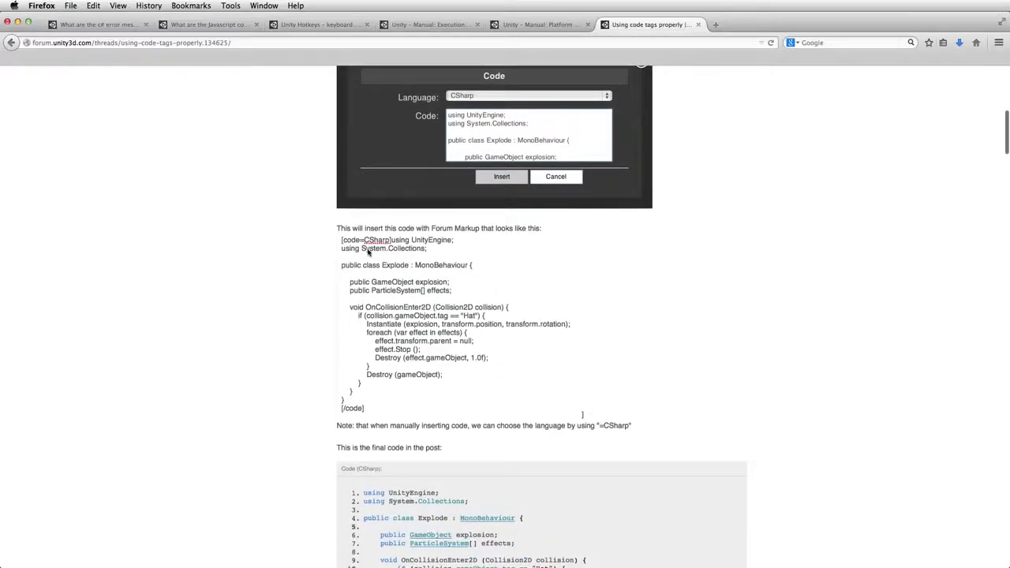
{"action": "scroll", "coordinate": [387, 306], "scroll_direction": "down", "scroll_amount": 7}
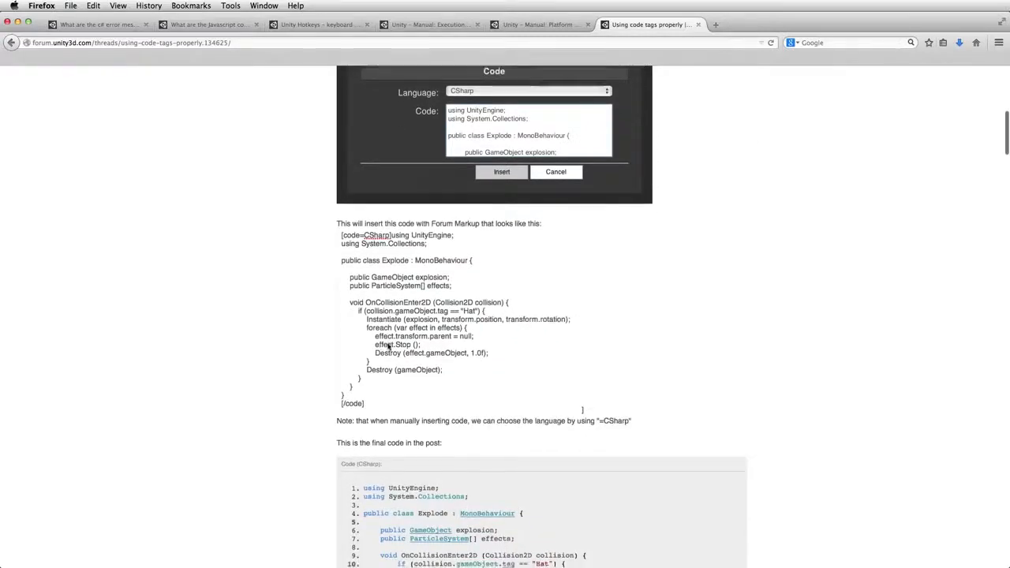
{"action": "scroll", "coordinate": [395, 343], "scroll_direction": "down", "scroll_amount": 1}
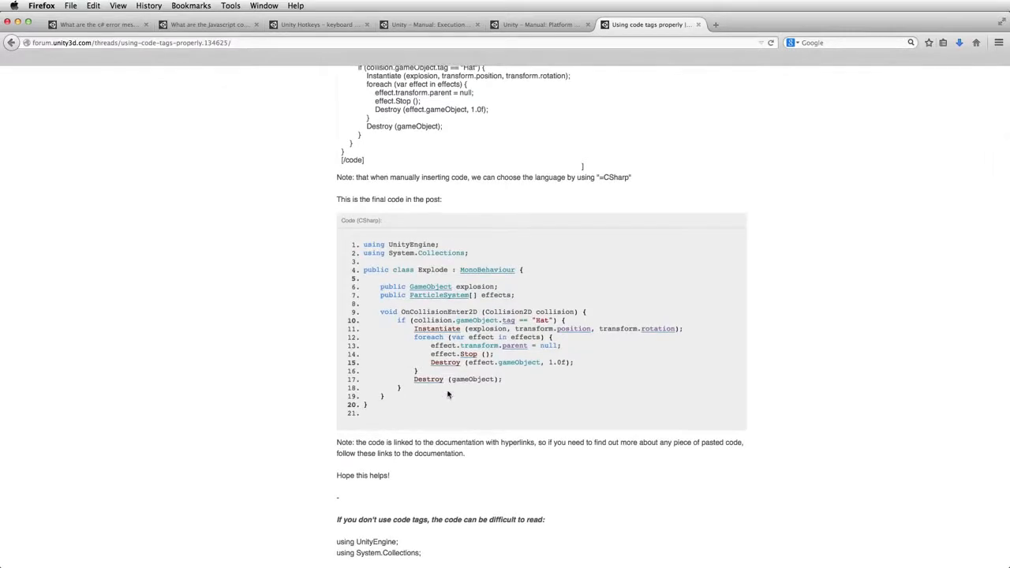
{"action": "scroll", "coordinate": [449, 397], "scroll_direction": "down", "scroll_amount": 9}
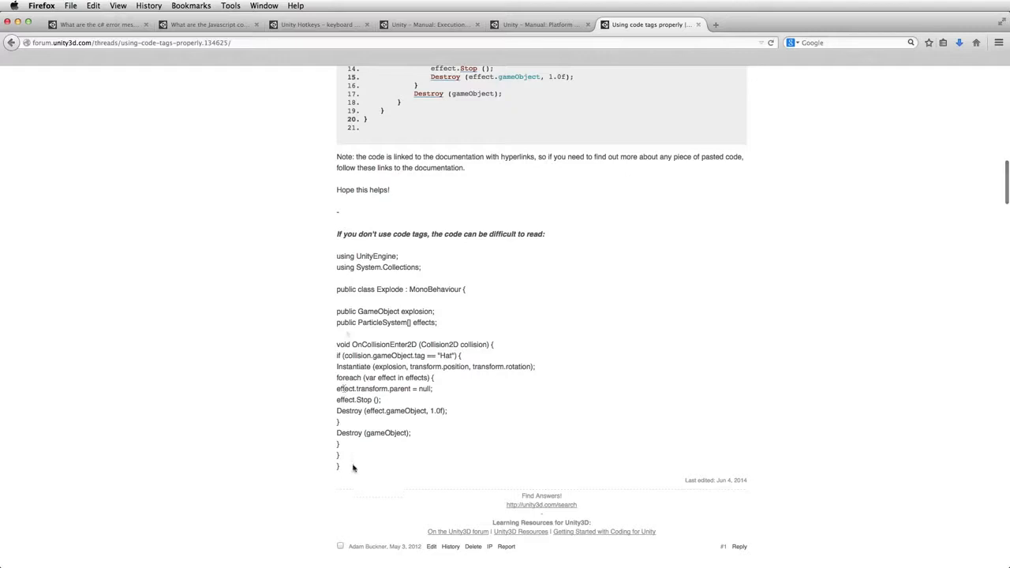
Follow the Instantiate link in the final code example, open the Object.Instantiate reference and return to the forum thread
{"action": "scroll", "coordinate": [352, 476], "scroll_direction": "up", "scroll_amount": 8}
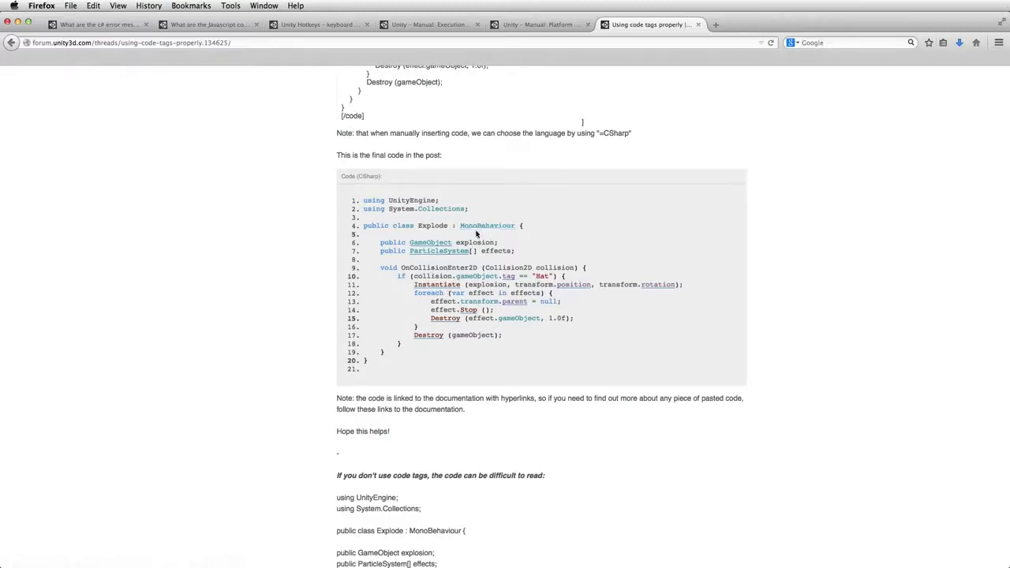
{"action": "left_click", "coordinate": [437, 285]}
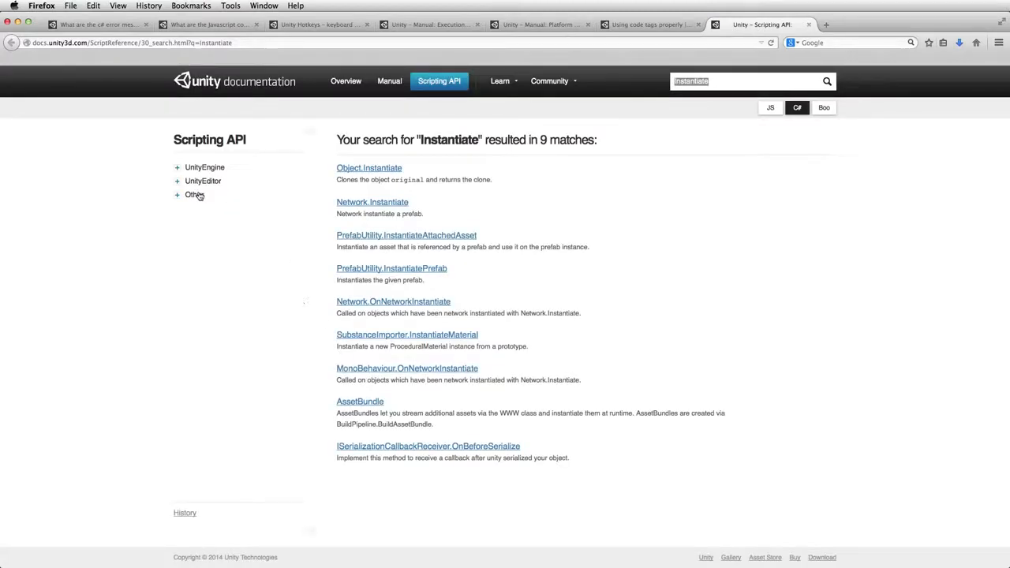
{"action": "left_click", "coordinate": [391, 169]}
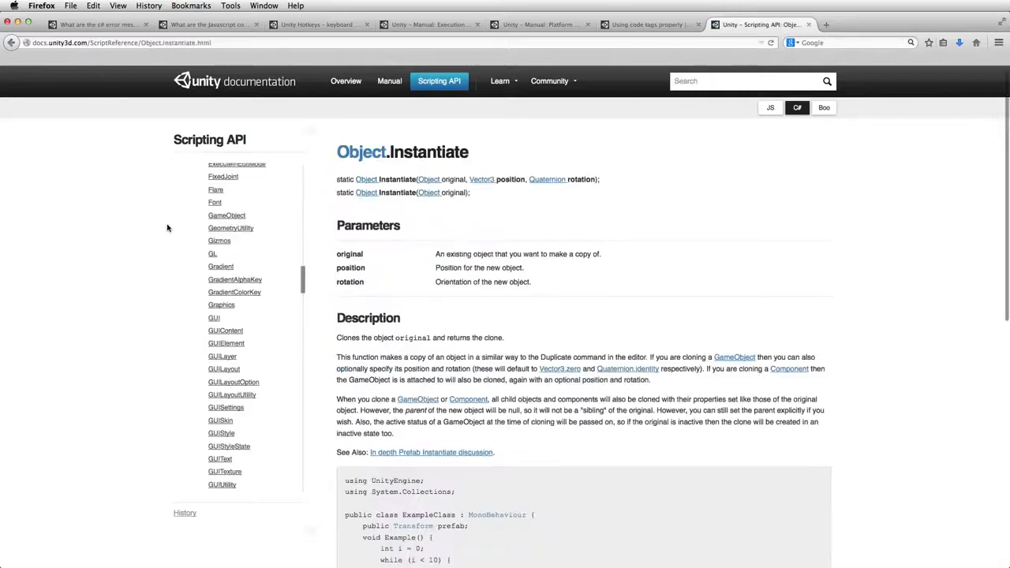
{"action": "left_click", "coordinate": [10, 43]}
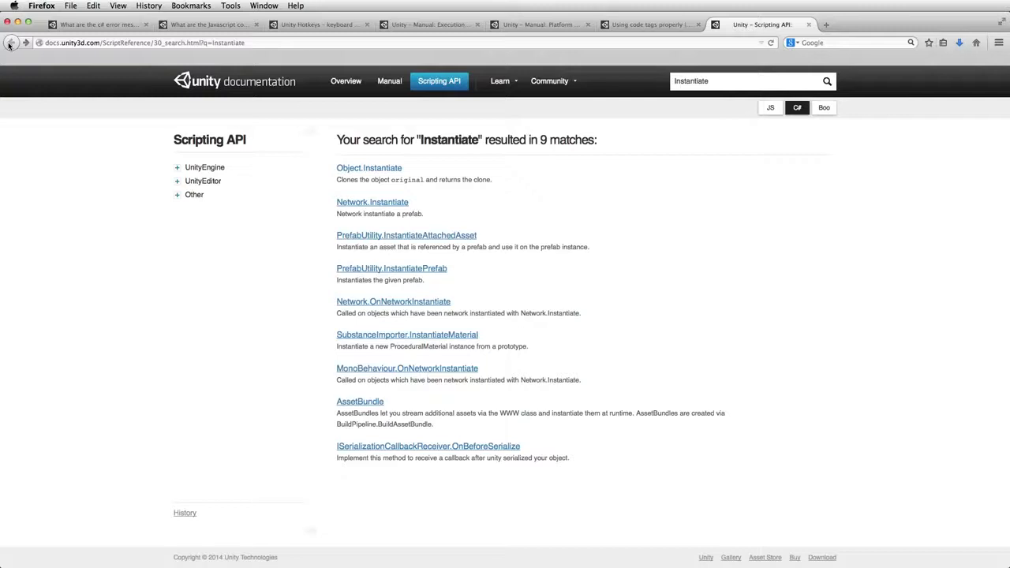
{"action": "left_click", "coordinate": [654, 25]}
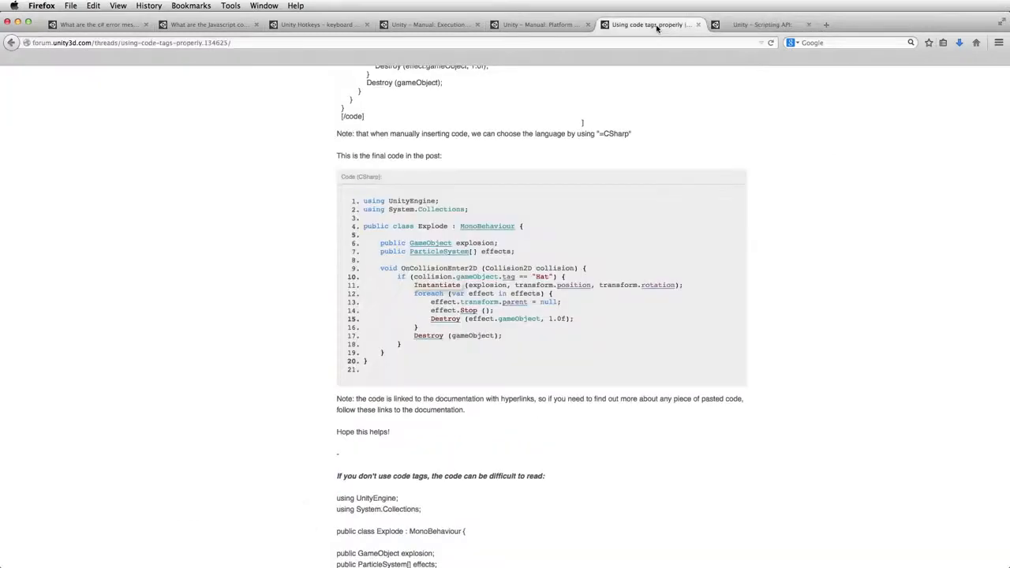
Look up Destroy and MonoBehaviour through the code example's links, opening the Object.Destroy reference, and close all the reference tabs
{"action": "left_click", "coordinate": [451, 319]}
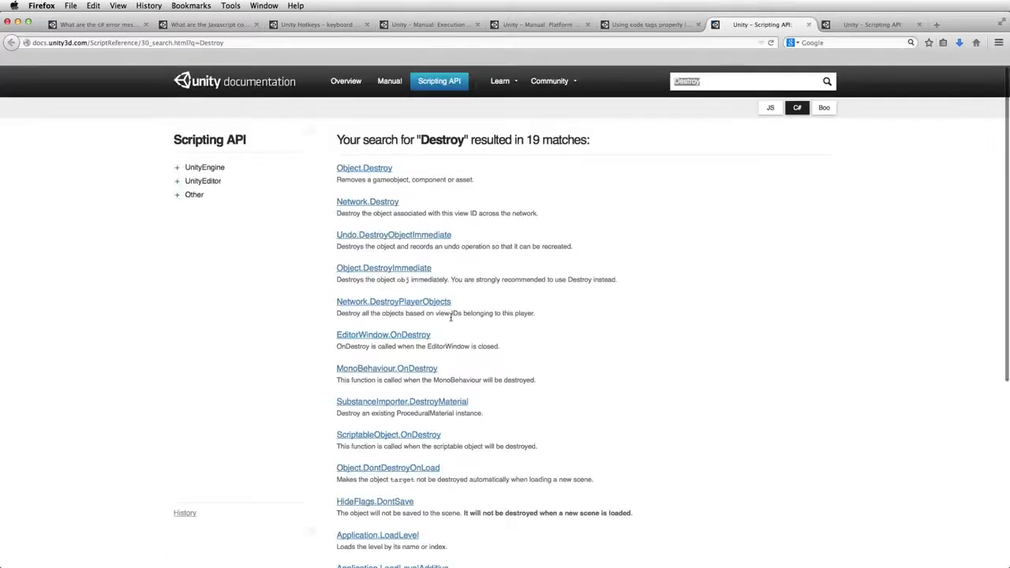
{"action": "left_click", "coordinate": [364, 169]}
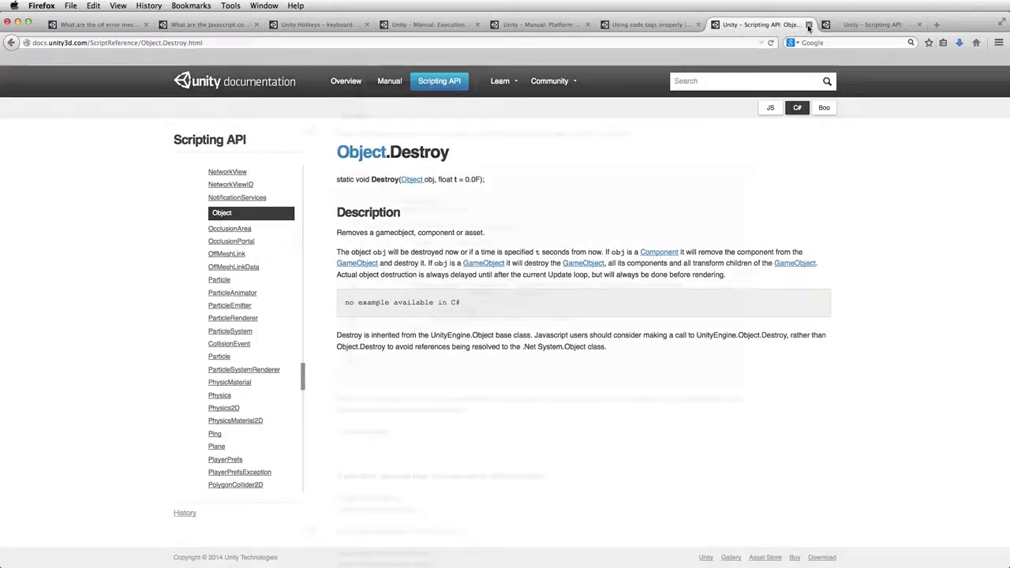
{"action": "left_click", "coordinate": [809, 28]}
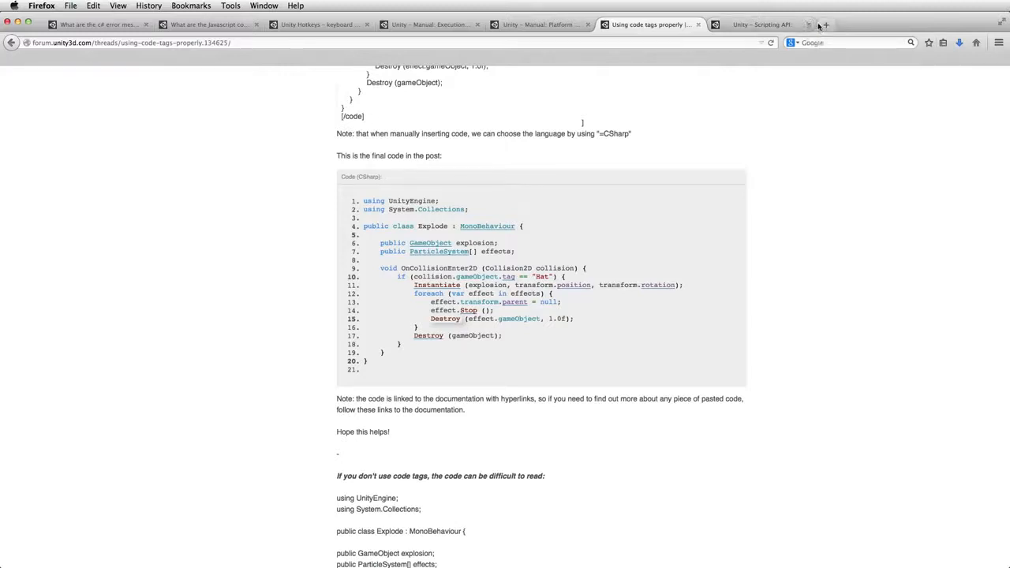
{"action": "left_click", "coordinate": [809, 26]}
{"action": "left_click", "coordinate": [491, 227]}
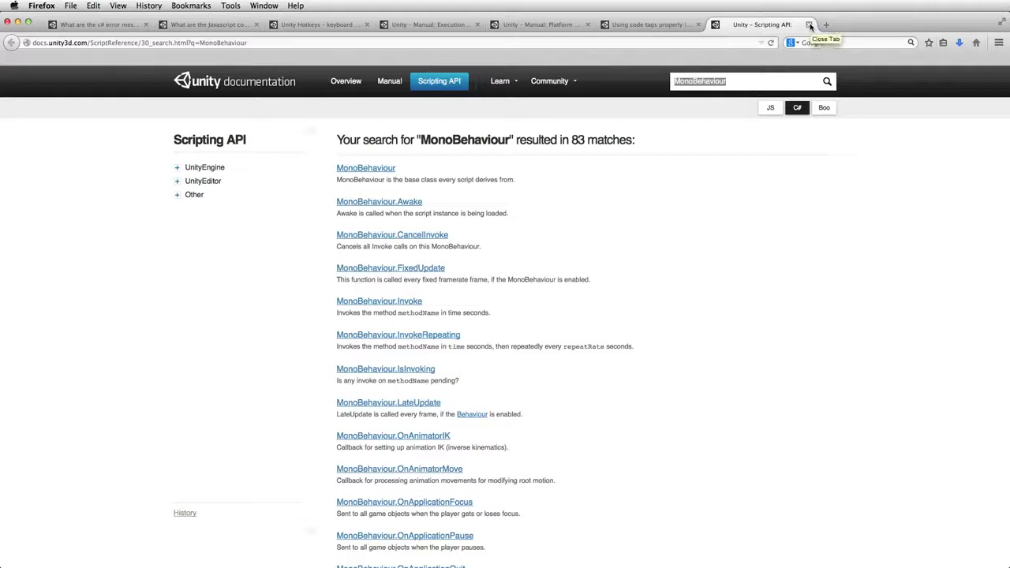
{"action": "left_click", "coordinate": [810, 26]}
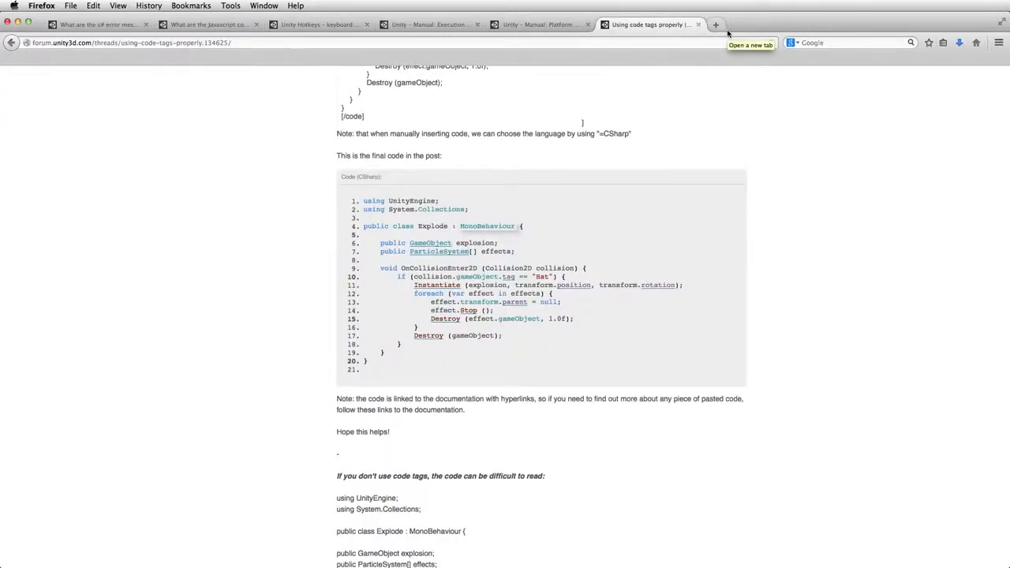
Switch to MonoDevelop, look up InventoryItem from the Awake function in the scripting reference and close the search page
{"action": "scroll", "coordinate": [728, 33], "scroll_direction": "down", "scroll_amount": 3}
{"action": "key", "text": "super+Tab"}
{"action": "key", "text": "super+Tab"}
{"action": "key", "text": "super+shift+Tab"}
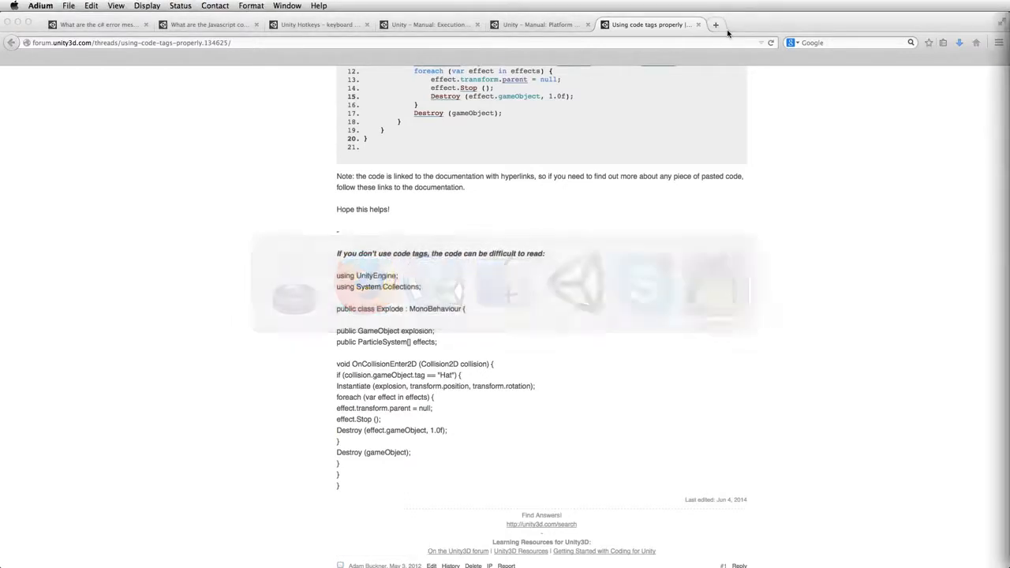
{"action": "key", "text": "super+Tab"}
{"action": "key", "text": "super+Tab"}
{"action": "key", "text": "super+Tab"}
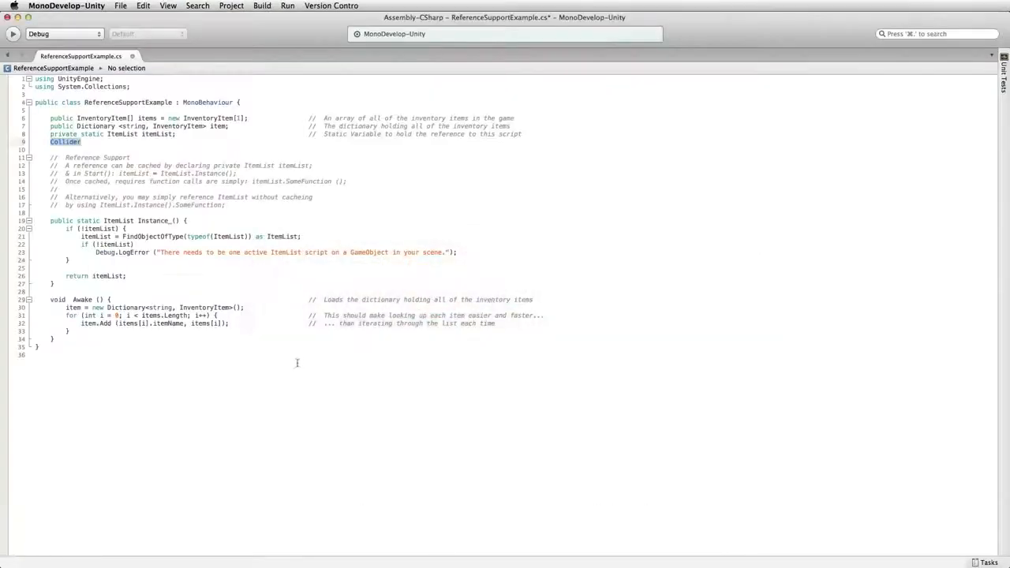
{"action": "left_click", "coordinate": [200, 308]}
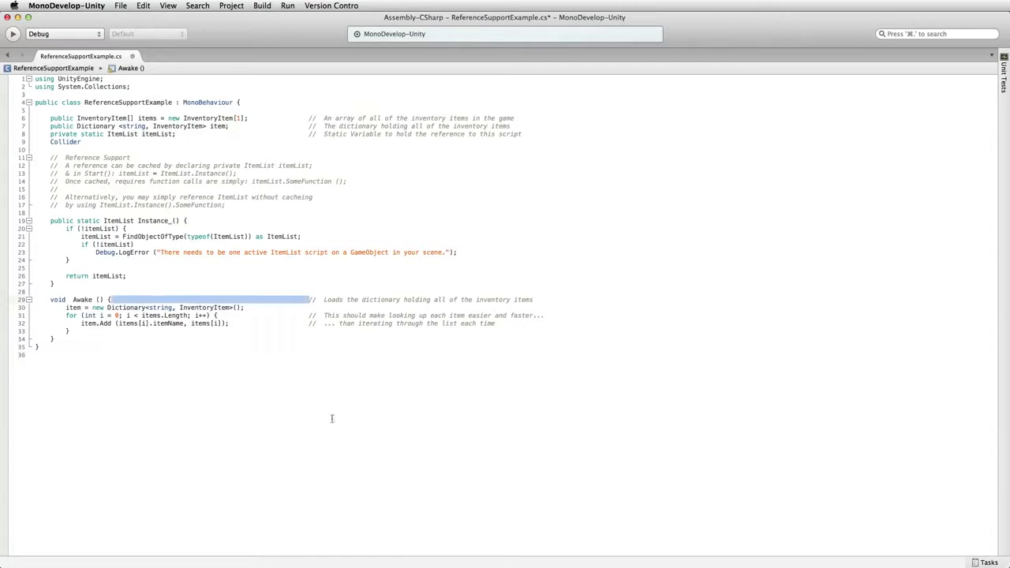
{"action": "double_click", "coordinate": [221, 308]}
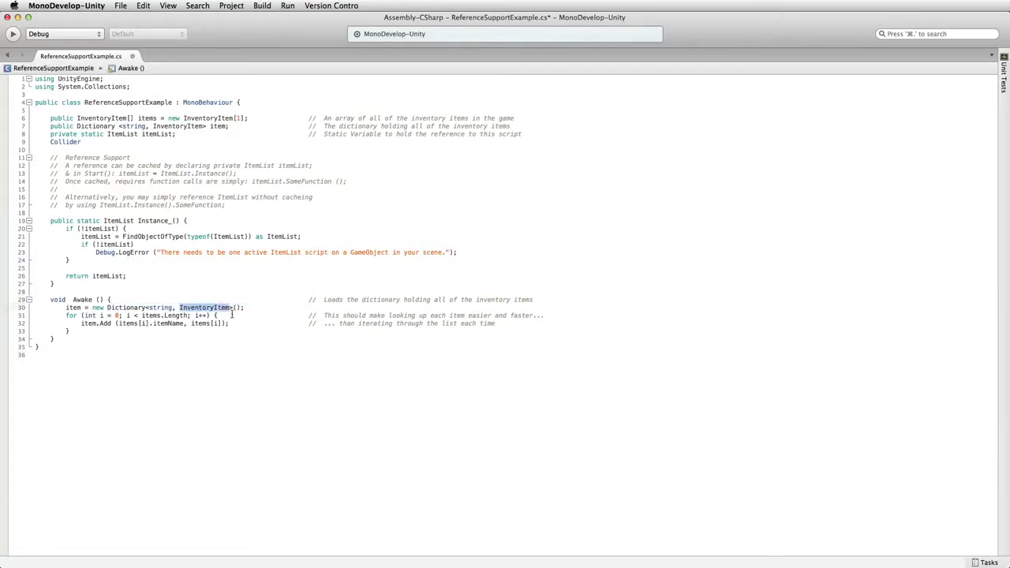
{"action": "key", "text": "super+apostrophe"}
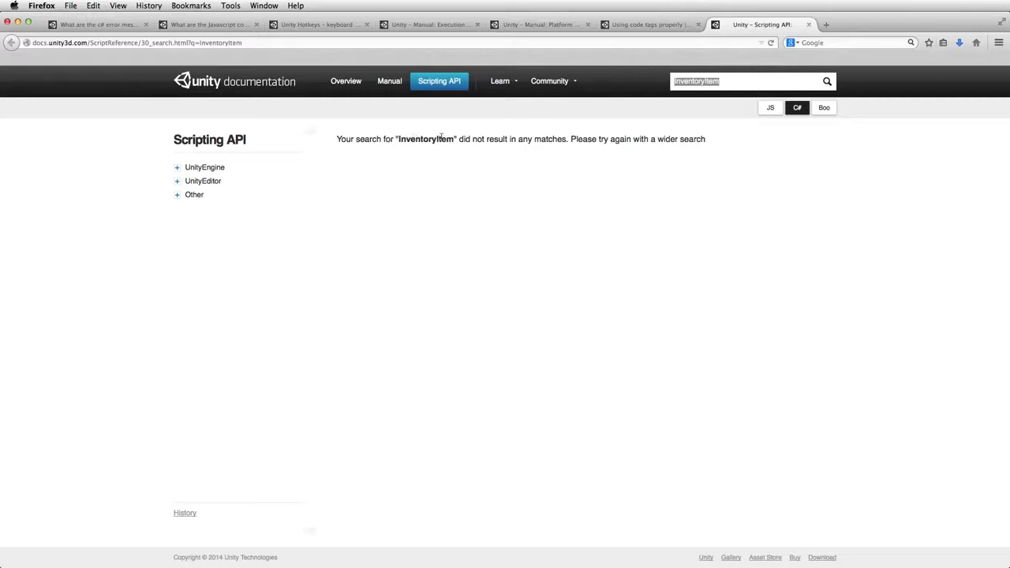
{"action": "key", "text": "super+w"}
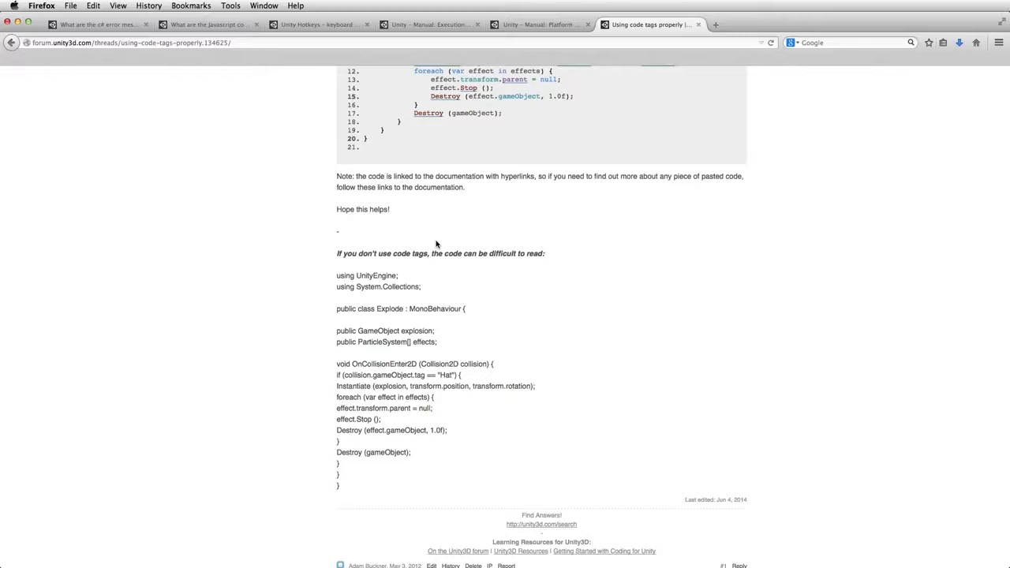
Switch back to MonoDevelop and view the ReferenceSupportExample script at a larger text size before restoring the smaller one
{"action": "key", "text": "super+Tab"}
{"action": "key", "text": "super+Tab"}
{"action": "left_click", "coordinate": [364, 282]}
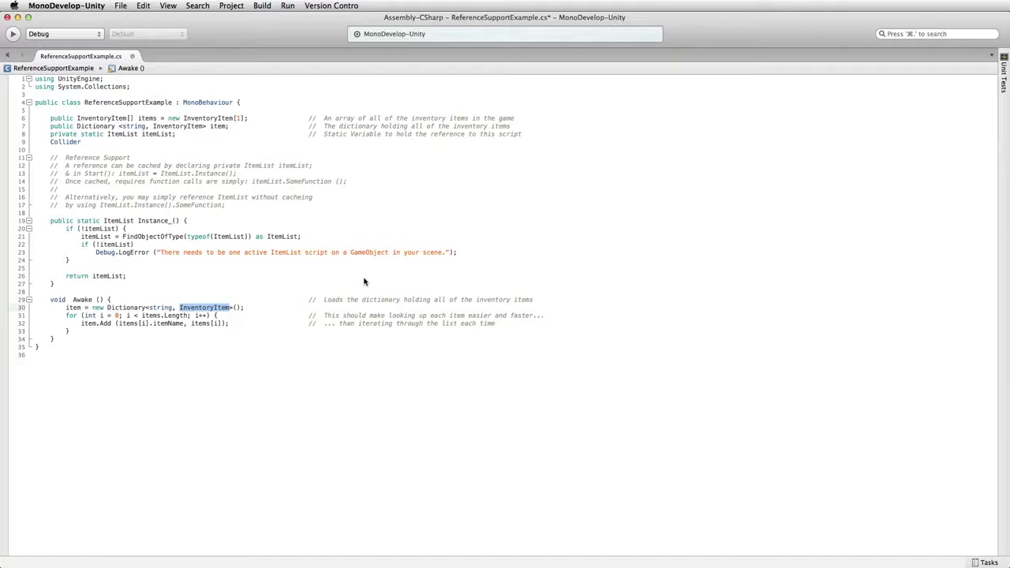
{"action": "left_click", "coordinate": [467, 345]}
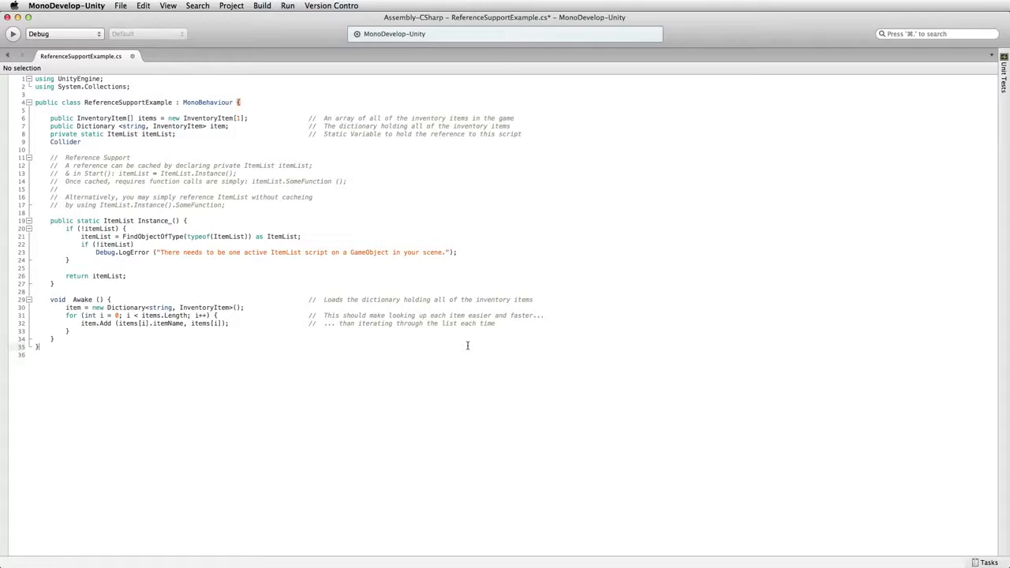
{"action": "key", "text": "super+equal"}
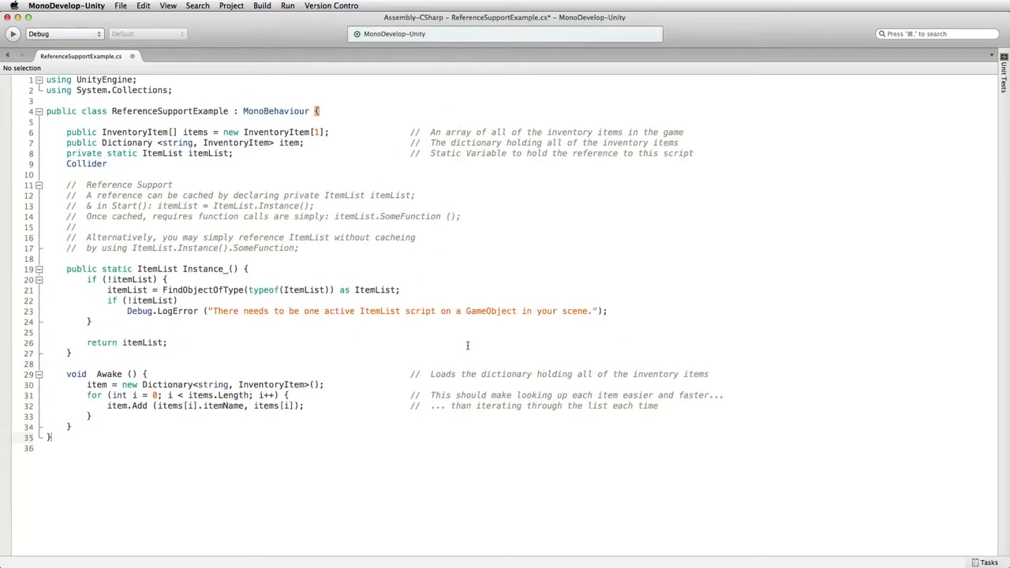
{"action": "key", "text": "super+minus"}
{"action": "key", "text": "super+minus"}
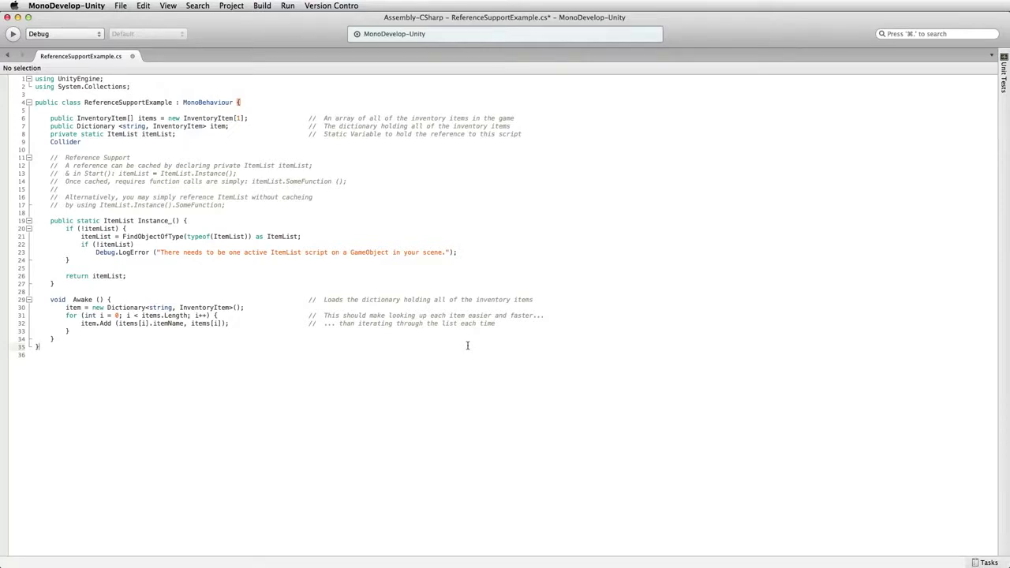
Switch to Firefox and write "This is my response. I want to show more detail. Here is a screen capture:" in the thread's reply editor
{"action": "key", "text": "super+Tab"}
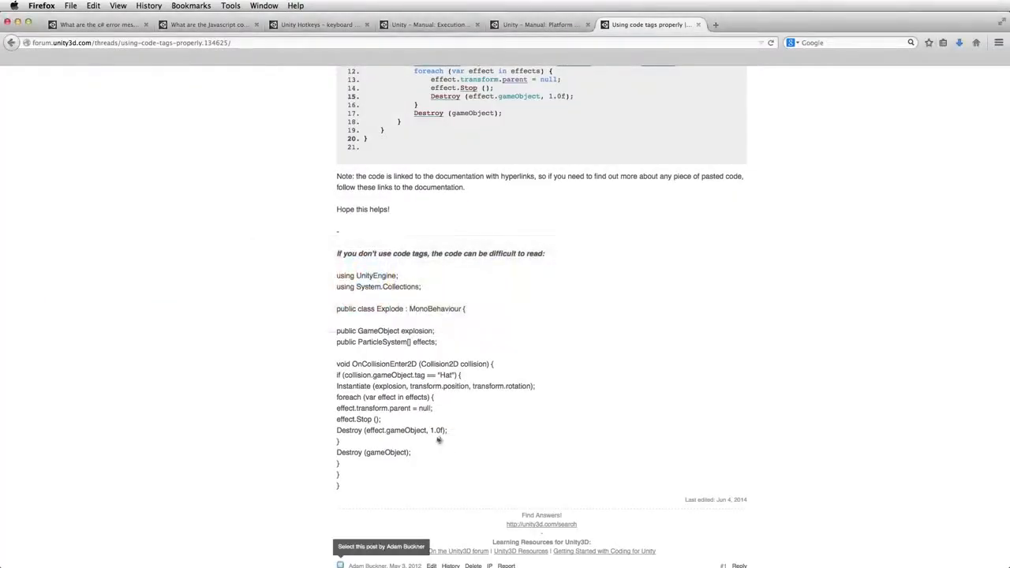
{"action": "scroll", "coordinate": [465, 454], "scroll_direction": "down", "scroll_amount": 10}
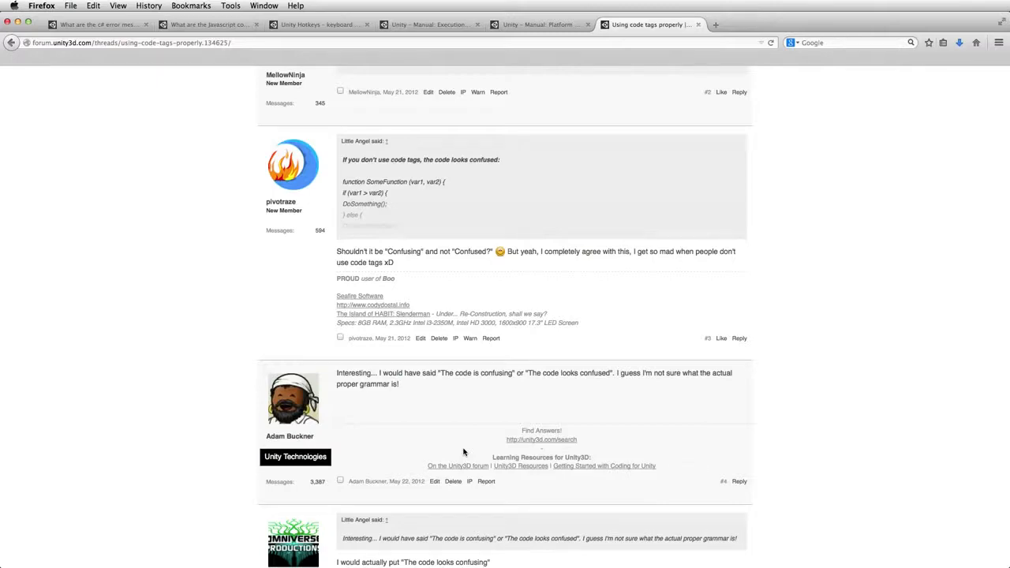
{"action": "middle_click", "coordinate": [465, 452]}
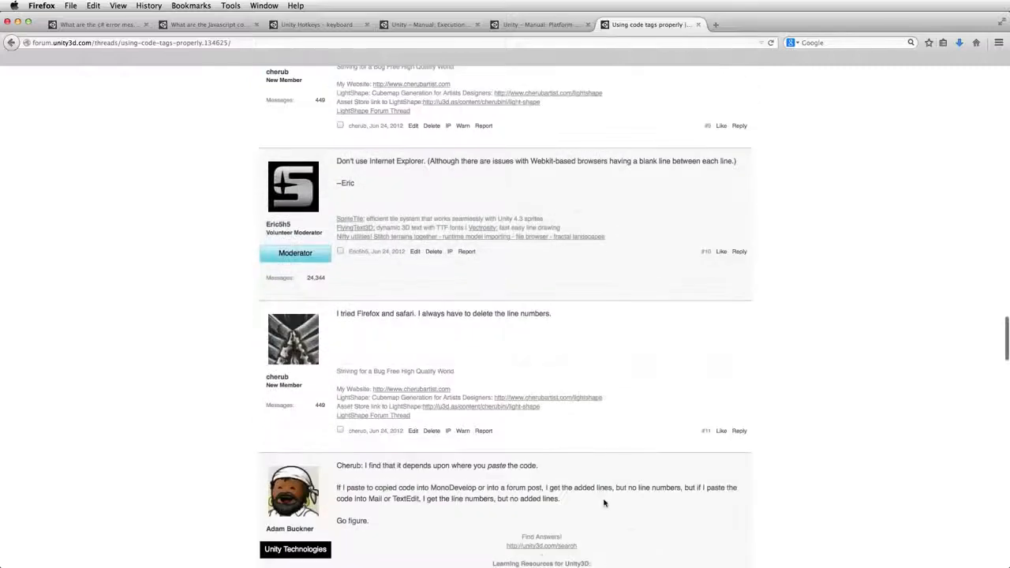
{"action": "scroll", "coordinate": [605, 502], "scroll_direction": "down", "scroll_amount": 5}
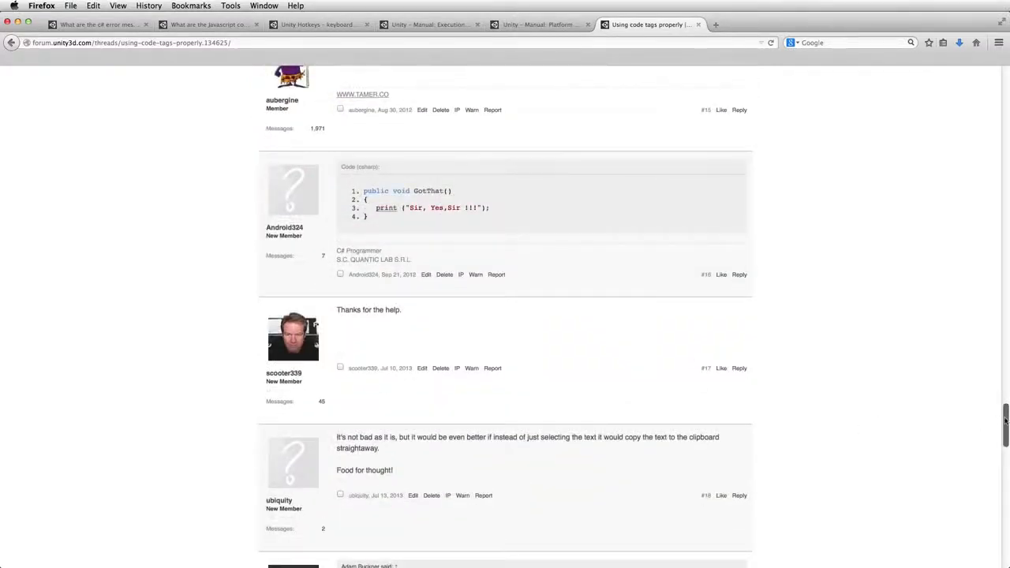
{"action": "left_click_drag", "start_coordinate": [1007, 423], "coordinate": [1007, 546]}
{"action": "left_click", "coordinate": [435, 421]}
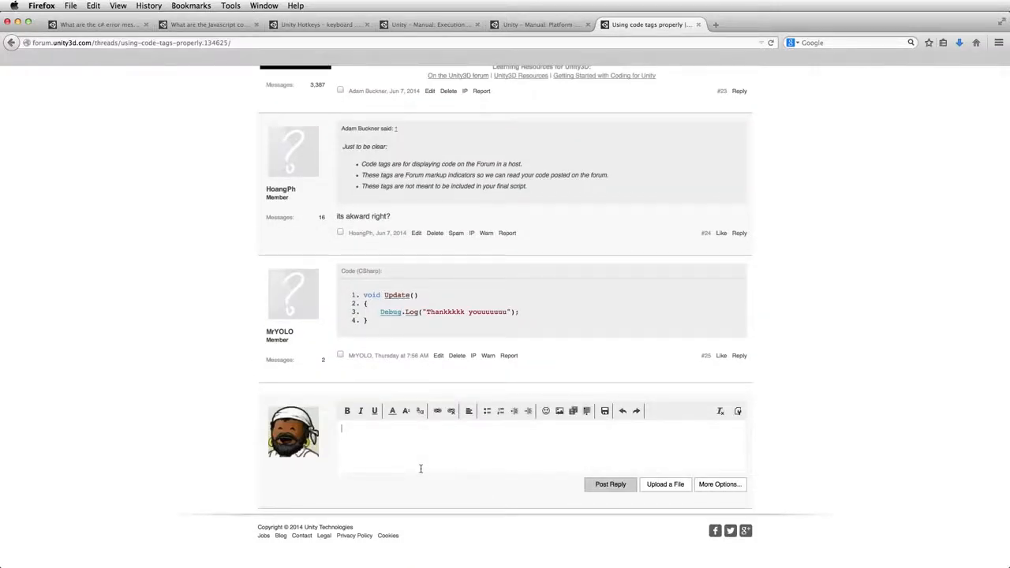
{"action": "type", "text": "This is my response. I want to show more detail"}
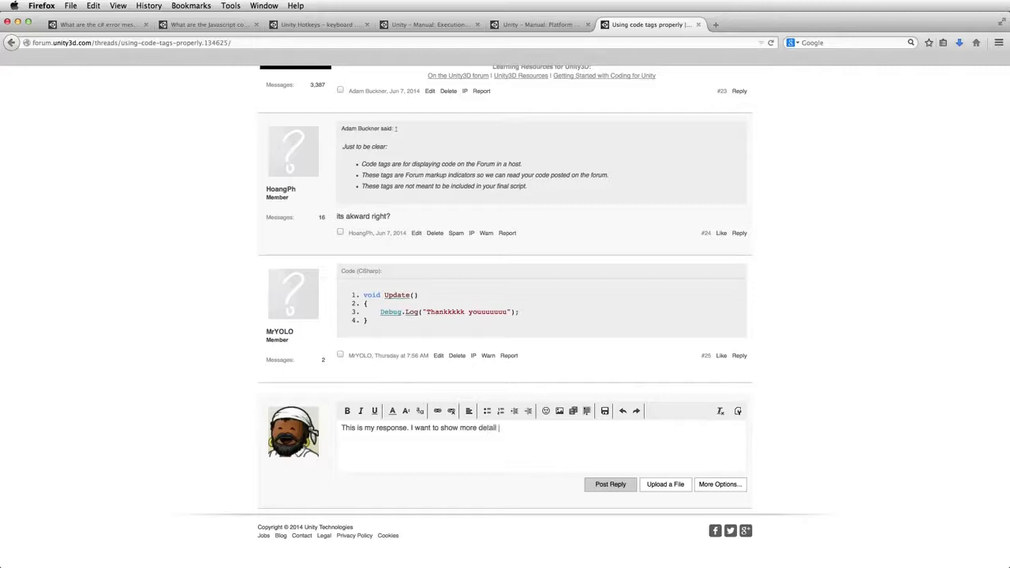
{"action": "type", "text": ", H"}
{"action": "key", "text": "BackSpace"}
{"action": "key", "text": "BackSpace"}
{"action": "key", "text": "BackSpace"}
{"action": "type", "text": ". Here is a screen capture"}
{"action": "key", "text": "ctrl+shift+Tab"}
{"action": "key", "text": "ctrl+shift+Tab"}
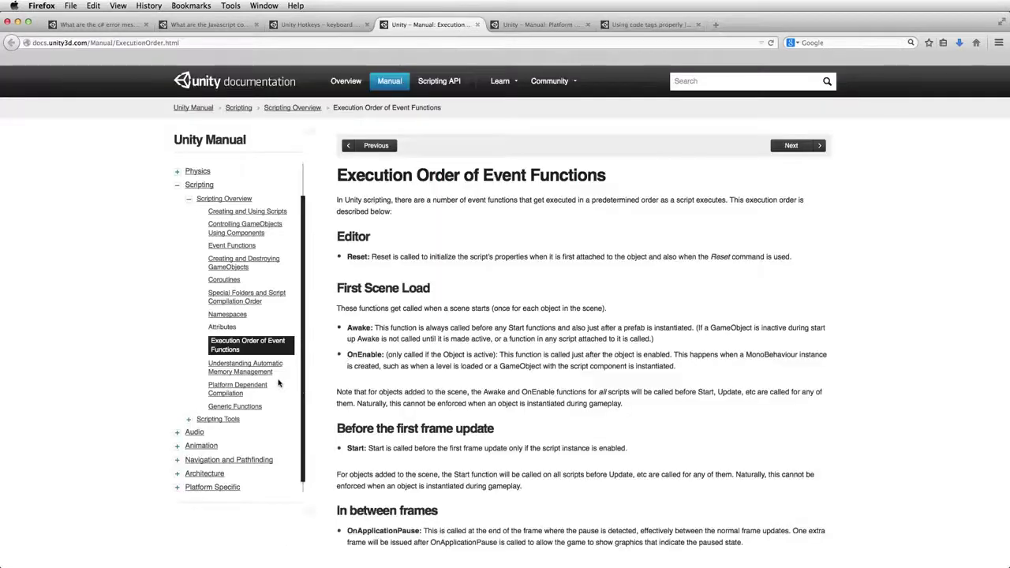
{"action": "left_click", "coordinate": [667, 24]}
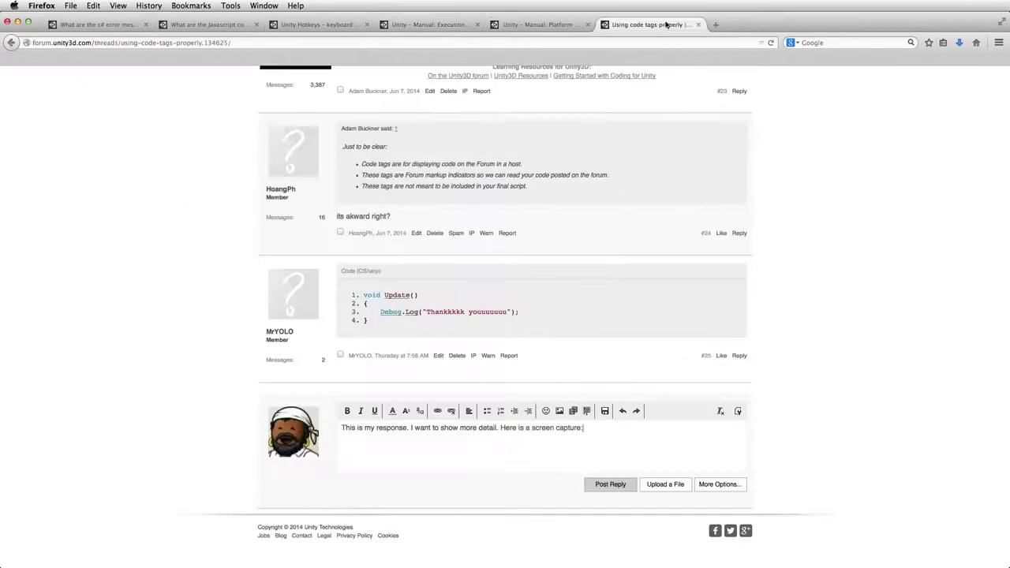
Capture a screenshot of the reply editor area, open its shared Dropbox link and close that page
{"action": "key", "text": "super+shift+4"}
{"action": "left_click_drag", "start_coordinate": [245, 374], "coordinate": [765, 509]}
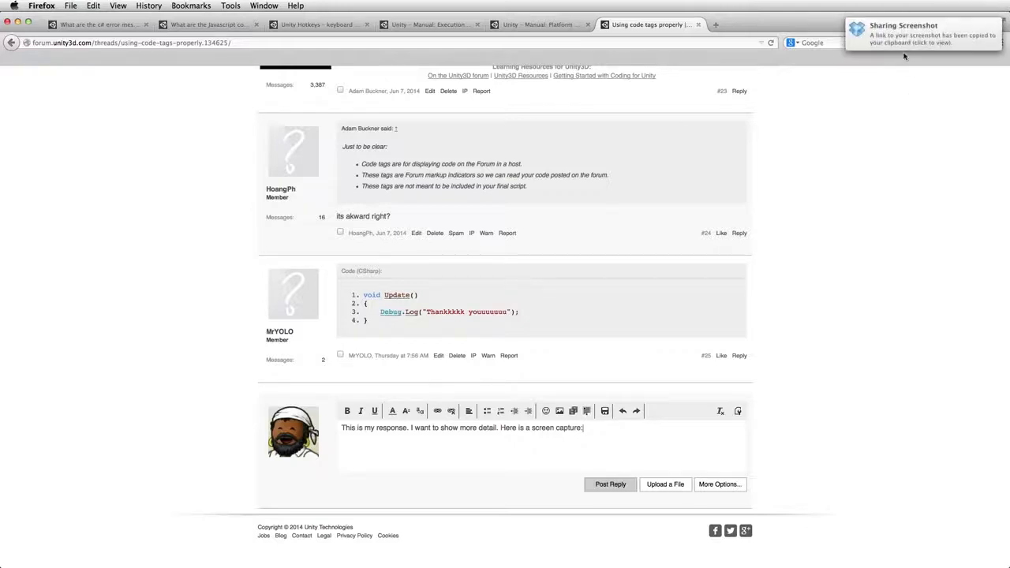
{"action": "left_click", "coordinate": [905, 44]}
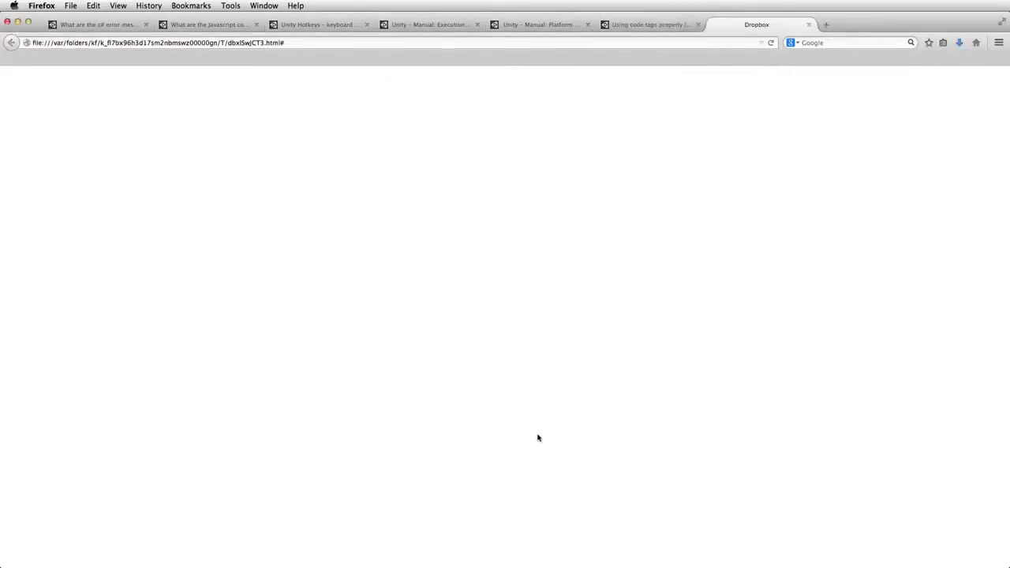
{"action": "left_click", "coordinate": [809, 24]}
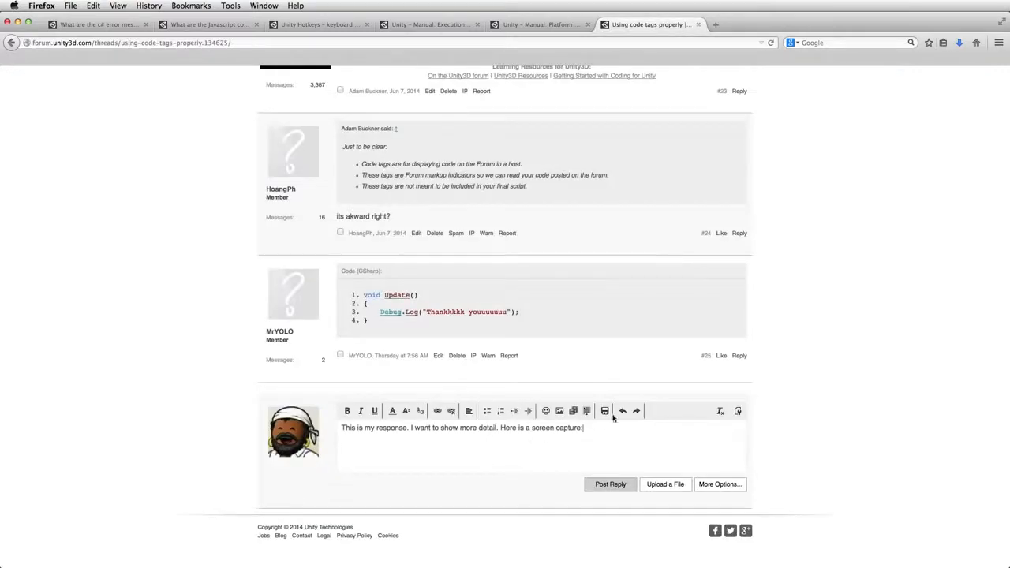
Insert the screenshot into the reply as an image from its copied Dropbox link, replacing www with dl in the address
{"action": "left_click", "coordinate": [562, 414]}
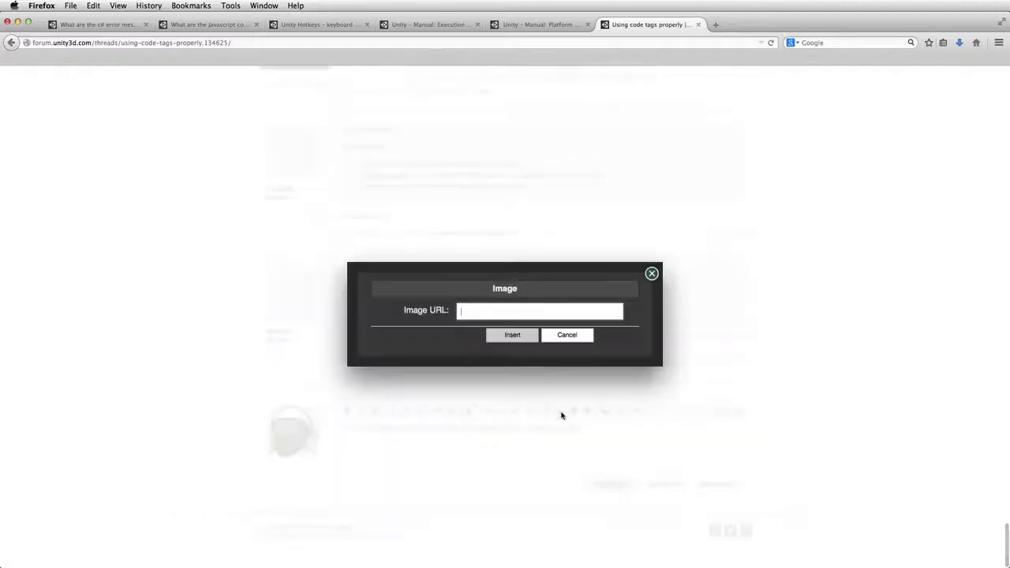
{"action": "key", "text": "super+v"}
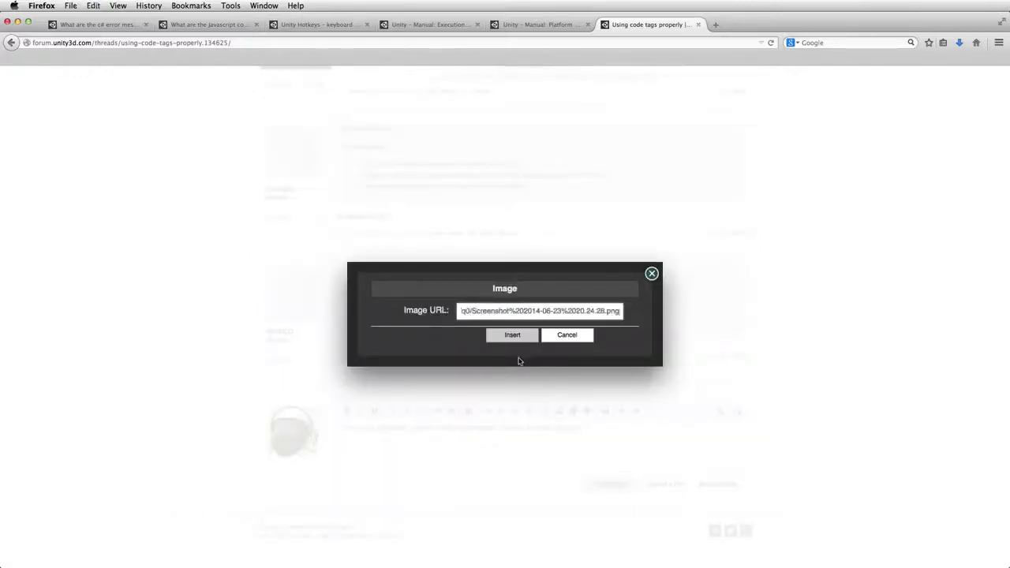
{"action": "left_click_drag", "start_coordinate": [555, 312], "coordinate": [457, 311]}
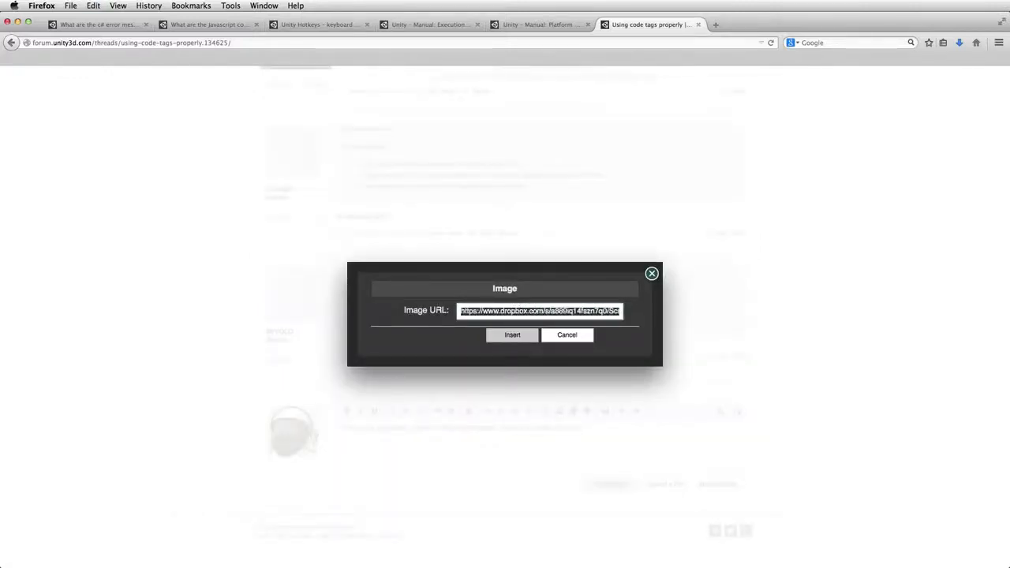
{"action": "left_click", "coordinate": [500, 310]}
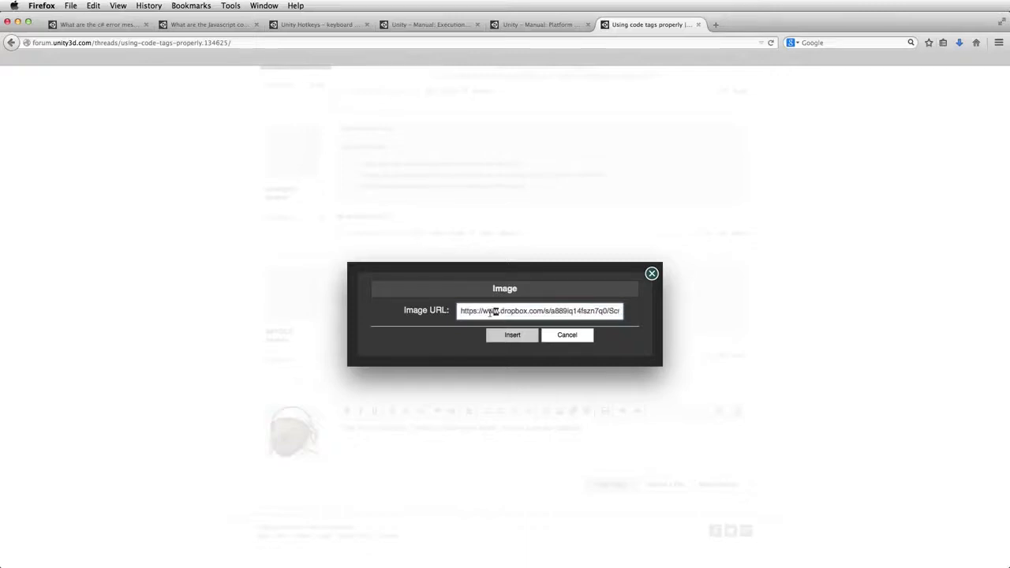
{"action": "double_click", "coordinate": [496, 311]}
{"action": "type", "text": "dl"}
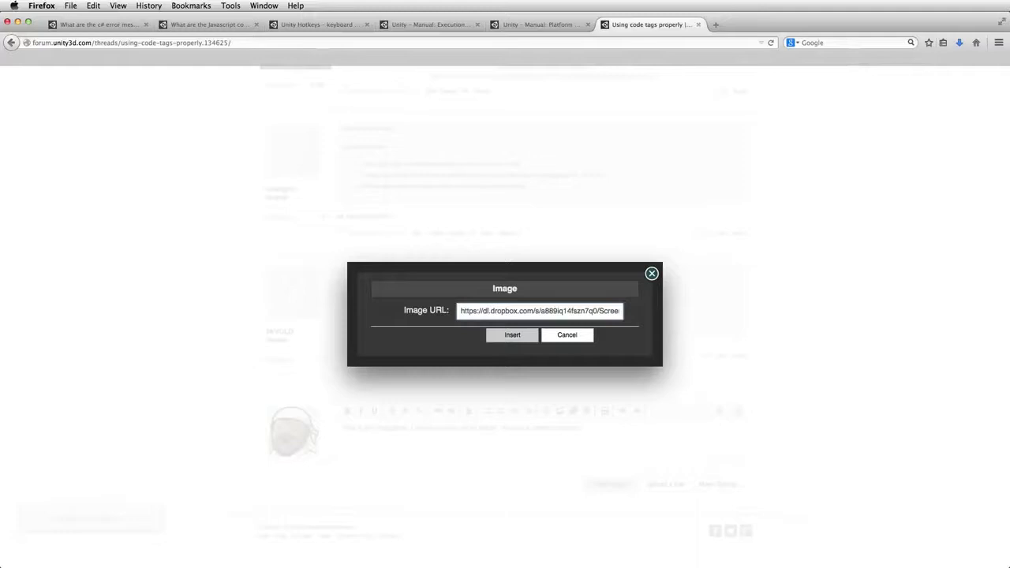
{"action": "left_click", "coordinate": [512, 334]}
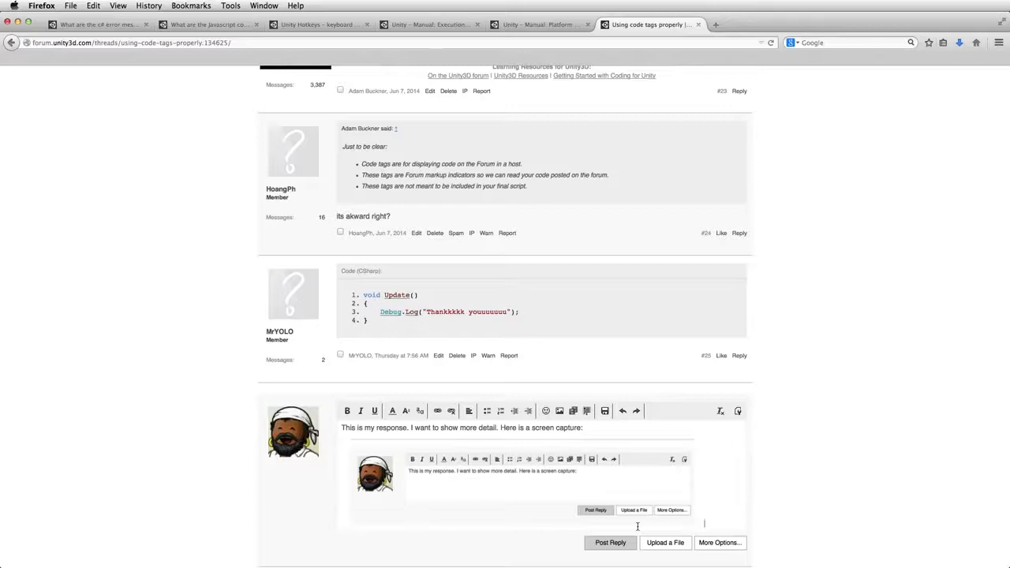
Switch to Adium and post "Hello!" and "You are all live on my training session!" in the #unity3d channel
{"action": "key", "text": "super+Tab"}
{"action": "key", "text": "super+Tab"}
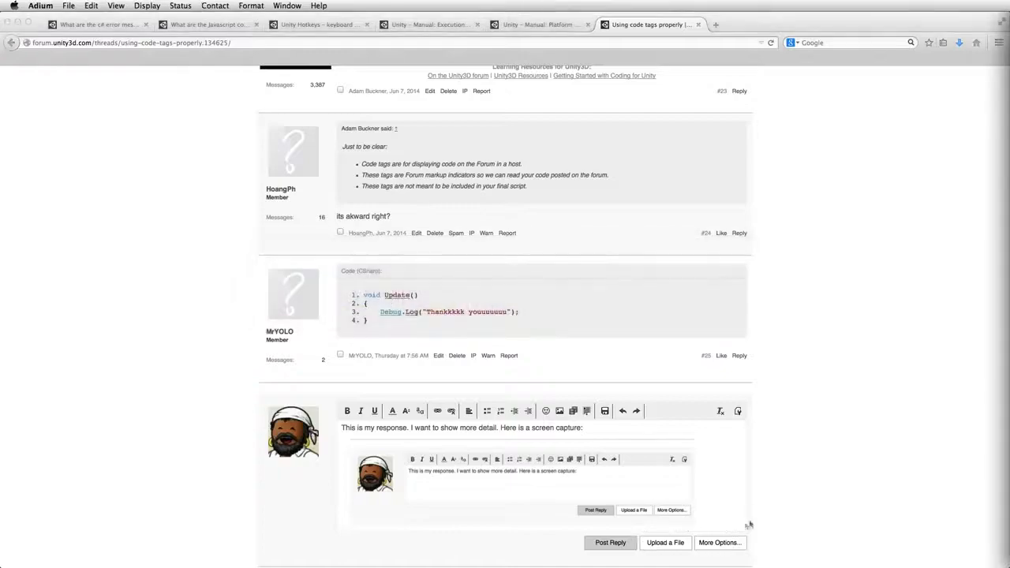
{"action": "left_click_drag", "start_coordinate": [2, 75], "coordinate": [428, 16]}
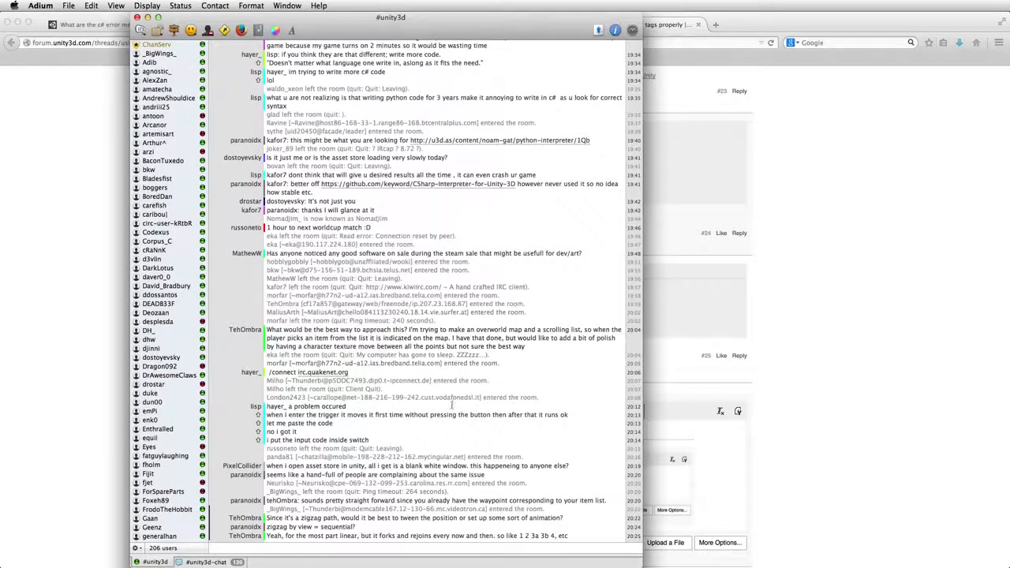
{"action": "type", "text": "Hello!"}
{"action": "key", "text": "Return"}
{"action": "type", "text": "You  are a"}
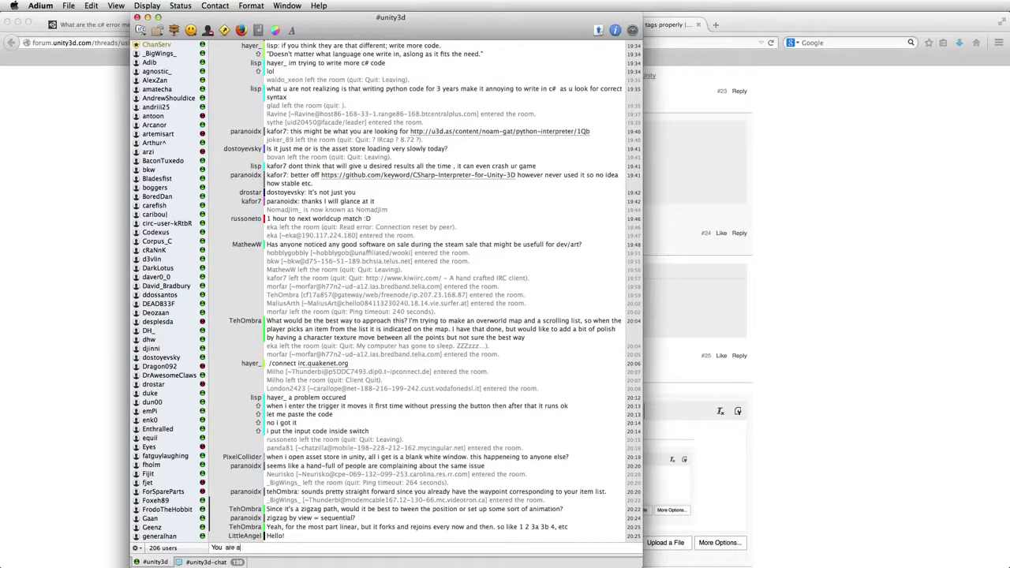
{"action": "type", "text": "ll live on my training session!"}
{"action": "key", "text": "Return"}
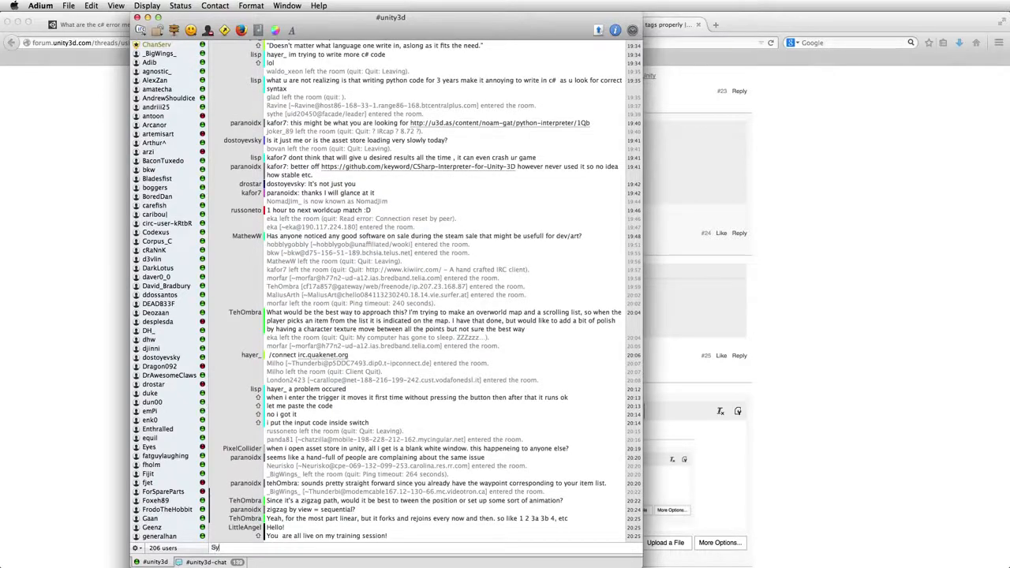
Post "Say Hello!" in the #unity3d channel
{"action": "type", "text": "Sy"}
{"action": "key", "text": "BackSpace"}
{"action": "type", "text": "ay HJel"}
{"action": "key", "text": "BackSpace"}
{"action": "key", "text": "BackSpace"}
{"action": "key", "text": "BackSpace"}
{"action": "type", "text": "ello!"}
{"action": "key", "text": "Return"}
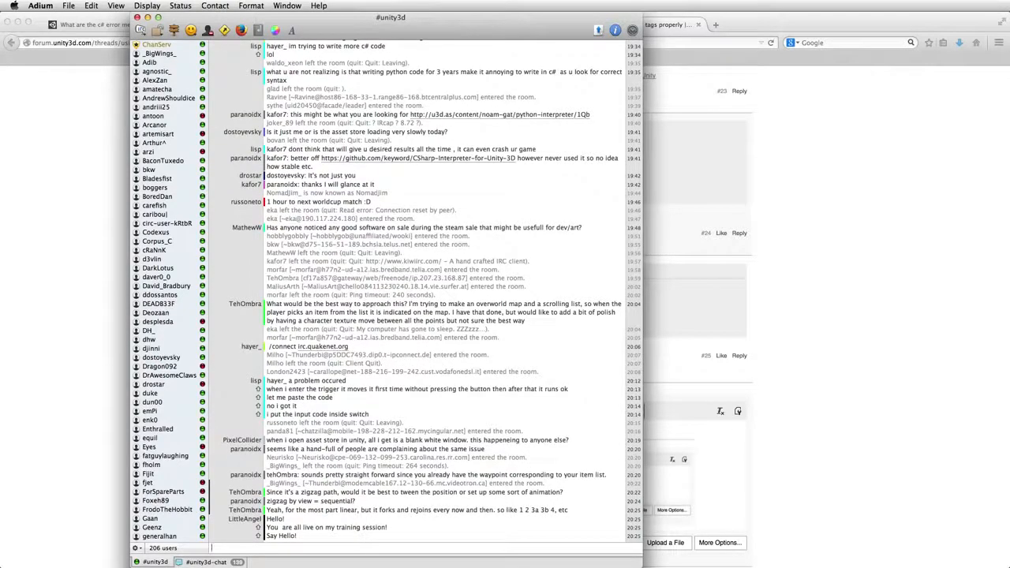
Switch to Firefox and open the Community page of unity3d.com in a new window
{"action": "key", "text": "super+Tab"}
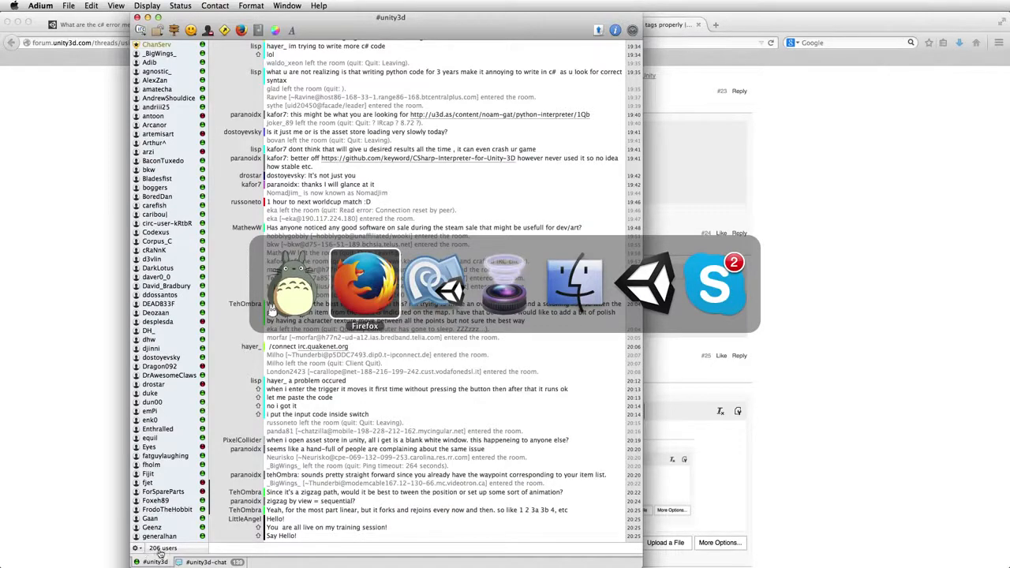
{"action": "left_click", "coordinate": [370, 289]}
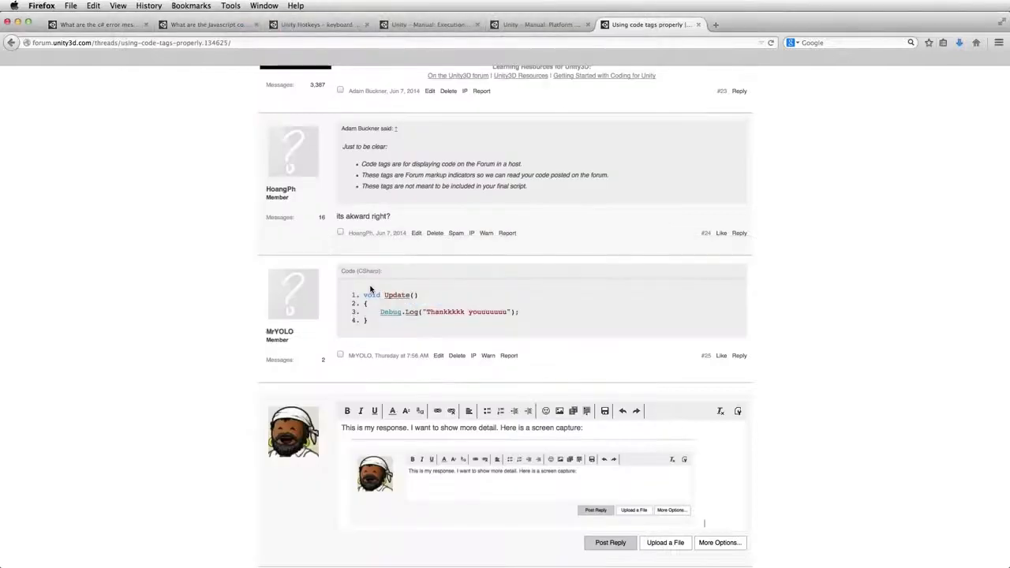
{"action": "key", "text": "super+n"}
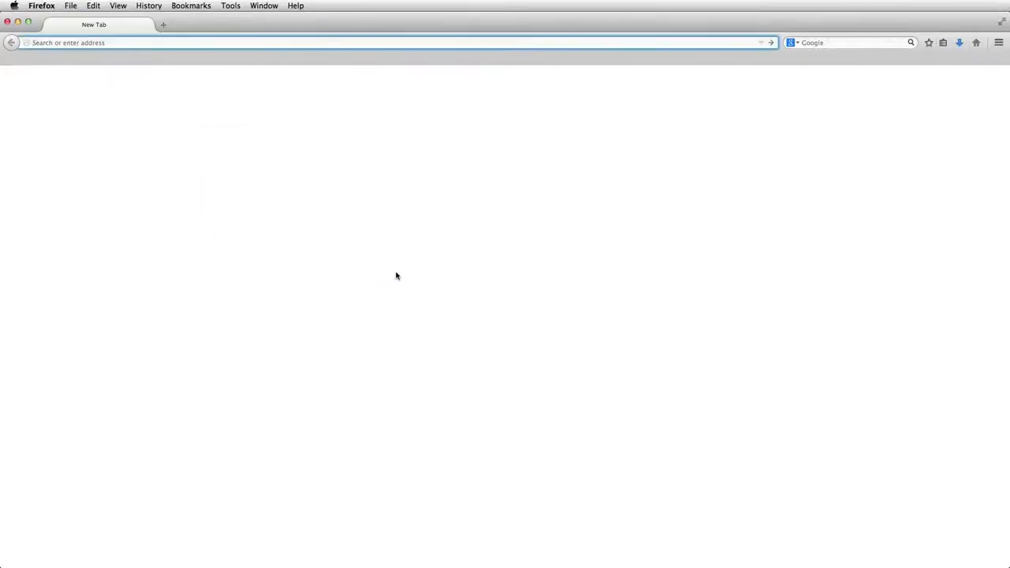
{"action": "type", "text": "unity3d.com/"}
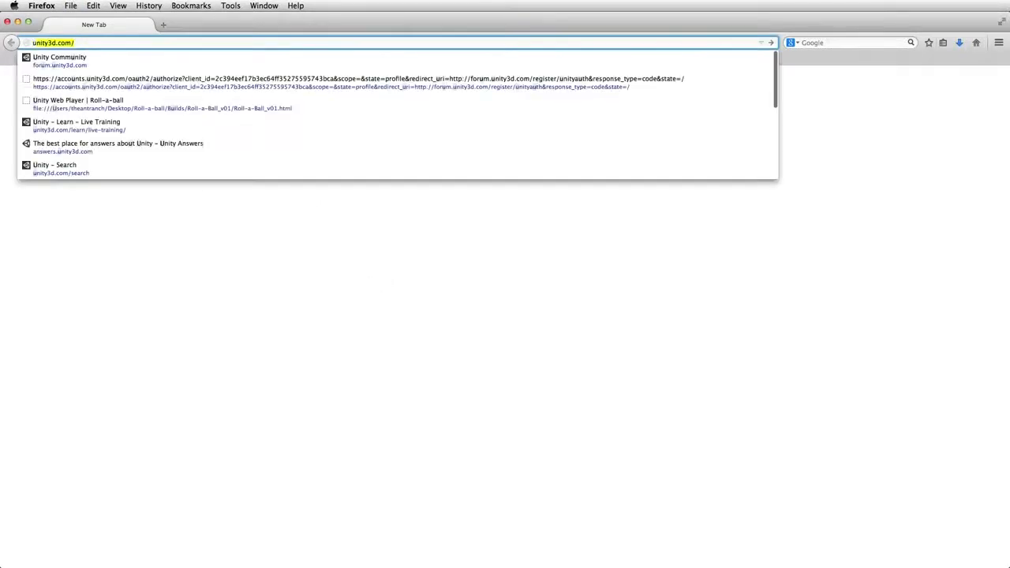
{"action": "key", "text": "Return"}
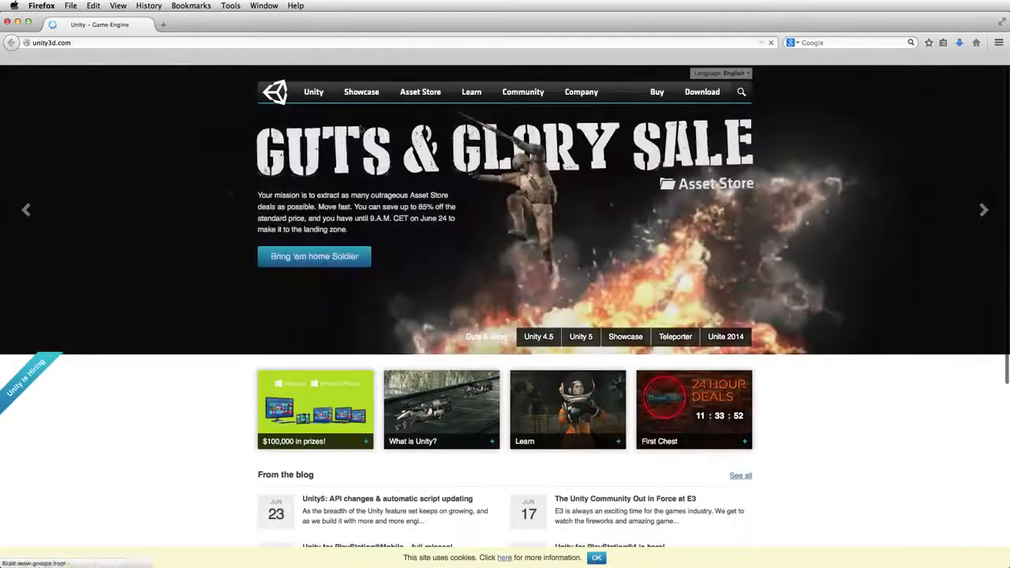
{"action": "left_click", "coordinate": [507, 97]}
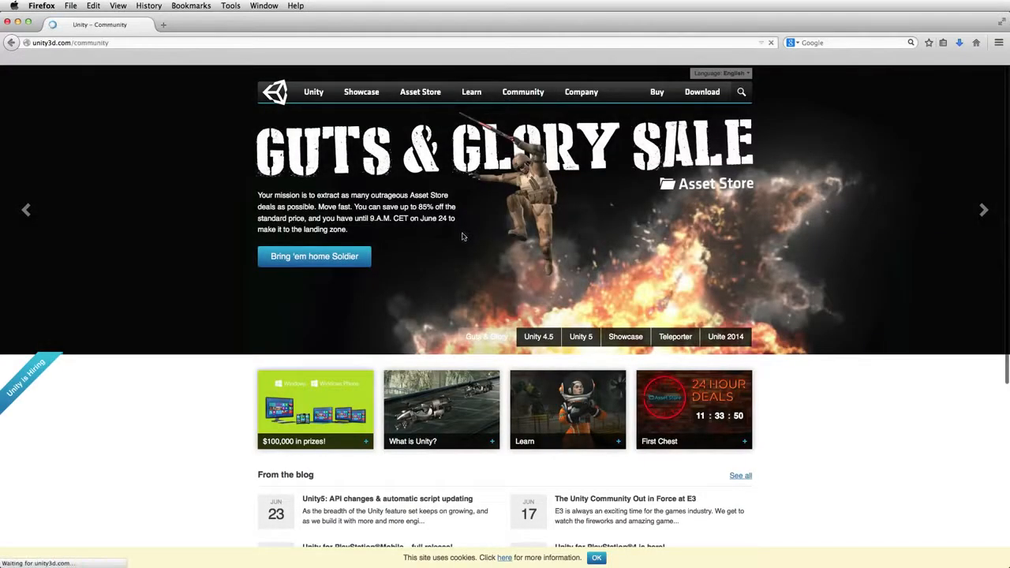
Highlight the IRC channel details in the Unity Chat section and close the Community page's window
{"action": "scroll", "coordinate": [636, 340], "scroll_direction": "down", "scroll_amount": 3}
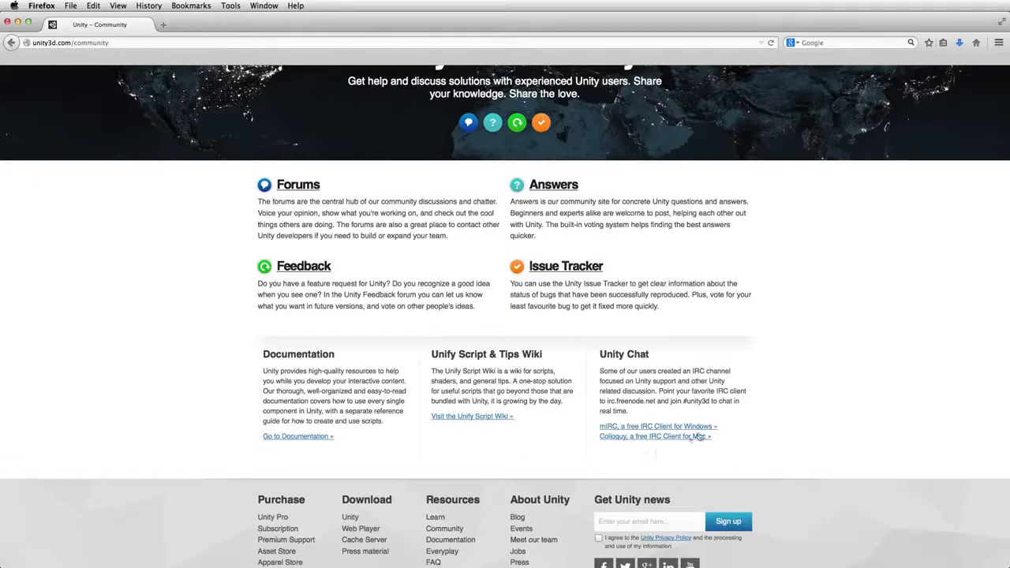
{"action": "left_click_drag", "start_coordinate": [684, 401], "coordinate": [713, 402]}
{"action": "left_click_drag", "start_coordinate": [606, 401], "coordinate": [663, 416]}
{"action": "key", "text": "super+w"}
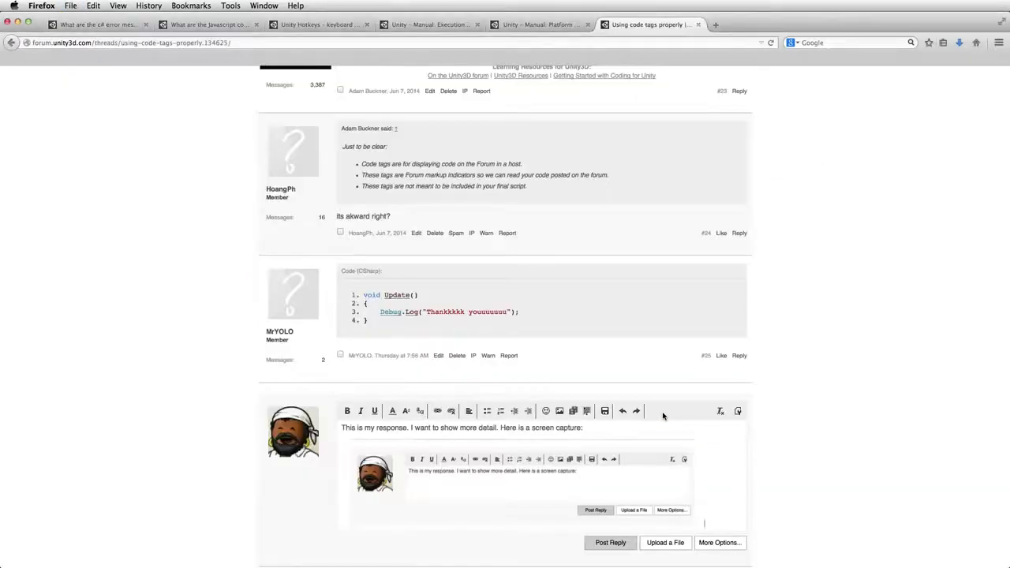
Switch to Adium, look through the #unity3d-chat and #unity3d channels and close both chats
{"action": "key", "text": "super+Tab"}
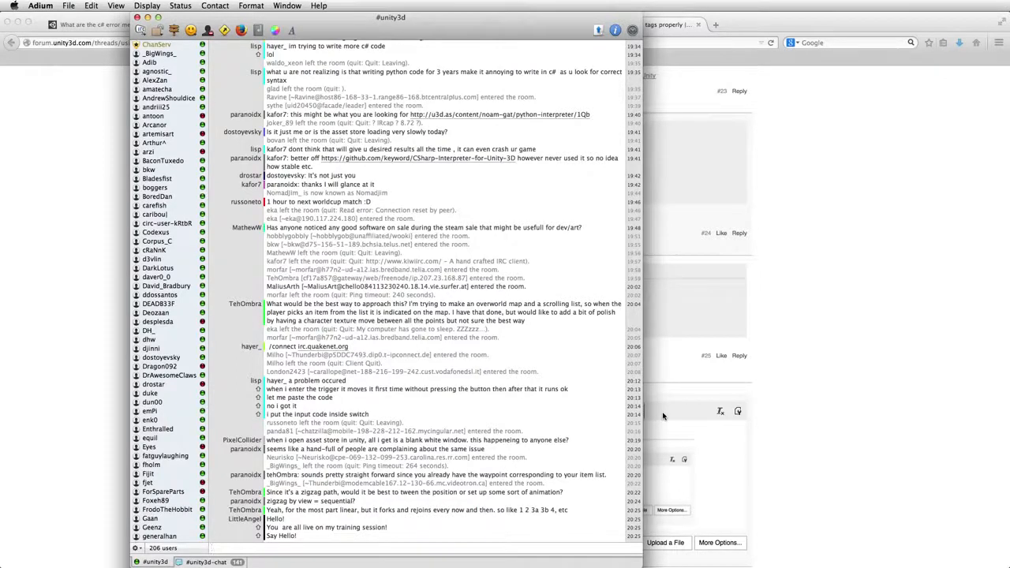
{"action": "left_click", "coordinate": [215, 562]}
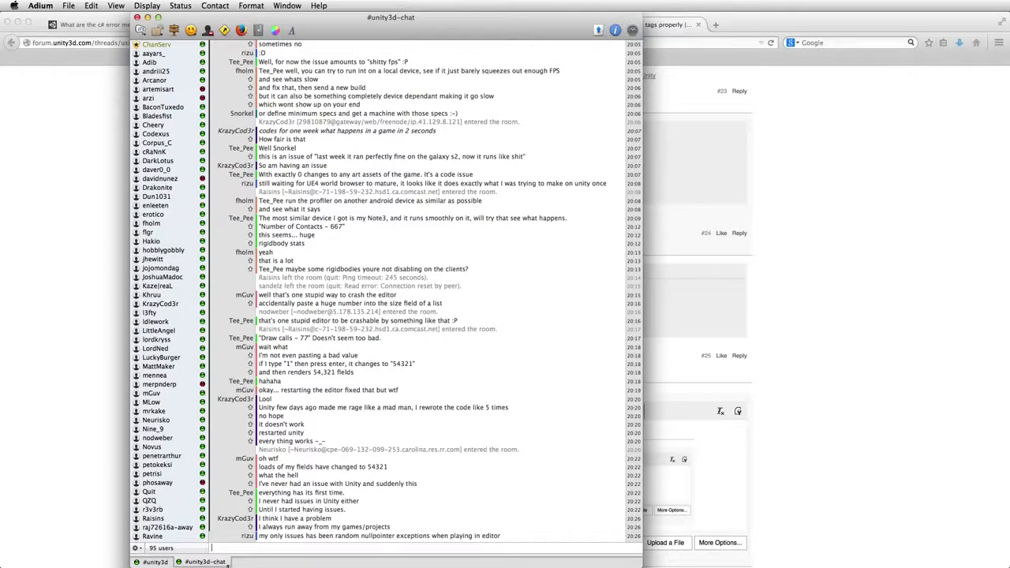
{"action": "left_click", "coordinate": [156, 563]}
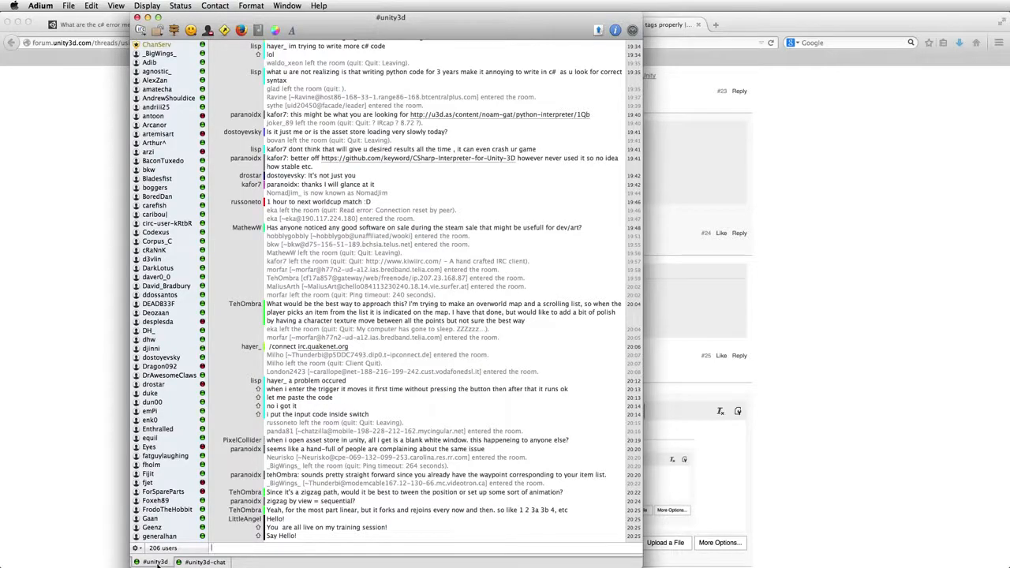
{"action": "key", "text": "super+w"}
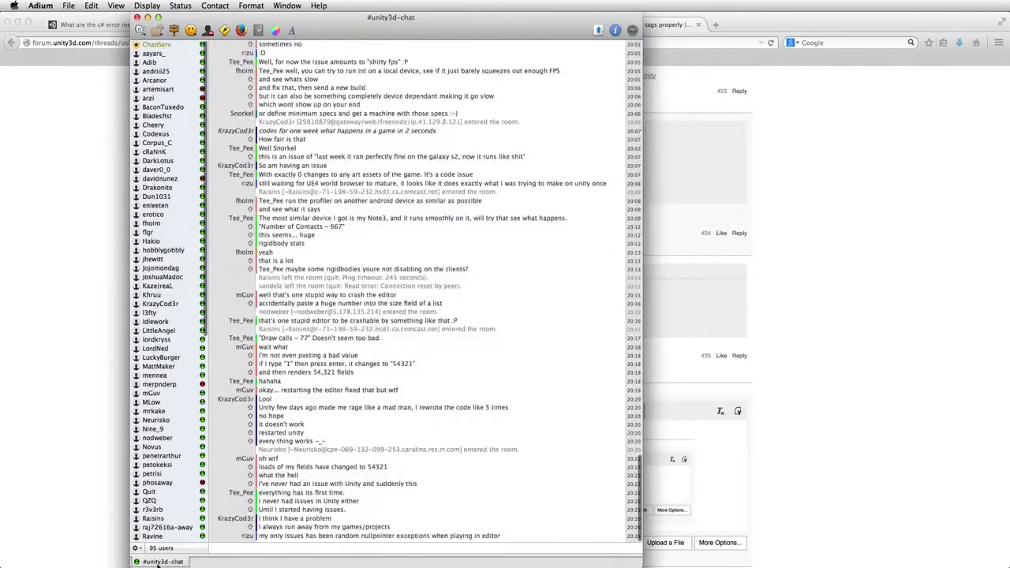
{"action": "key", "text": "super+w"}
{"action": "left_click", "coordinate": [158, 557]}
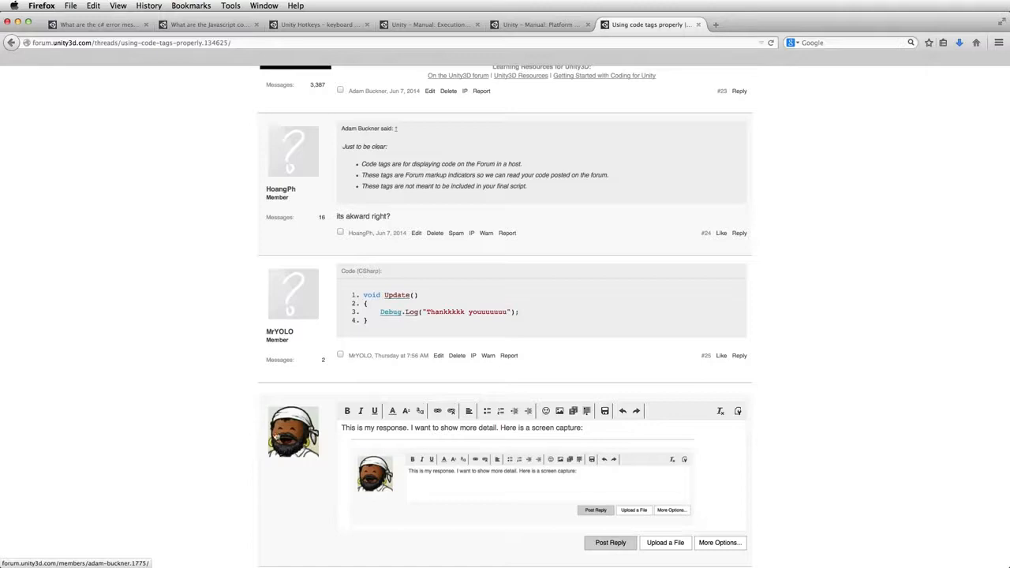
Examine the event function descriptions and the Script Lifecycle Flowchart on the already open Execution Order of Event Functions manual page
{"action": "left_click", "coordinate": [450, 25]}
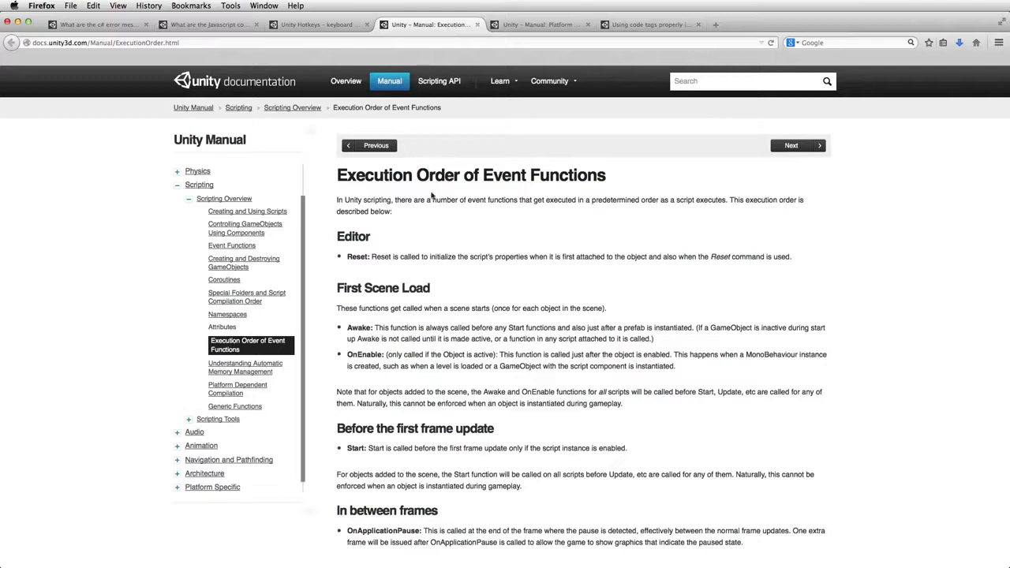
{"action": "scroll", "coordinate": [429, 204], "scroll_direction": "down", "scroll_amount": 3}
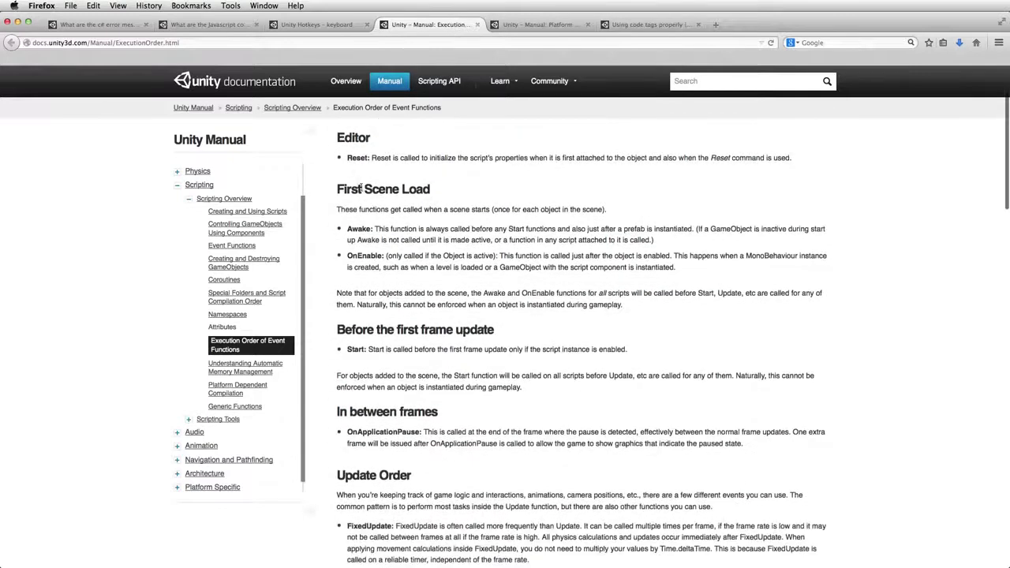
{"action": "scroll", "coordinate": [360, 188], "scroll_direction": "down", "scroll_amount": 5}
{"action": "scroll", "coordinate": [362, 191], "scroll_direction": "down", "scroll_amount": 10}
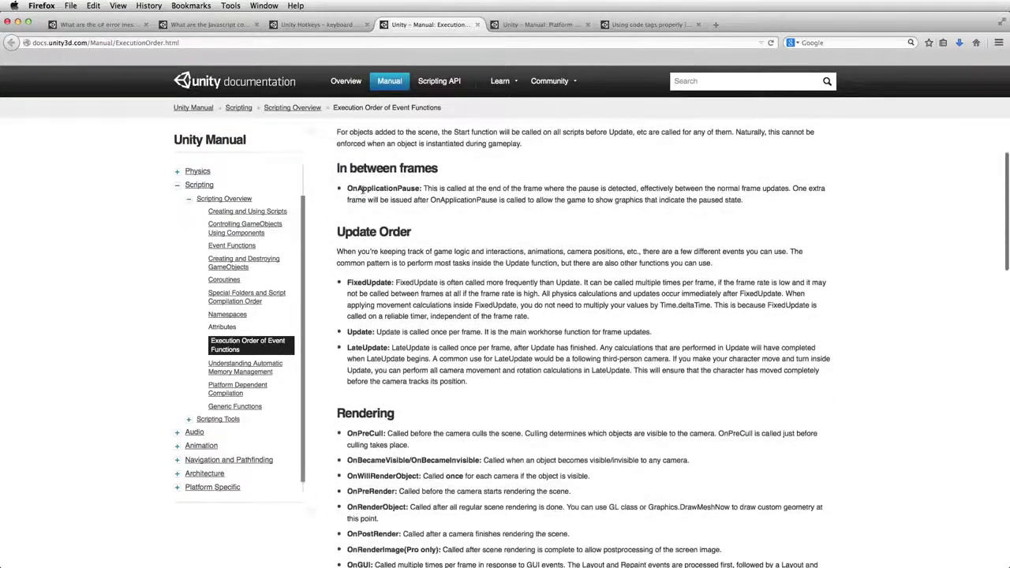
{"action": "scroll", "coordinate": [363, 190], "scroll_direction": "down", "scroll_amount": 7}
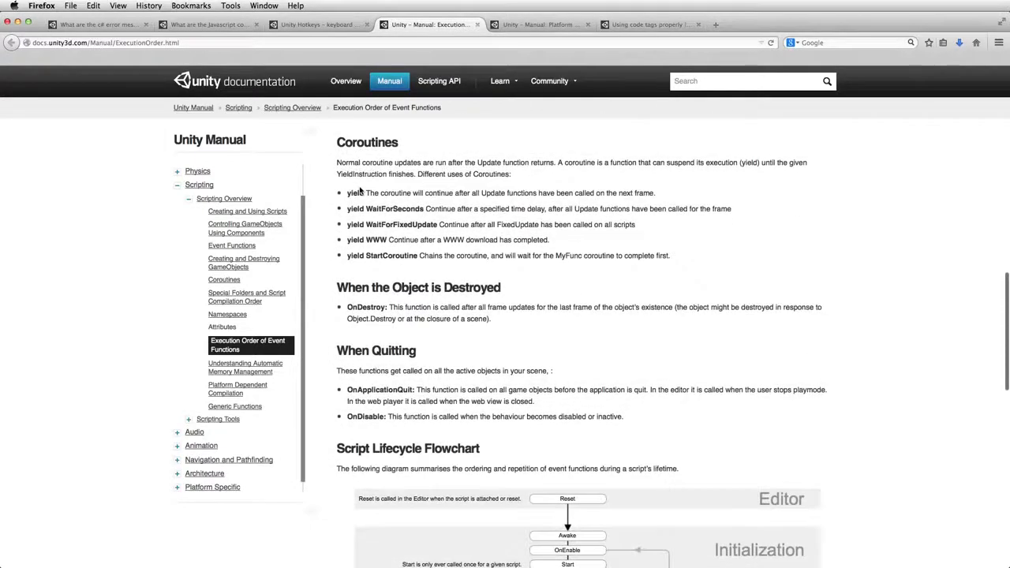
{"action": "scroll", "coordinate": [360, 191], "scroll_direction": "down", "scroll_amount": 10}
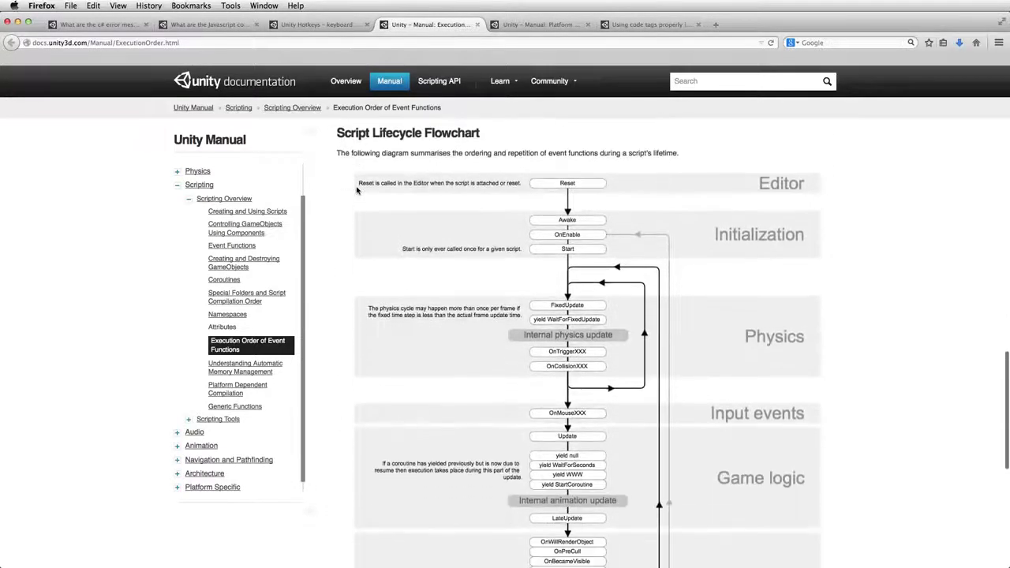
{"action": "scroll", "coordinate": [357, 190], "scroll_direction": "down", "scroll_amount": 1}
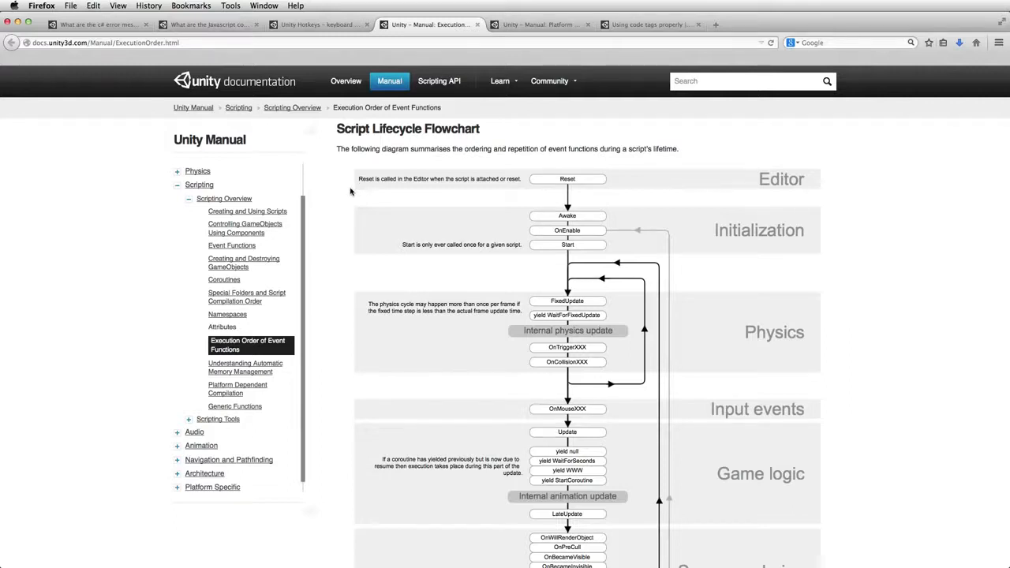
{"action": "scroll", "coordinate": [350, 191], "scroll_direction": "down", "scroll_amount": 2}
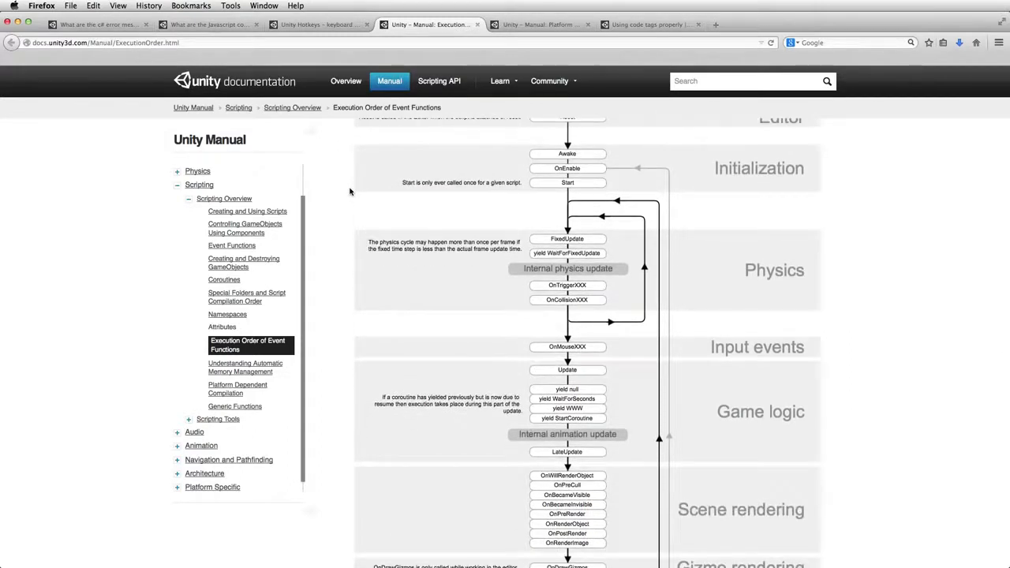
{"action": "scroll", "coordinate": [350, 191], "scroll_direction": "down", "scroll_amount": 3}
{"action": "scroll", "coordinate": [350, 191], "scroll_direction": "down", "scroll_amount": 6}
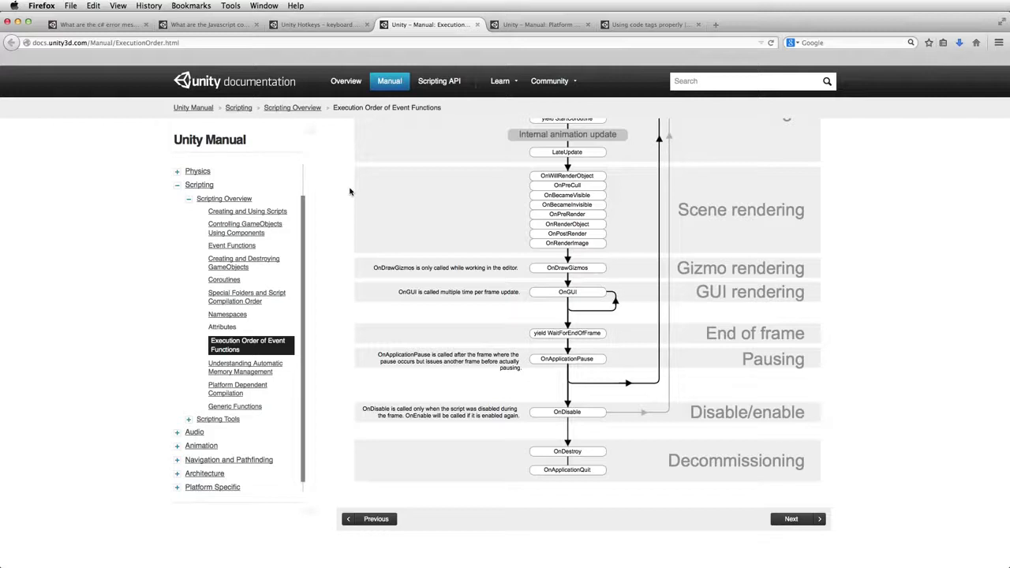
{"action": "scroll", "coordinate": [350, 191], "scroll_direction": "up", "scroll_amount": 8}
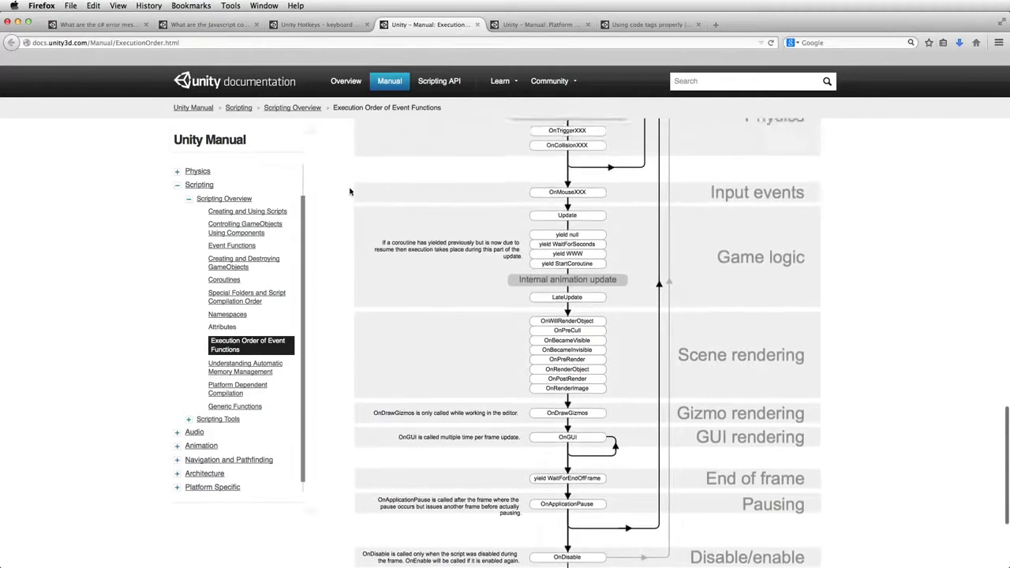
{"action": "scroll", "coordinate": [349, 191], "scroll_direction": "up", "scroll_amount": 6}
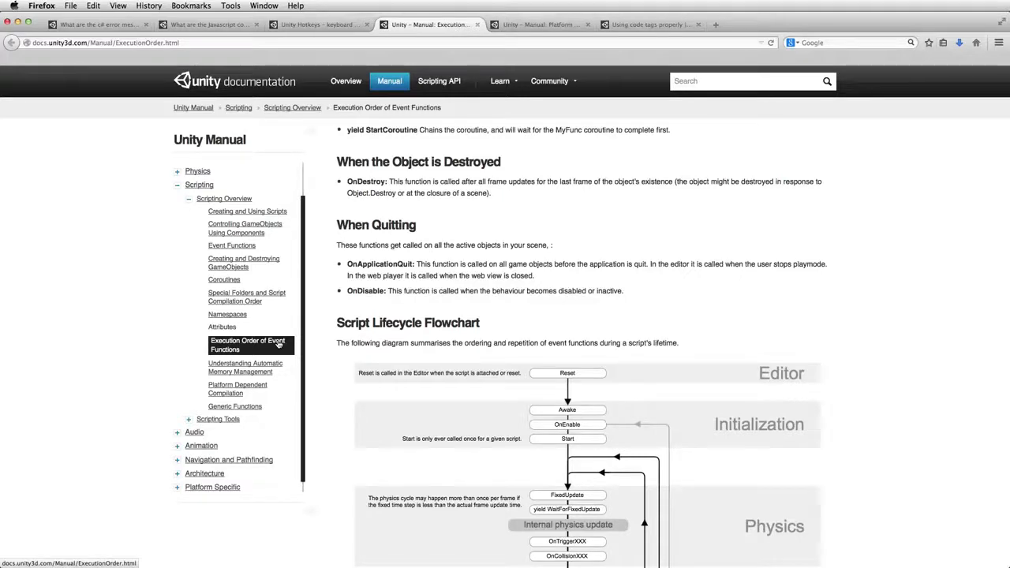
{"action": "key", "text": "super+Tab"}
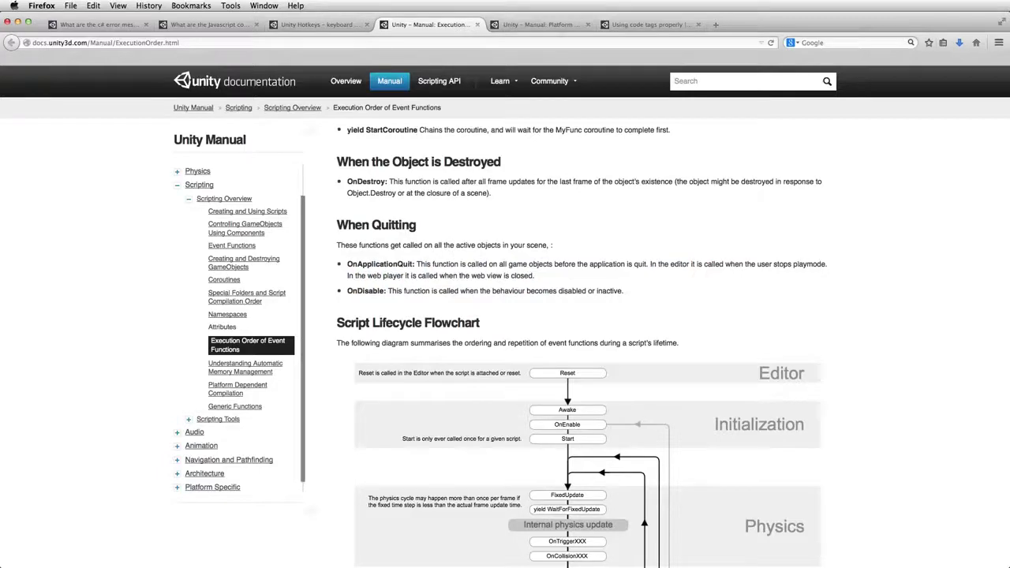
Switch to SourceTree, view the 2D-pack and Inventory Manager 3 repositories, close both windows and return to the Script Lifecycle Flowchart in Firefox
{"action": "key", "text": "super+Tab"}
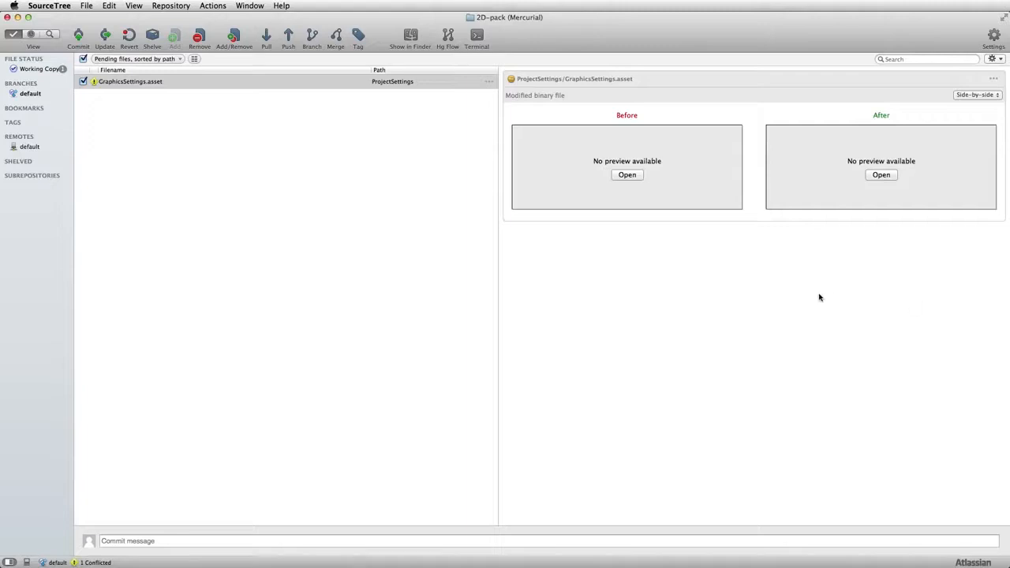
{"action": "left_click", "coordinate": [7, 17]}
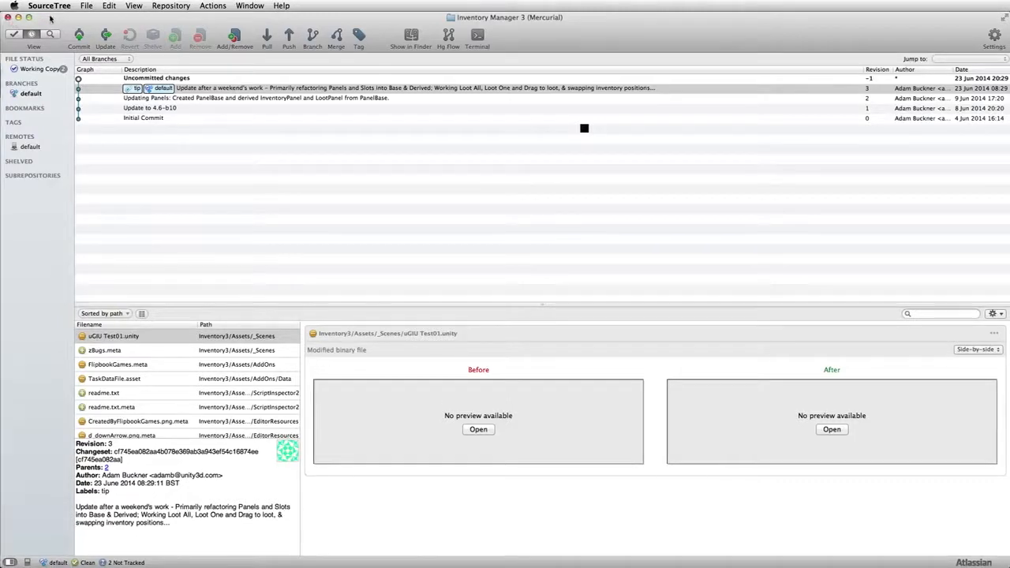
{"action": "left_click", "coordinate": [28, 17]}
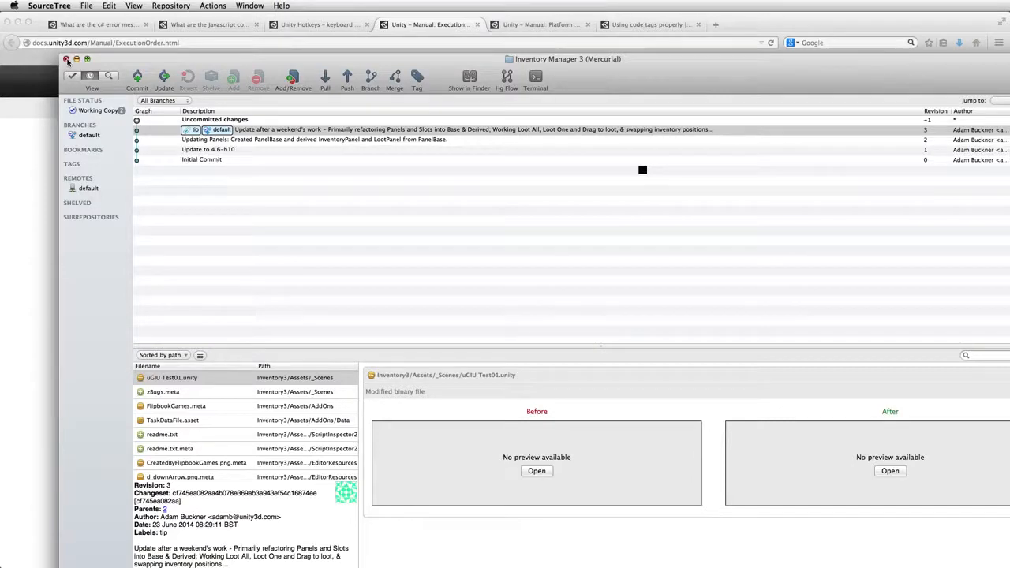
{"action": "left_click", "coordinate": [67, 61]}
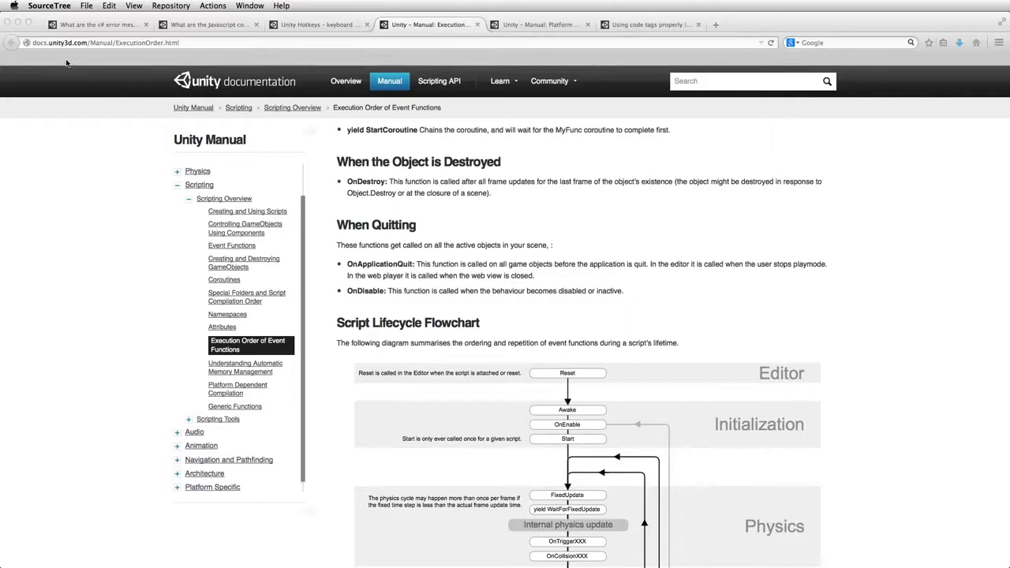
{"action": "left_click", "coordinate": [67, 61]}
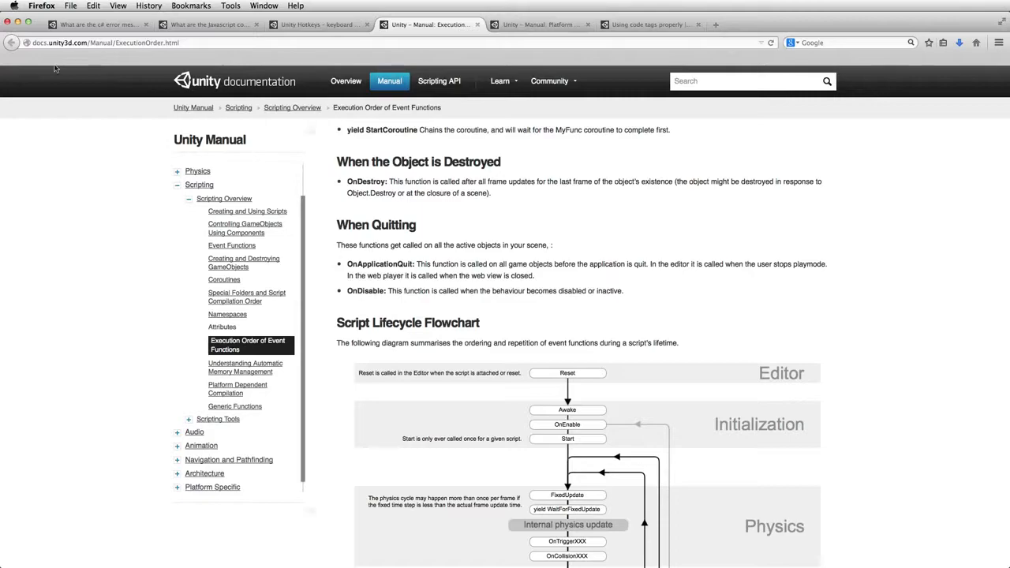
{"action": "scroll", "coordinate": [612, 414], "scroll_direction": "down", "scroll_amount": 5}
Switch to Unity and create a new C# script named MyTestScrip in the project's root assets
{"action": "key", "text": "super+Tab"}
{"action": "key", "text": "super+Tab"}
{"action": "key", "text": "super+Tab"}
{"action": "key", "text": "super+Tab"}
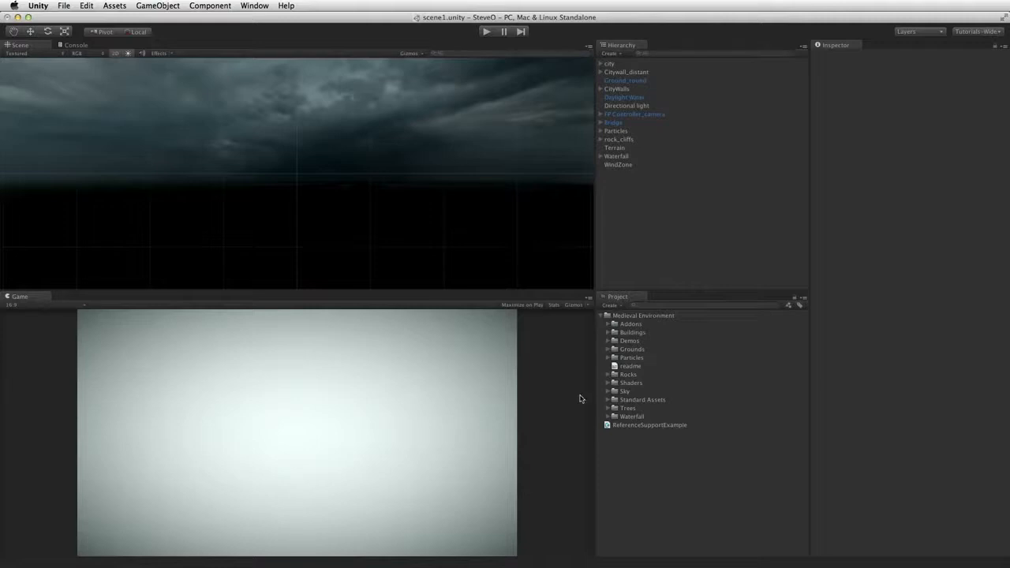
{"action": "right_click", "coordinate": [636, 452]}
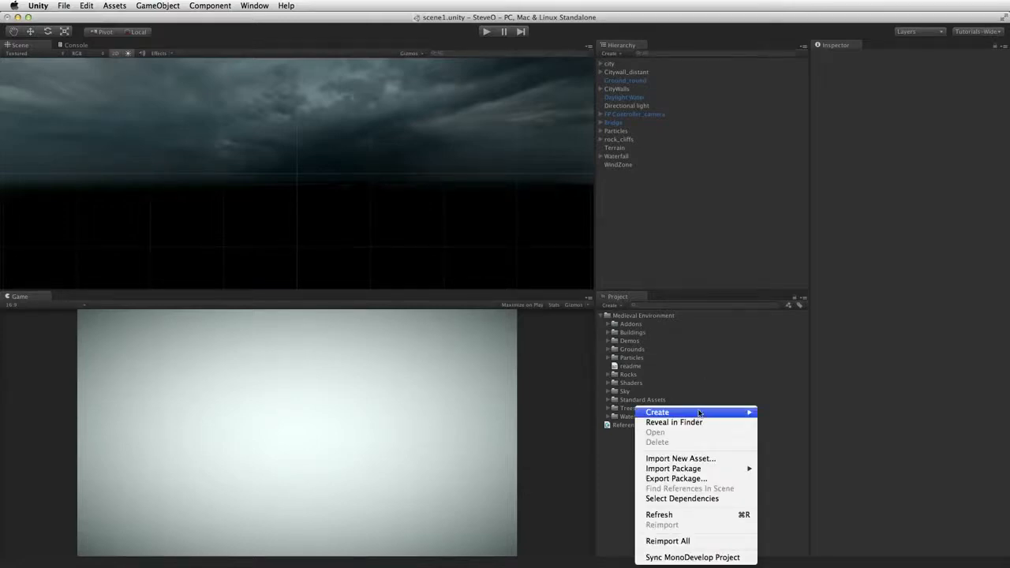
{"action": "mouse_move", "coordinate": [701, 413]}
{"action": "left_click", "coordinate": [799, 367]}
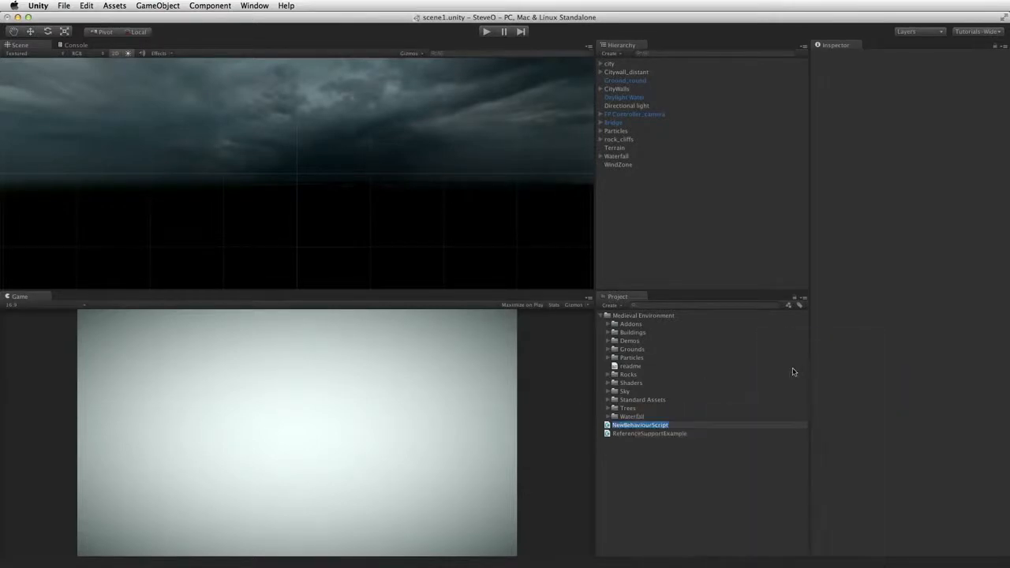
{"action": "type", "text": "MyTestScrip"}
{"action": "key", "text": "Return"}
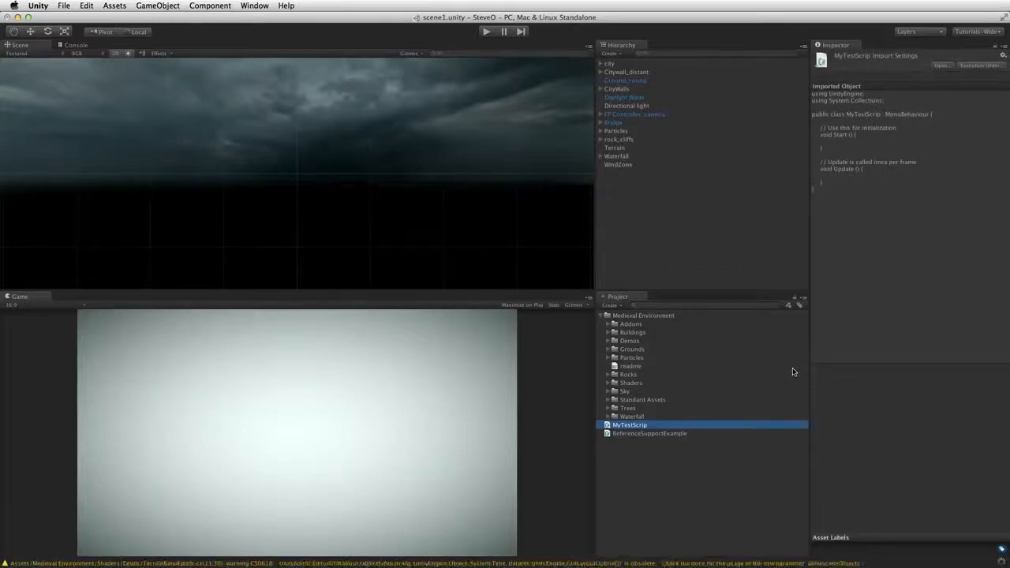
Rename the MyTestScrip asset as MyTestScript and open it in MonoDevelop
{"action": "left_click", "coordinate": [632, 425]}
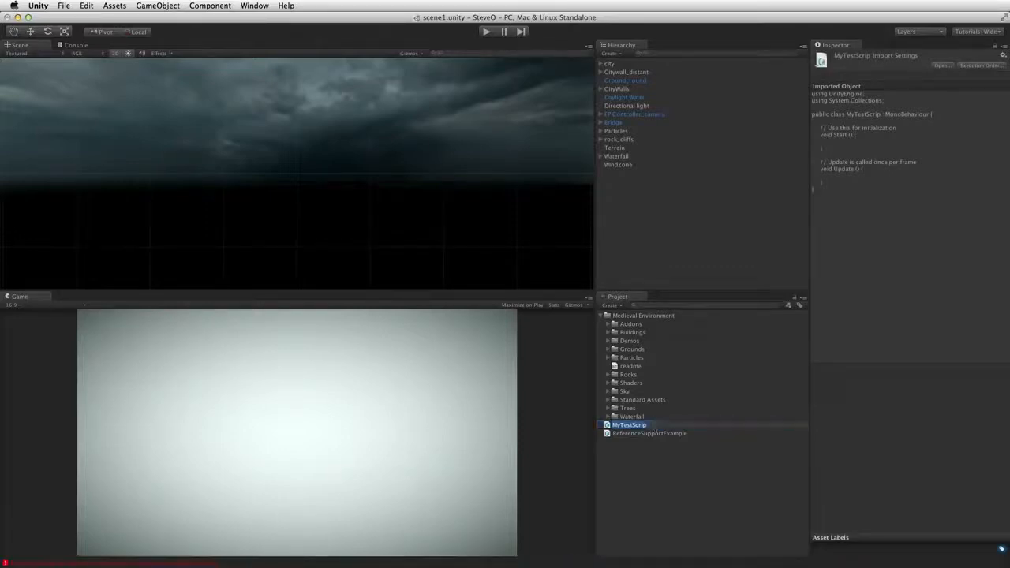
{"action": "left_click", "coordinate": [653, 426]}
{"action": "key", "text": "Return"}
{"action": "double_click", "coordinate": [643, 426]}
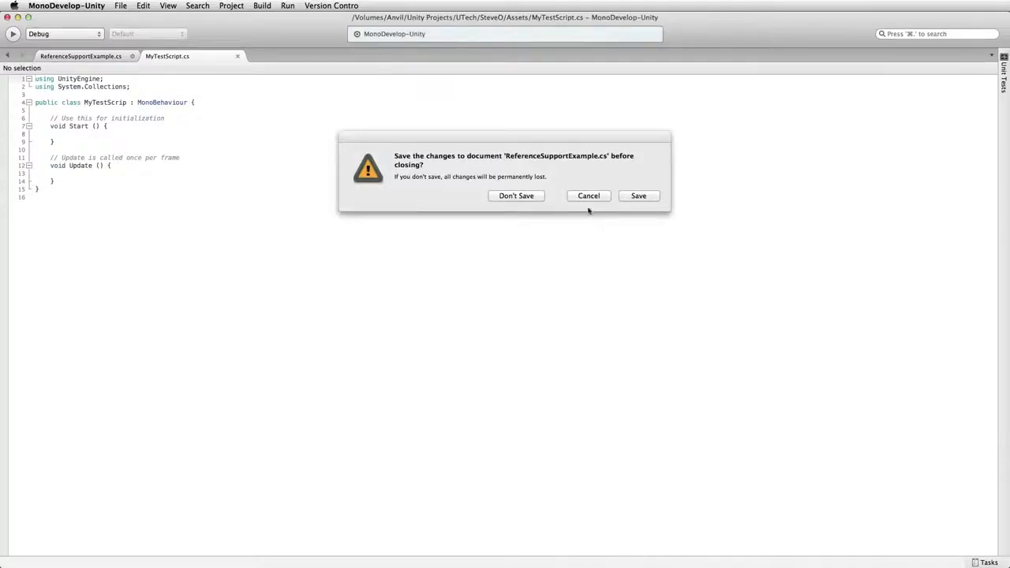
Discard the unsaved changes to ReferenceSupportExample.cs, correct the class name in MyTestScript.cs to MyTestScript and save the file
{"action": "left_click", "coordinate": [516, 196]}
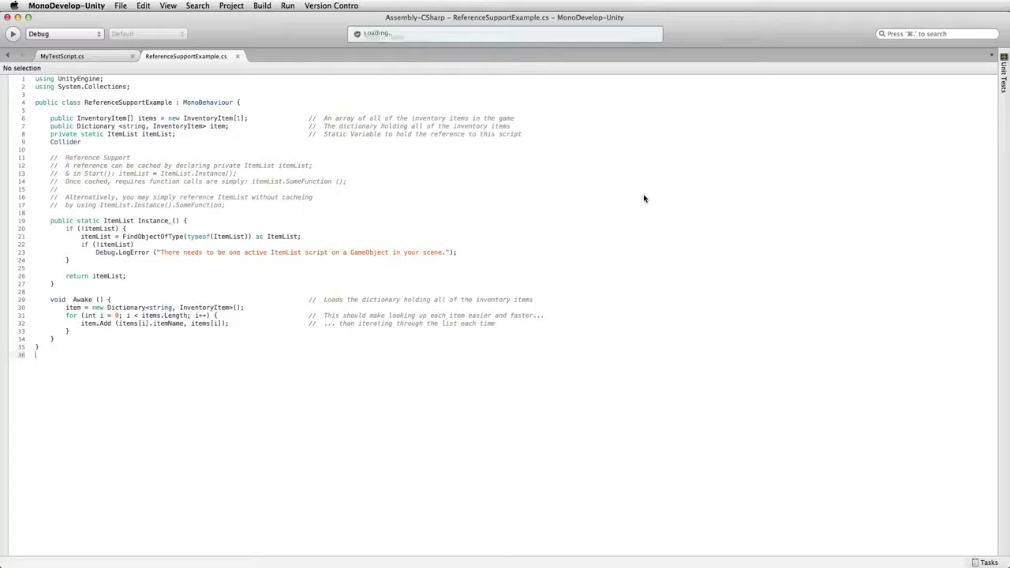
{"action": "left_click", "coordinate": [92, 57]}
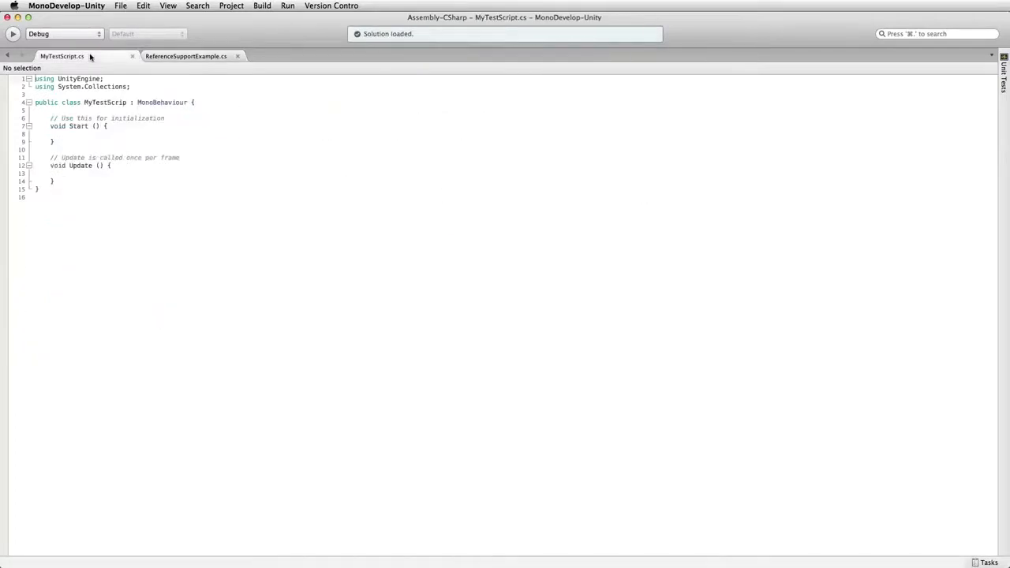
{"action": "left_click", "coordinate": [126, 101]}
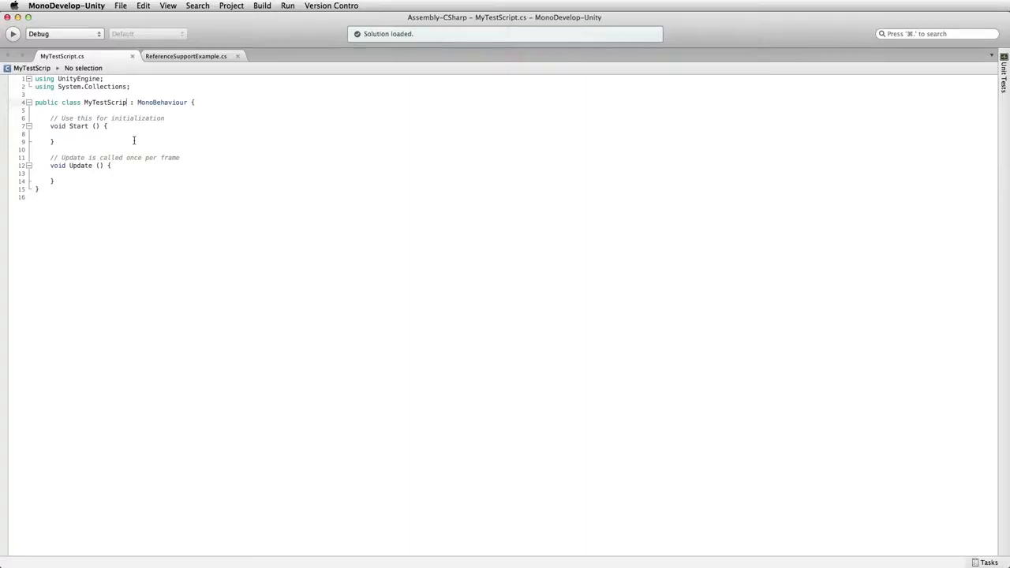
{"action": "type", "text": "t"}
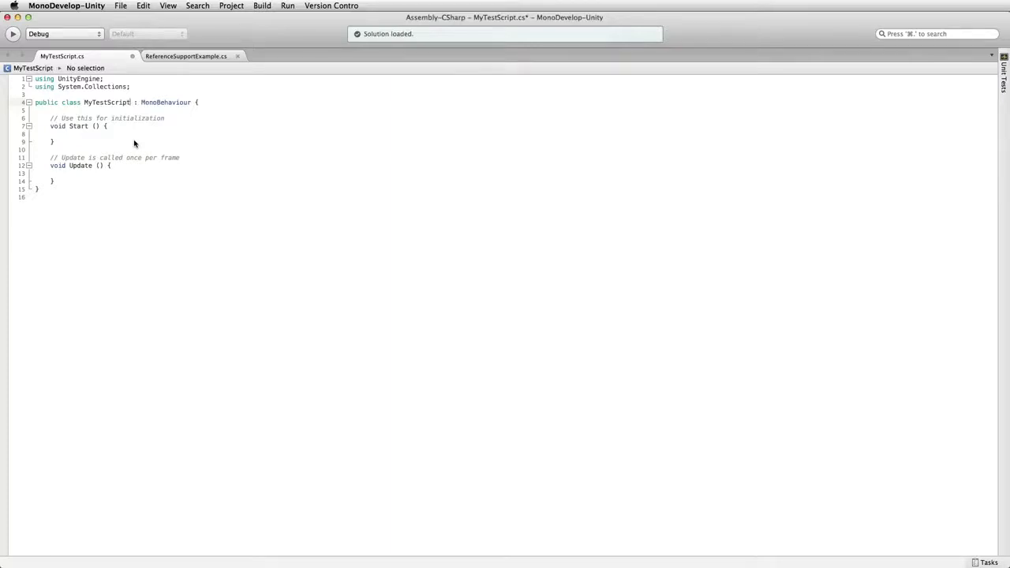
{"action": "key", "text": "super+s"}
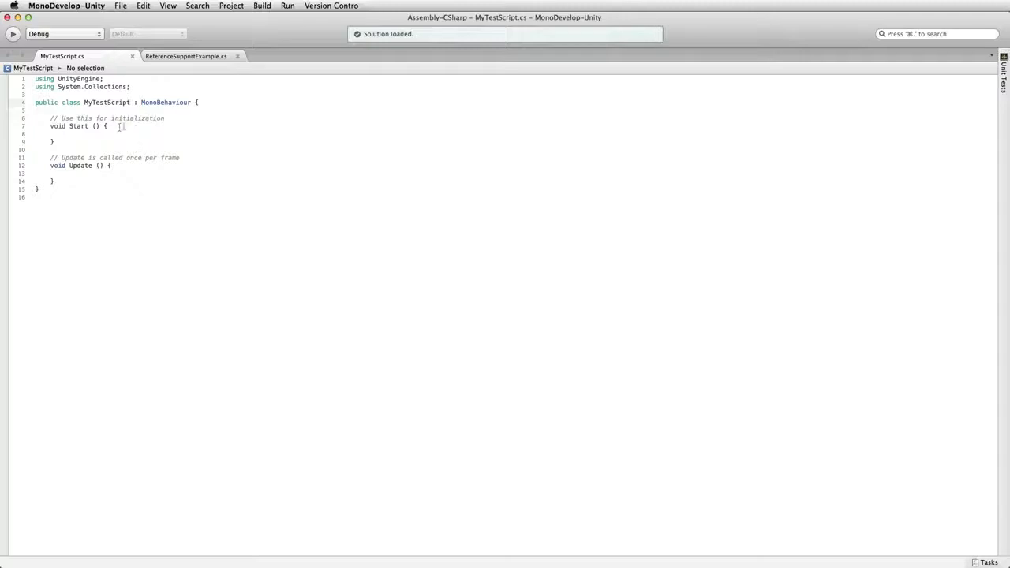
Switch to Unity, show the Console's errors and close the docked Console
{"action": "key", "text": "super+Tab"}
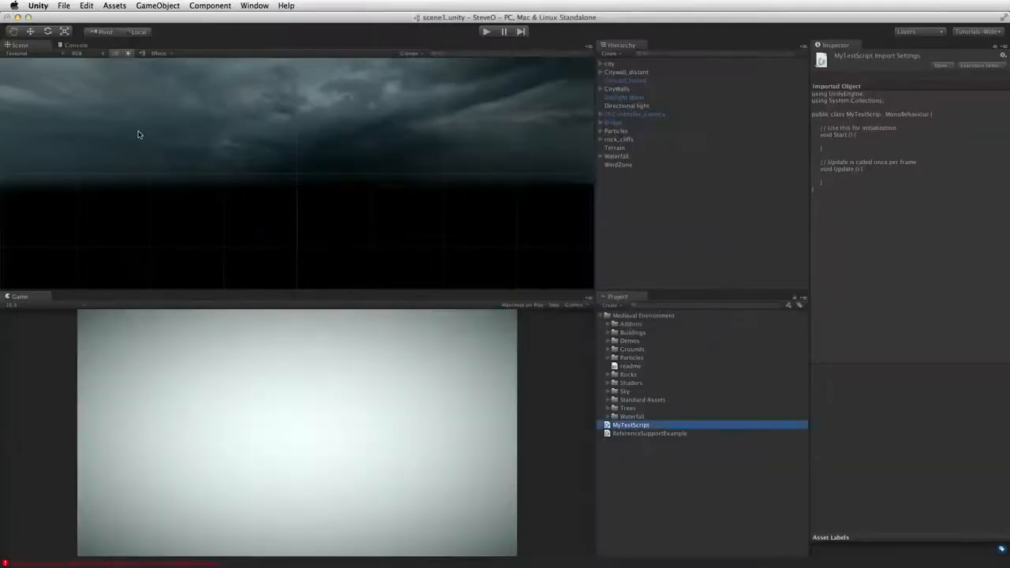
{"action": "left_click", "coordinate": [69, 46]}
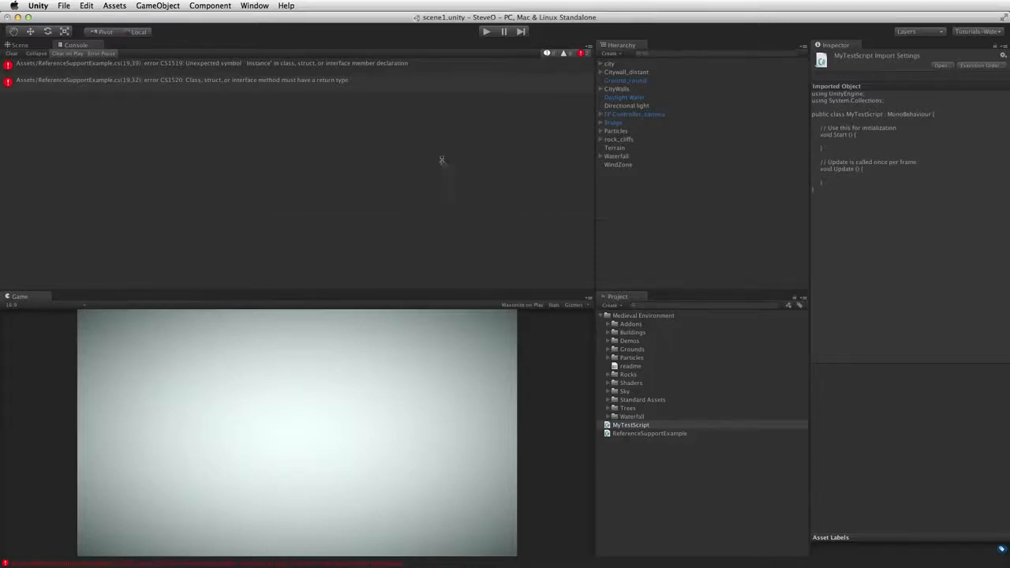
{"action": "right_click", "coordinate": [75, 46]}
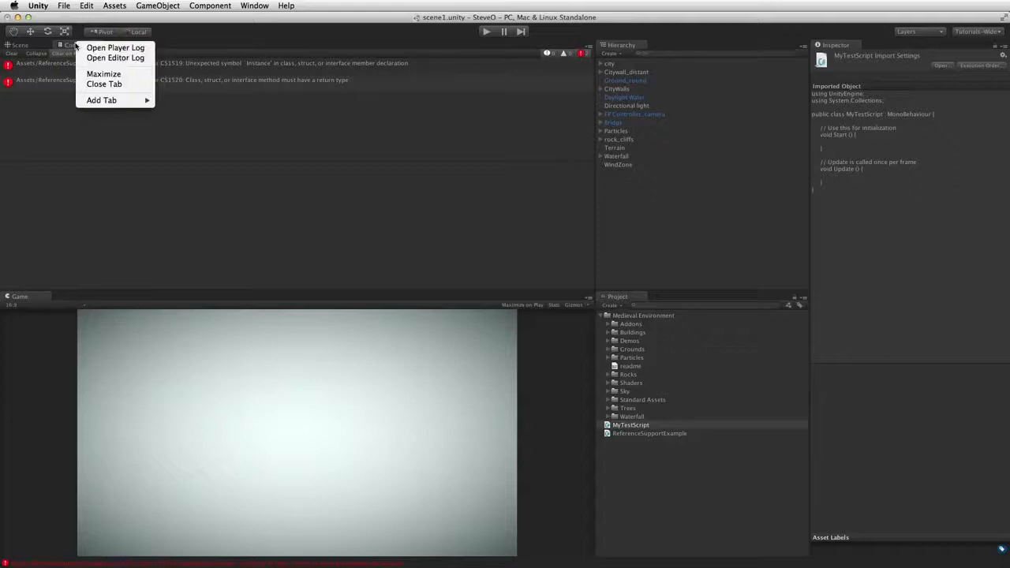
{"action": "left_click", "coordinate": [104, 84]}
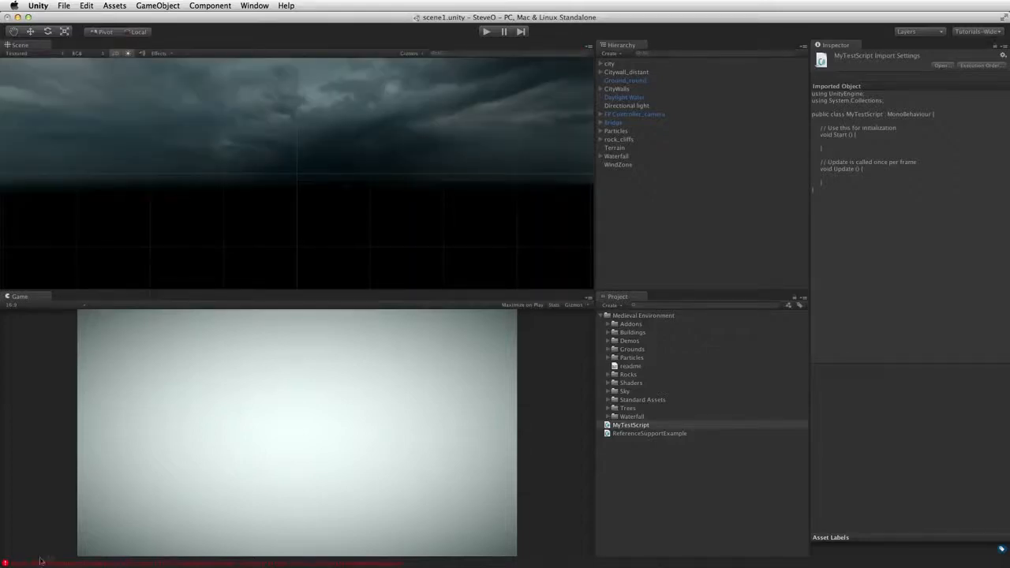
Reopen the Console window and dock it beside the Scene view
{"action": "left_click", "coordinate": [189, 565]}
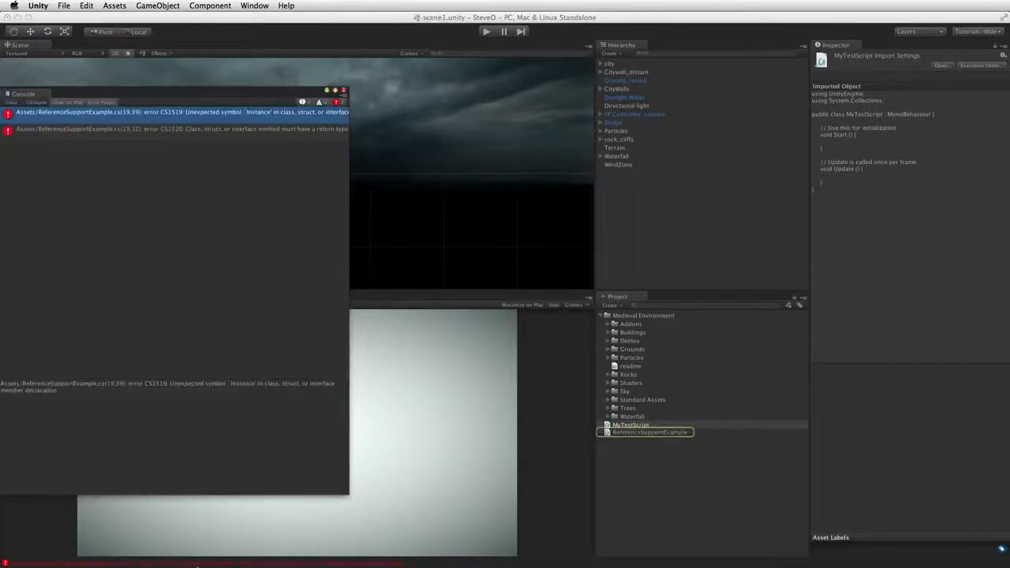
{"action": "left_click", "coordinate": [344, 90]}
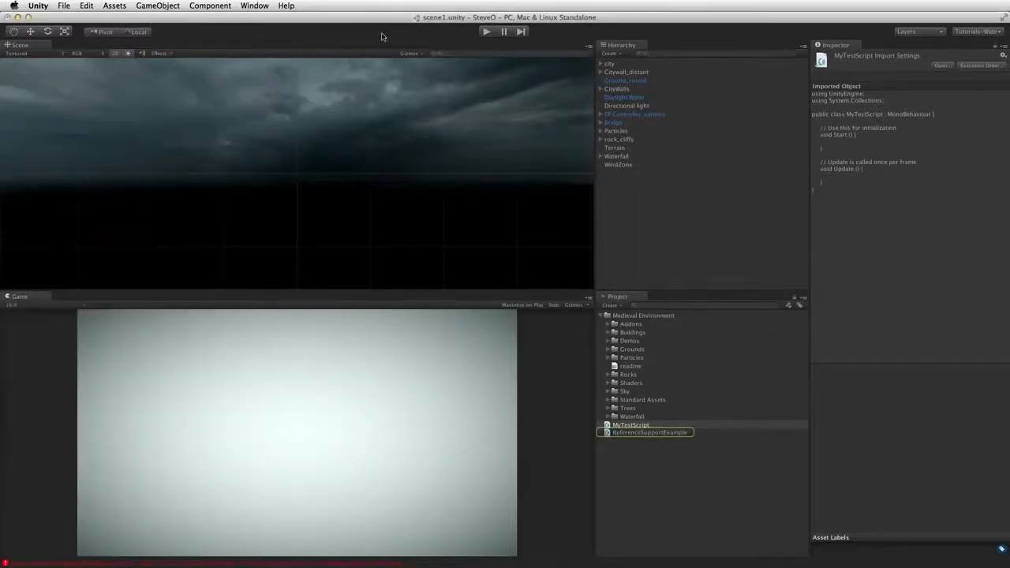
{"action": "left_click", "coordinate": [251, 4]}
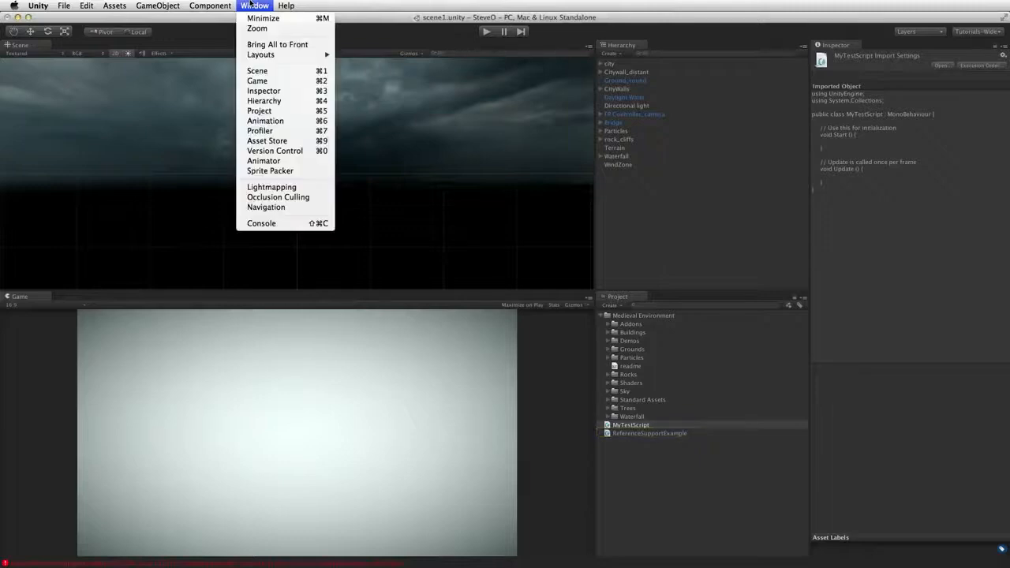
{"action": "left_click", "coordinate": [272, 227]}
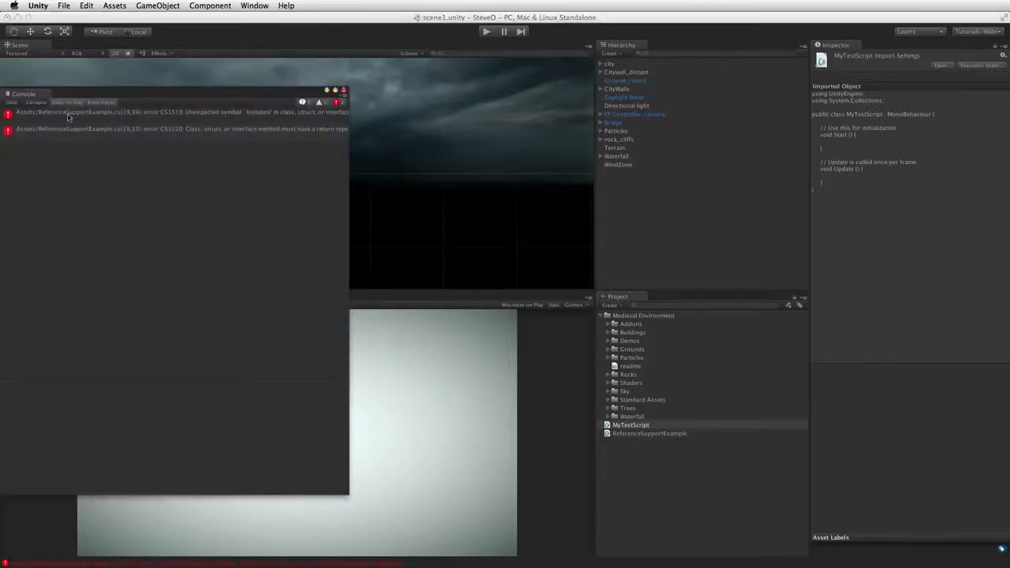
{"action": "left_click_drag", "start_coordinate": [24, 94], "coordinate": [127, 48]}
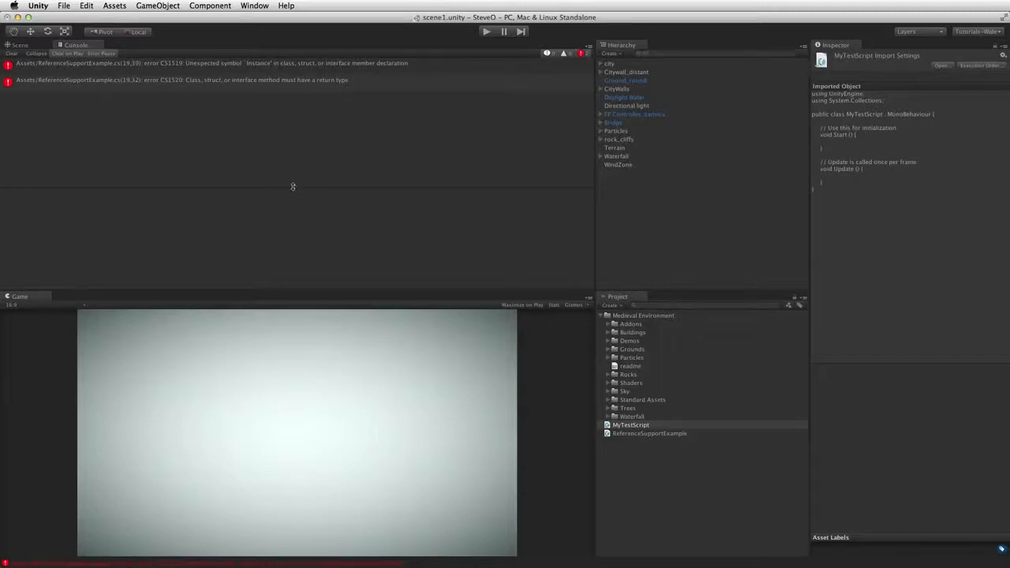
Adjust the height of the Console's message detail area and copy the full text of the CS1519 error
{"action": "left_click_drag", "start_coordinate": [291, 187], "coordinate": [287, 90]}
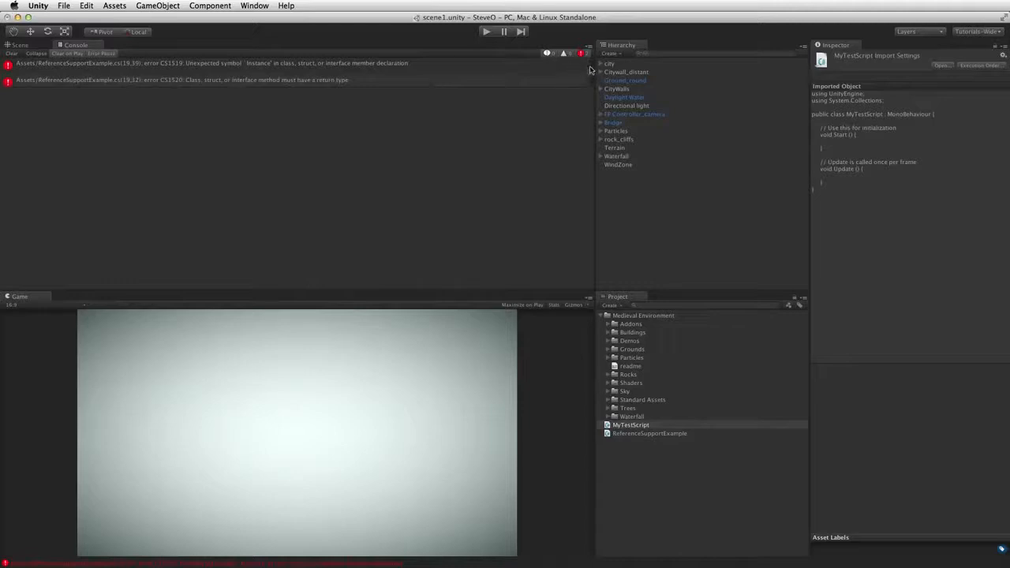
{"action": "left_click_drag", "start_coordinate": [588, 68], "coordinate": [529, 181]}
{"action": "left_click", "coordinate": [330, 89]}
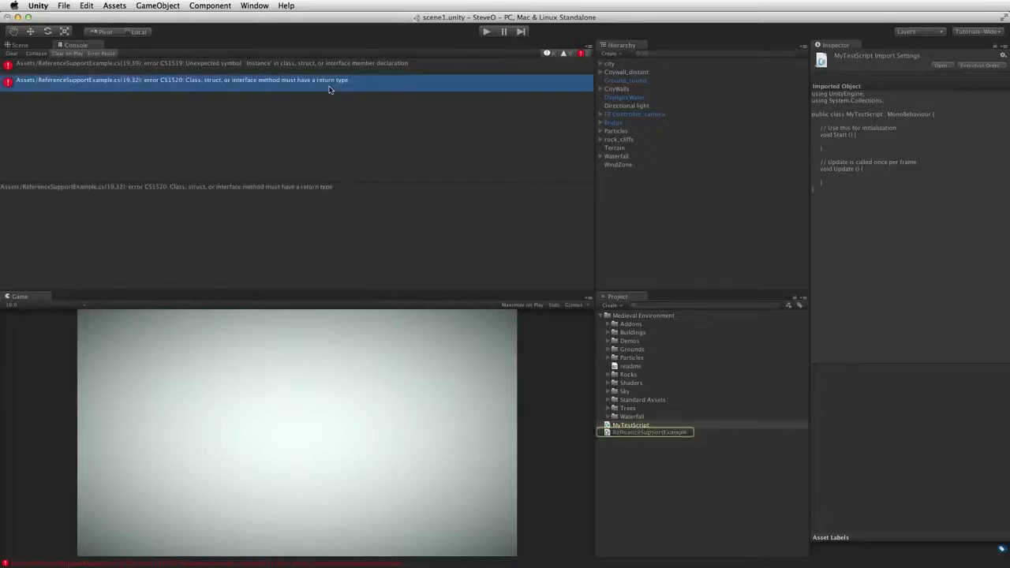
{"action": "left_click", "coordinate": [330, 65]}
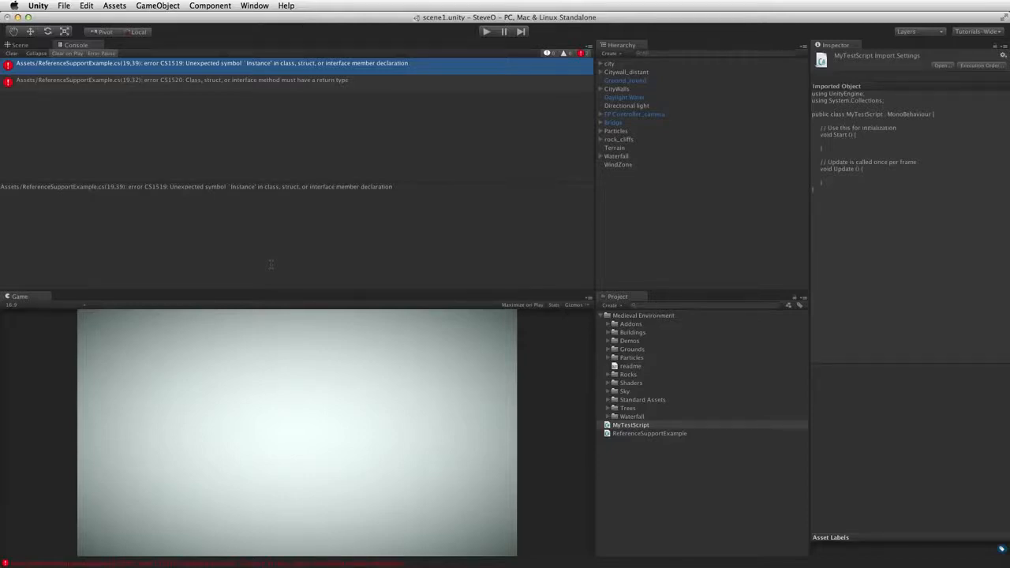
{"action": "left_click_drag", "start_coordinate": [363, 207], "coordinate": [372, 176]}
{"action": "key", "text": "super+c"}
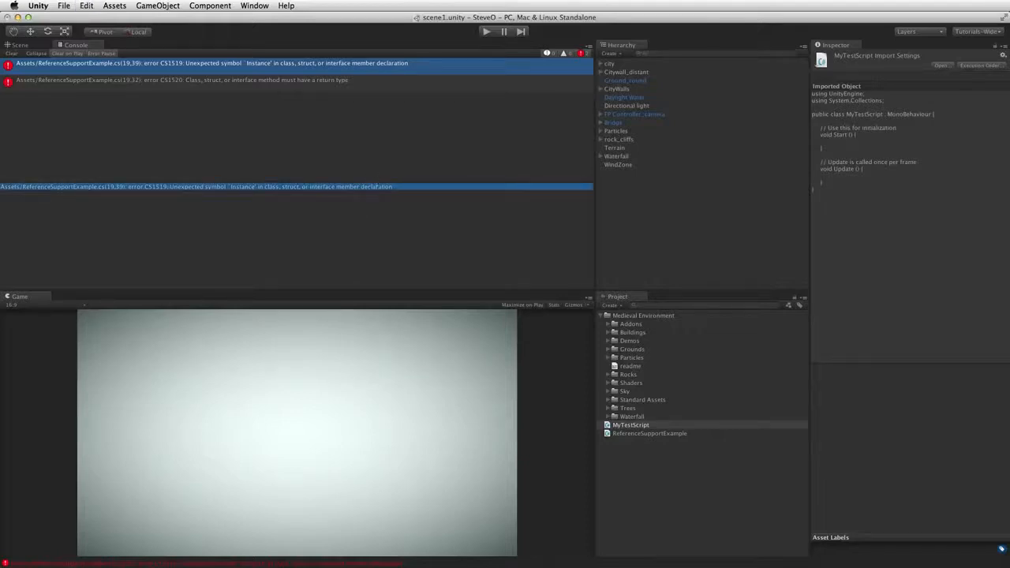
Switch to MonoDevelop and paste the copied error text four times at the end of MyTestScript.cs
{"action": "key", "text": "super+Tab"}
{"action": "key", "text": "super+Tab"}
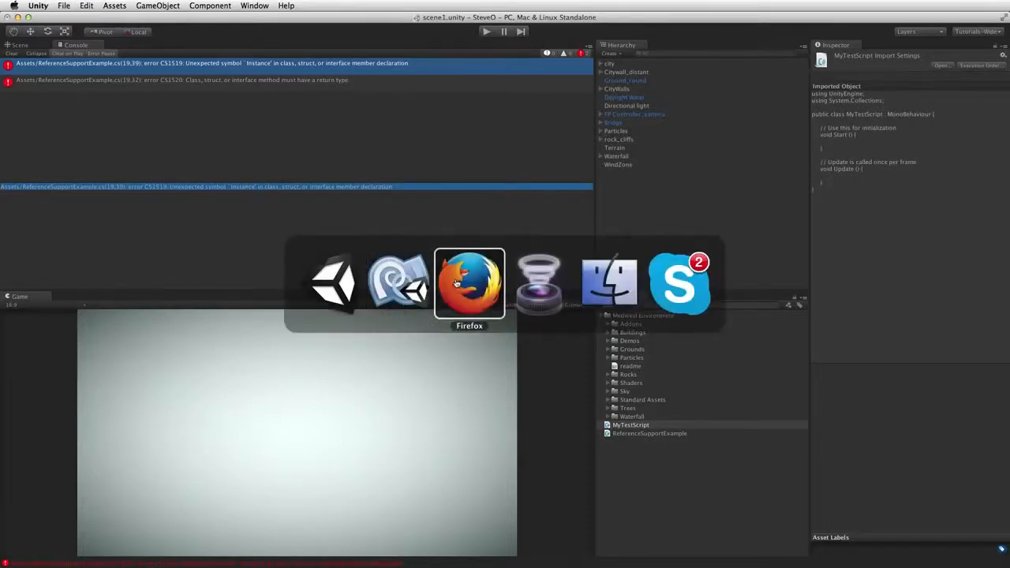
{"action": "key", "text": "super+Tab"}
{"action": "key", "text": "super+Tab"}
{"action": "left_click", "coordinate": [221, 242]}
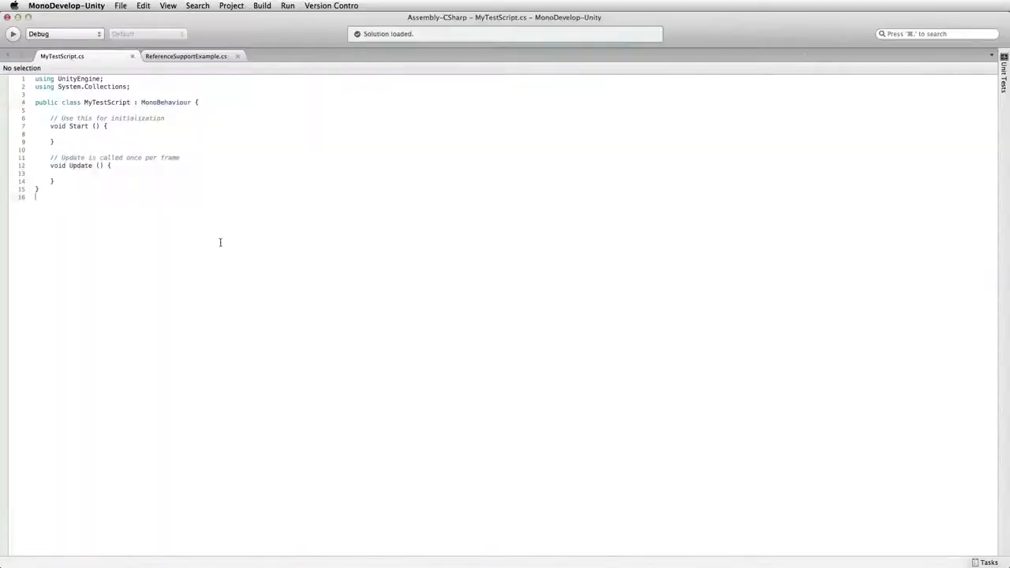
{"action": "key", "text": "super+b"}
{"action": "key", "text": "super+v"}
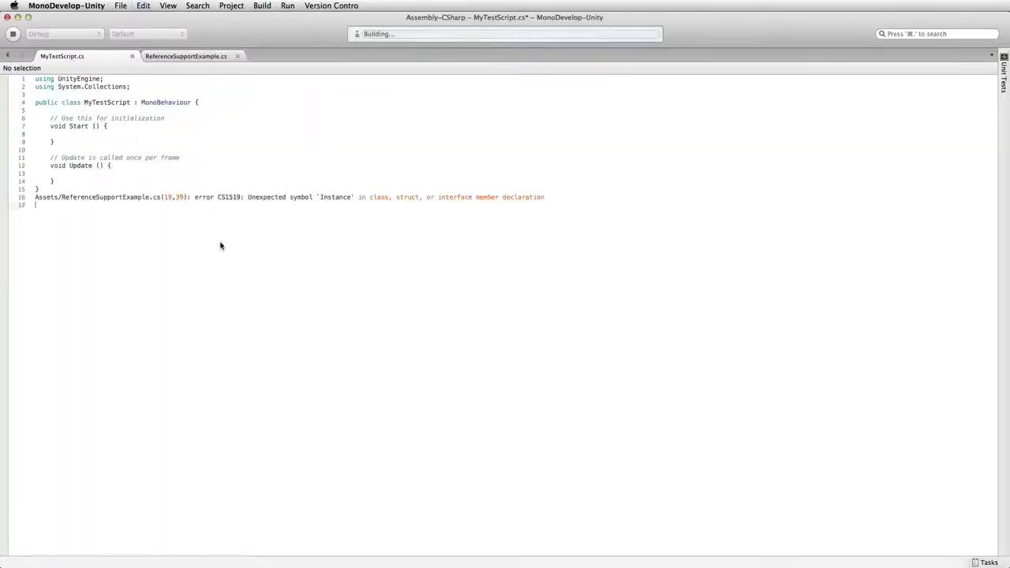
{"action": "key", "text": "super+v"}
{"action": "key", "text": "super+v"}
{"action": "key", "text": "super+v"}
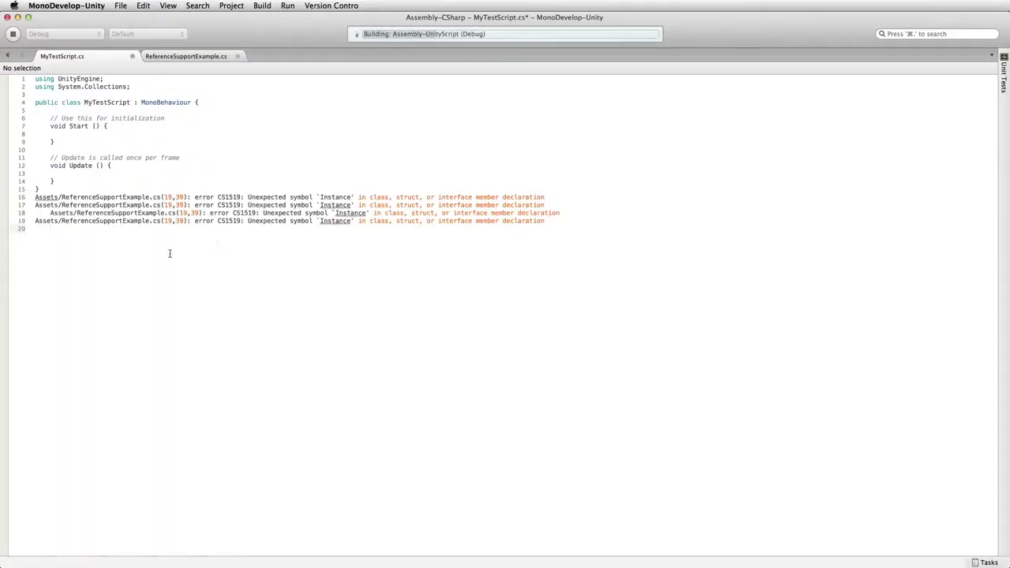
Switch through Firefox back to Unity and view the details of the CS1520 error in the Console
{"action": "key", "text": "super+Tab"}
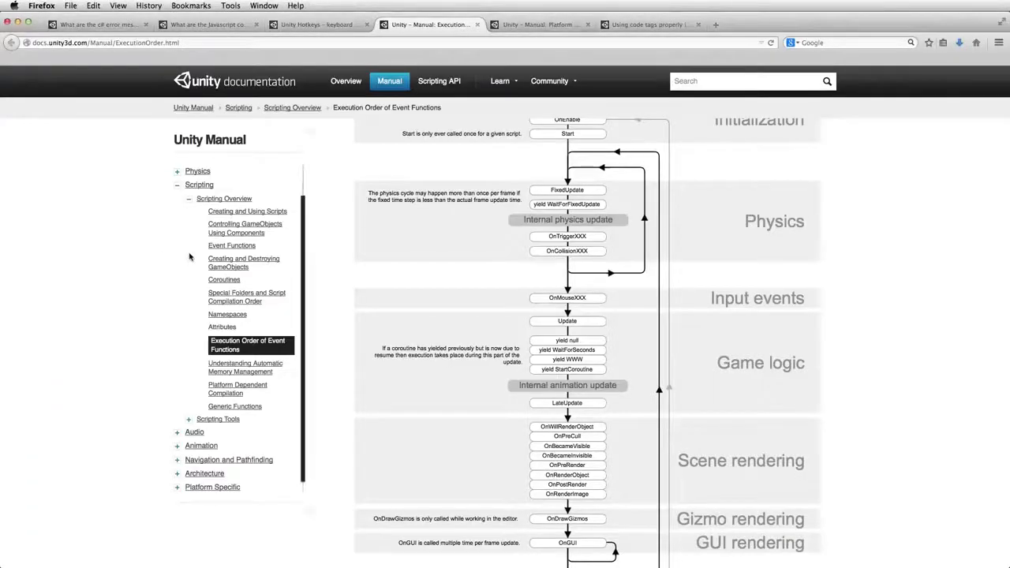
{"action": "key", "text": "super+Tab"}
{"action": "key", "text": "super+Tab"}
{"action": "key", "text": "super+Tab"}
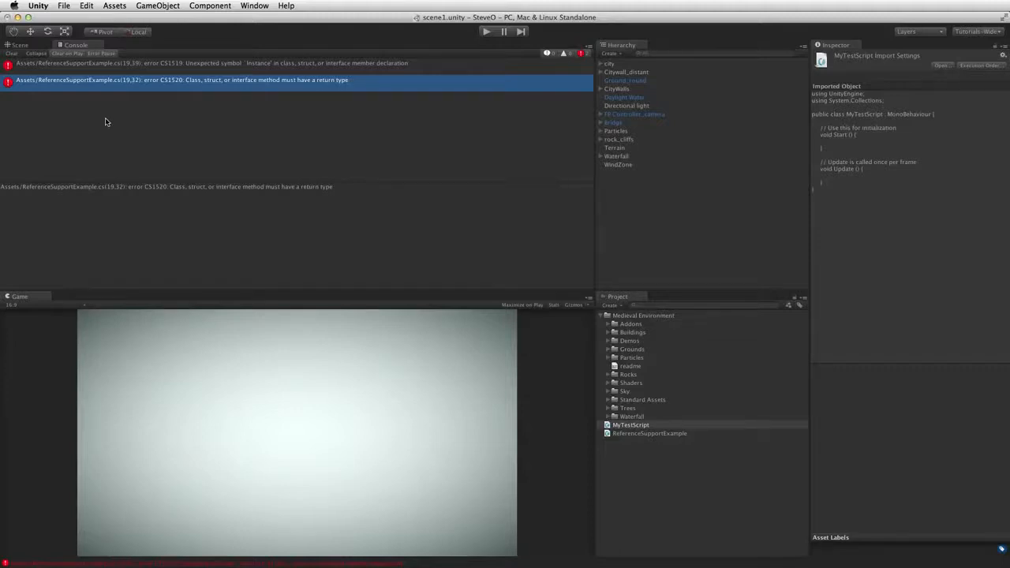
Open the script line in MonoDevelop from the CS1520 error, return to Unity and open it again from the CS1519 error
{"action": "double_click", "coordinate": [234, 84]}
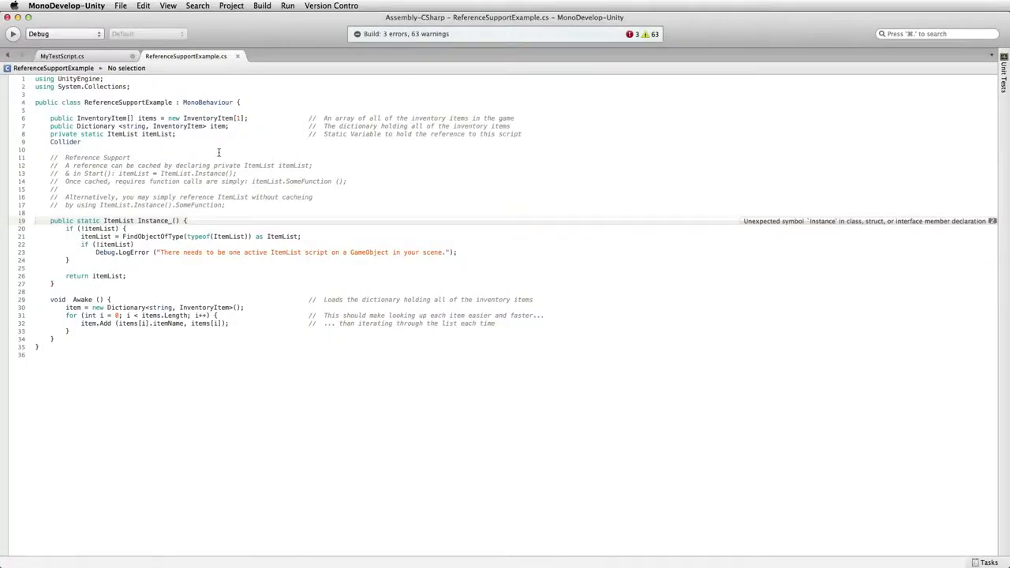
{"action": "key", "text": "super+Tab"}
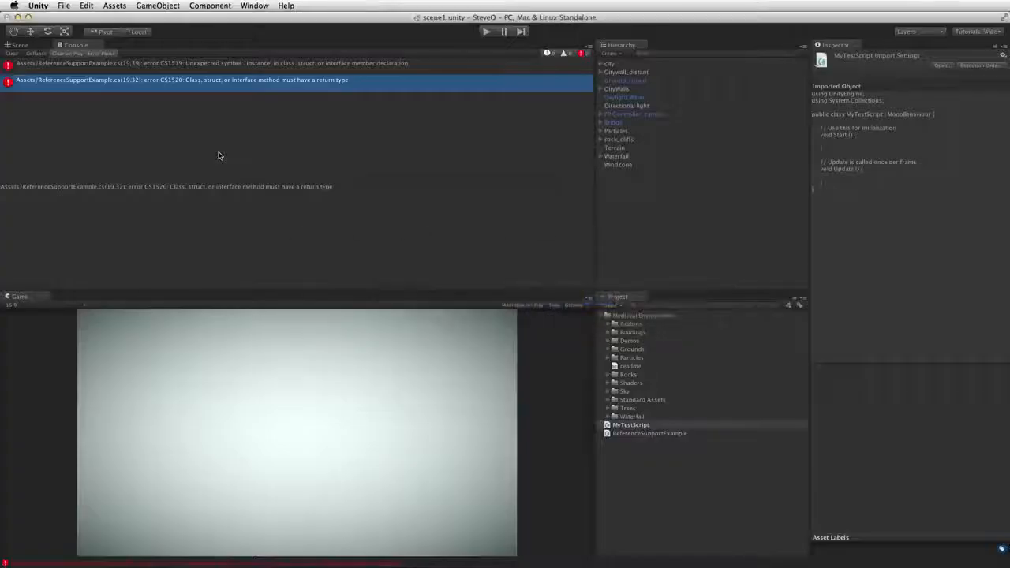
{"action": "double_click", "coordinate": [138, 73]}
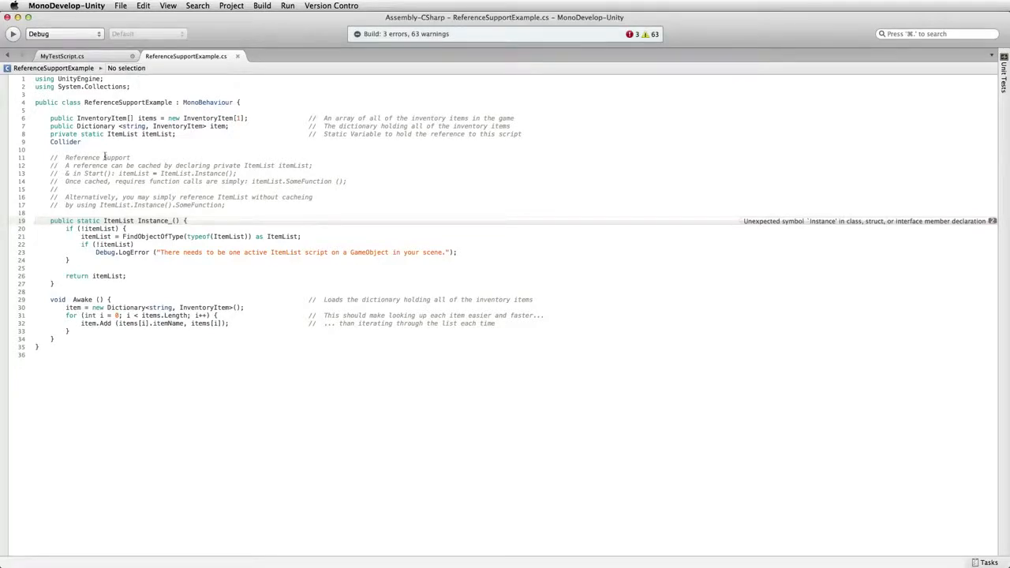
{"action": "left_click", "coordinate": [151, 228]}
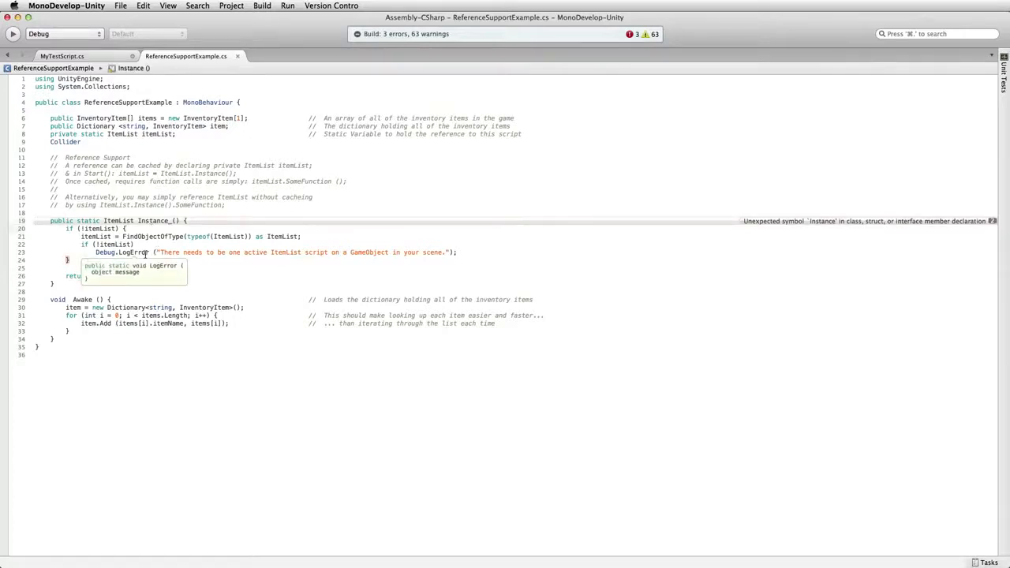
Delete the stray Collider line below the itemList declaration in ReferenceSupportExample.cs and save the script
{"action": "left_click", "coordinate": [74, 141]}
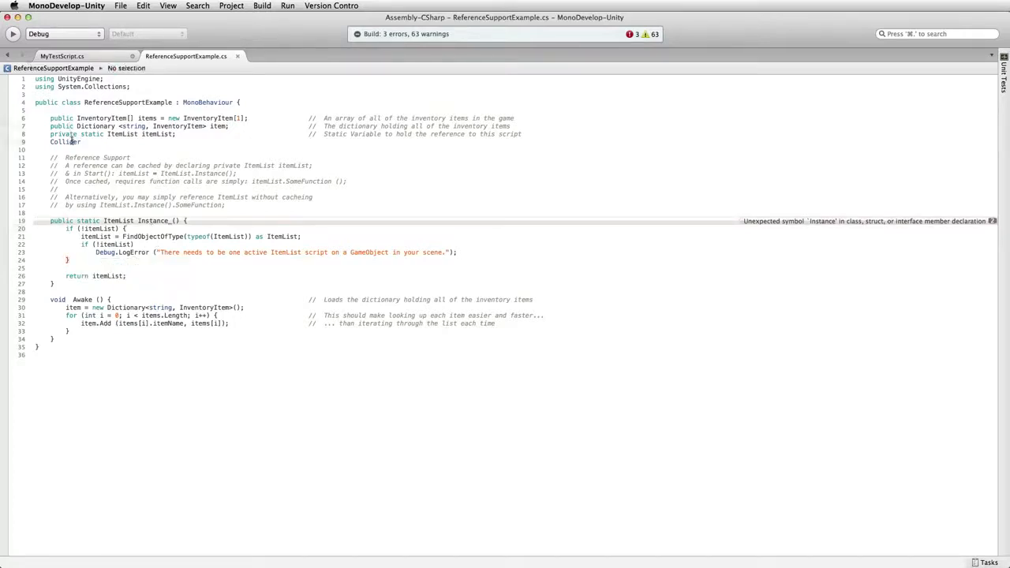
{"action": "double_click", "coordinate": [73, 141]}
{"action": "key", "text": "BackSpace"}
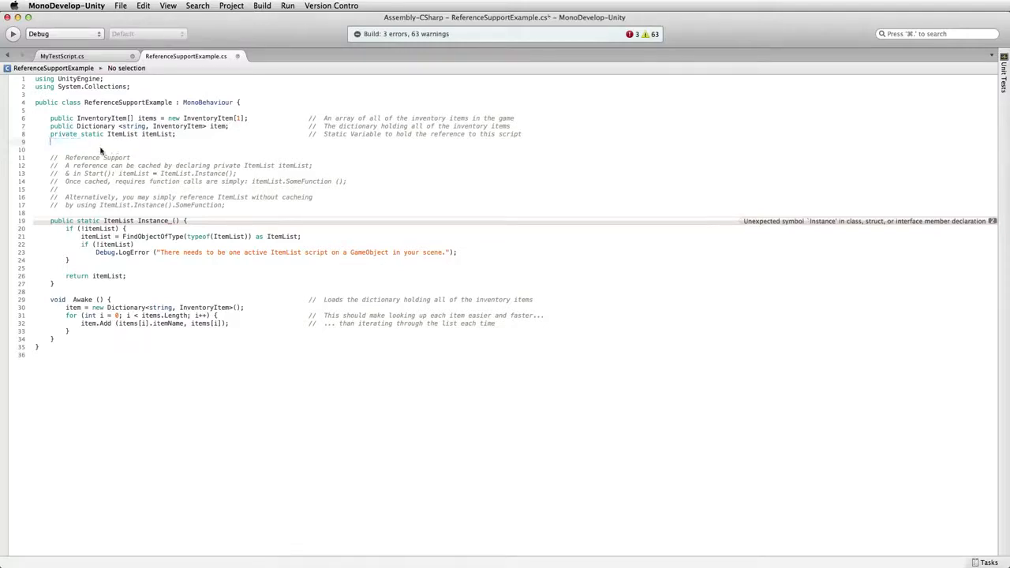
{"action": "key", "text": "BackSpace"}
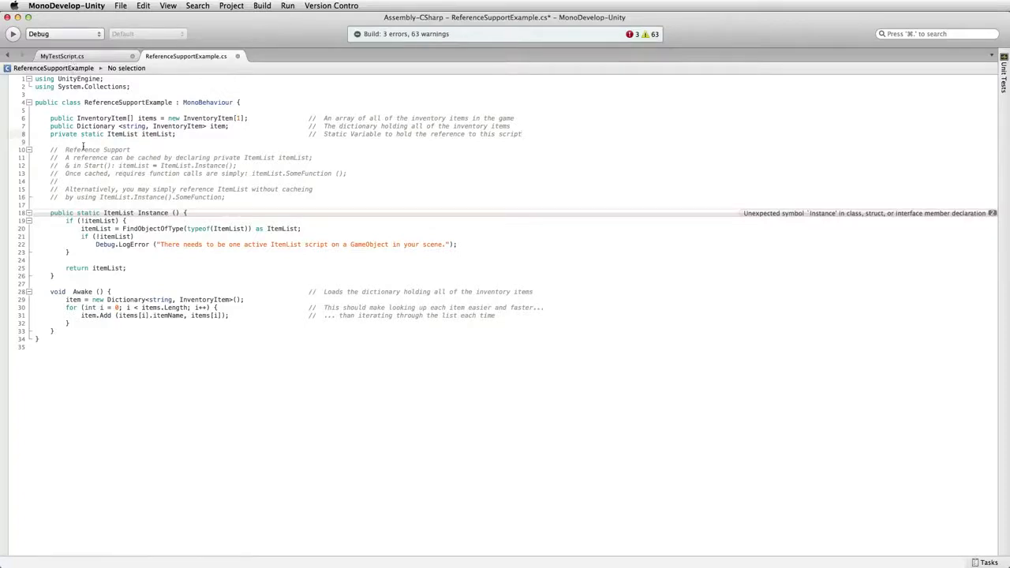
{"action": "key", "text": "super+s"}
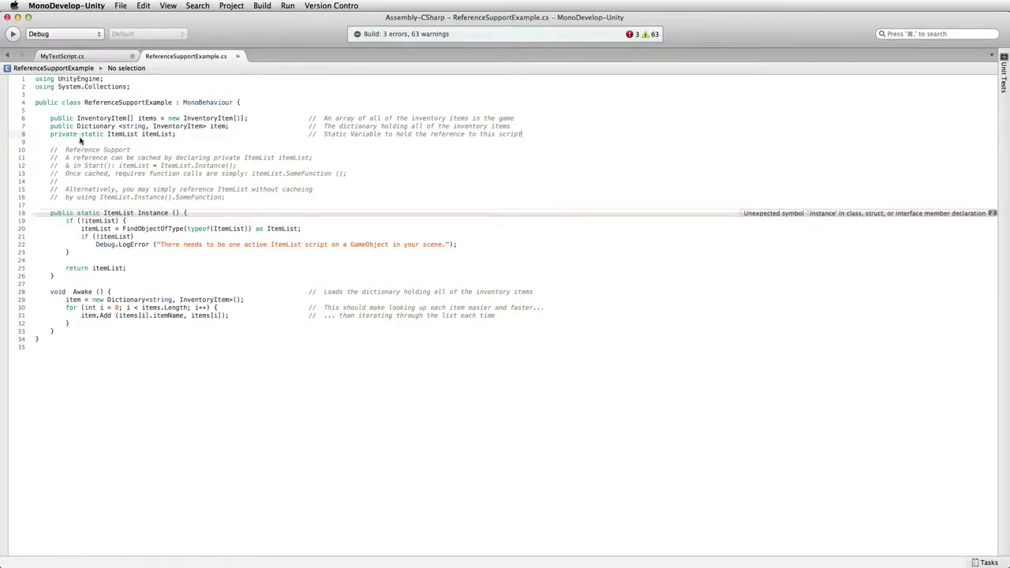
Switch to Unity and examine the CS0246 error at (18,23), highlighting its file path, line number, description and type name
{"action": "key", "text": "super+Tab"}
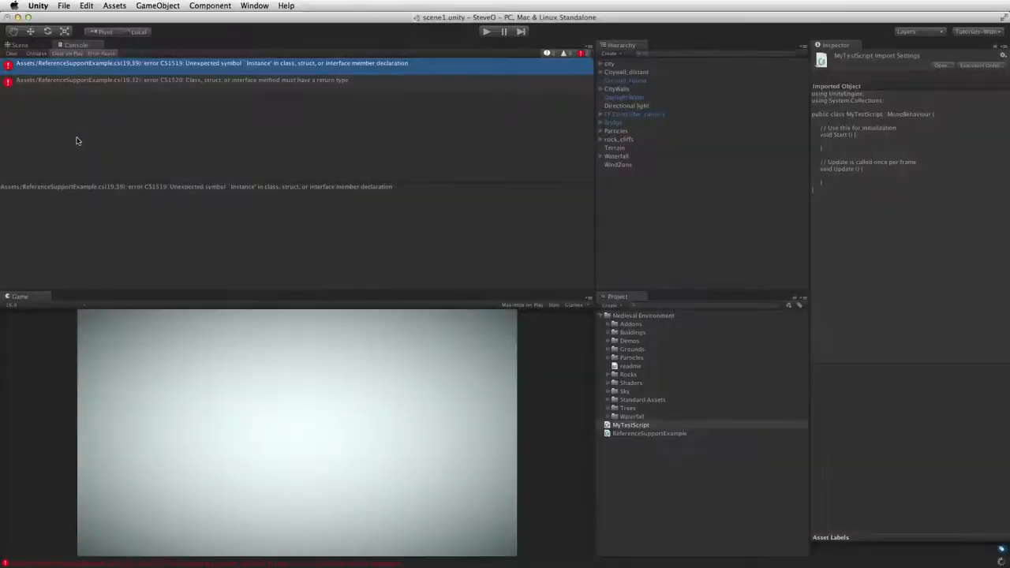
{"action": "left_click", "coordinate": [276, 116]}
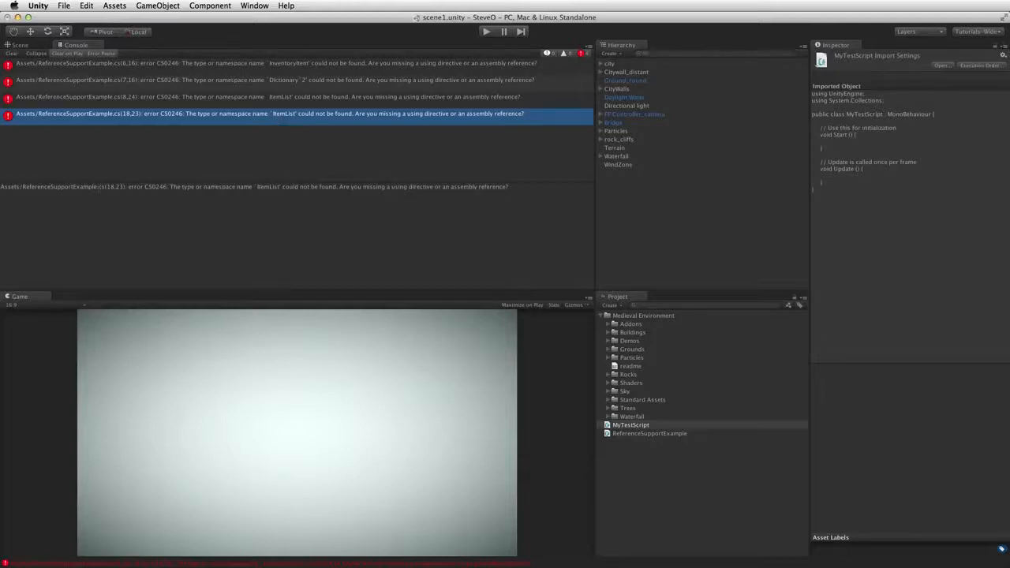
{"action": "left_click_drag", "start_coordinate": [103, 187], "coordinate": [2, 191]}
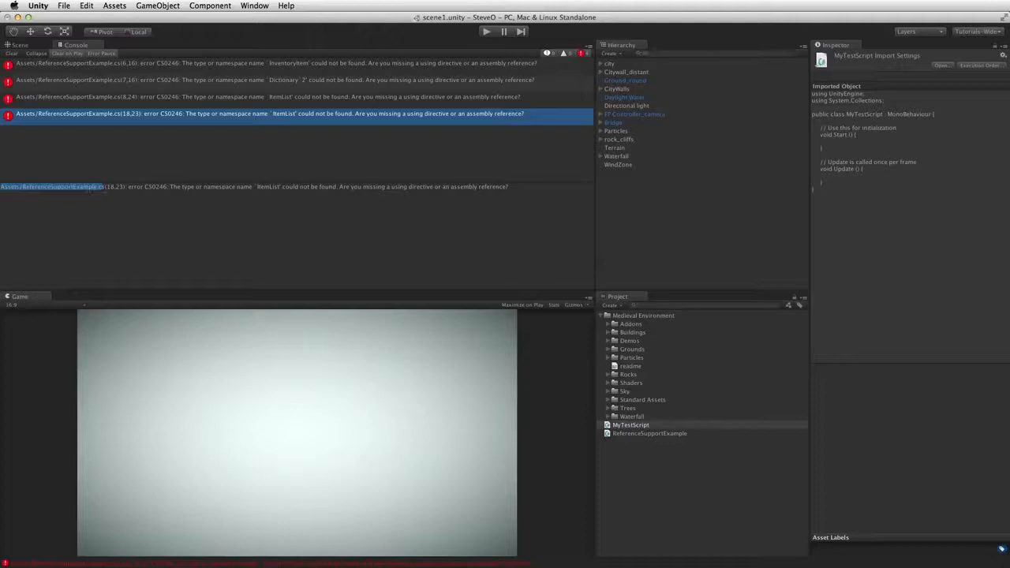
{"action": "left_click", "coordinate": [110, 189]}
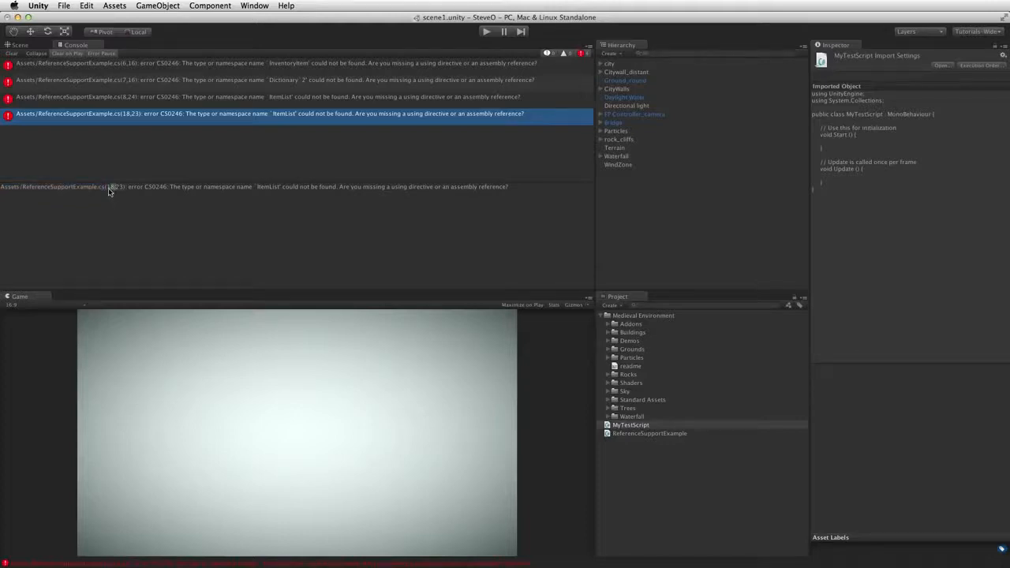
{"action": "left_click_drag", "start_coordinate": [109, 190], "coordinate": [118, 190]}
{"action": "left_click_drag", "start_coordinate": [169, 189], "coordinate": [510, 189]}
{"action": "left_click", "coordinate": [193, 219]}
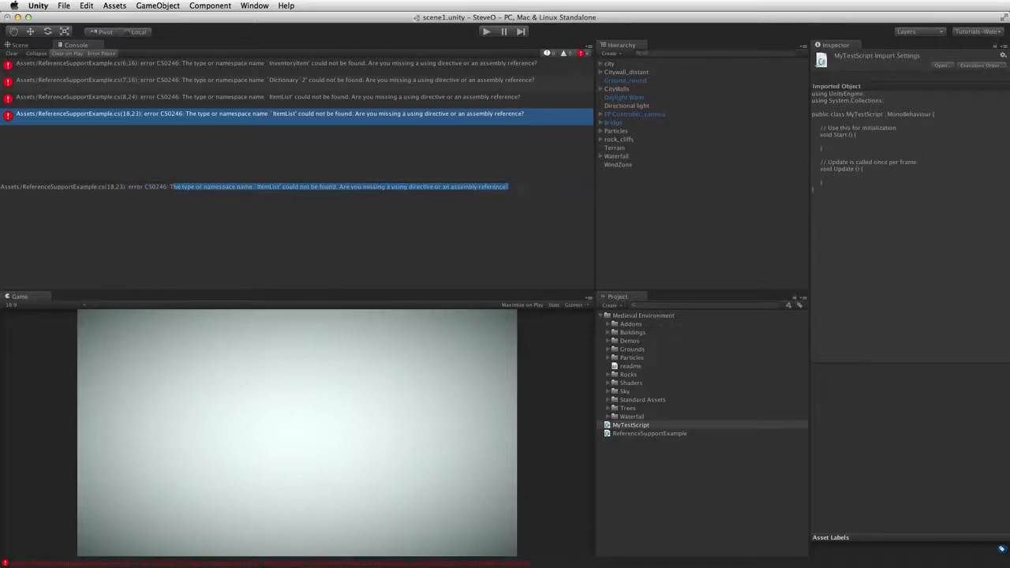
{"action": "left_click", "coordinate": [182, 246]}
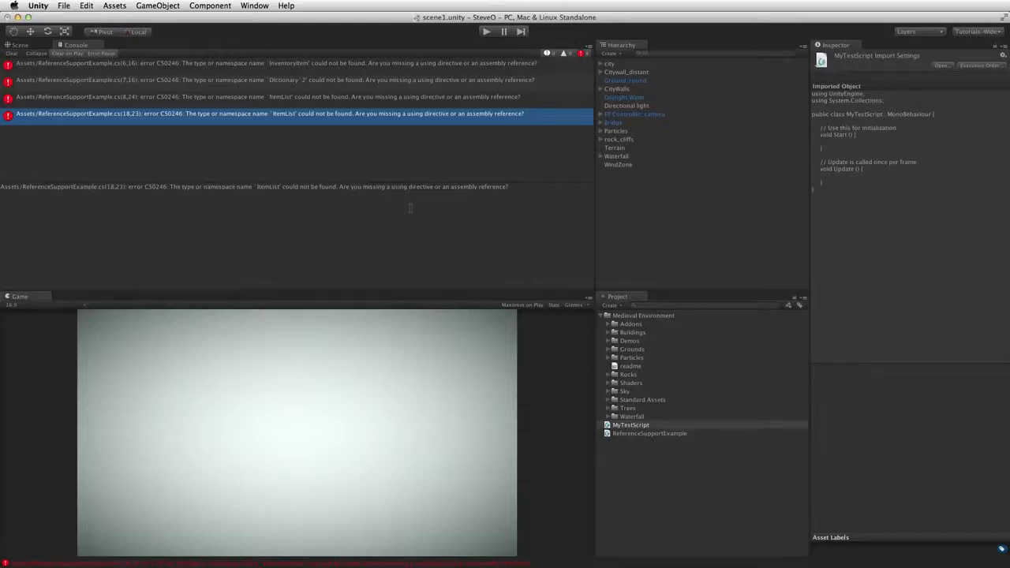
{"action": "double_click", "coordinate": [267, 187]}
Open the script lines for the (8,24) ItemList and (6,16) InventoryItem errors and inspect the Dictionary type in the code
{"action": "double_click", "coordinate": [297, 97]}
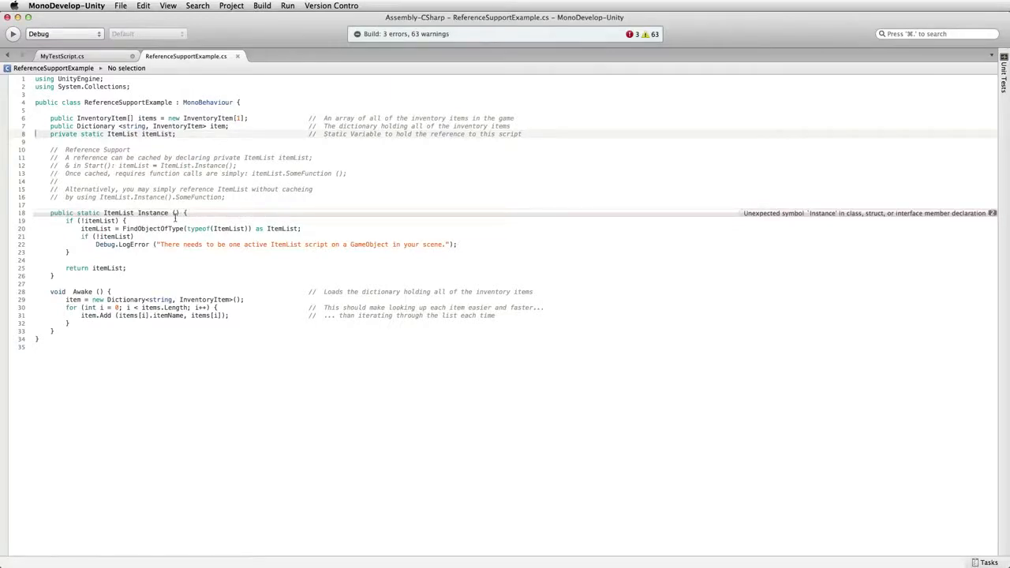
{"action": "key", "text": "super+Tab"}
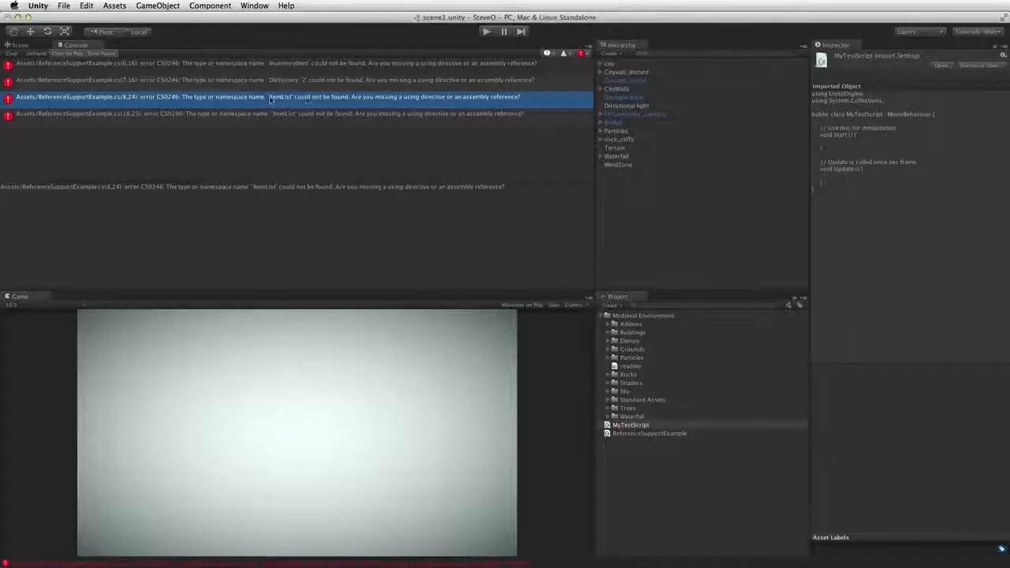
{"action": "double_click", "coordinate": [294, 64]}
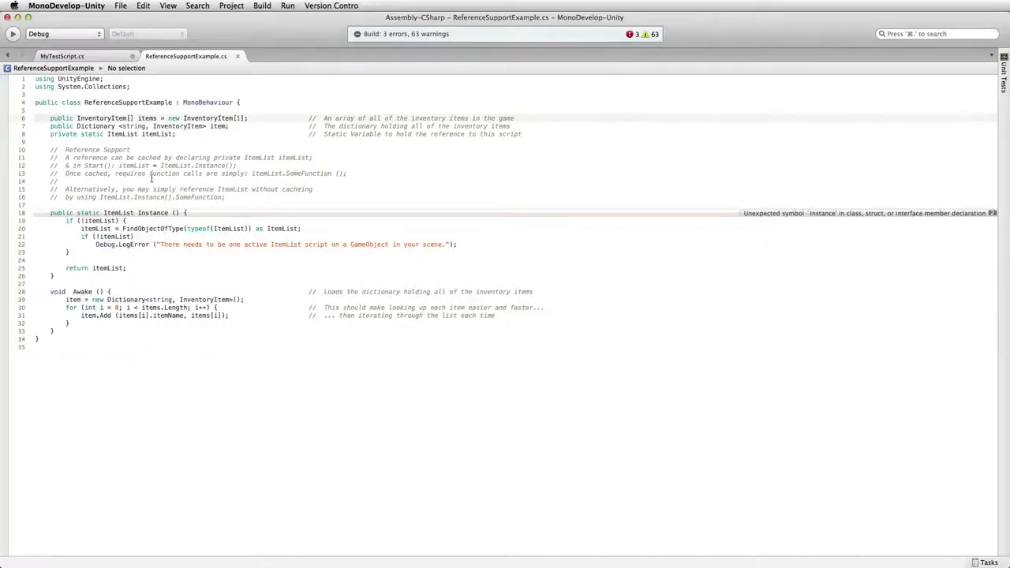
{"action": "left_click", "coordinate": [95, 126]}
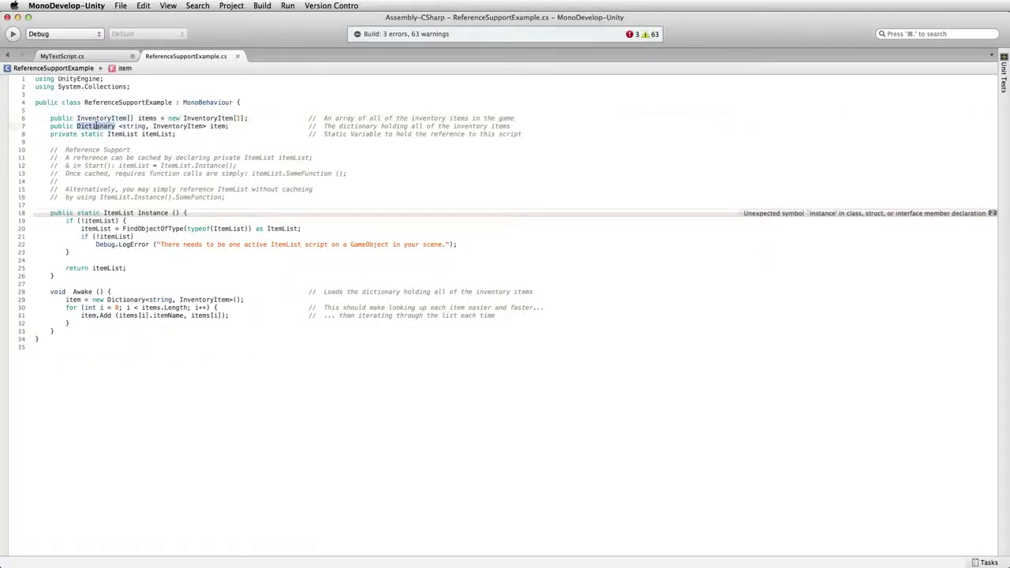
{"action": "mouse_move", "coordinate": [95, 127]}
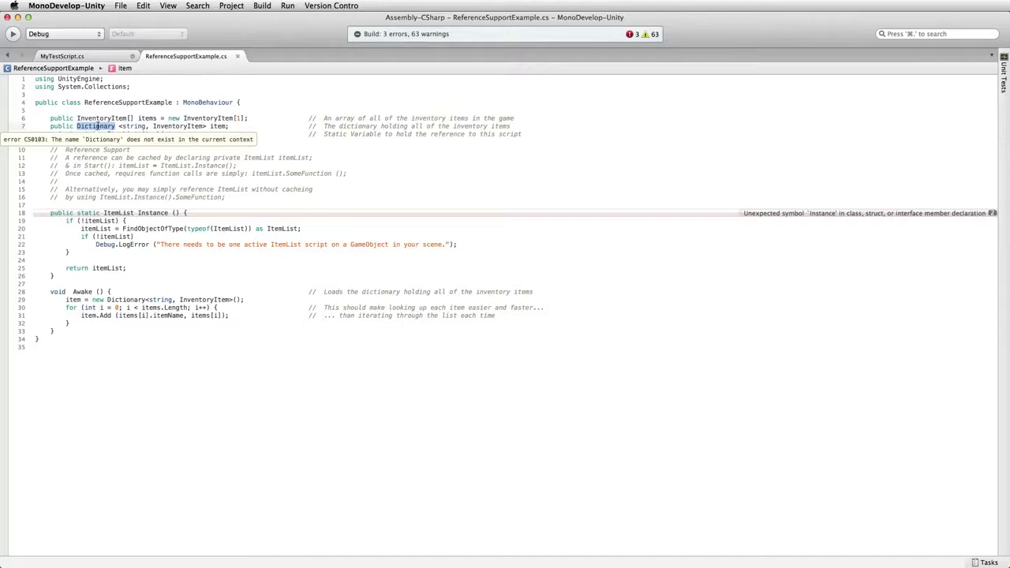
Add an empty line below using System.Collections, check the Dictionary error in Unity's Console and reopen the script from it
{"action": "left_click", "coordinate": [155, 83]}
{"action": "key", "text": "Return"}
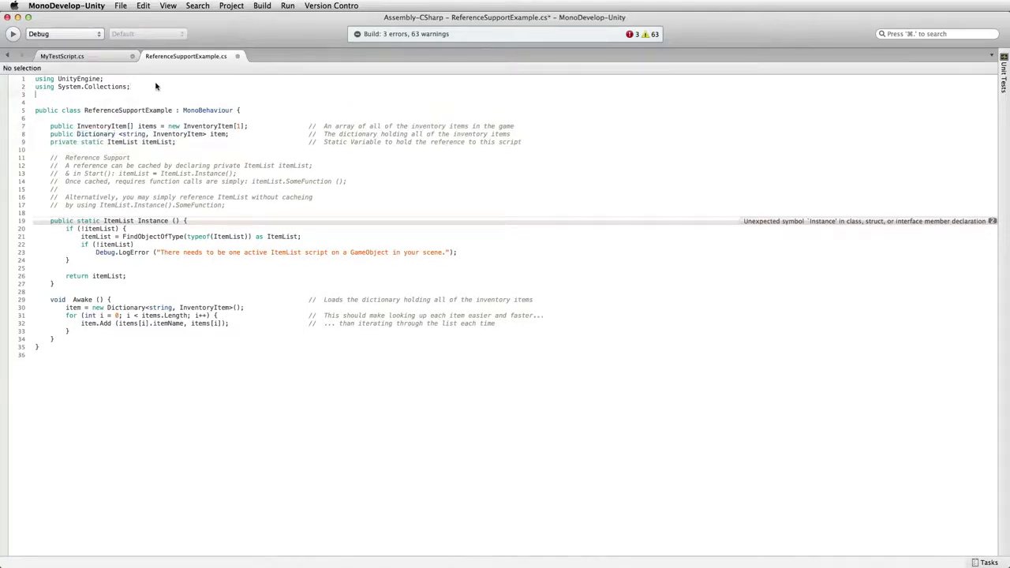
{"action": "key", "text": "super+Tab"}
{"action": "left_click", "coordinate": [53, 81]}
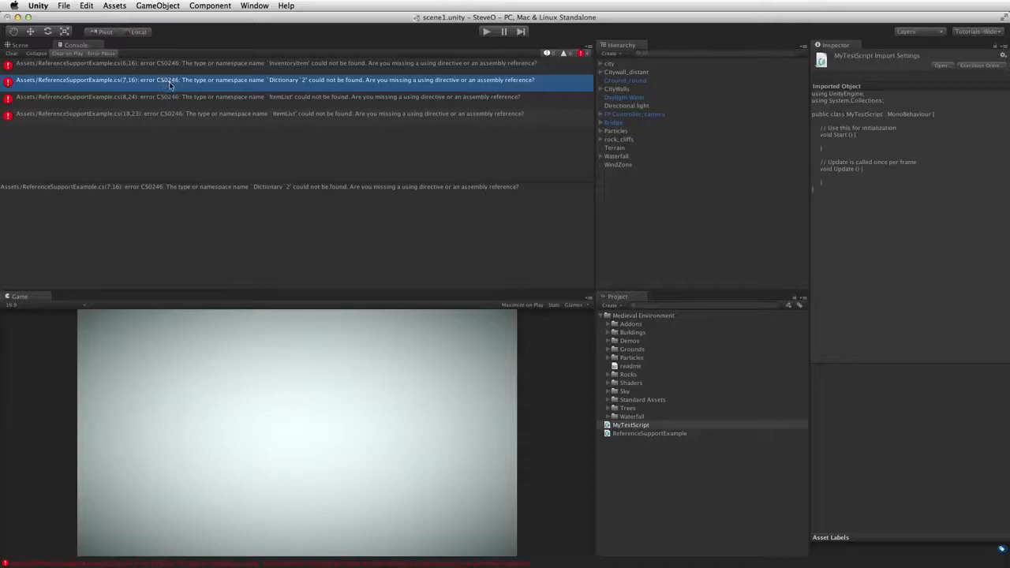
{"action": "double_click", "coordinate": [91, 84]}
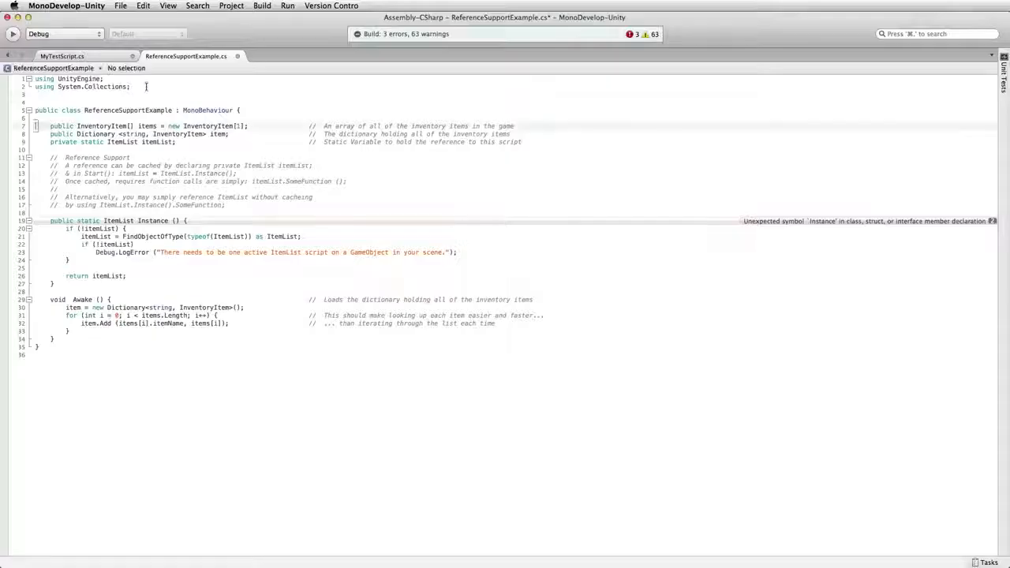
Insert "using System.Collections.Generic;" below the System.Collections directive in ReferenceSupportExample.cs and save the script
{"action": "left_click", "coordinate": [146, 87]}
{"action": "key", "text": "Return"}
{"action": "type", "text": "usin"}
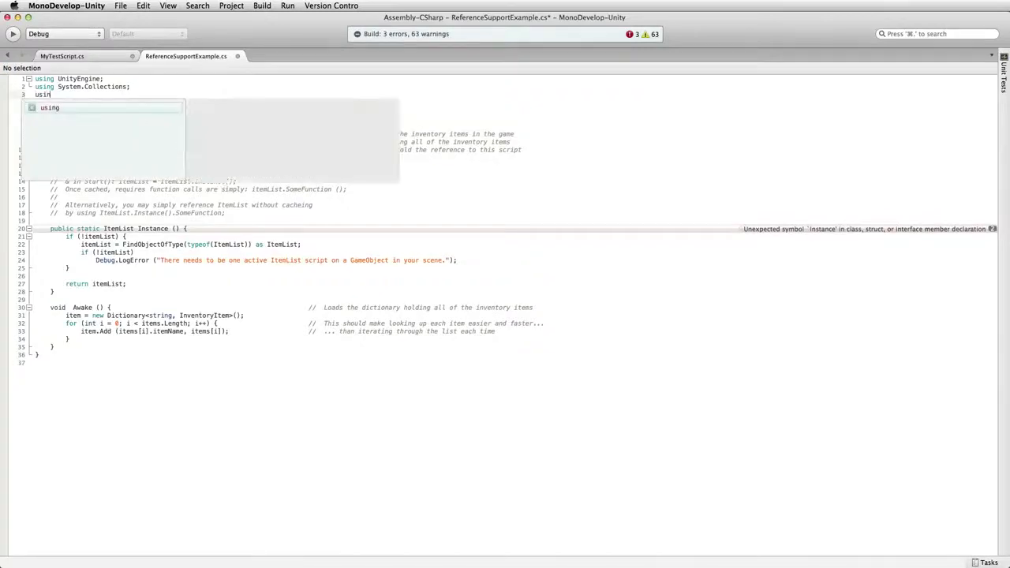
{"action": "type", "text": "g Sy"}
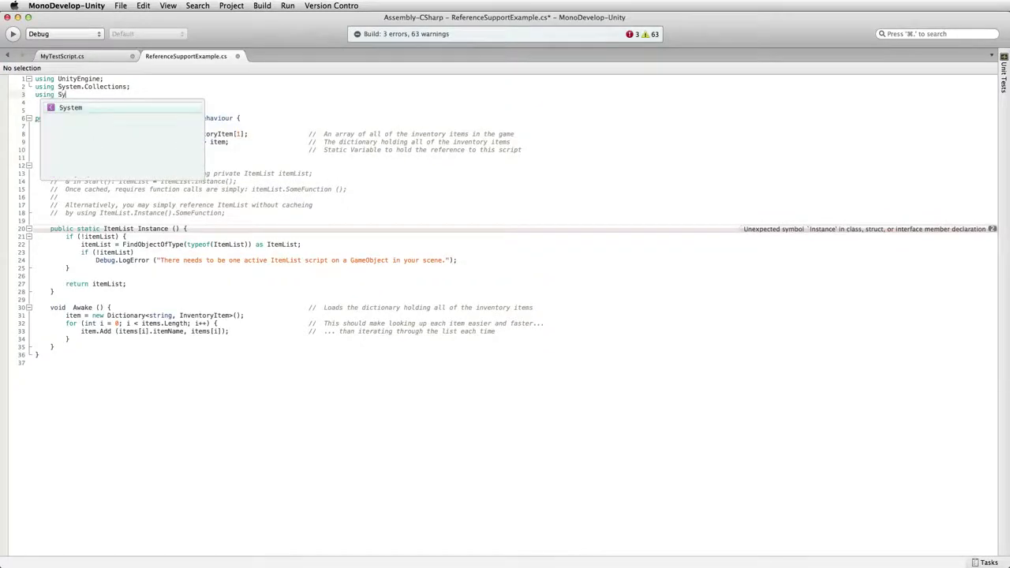
{"action": "type", "text": "stem.Coll"}
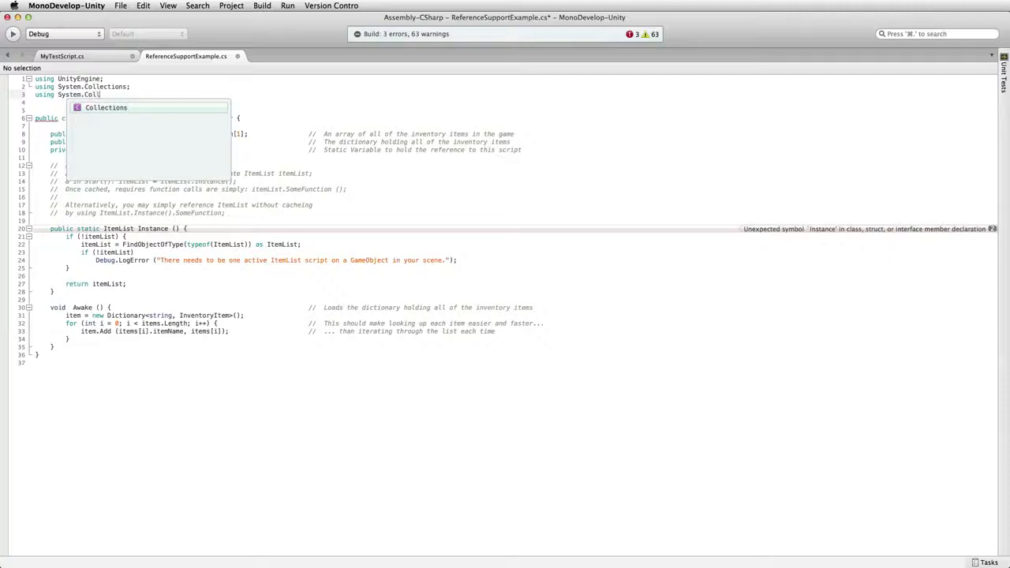
{"action": "type", "text": "ections.Ge"}
{"action": "key", "text": "Return"}
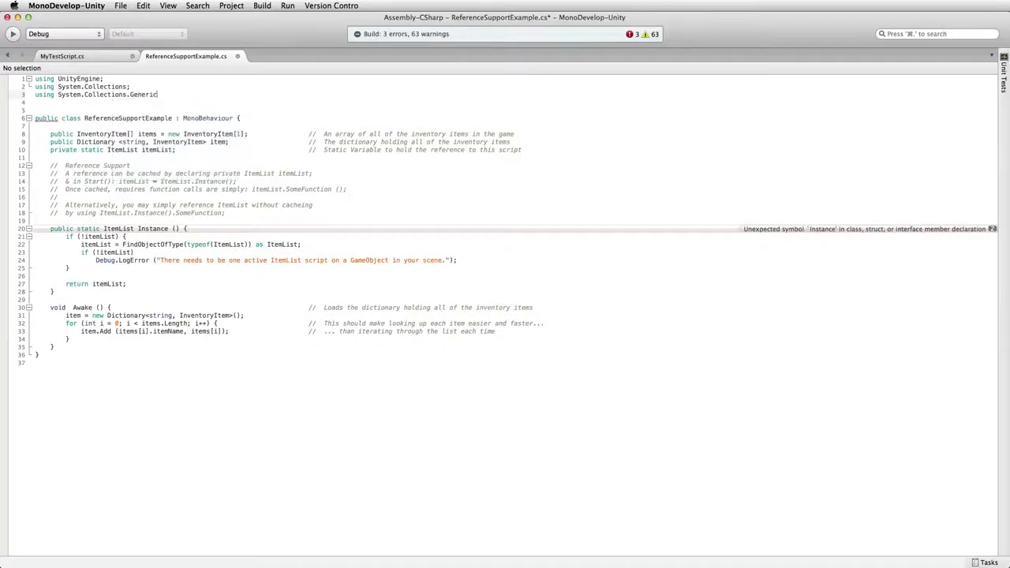
{"action": "key", "text": "super+s"}
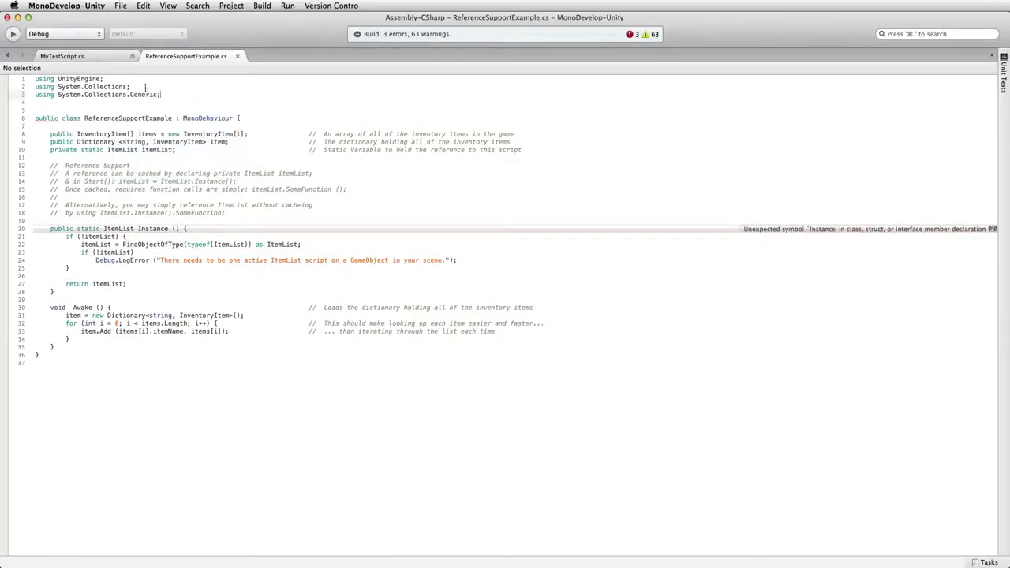
Switch to Unity and highlight the description of the CS0246 InventoryItem error at (9,36) in the Console
{"action": "key", "text": "super+Tab"}
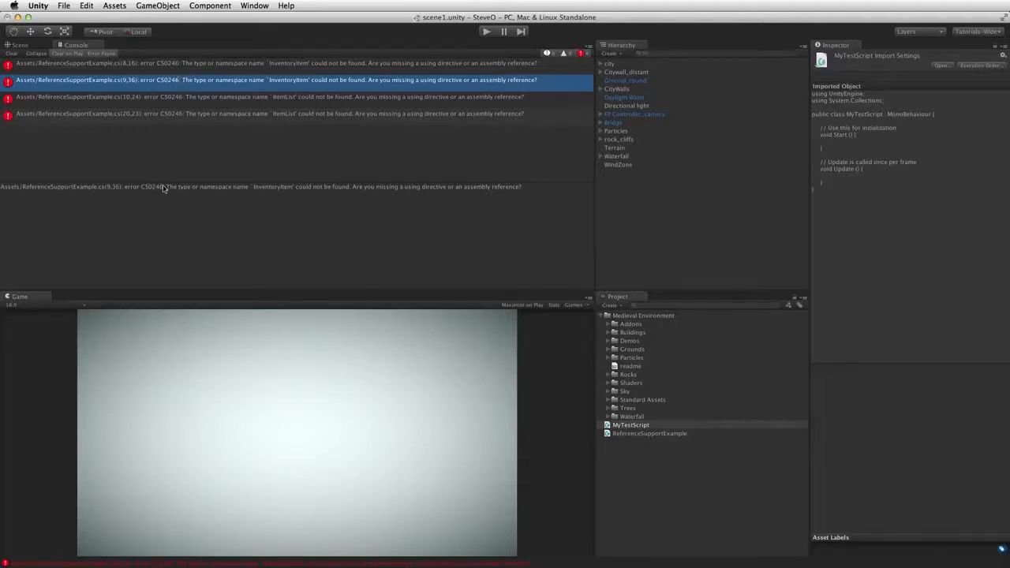
{"action": "left_click_drag", "start_coordinate": [163, 187], "coordinate": [520, 190]}
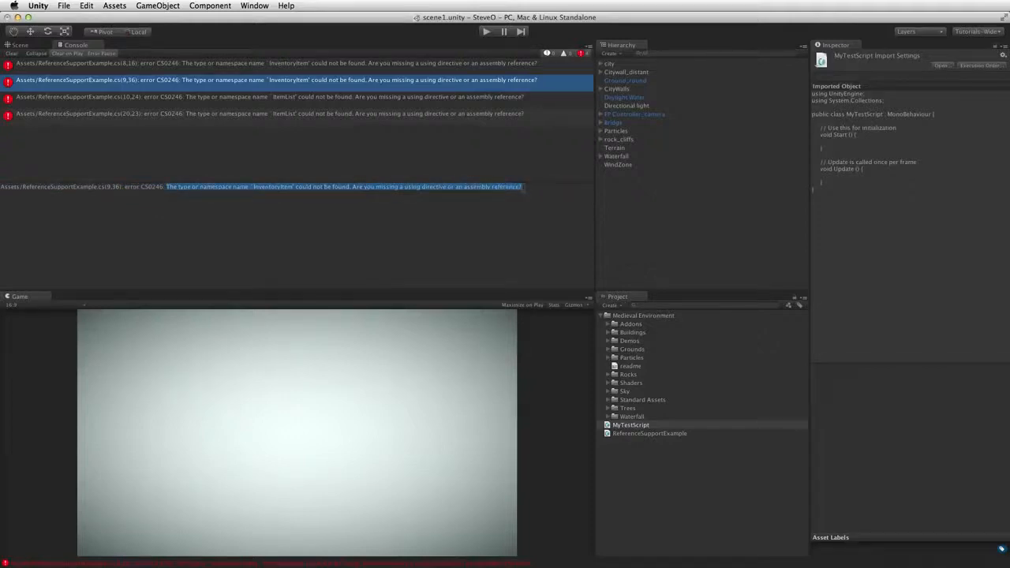
Switch to MonoDevelop, comment out the whole body of the ReferenceSupportExample class and save the script
{"action": "key", "text": "super+Tab"}
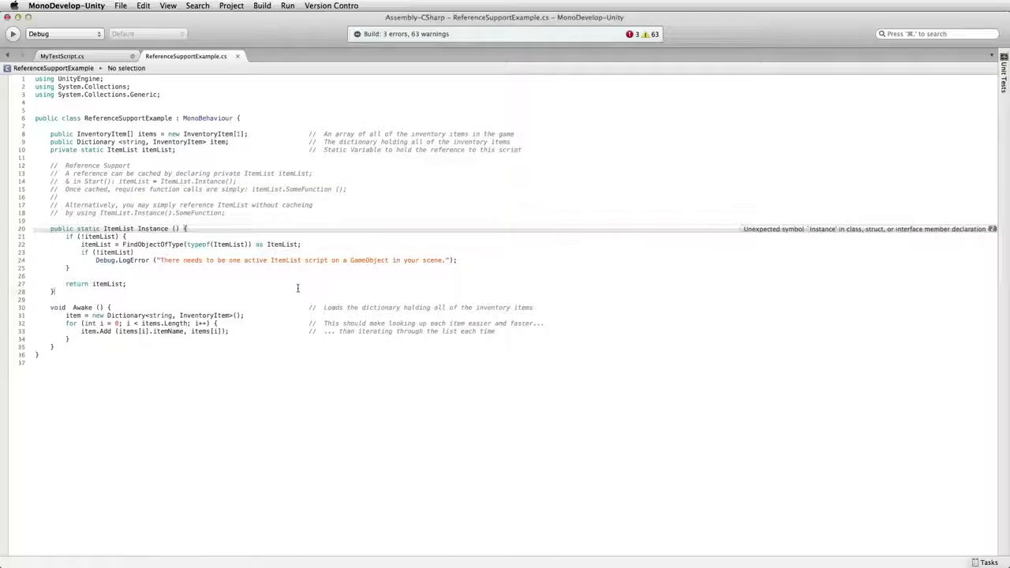
{"action": "left_click_drag", "start_coordinate": [33, 257], "coordinate": [34, 134]}
{"action": "left_click", "coordinate": [89, 352]}
{"action": "left_click_drag", "start_coordinate": [60, 346], "coordinate": [50, 133]}
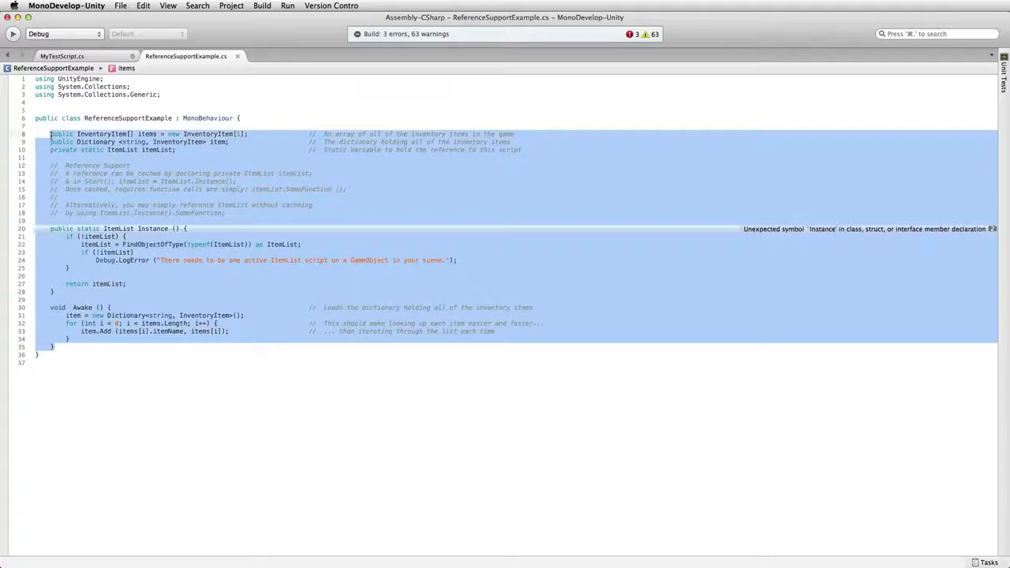
{"action": "key", "text": "super+slash"}
{"action": "key", "text": "super+s"}
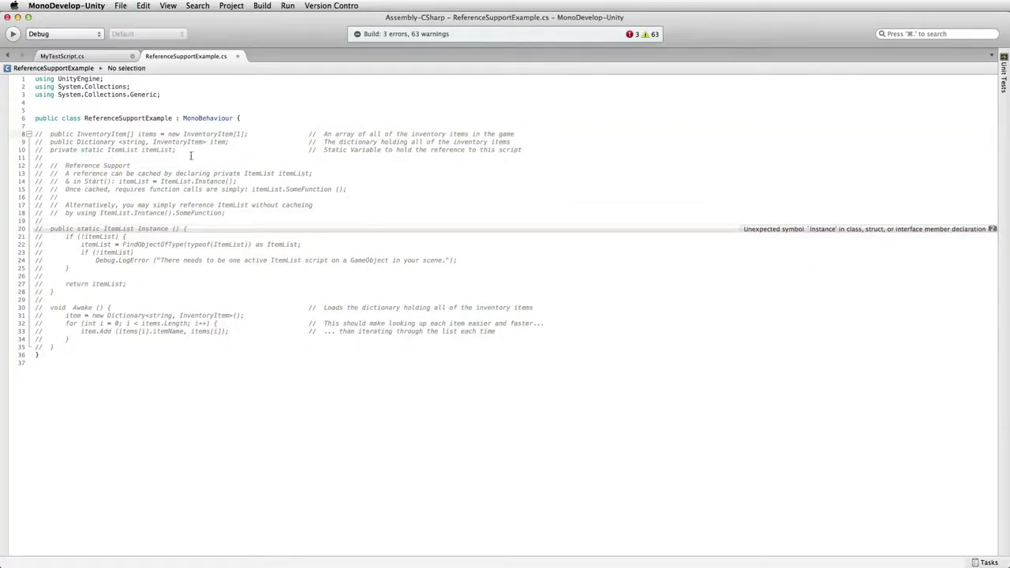
Delete the four pasted CS1519 error lines from the end of MyTestScript.cs and place the cursor inside Update()
{"action": "left_click", "coordinate": [101, 56]}
{"action": "left_click", "coordinate": [162, 173]}
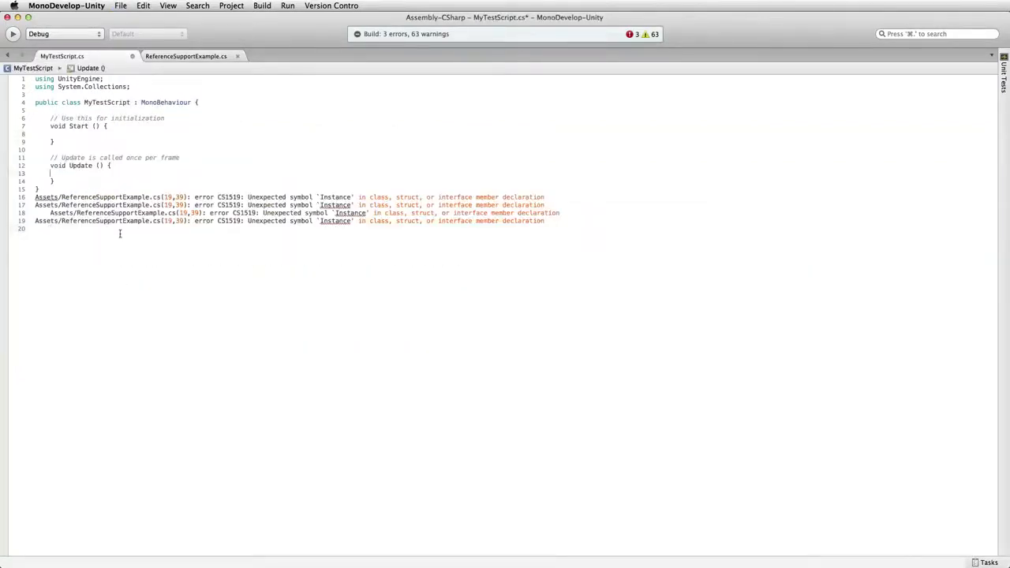
{"action": "left_click_drag", "start_coordinate": [550, 222], "coordinate": [336, 185]}
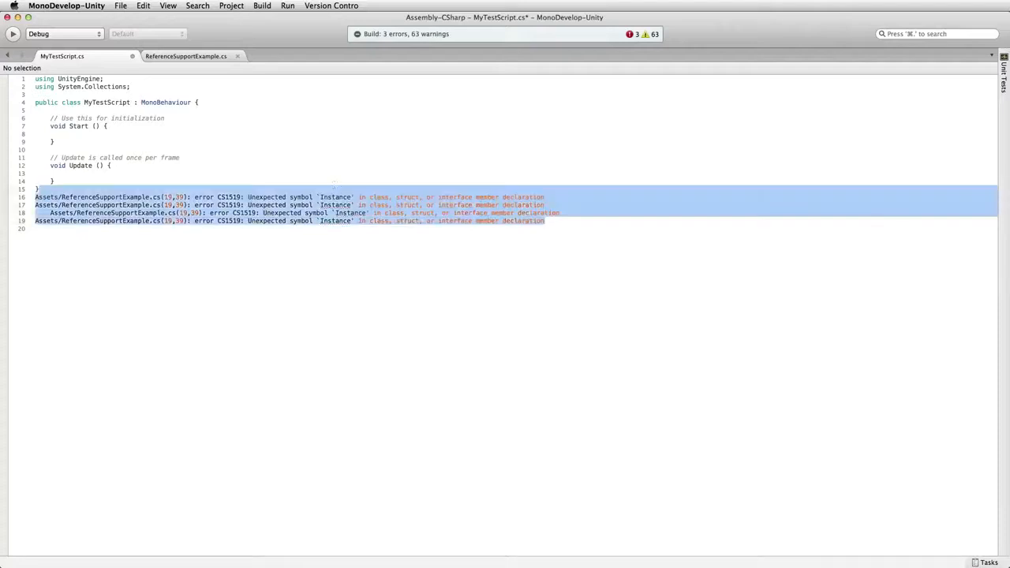
{"action": "key", "text": "BackSpace"}
{"action": "left_click", "coordinate": [147, 173]}
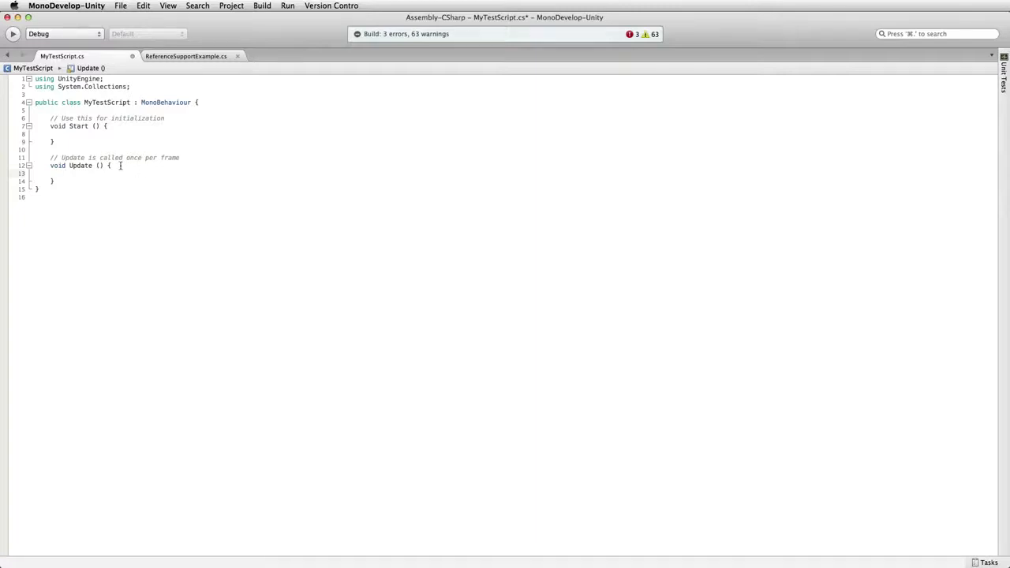
Write Debug.Log ("Hello World!") inside Update() in MyTestScript.cs without a closing semicolon and save the script
{"action": "type", "text": "Debug."}
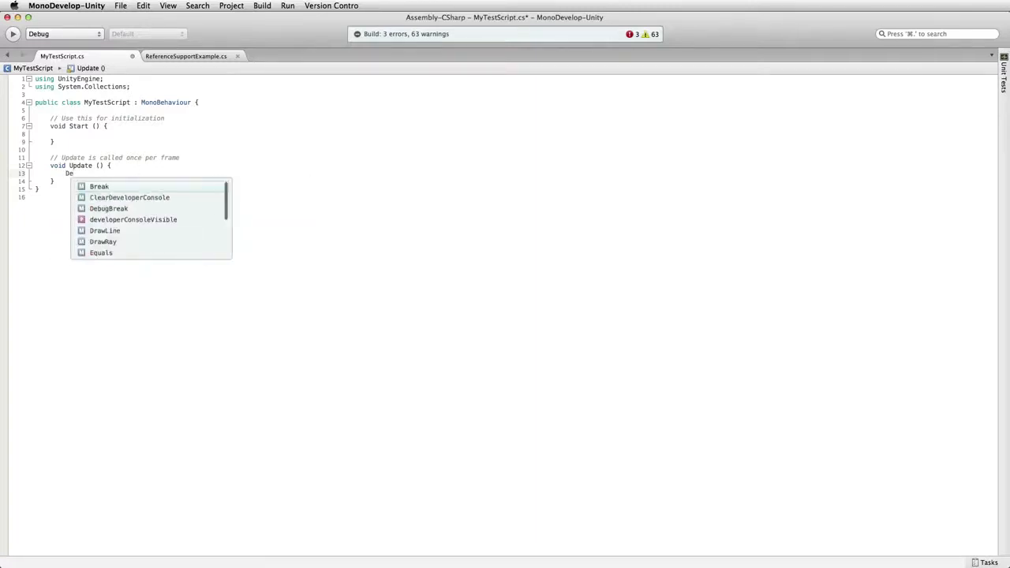
{"action": "type", "text": "Log (\"Hel"}
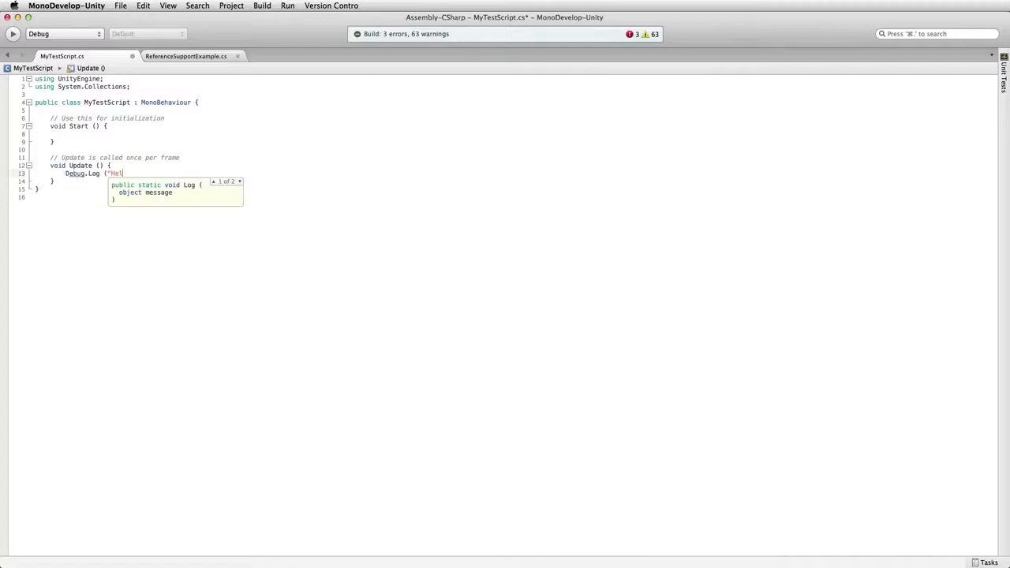
{"action": "type", "text": "lo Wo"}
{"action": "key", "text": "BackSpace"}
{"action": "key", "text": "BackSpace"}
{"action": "key", "text": "BackSpace"}
{"action": "key", "text": "BackSpace"}
{"action": "type", "text": "Wolr"}
{"action": "key", "text": "BackSpace"}
{"action": "key", "text": "BackSpace"}
{"action": "type", "text": "rld"}
{"action": "type", "text": "\""}
{"action": "type", "text": "!\")"}
{"action": "key", "text": "super+s"}
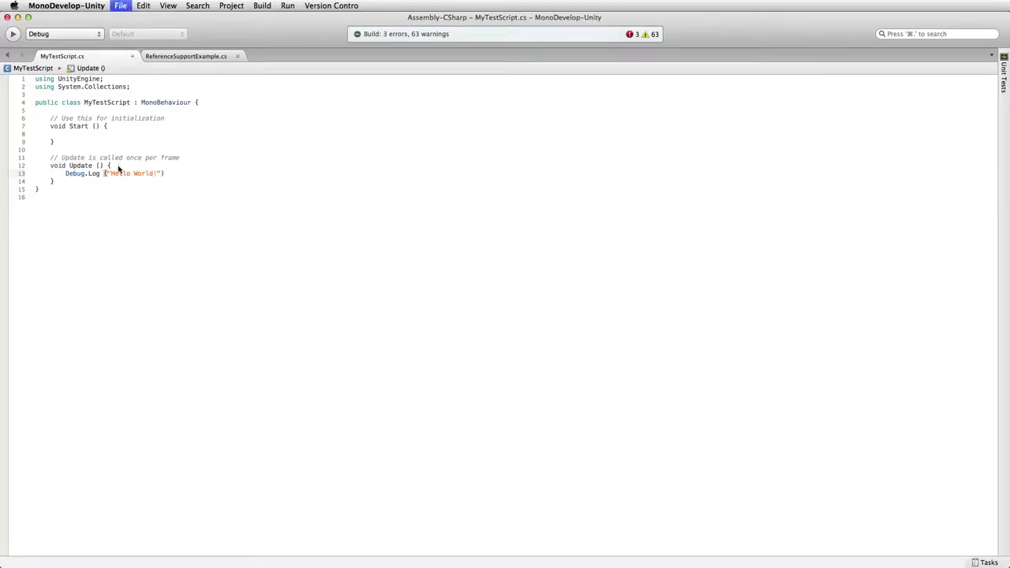
{"action": "type", "text": ";"}
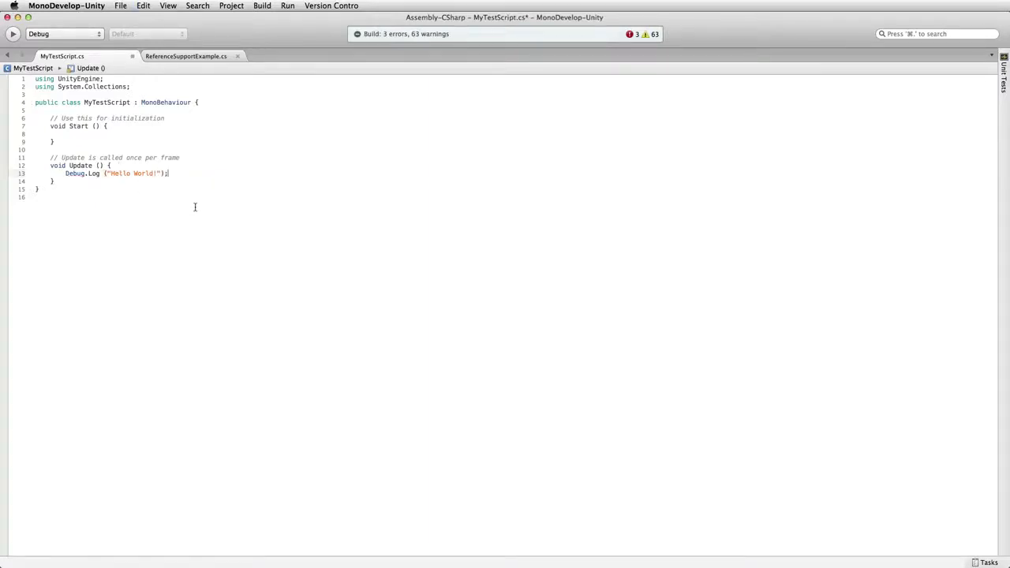
{"action": "key", "text": "BackSpace"}
{"action": "key", "text": "super+s"}
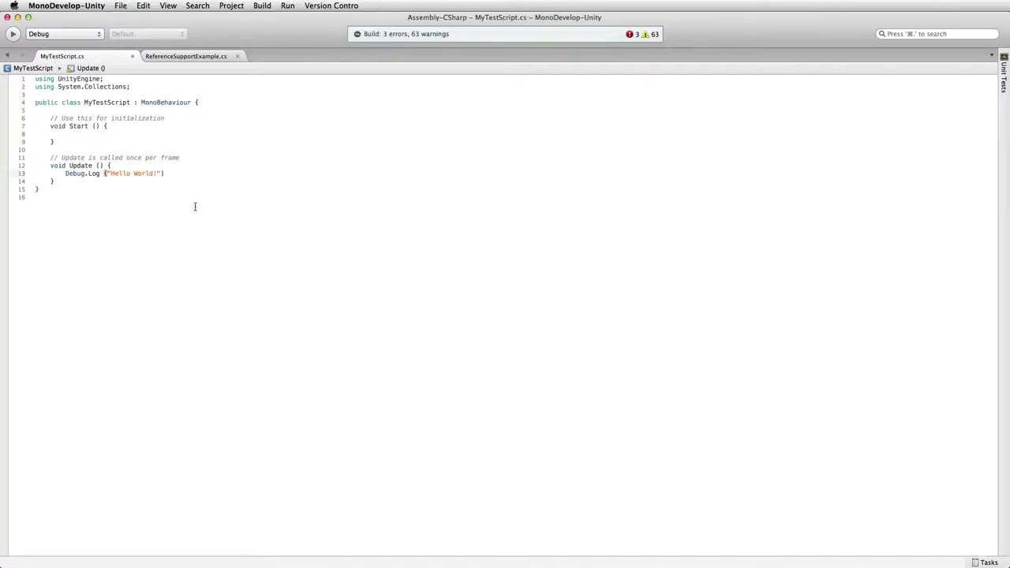
Switch to Unity, jump from the CS1525 error at (14,9) to its code and highlight from the end of line 13 to the closing brace
{"action": "key", "text": "super+Tab"}
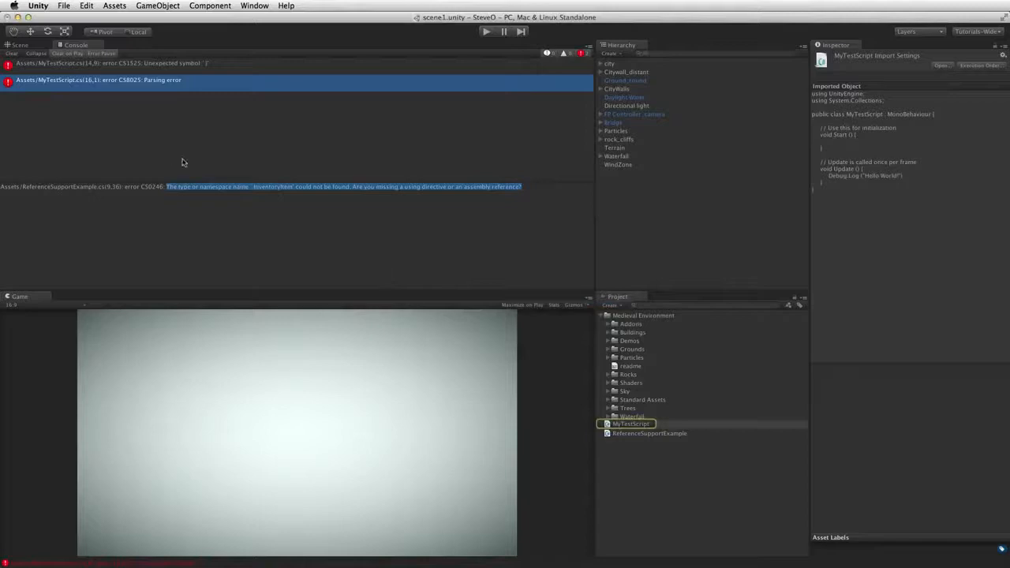
{"action": "left_click", "coordinate": [181, 69]}
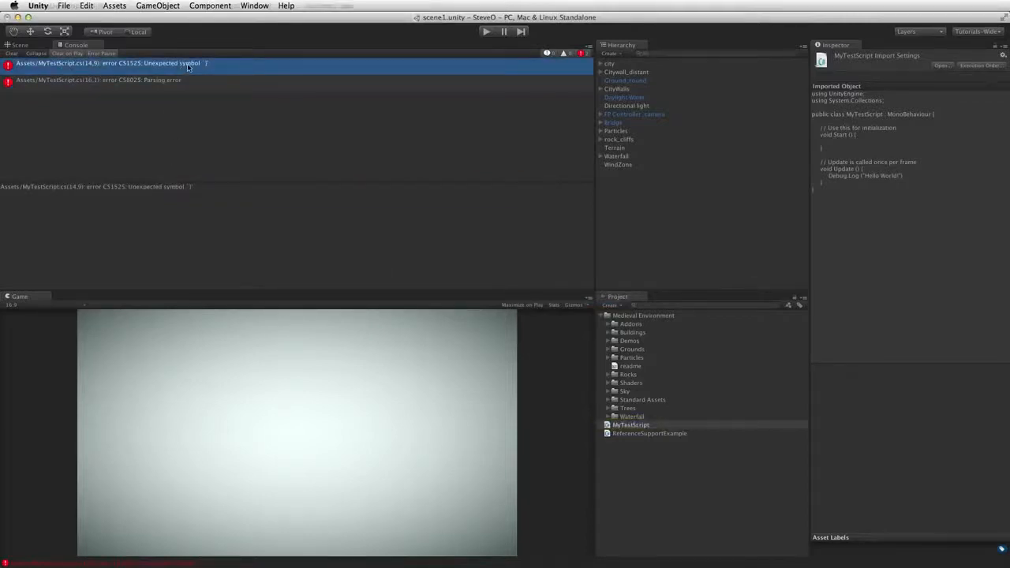
{"action": "double_click", "coordinate": [188, 67]}
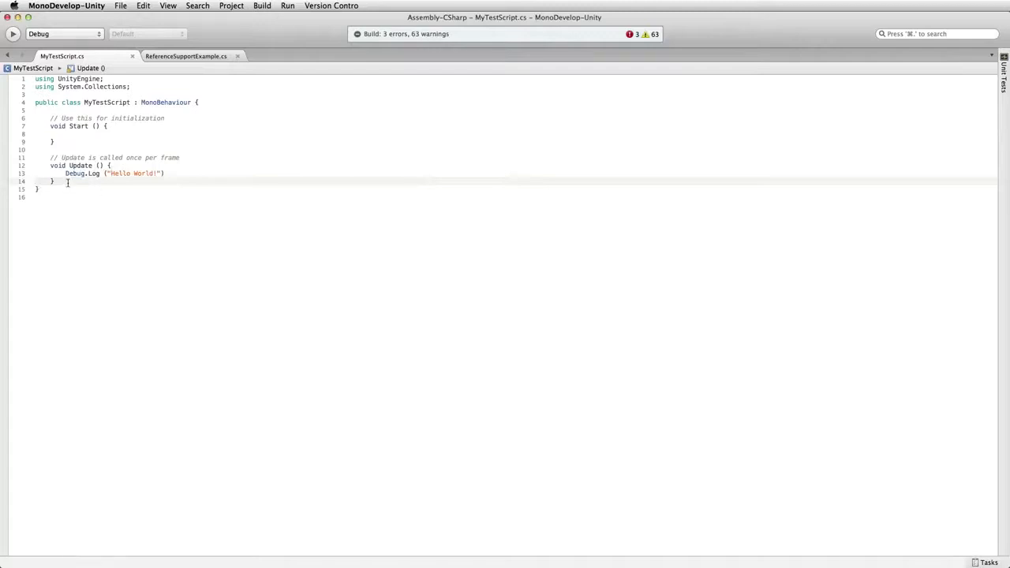
{"action": "left_click", "coordinate": [180, 174]}
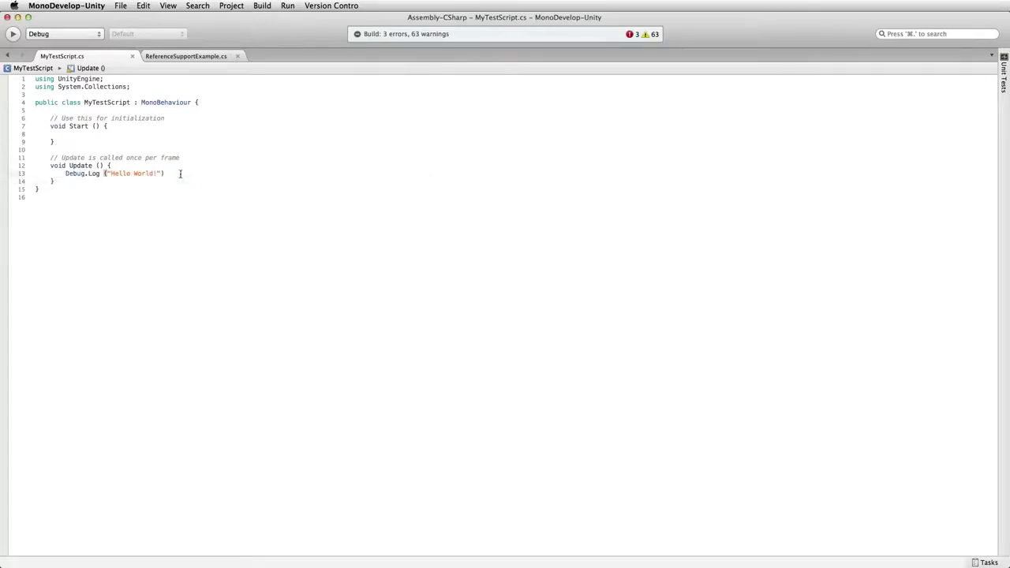
{"action": "left_click_drag", "start_coordinate": [180, 174], "coordinate": [50, 182]}
Switch to Unity to select the CS8025 parsing error at (16,1) in the Console, and return to MonoDevelop
{"action": "key", "text": "super+Tab"}
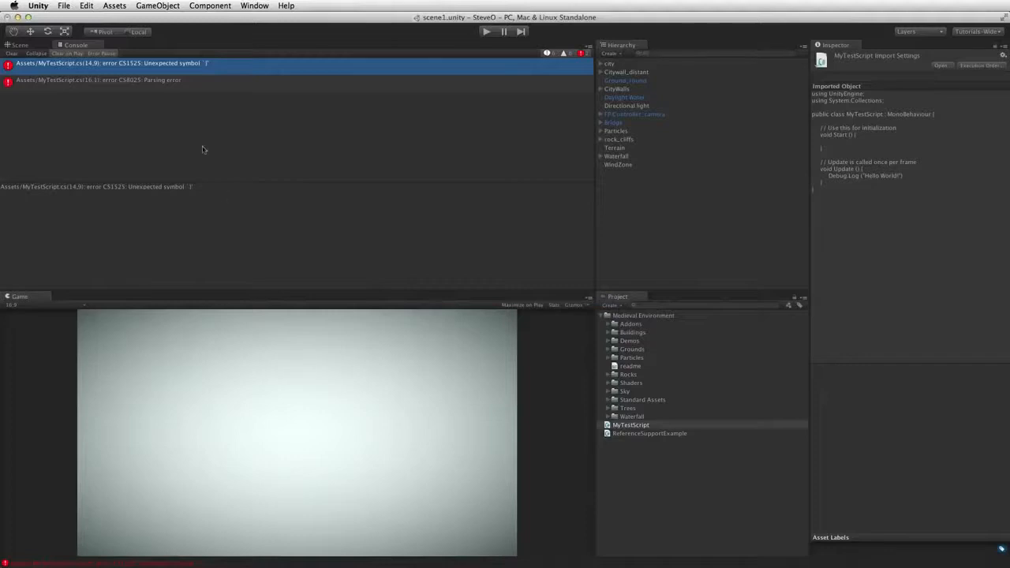
{"action": "key", "text": "Down"}
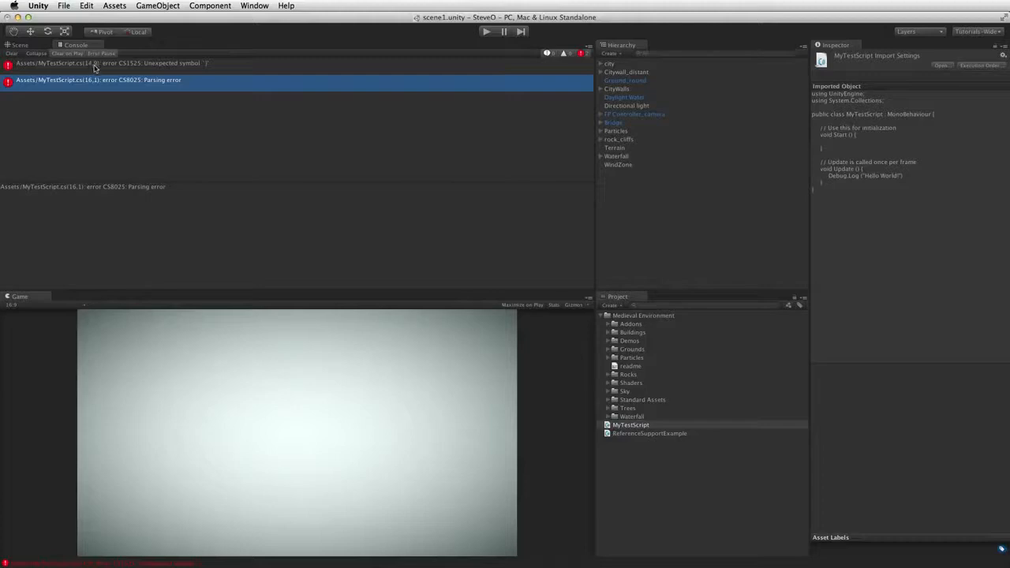
{"action": "key", "text": "super+Tab"}
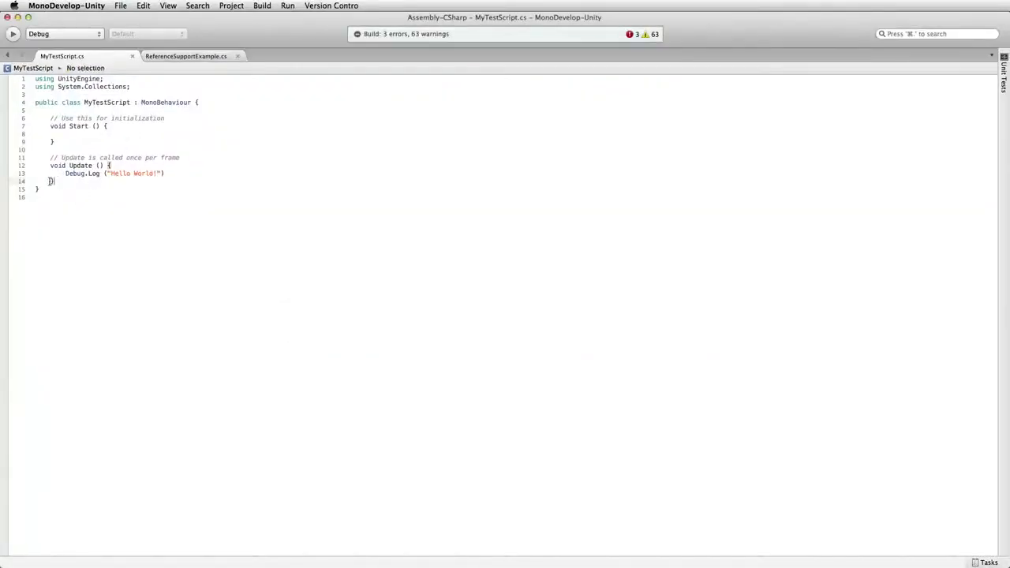
Highlight the closing brace on line 14 and add the missing semicolon after the Debug.Log call on line 13
{"action": "left_click", "coordinate": [48, 181]}
{"action": "left_click_drag", "start_coordinate": [49, 182], "coordinate": [54, 186]}
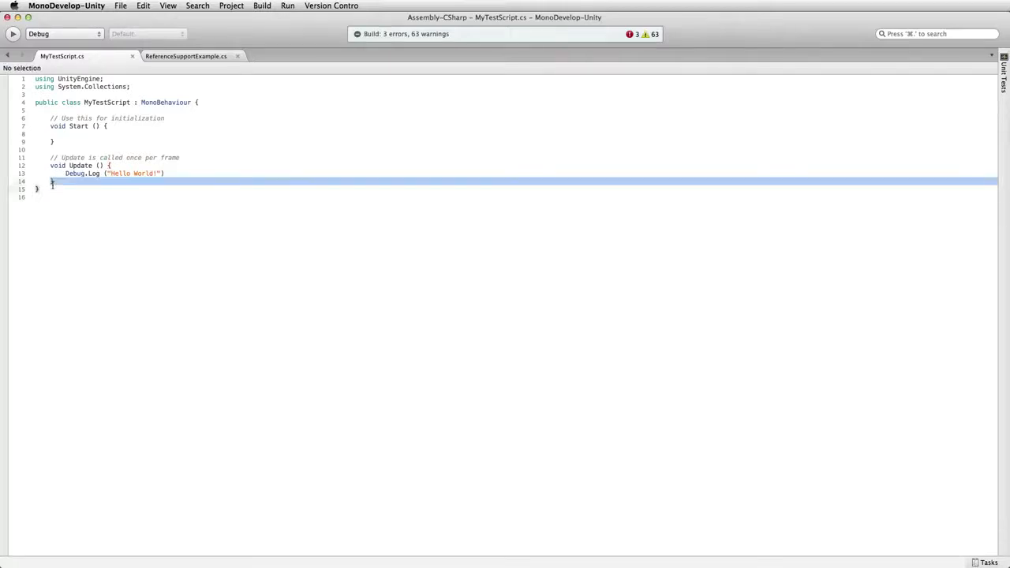
{"action": "left_click", "coordinate": [52, 182]}
{"action": "left_click", "coordinate": [177, 170]}
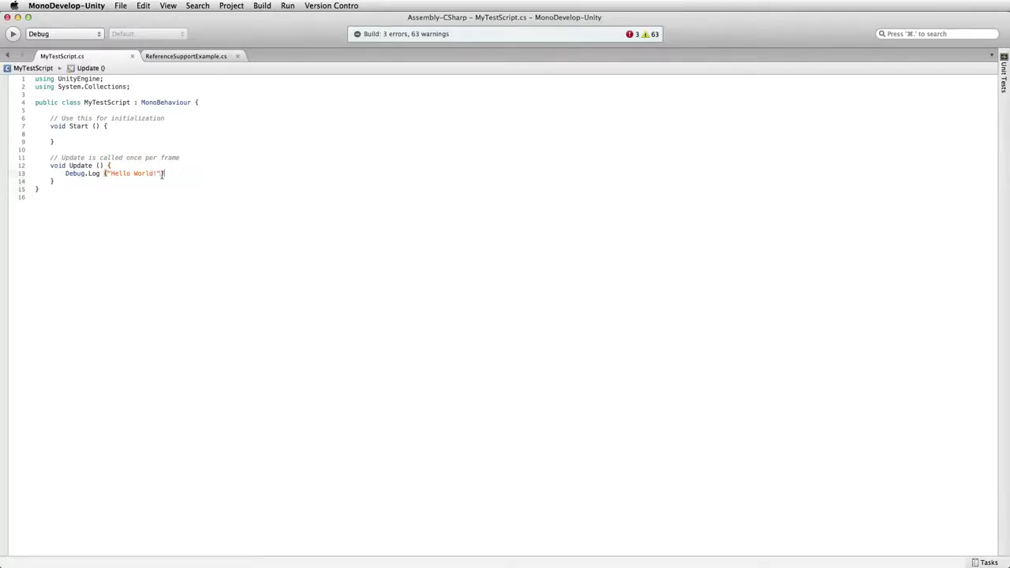
{"action": "type", "text": ";"}
Switch to Unity and select the CS1525 error at (14,9) in the Console
{"action": "key", "text": "super+Tab"}
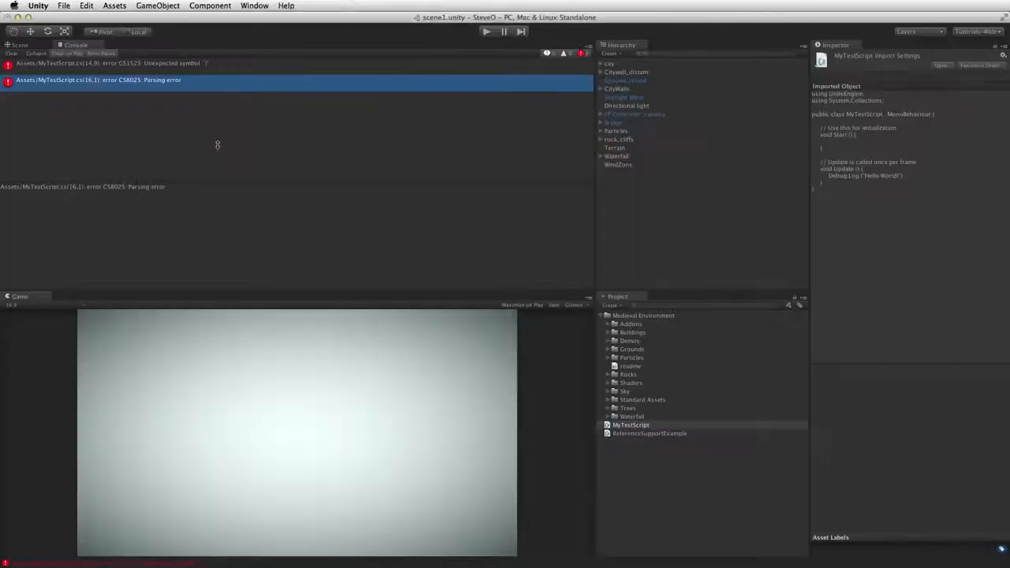
{"action": "left_click", "coordinate": [137, 71]}
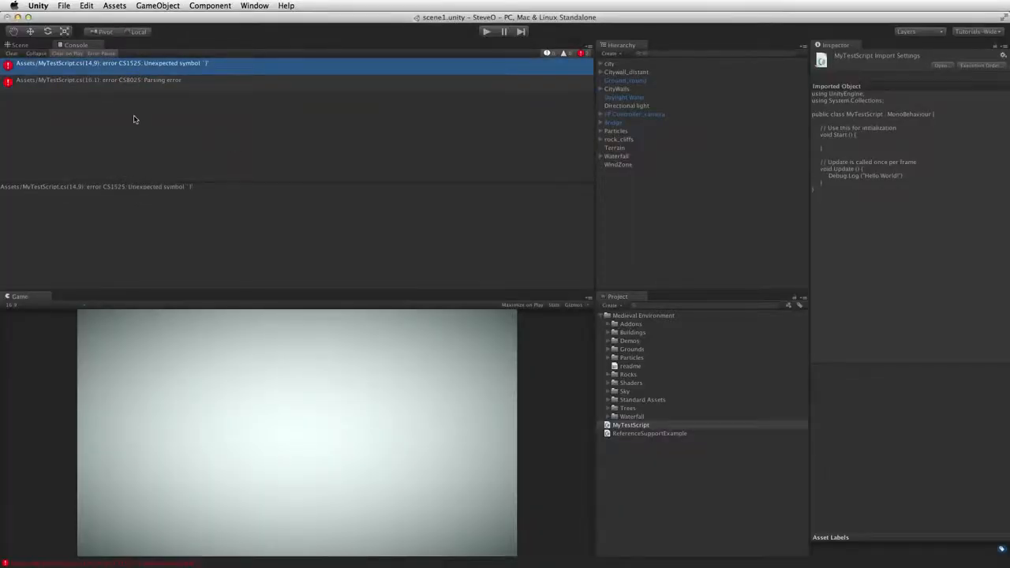
Switch to Firefox and view the Unity Answers pages listing the C# error messages and the Javascript compiler errors
{"action": "key", "text": "super+Tab"}
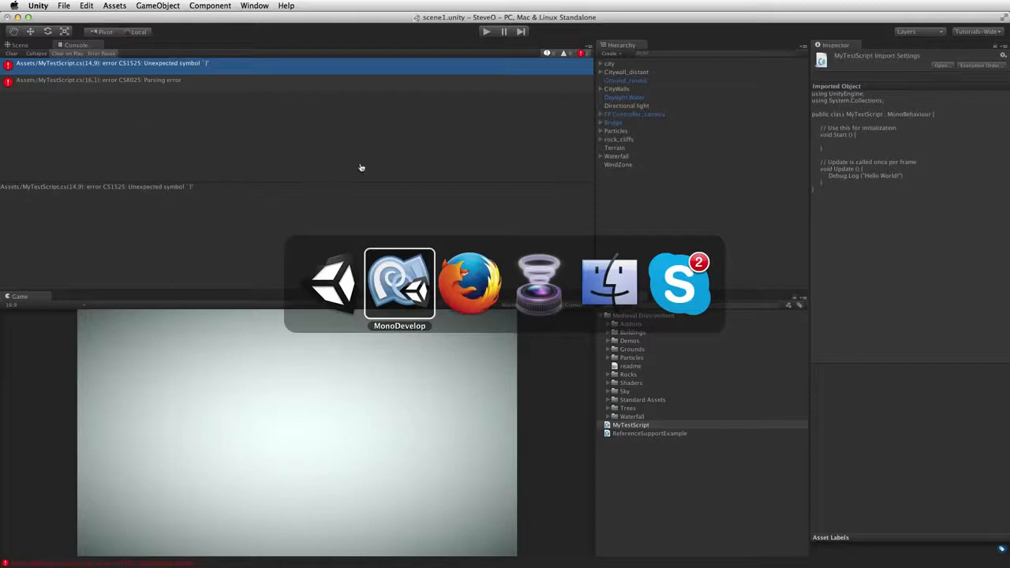
{"action": "key", "text": "super+Tab"}
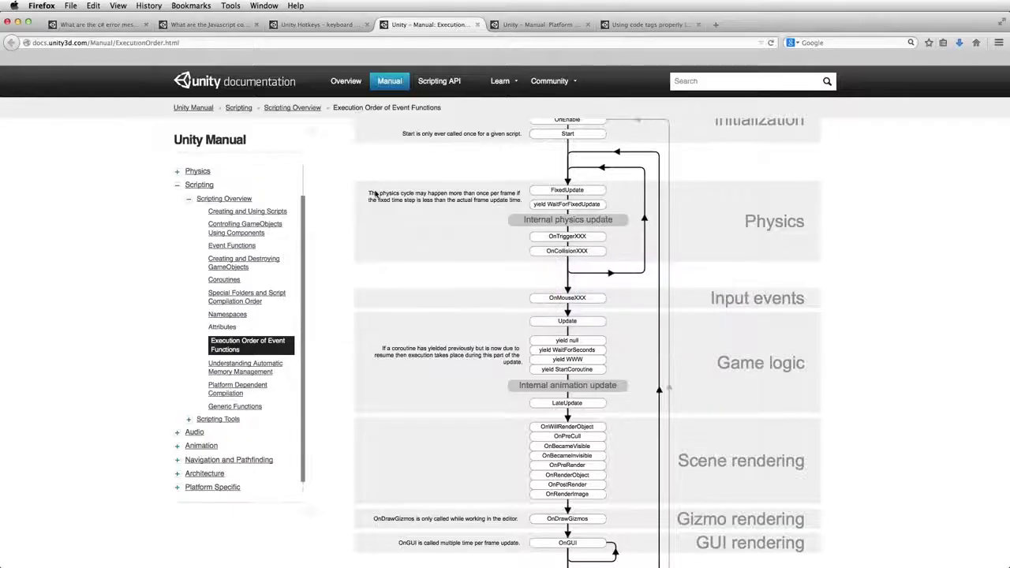
{"action": "left_click", "coordinate": [109, 25]}
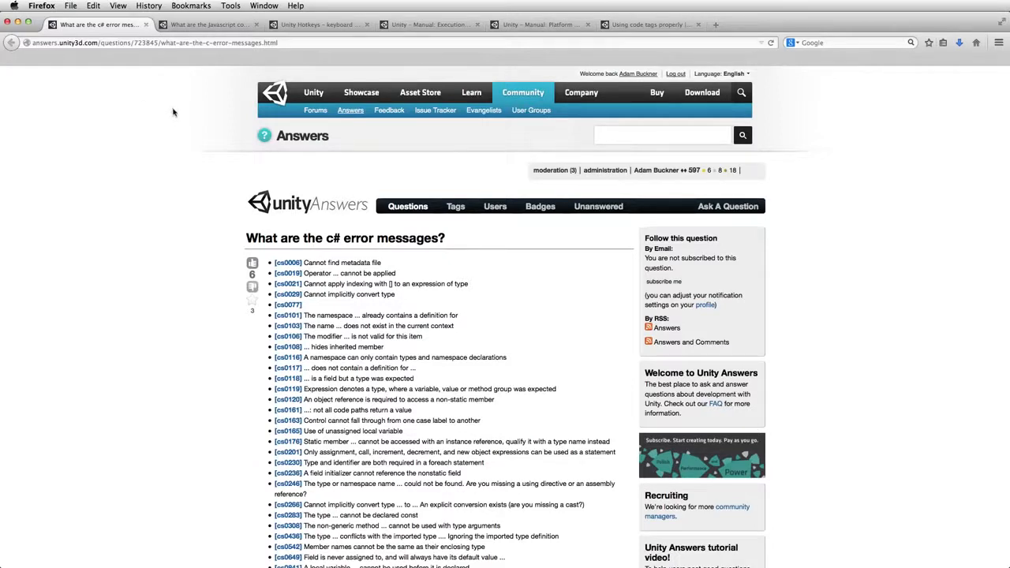
{"action": "left_click", "coordinate": [201, 26]}
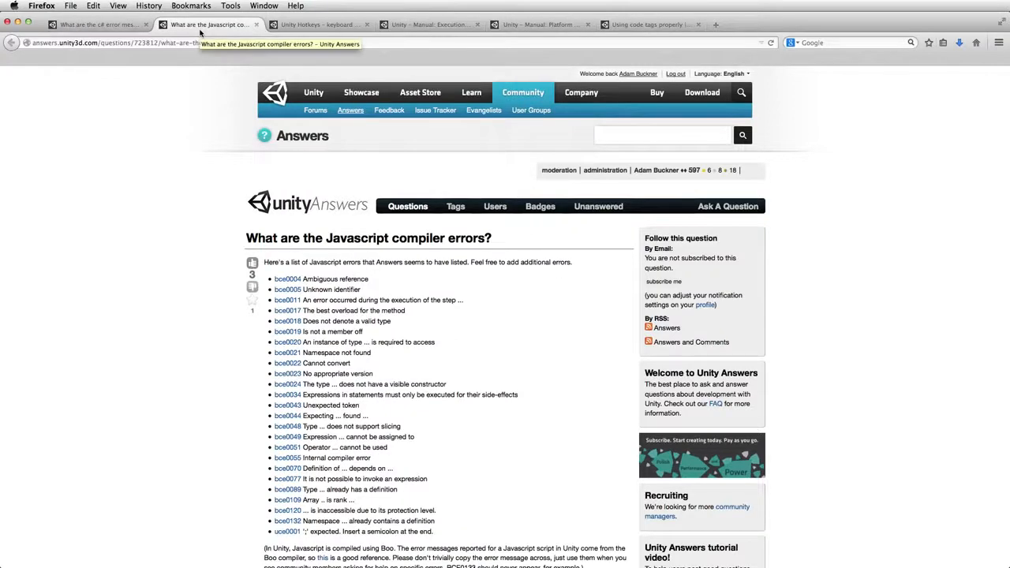
{"action": "left_click", "coordinate": [116, 27]}
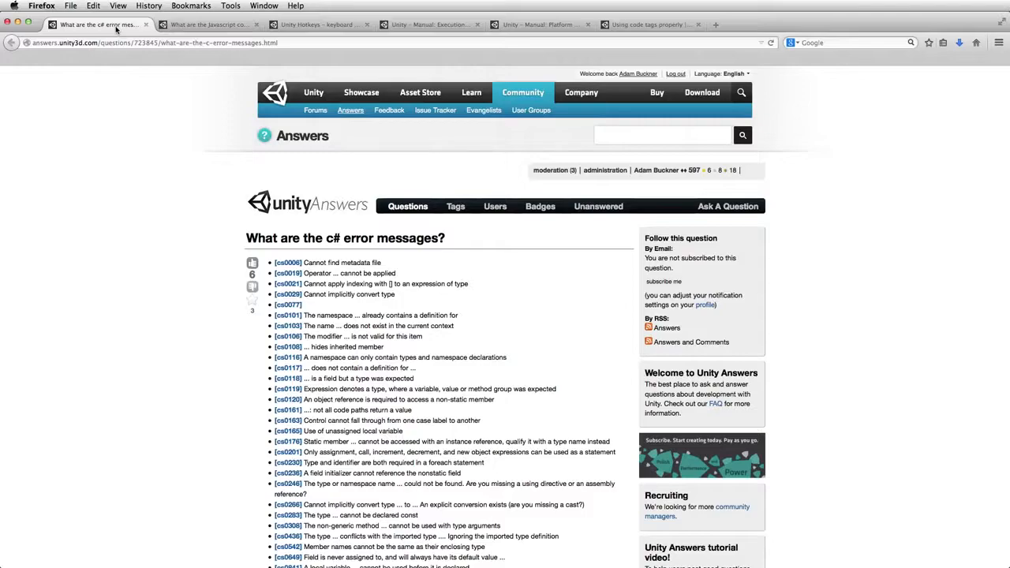
Open the cs0120 topic from the C# error list, look through its questions and return to the list
{"action": "scroll", "coordinate": [223, 245], "scroll_direction": "down", "scroll_amount": 3}
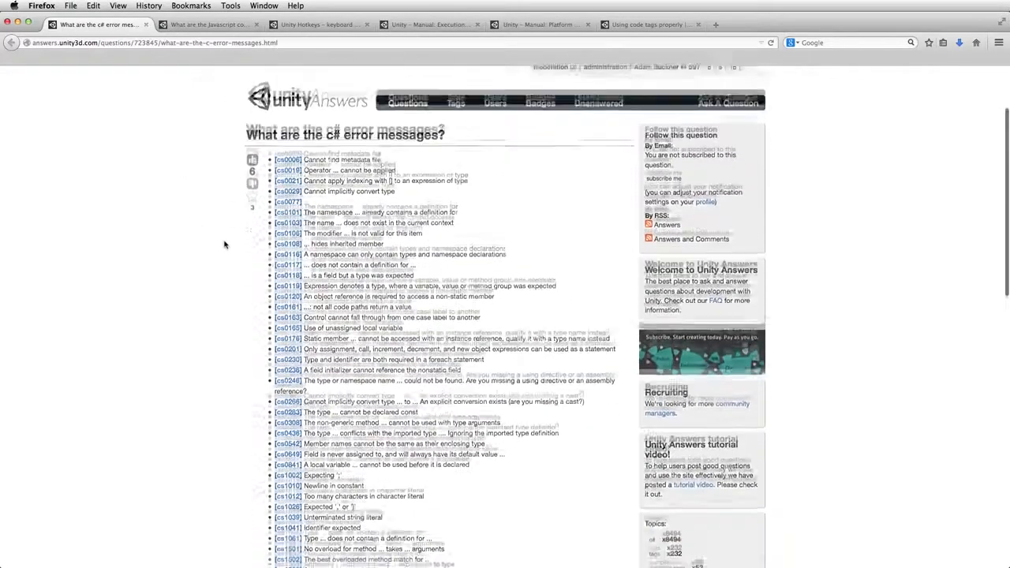
{"action": "left_click", "coordinate": [289, 219]}
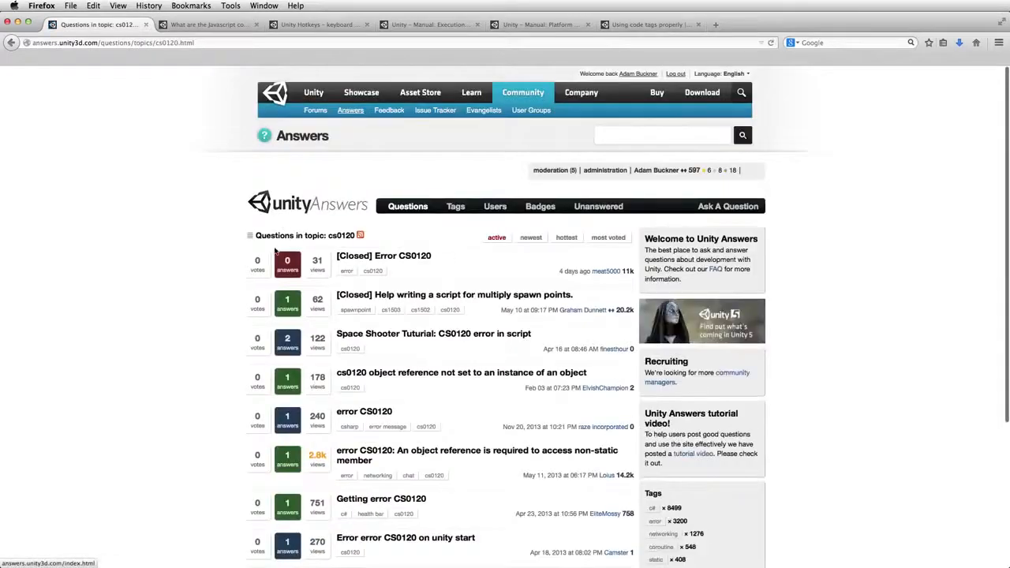
{"action": "scroll", "coordinate": [229, 259], "scroll_direction": "down", "scroll_amount": 5}
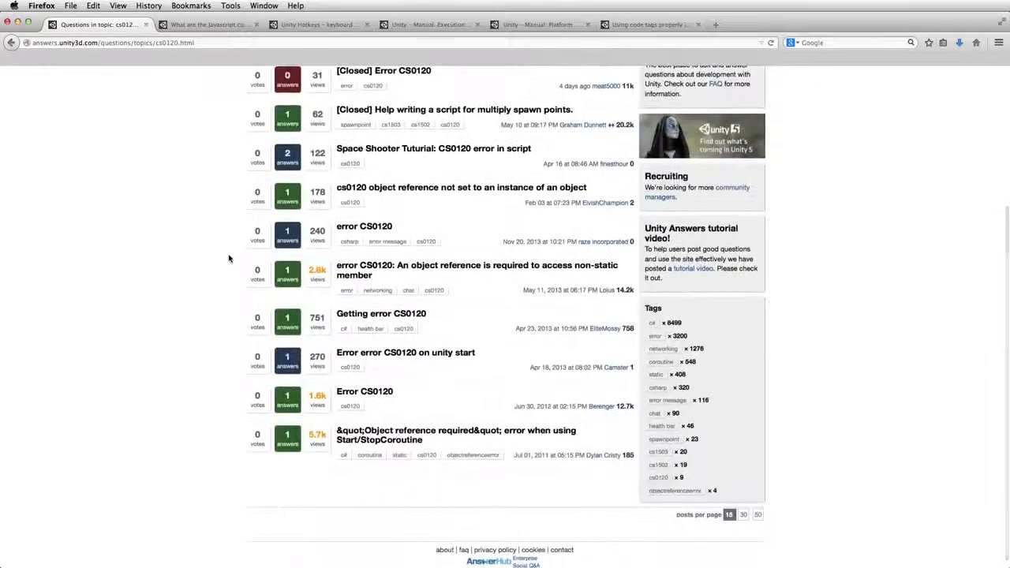
{"action": "scroll", "coordinate": [229, 258], "scroll_direction": "up", "scroll_amount": 2}
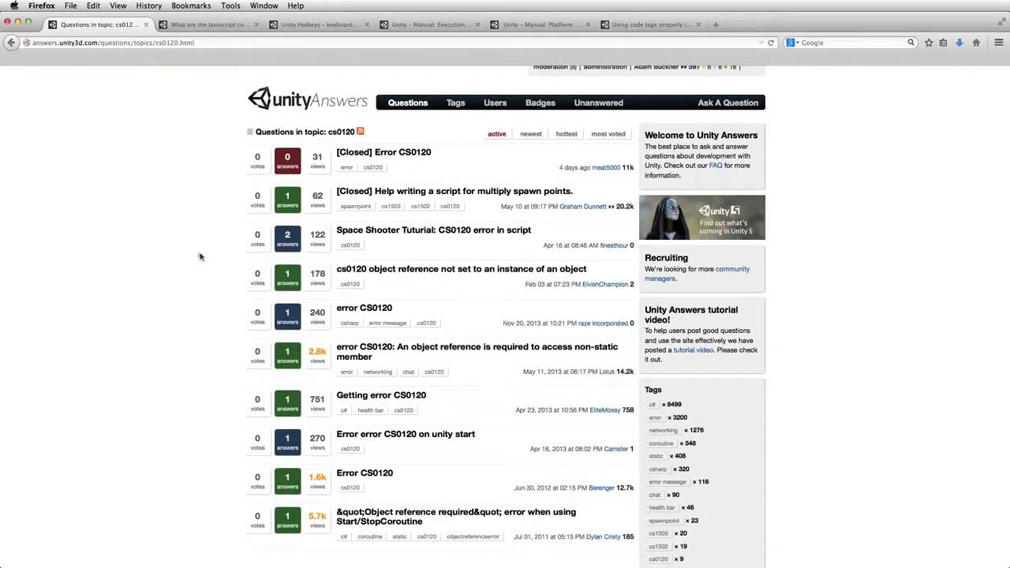
{"action": "left_click", "coordinate": [11, 43]}
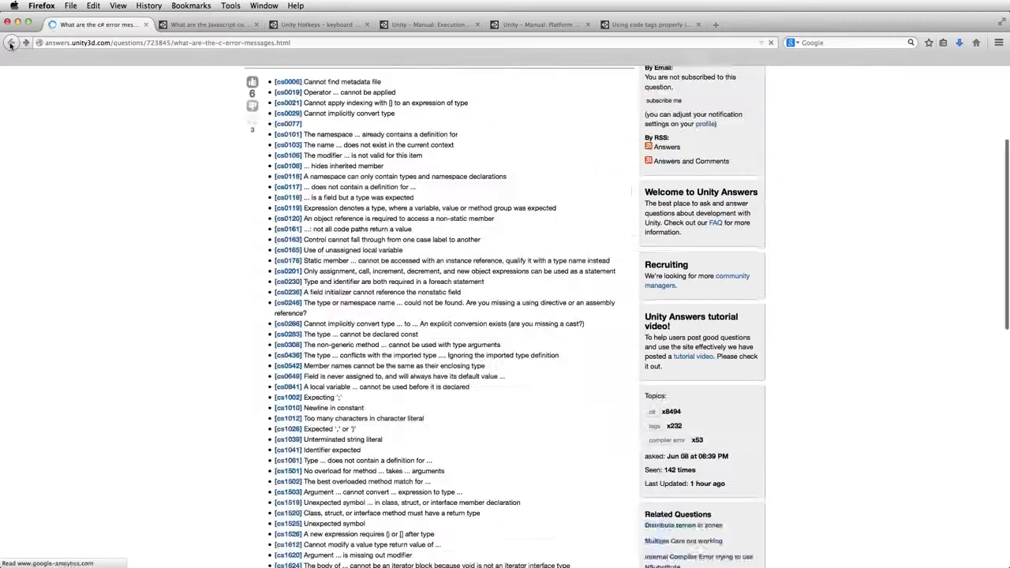
Open the cs1010 topic, read the question "Why have Chinese compile the script will fail???" and return to the C# error list
{"action": "left_click", "coordinate": [284, 408]}
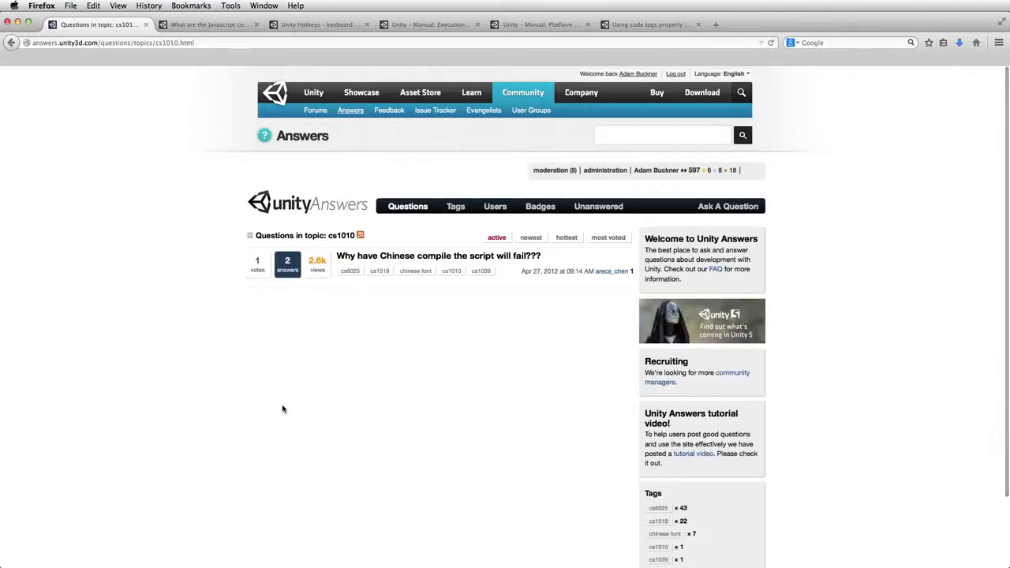
{"action": "left_click", "coordinate": [408, 257]}
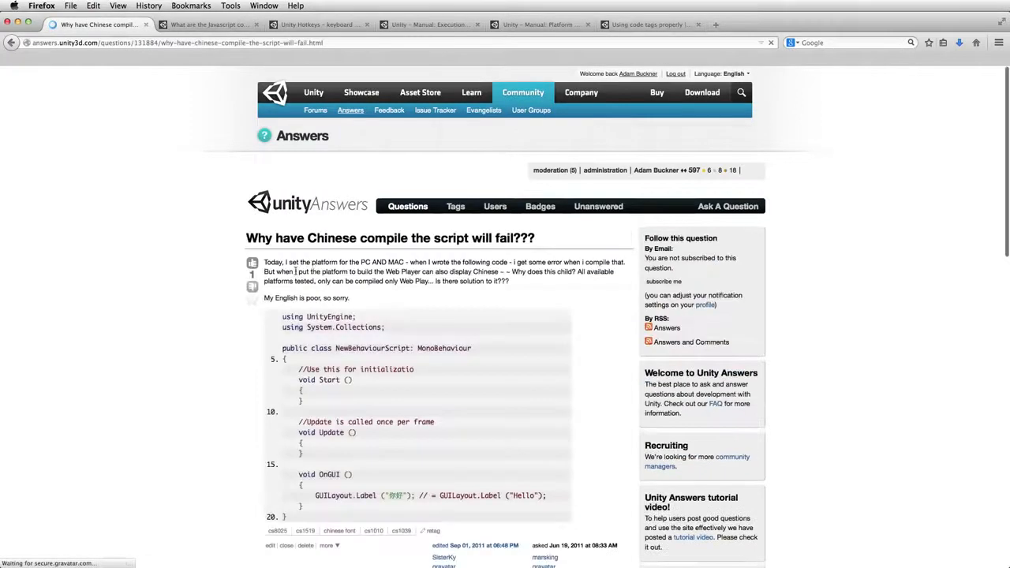
{"action": "scroll", "coordinate": [331, 329], "scroll_direction": "down", "scroll_amount": 2}
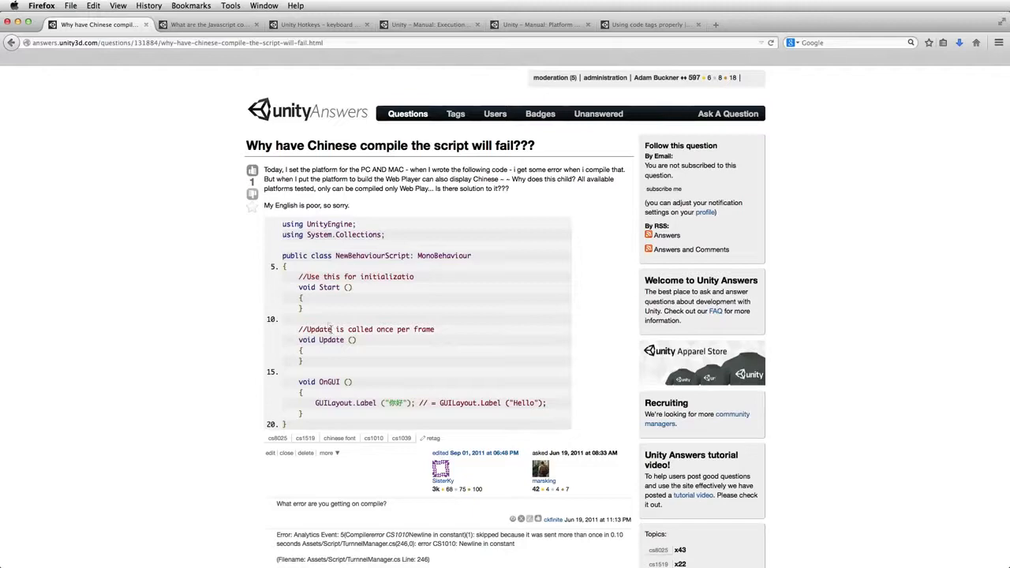
{"action": "left_click", "coordinate": [12, 43]}
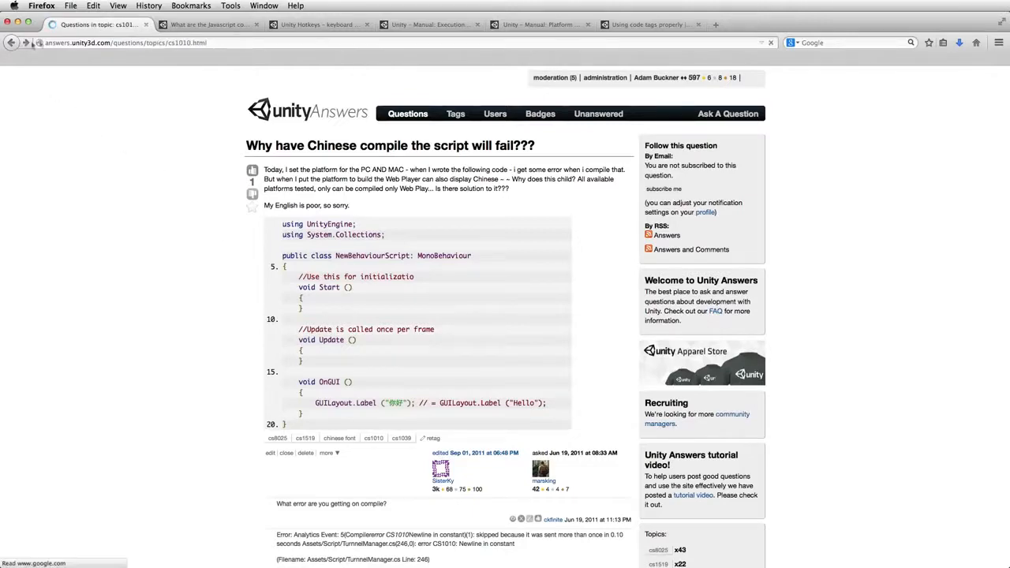
{"action": "left_click", "coordinate": [12, 44]}
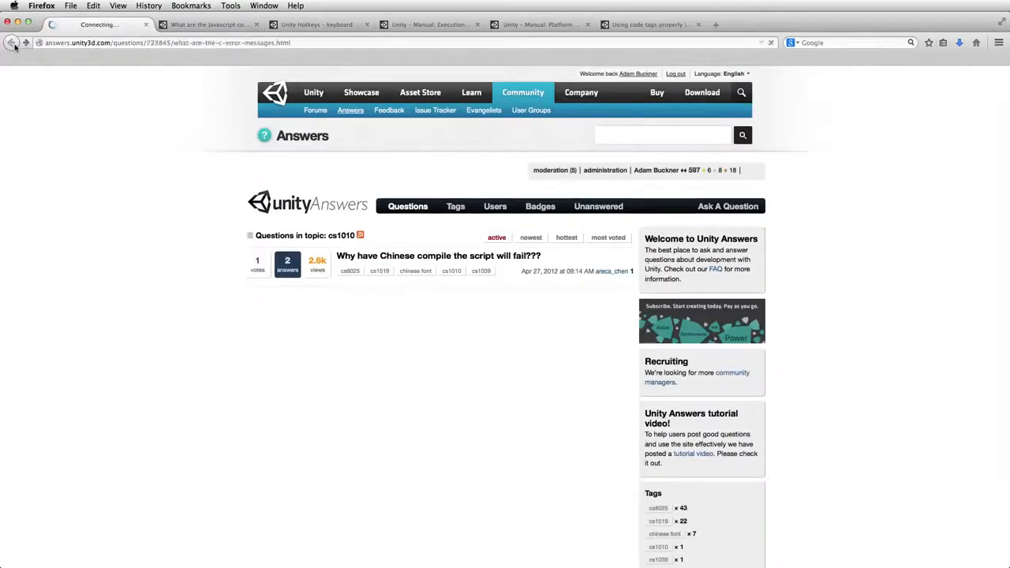
{"action": "scroll", "coordinate": [150, 217], "scroll_direction": "up", "scroll_amount": 5}
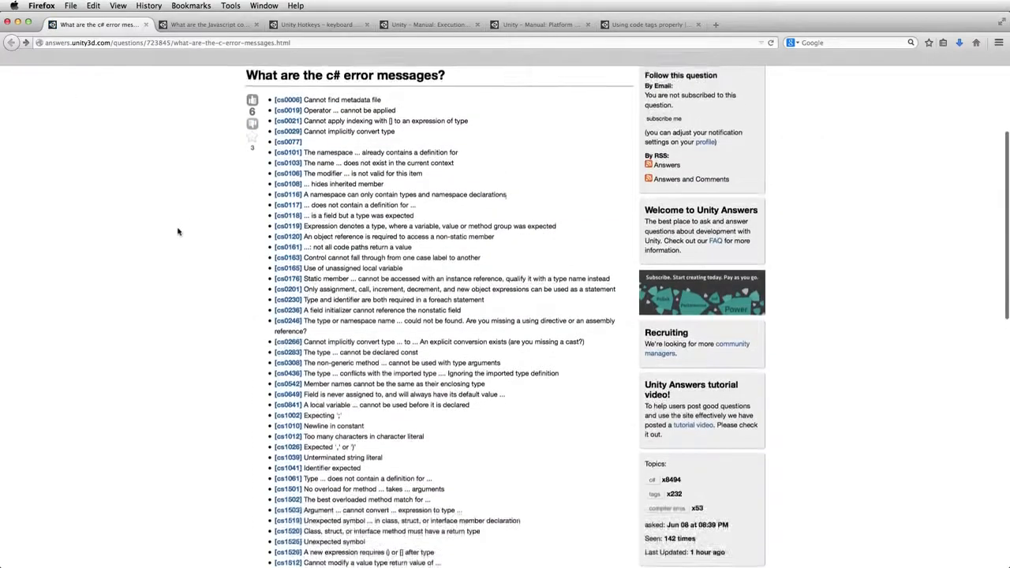
Highlight the C# error list and the words "Javascript compiler errors?" in the Javascript page's title
{"action": "left_click_drag", "start_coordinate": [498, 248], "coordinate": [226, 250]}
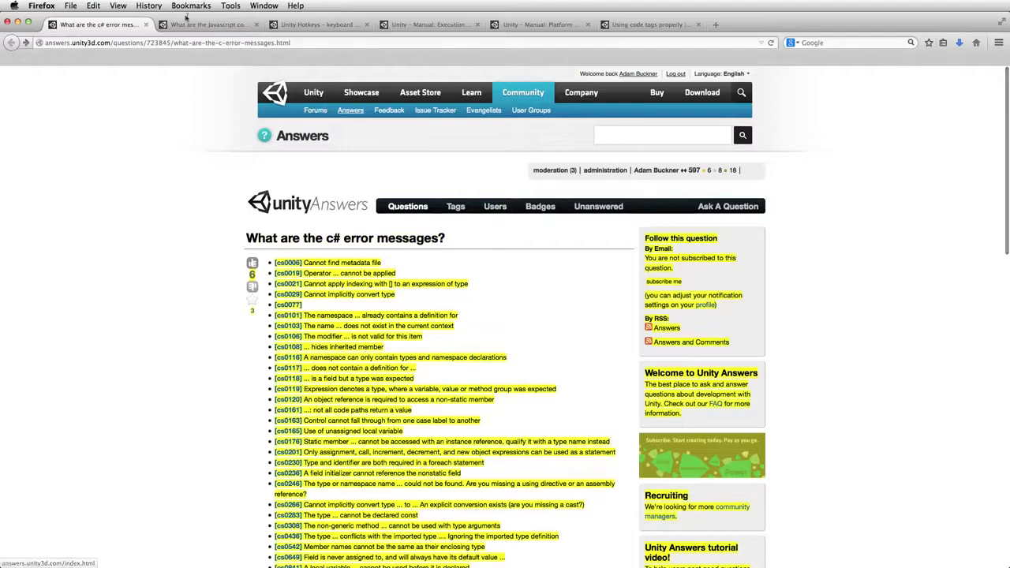
{"action": "left_click", "coordinate": [210, 24]}
{"action": "left_click_drag", "start_coordinate": [501, 239], "coordinate": [324, 231]}
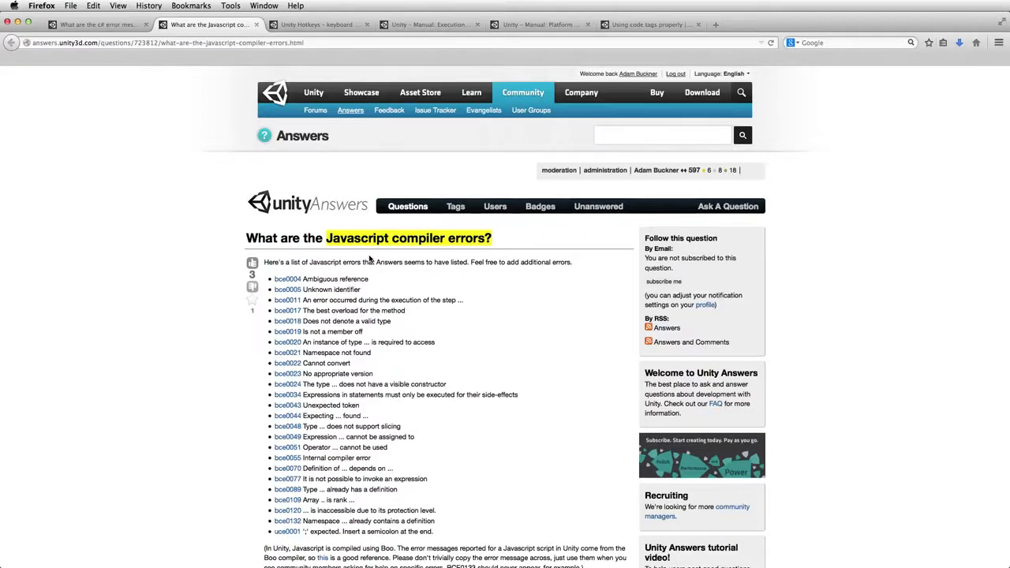
Switch to Unity and select the CS8025 "Parsing error" message in the Console
{"action": "key", "text": "super+Tab"}
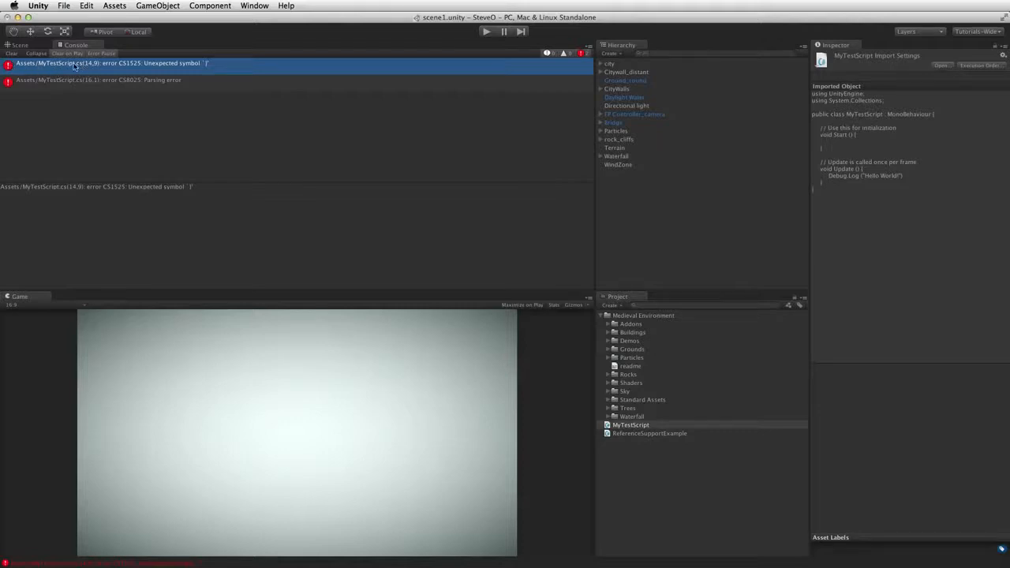
{"action": "left_click", "coordinate": [53, 80]}
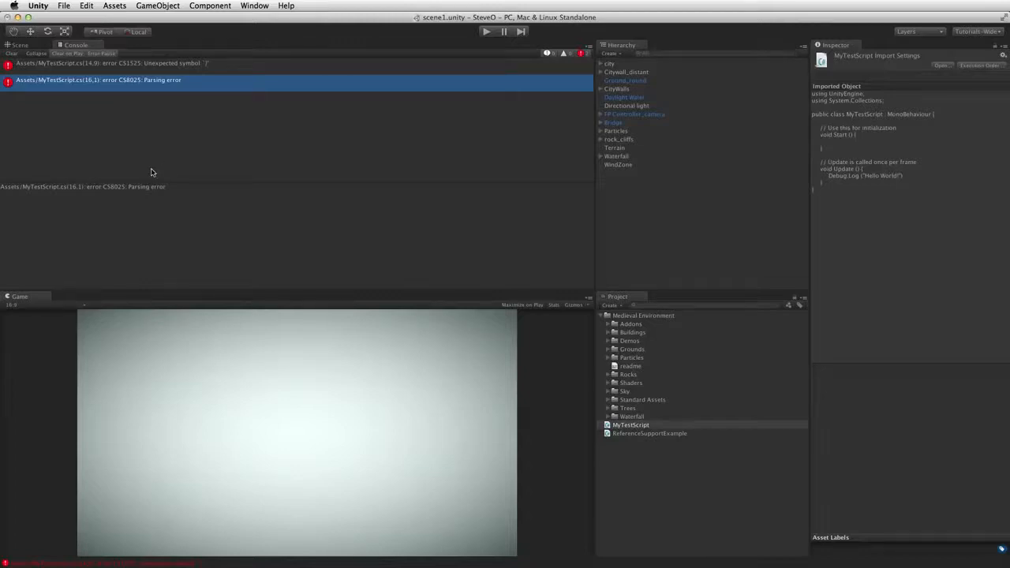
Switch to Firefox and look through the Windows and Mac shortcut tables on the Unity Hotkeys blog page
{"action": "key", "text": "super+Tab"}
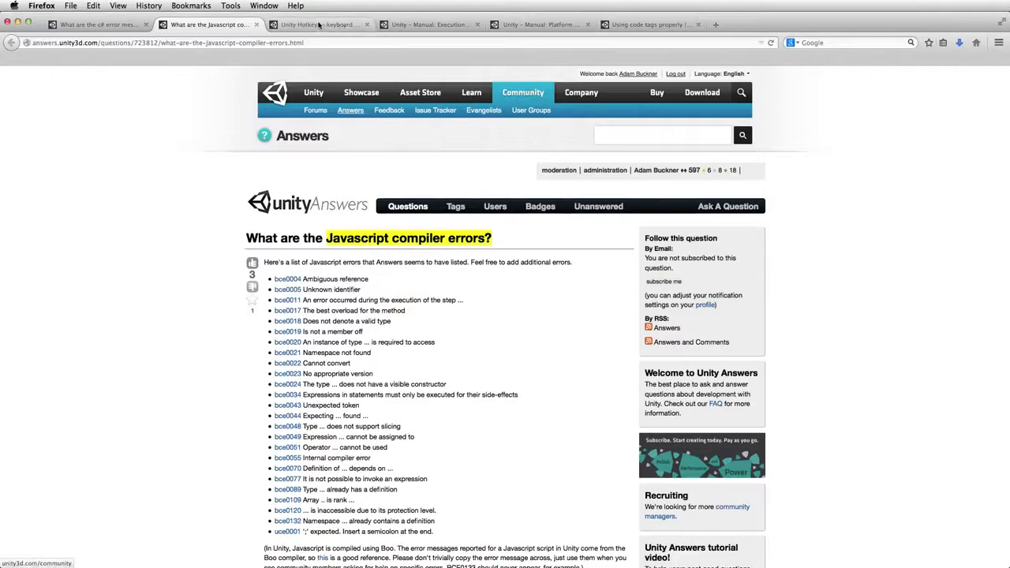
{"action": "left_click", "coordinate": [319, 25]}
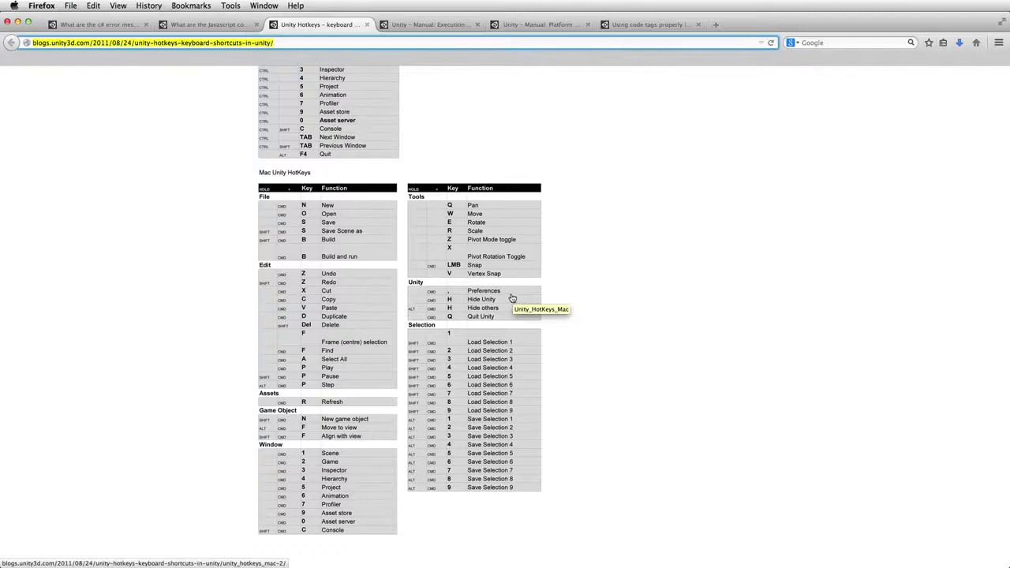
{"action": "scroll", "coordinate": [513, 304], "scroll_direction": "up", "scroll_amount": 4}
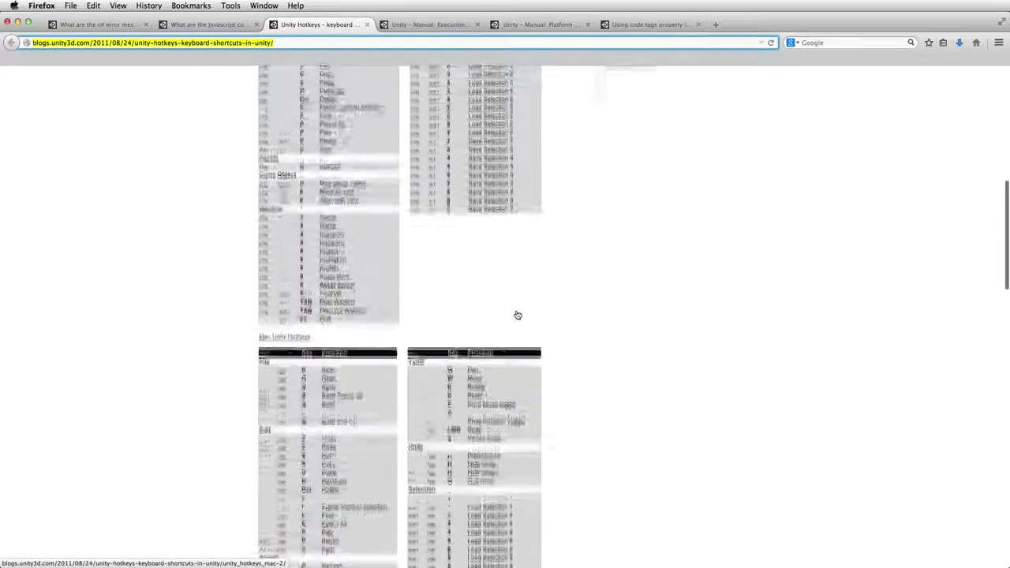
{"action": "scroll", "coordinate": [518, 315], "scroll_direction": "up", "scroll_amount": 7}
{"action": "scroll", "coordinate": [517, 315], "scroll_direction": "down", "scroll_amount": 2}
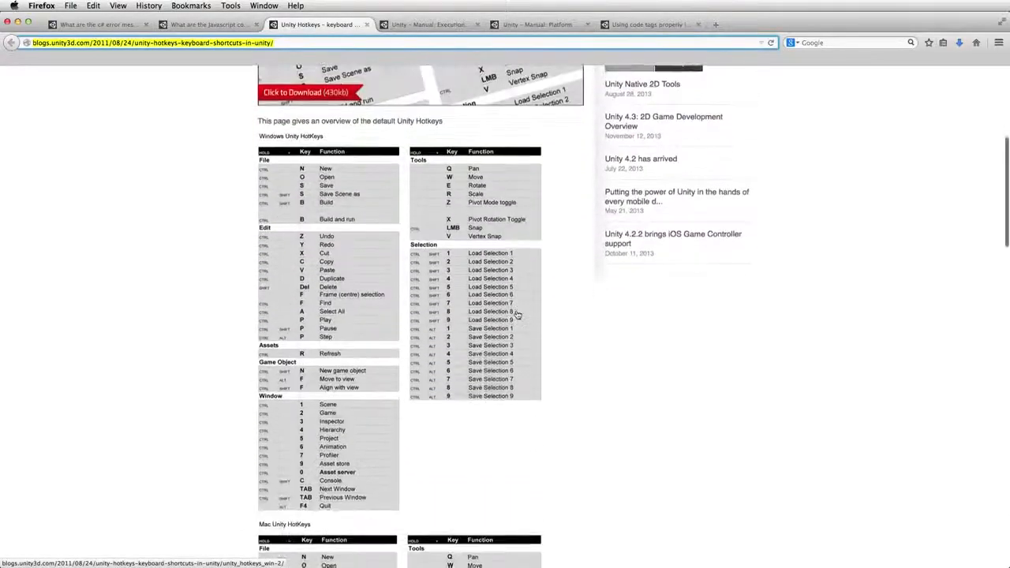
{"action": "scroll", "coordinate": [518, 315], "scroll_direction": "down", "scroll_amount": 2}
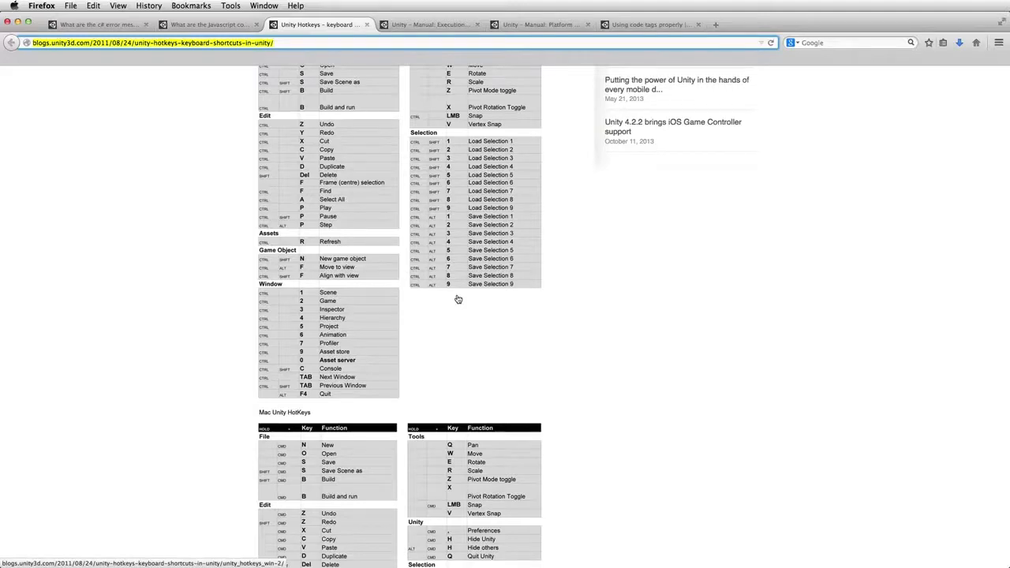
Switch to MonoDevelop, save MyTestScript.cs with the Debug.Log line ending in a semicolon, and clear the Console back in Unity
{"action": "key", "text": "super+Tab"}
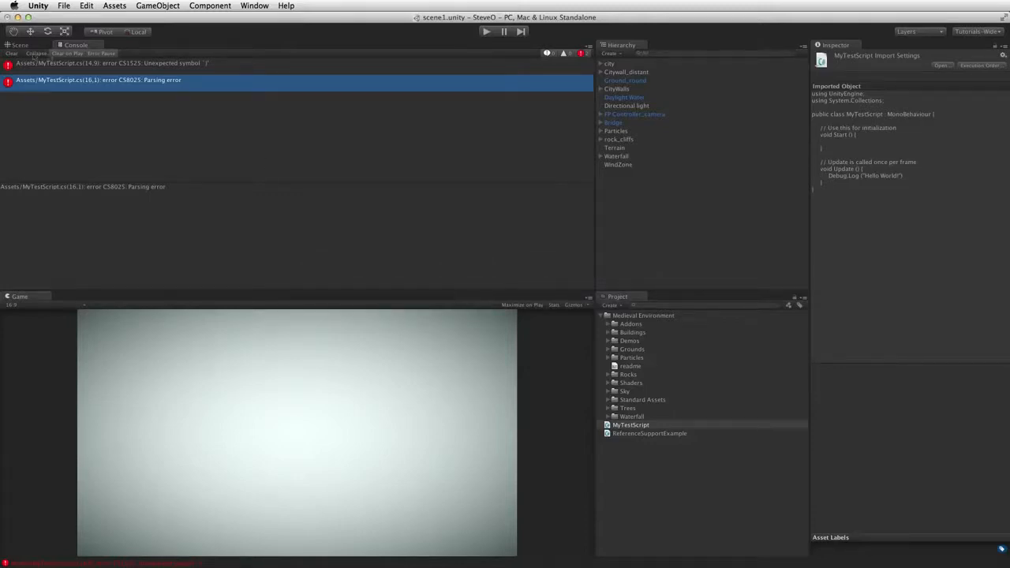
{"action": "key", "text": "super+Tab"}
{"action": "key", "text": "super+Tab"}
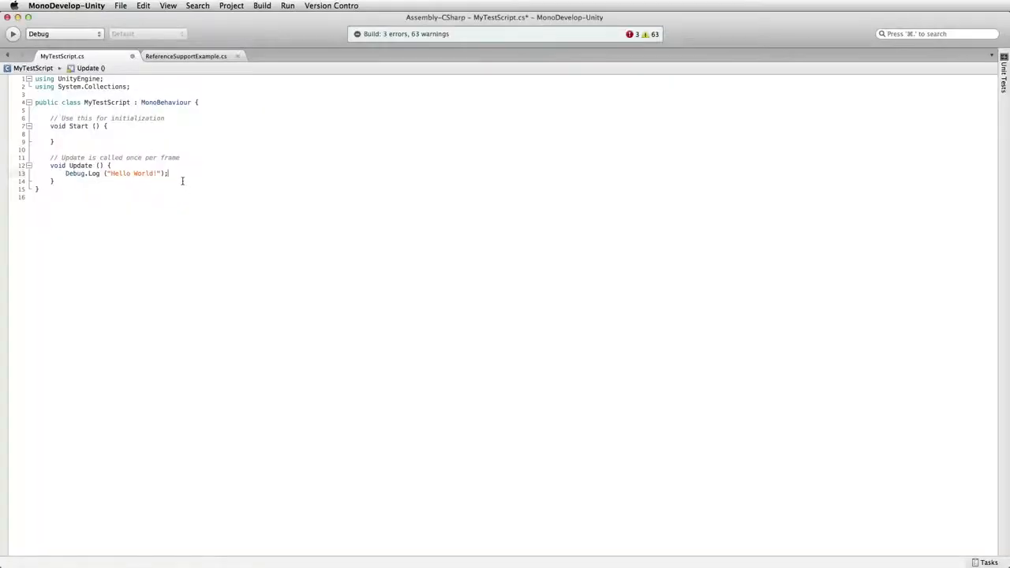
{"action": "key", "text": "super+s"}
{"action": "key", "text": "super+Tab"}
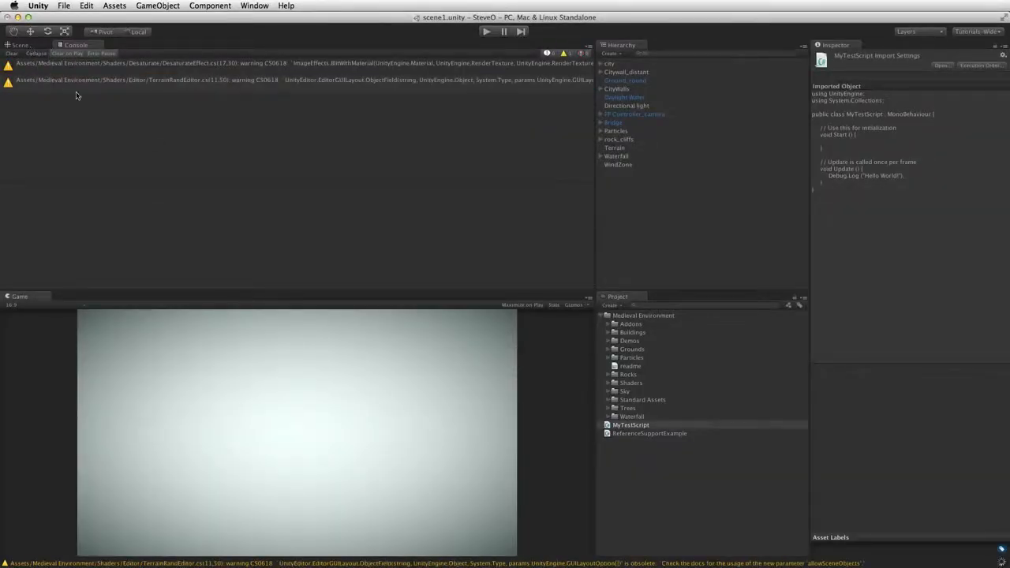
{"action": "left_click", "coordinate": [11, 53]}
Show the Scene view, select CityWalls in the Hierarchy and frame it with Frame Selected
{"action": "left_click", "coordinate": [20, 45]}
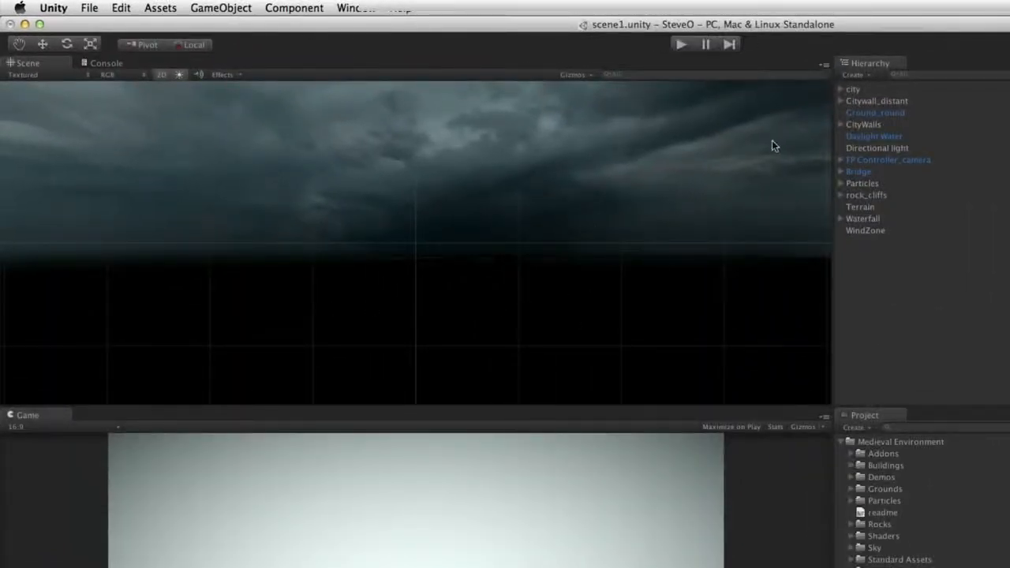
{"action": "left_click", "coordinate": [864, 127]}
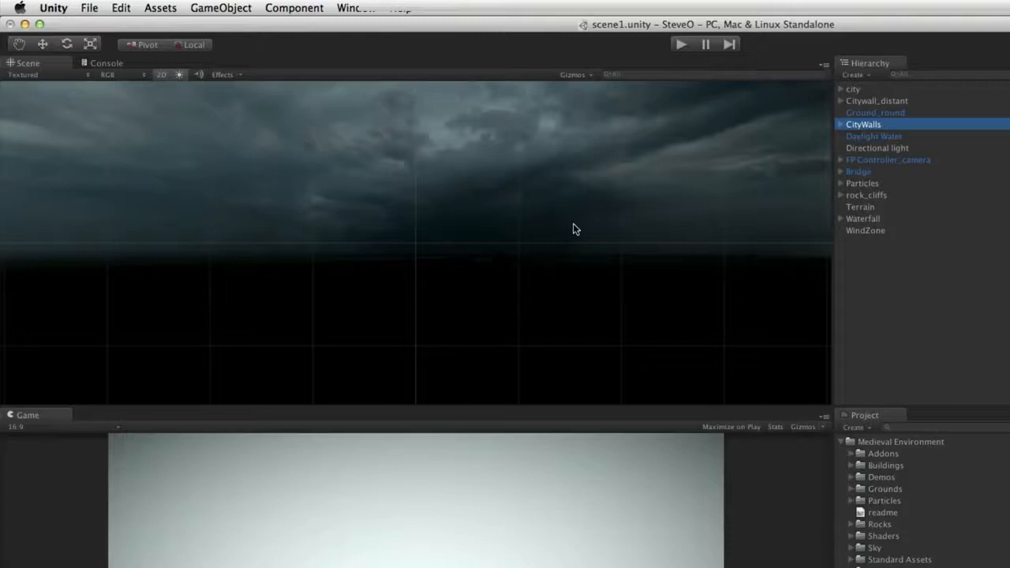
{"action": "left_click", "coordinate": [149, 6]}
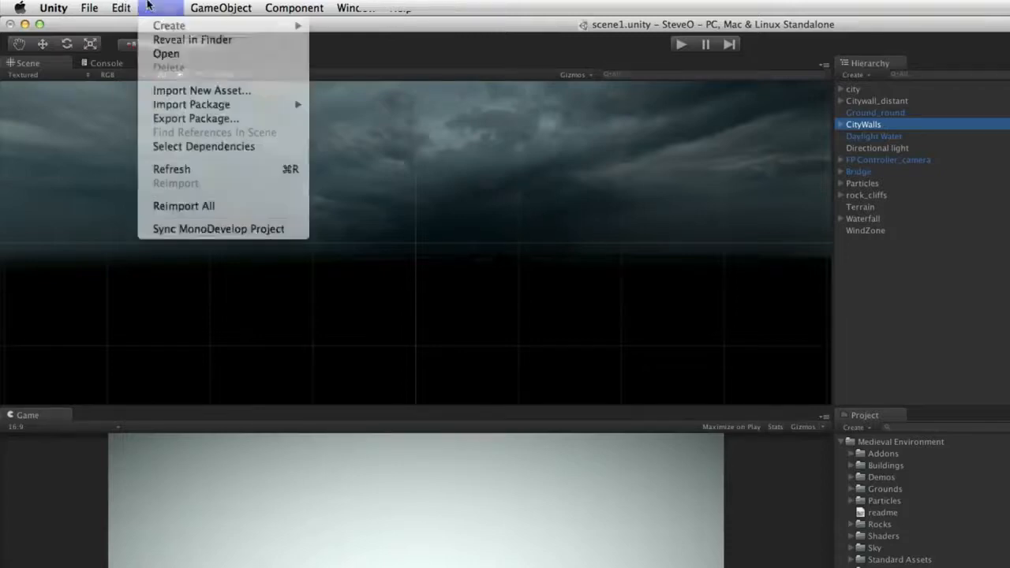
{"action": "mouse_move", "coordinate": [120, 8]}
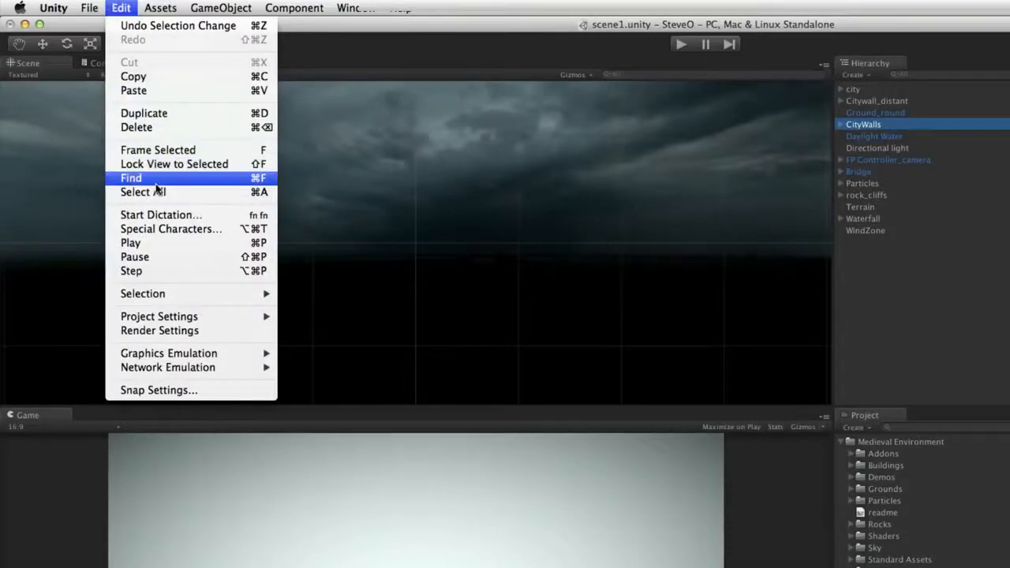
{"action": "left_click", "coordinate": [166, 155]}
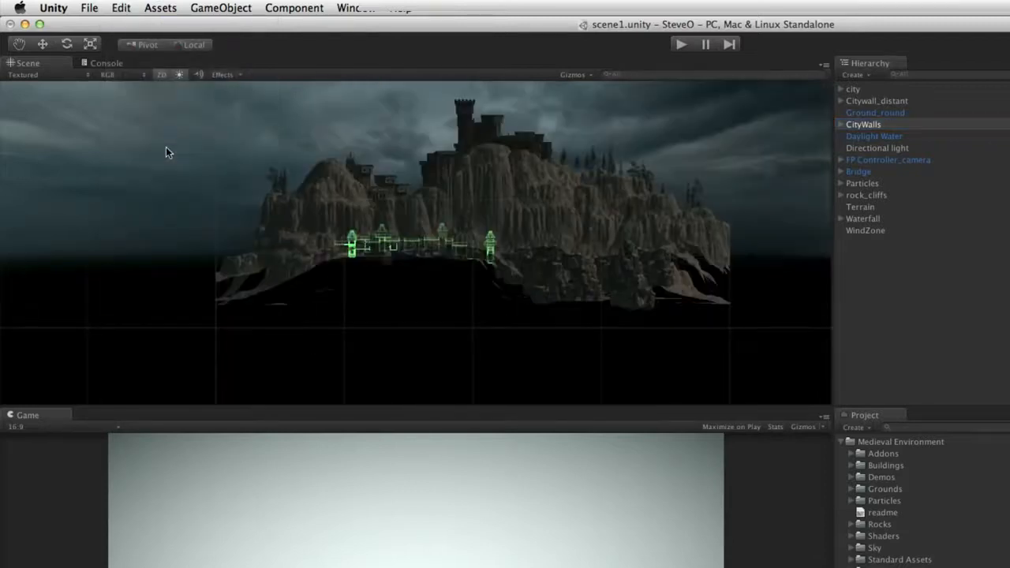
Switch the Scene view from 2D to 3D perspective and frame CityWalls at closer range
{"action": "left_click", "coordinate": [161, 74]}
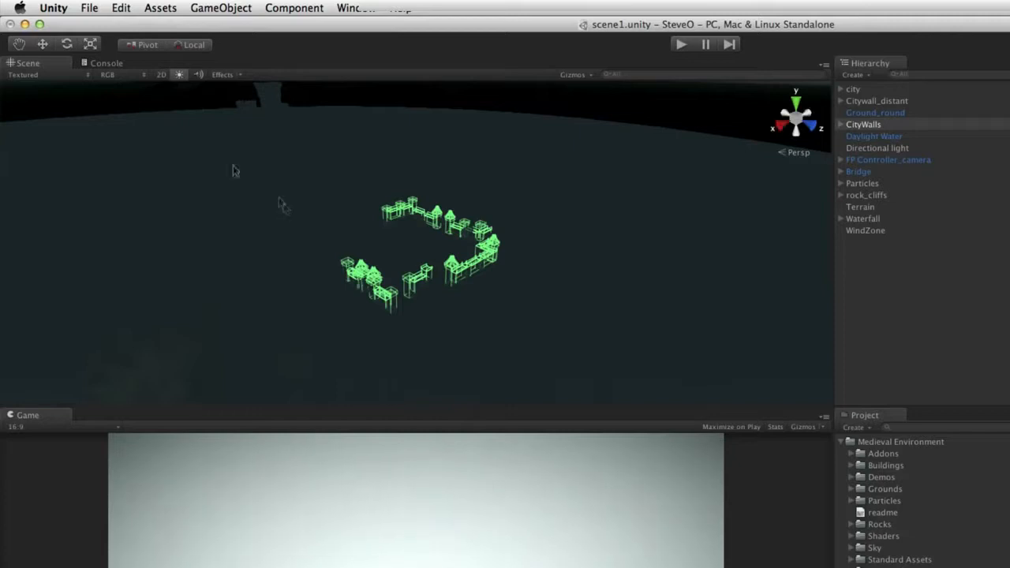
{"action": "left_click", "coordinate": [161, 75]}
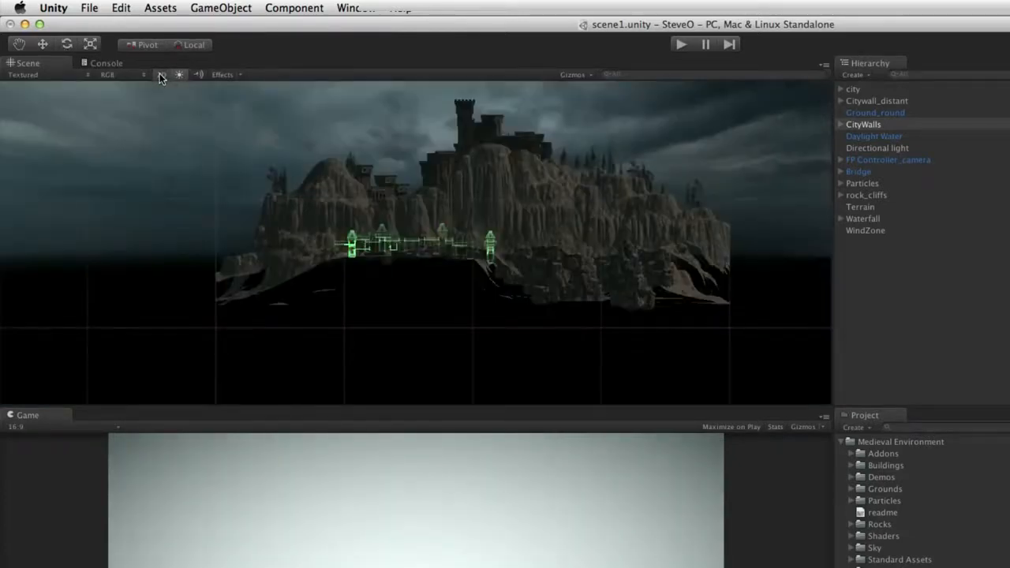
{"action": "left_click", "coordinate": [161, 75]}
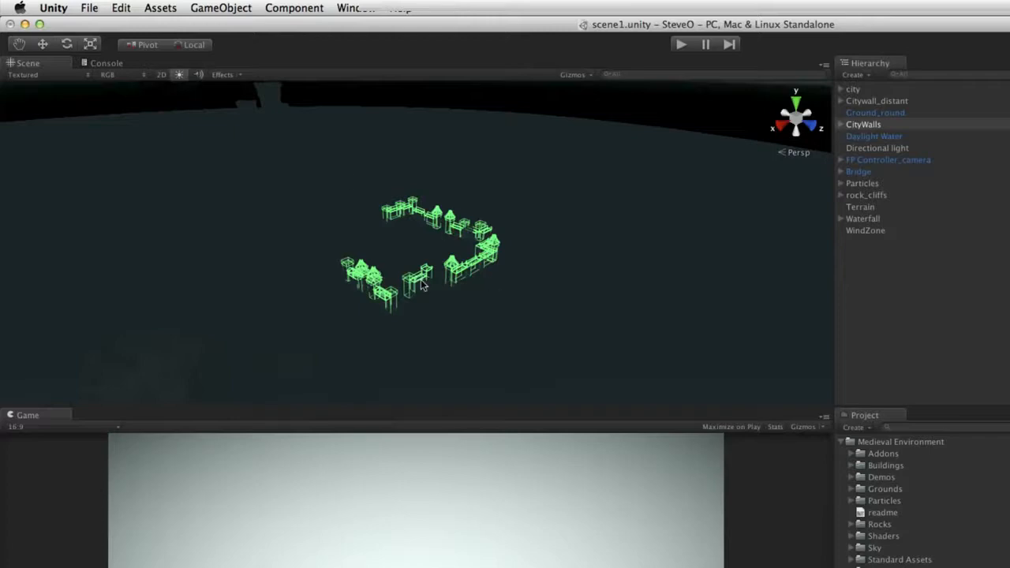
{"action": "key", "text": "f"}
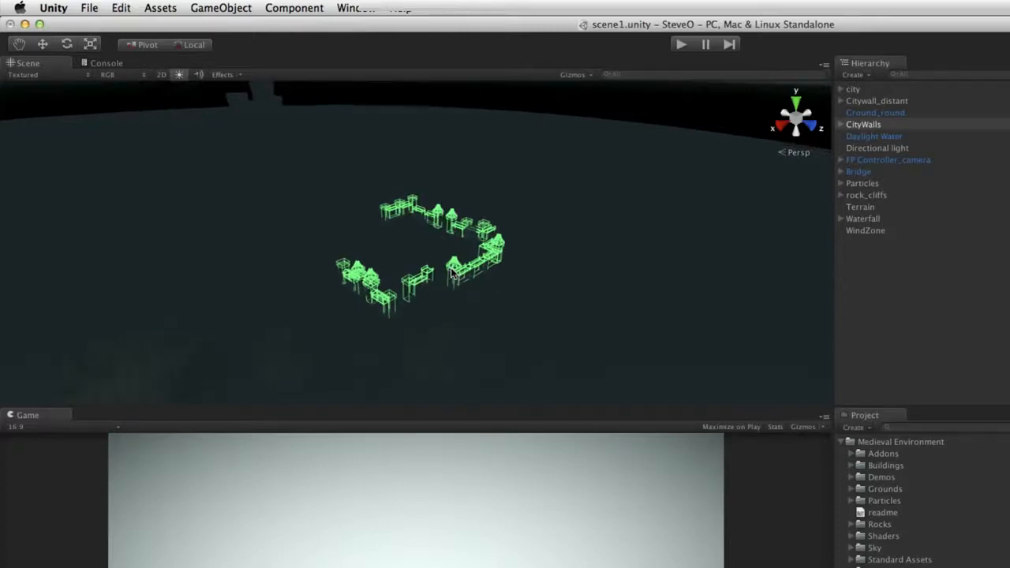
{"action": "scroll", "coordinate": [451, 271], "scroll_direction": "up", "scroll_amount": 5}
{"action": "scroll", "coordinate": [451, 270], "scroll_direction": "down", "scroll_amount": 4}
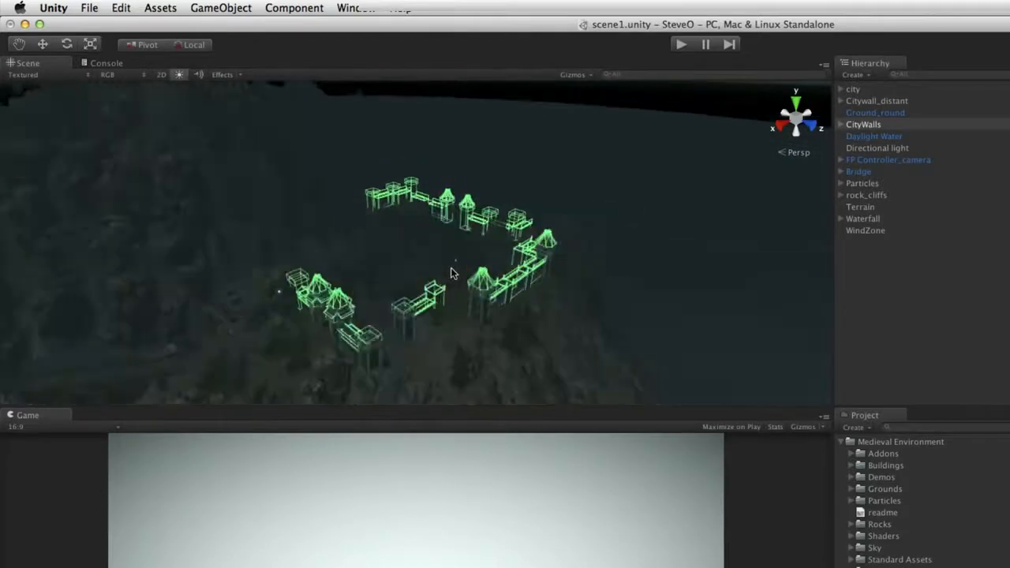
Turn off the Fog effect in the Scene view and bring the walled city closer
{"action": "left_click", "coordinate": [240, 77]}
{"action": "left_click", "coordinate": [235, 100]}
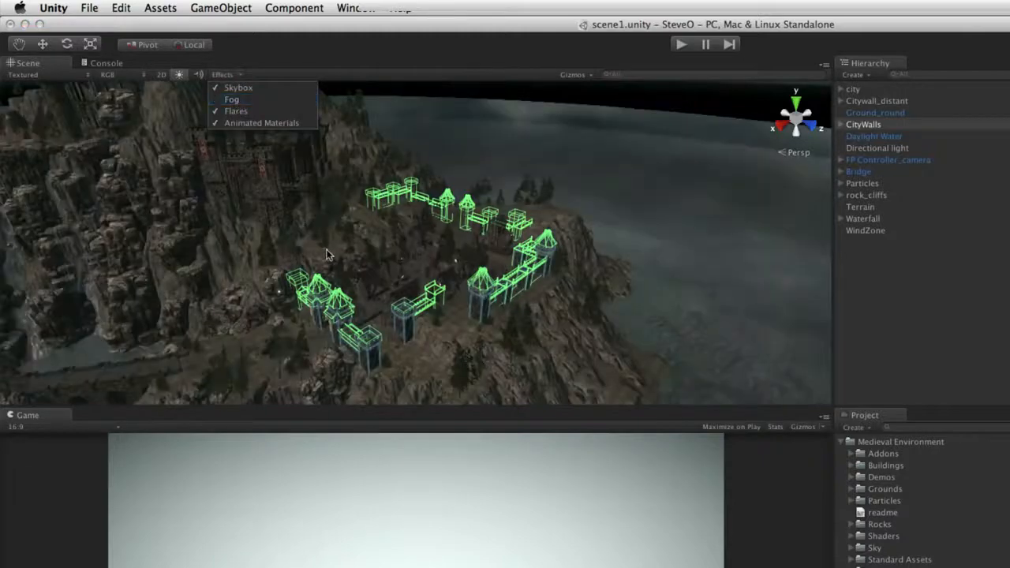
{"action": "scroll", "coordinate": [328, 255], "scroll_direction": "up", "scroll_amount": 8}
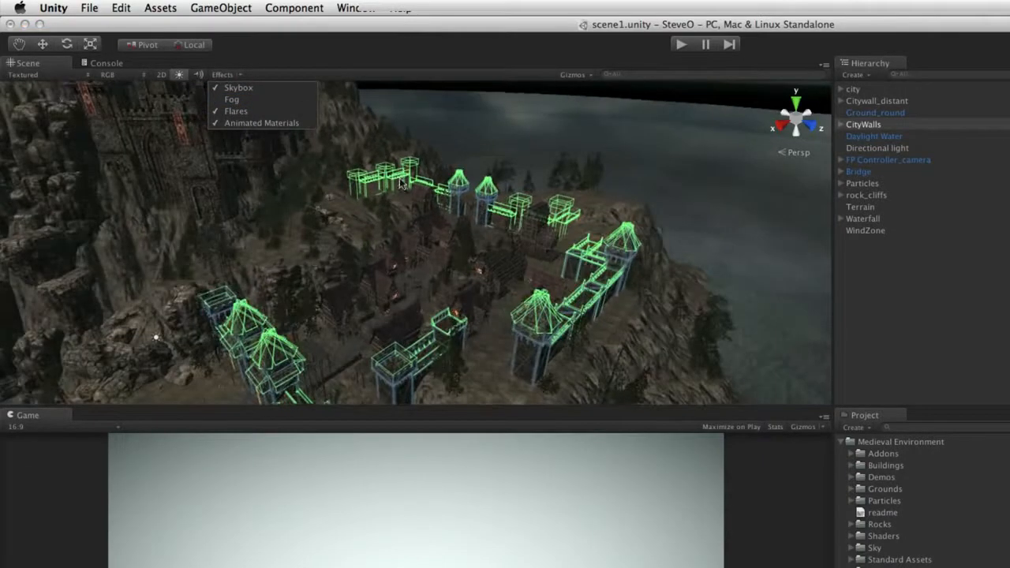
{"action": "left_click", "coordinate": [241, 76]}
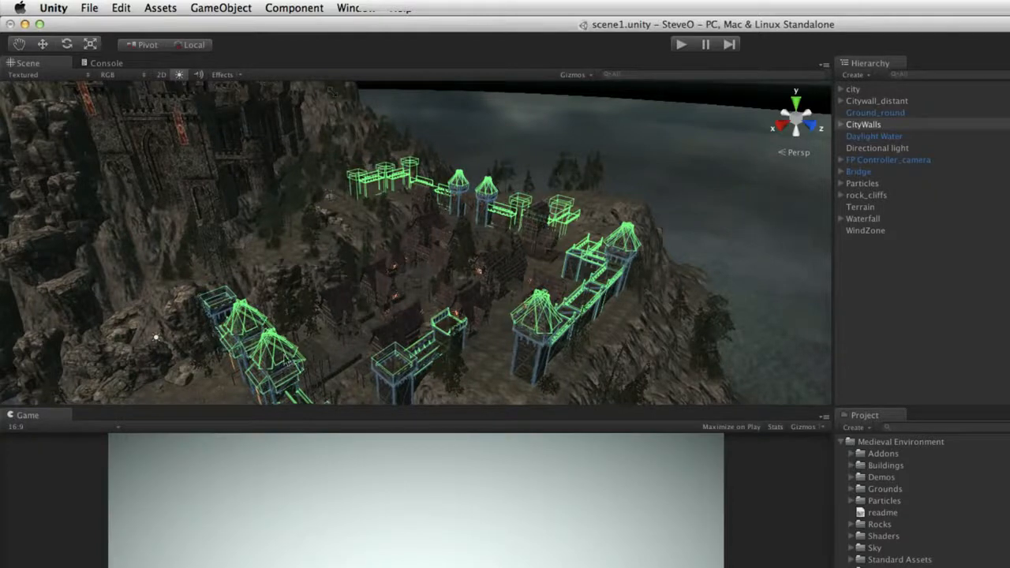
Select a Rags1 object in the village and a Lantern1 from the Hierarchy, framing each in the Scene view
{"action": "left_click", "coordinate": [417, 284]}
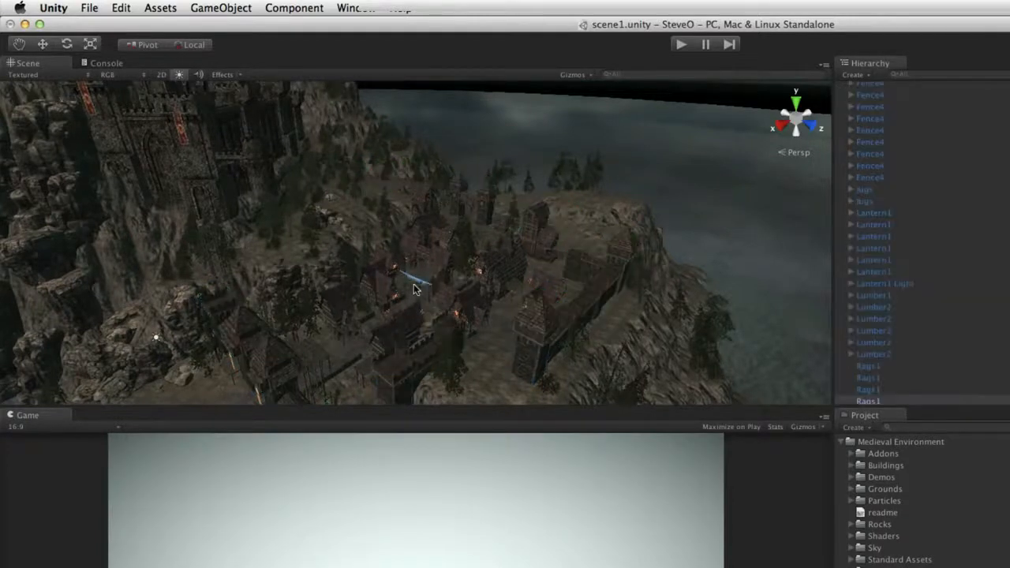
{"action": "key", "text": "f"}
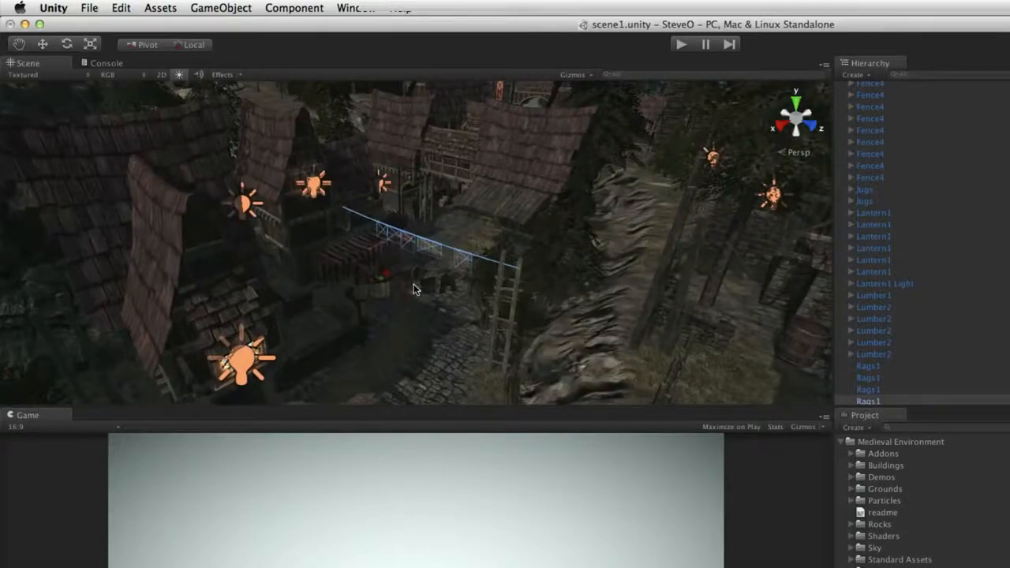
{"action": "left_click", "coordinate": [891, 249]}
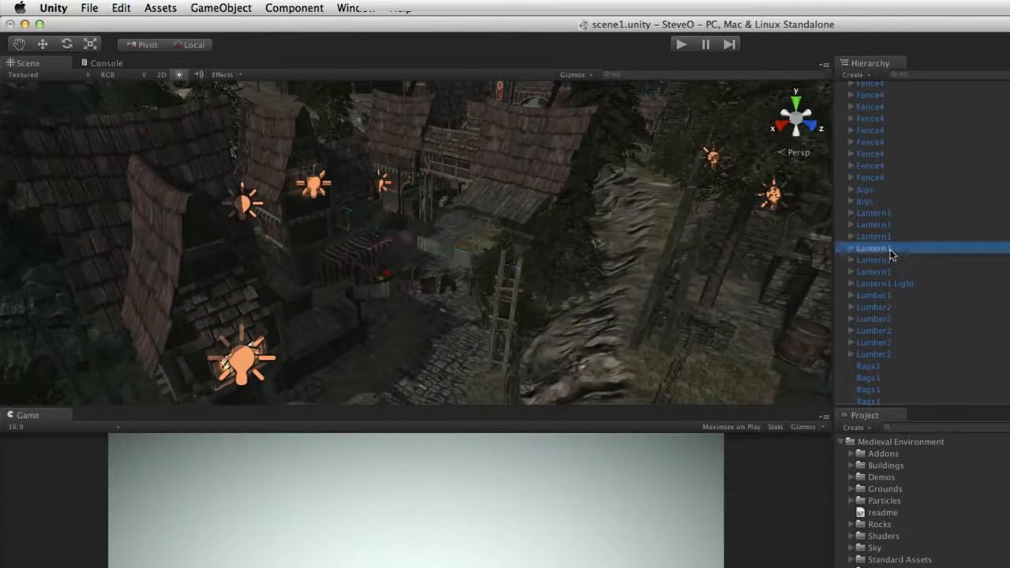
{"action": "key", "text": "f"}
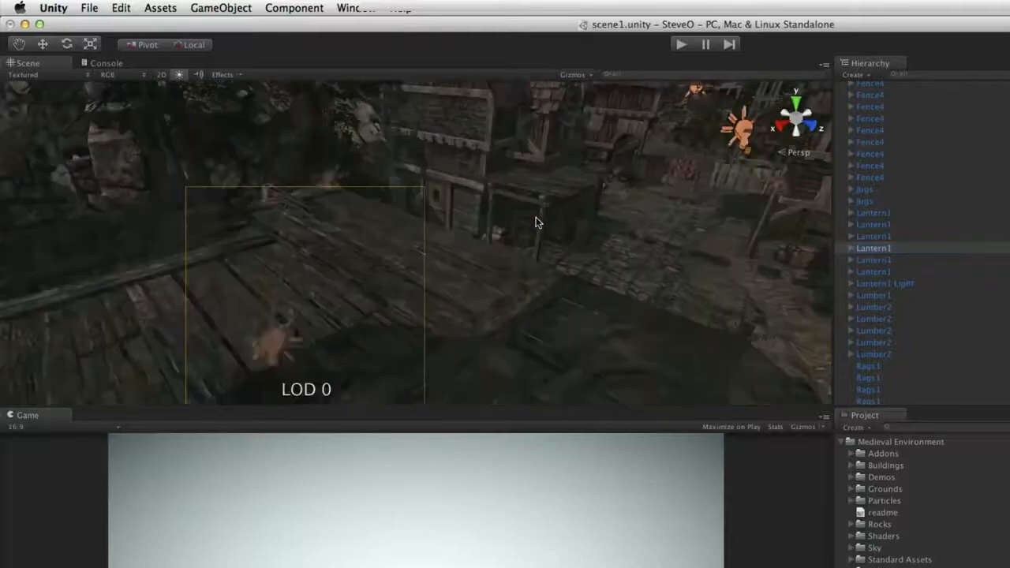
Orbit around the framed Lantern1 and pull the Scene view back to an elevated view over the city
{"action": "right_click_drag", "start_coordinate": [479, 225], "coordinate": [574, 123]}
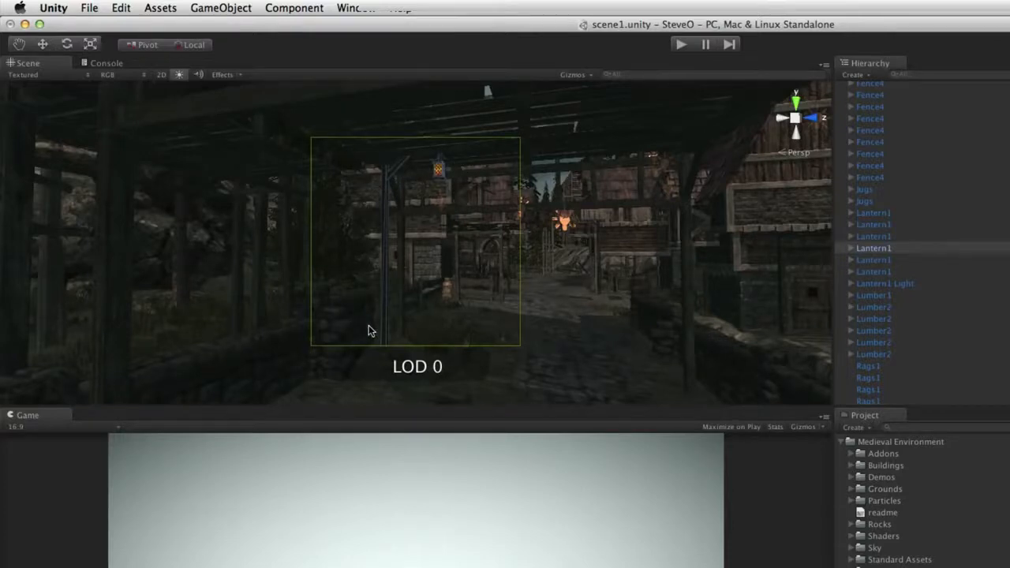
{"action": "scroll", "coordinate": [368, 330], "scroll_direction": "down", "scroll_amount": 2}
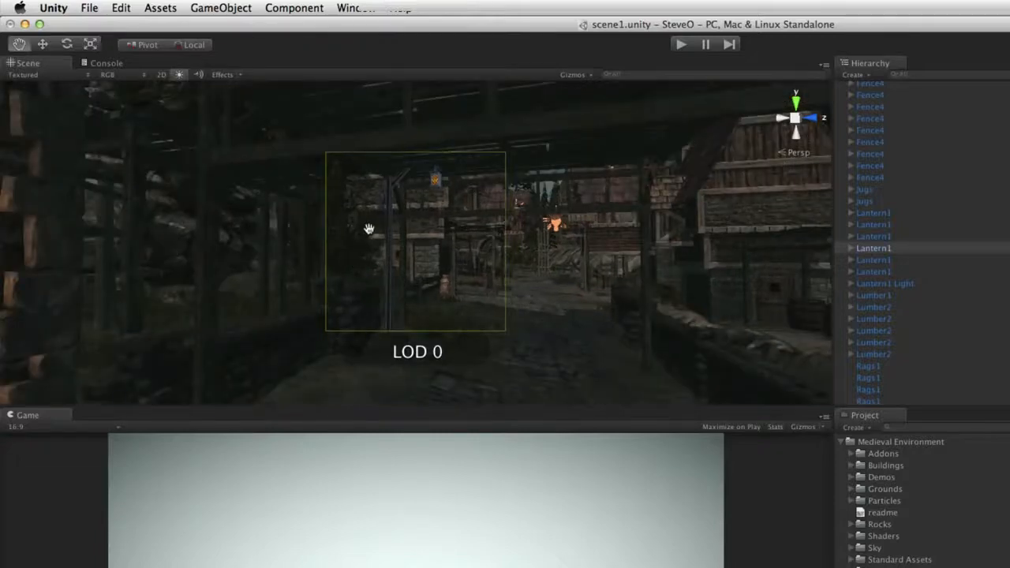
{"action": "scroll", "coordinate": [369, 229], "scroll_direction": "down", "scroll_amount": 3}
{"action": "scroll", "coordinate": [442, 398], "scroll_direction": "down", "scroll_amount": 2}
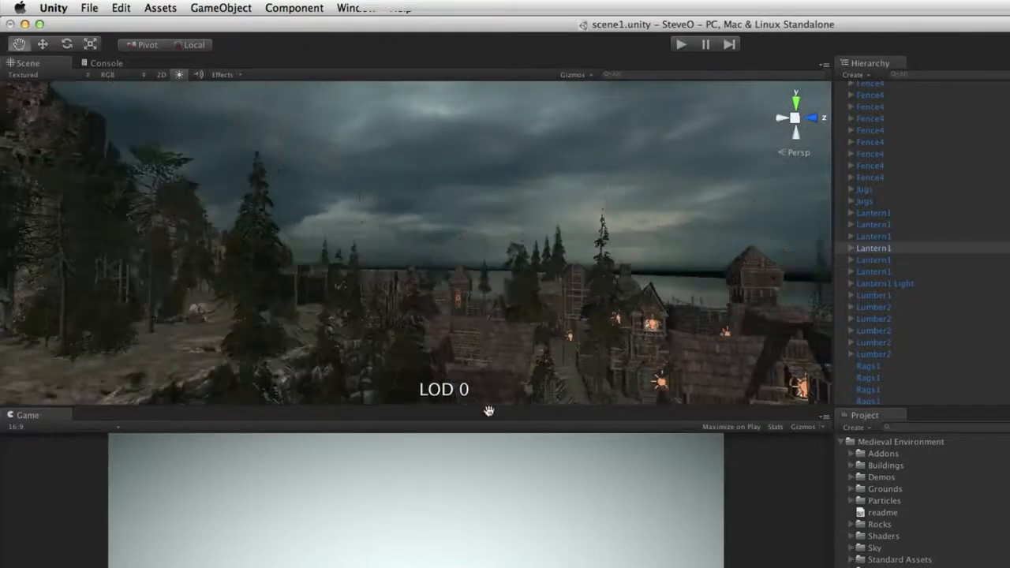
{"action": "left_click_drag", "start_coordinate": [484, 292], "coordinate": [566, 364], "text": "alt"}
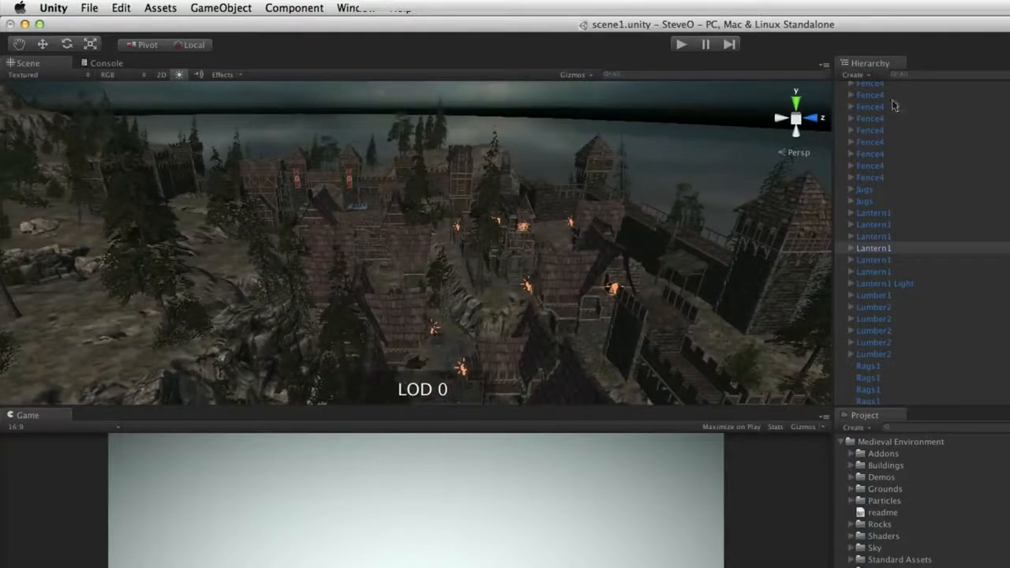
Collapse the city group in the Hierarchy and open the list of game objects that can be created
{"action": "scroll", "coordinate": [947, 150], "scroll_direction": "up", "scroll_amount": 6}
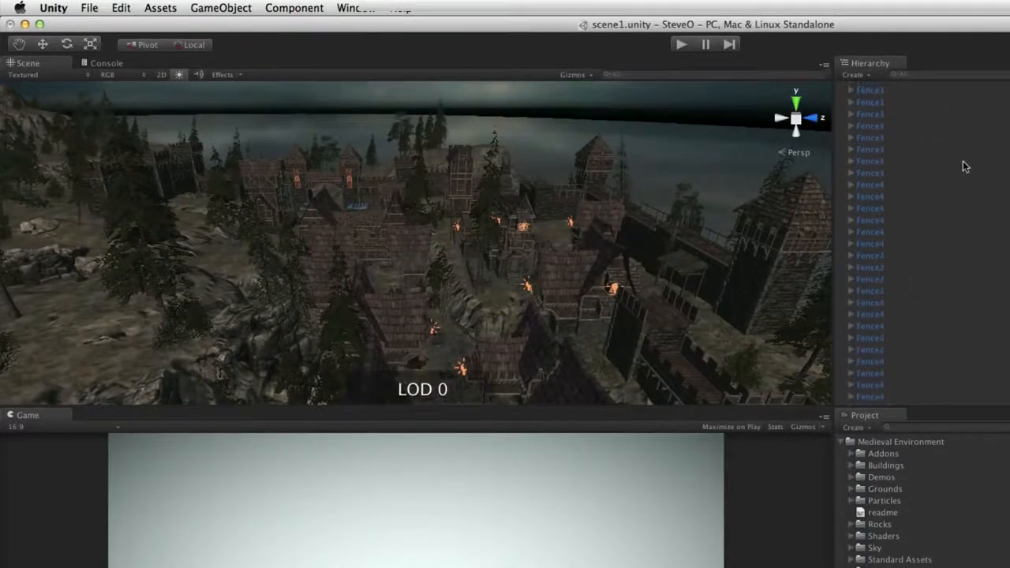
{"action": "scroll", "coordinate": [963, 166], "scroll_direction": "up", "scroll_amount": 5}
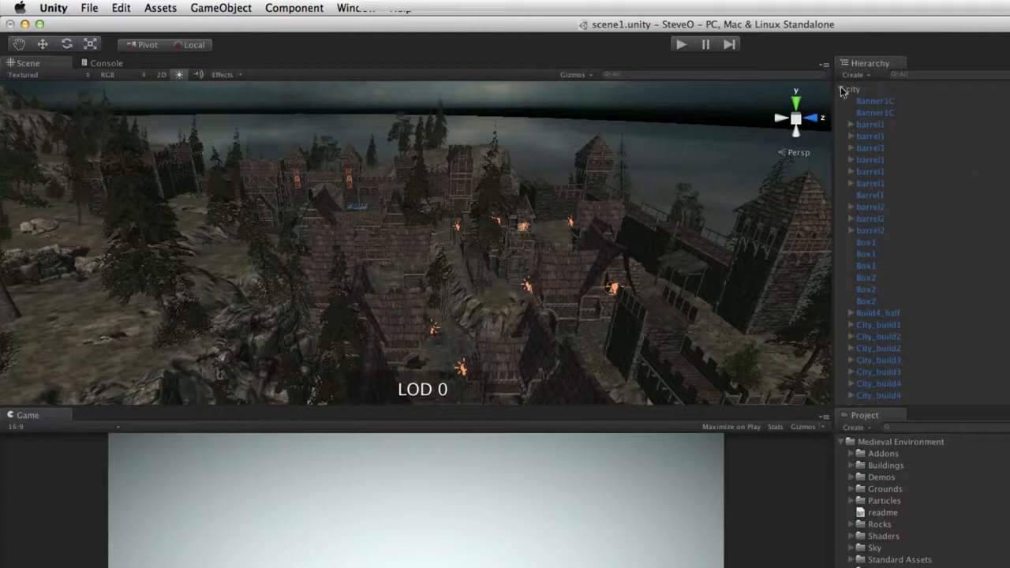
{"action": "left_click", "coordinate": [842, 90]}
{"action": "left_click", "coordinate": [854, 74]}
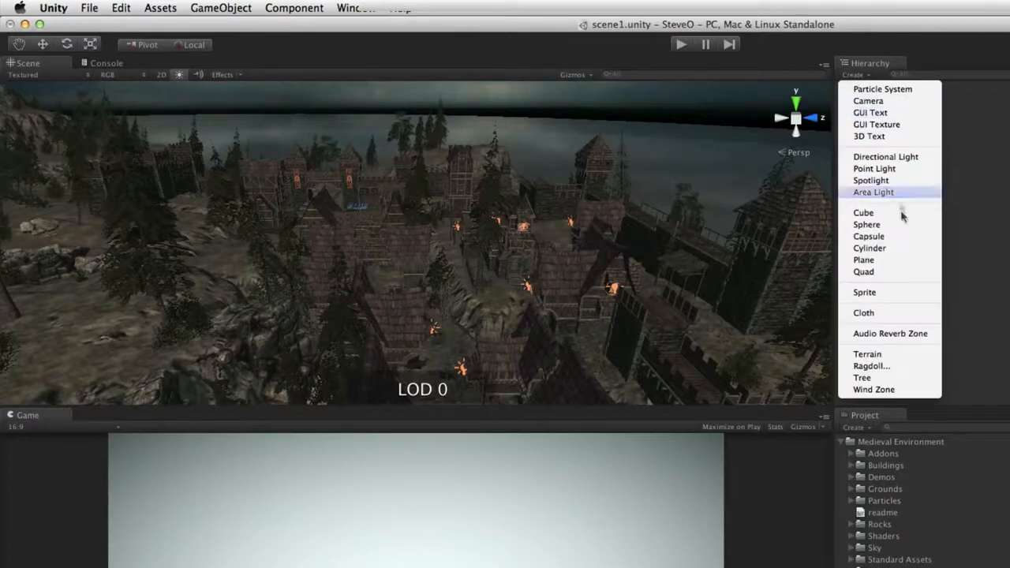
Create a sphere in the scene and frame the view on it
{"action": "left_click", "coordinate": [891, 225]}
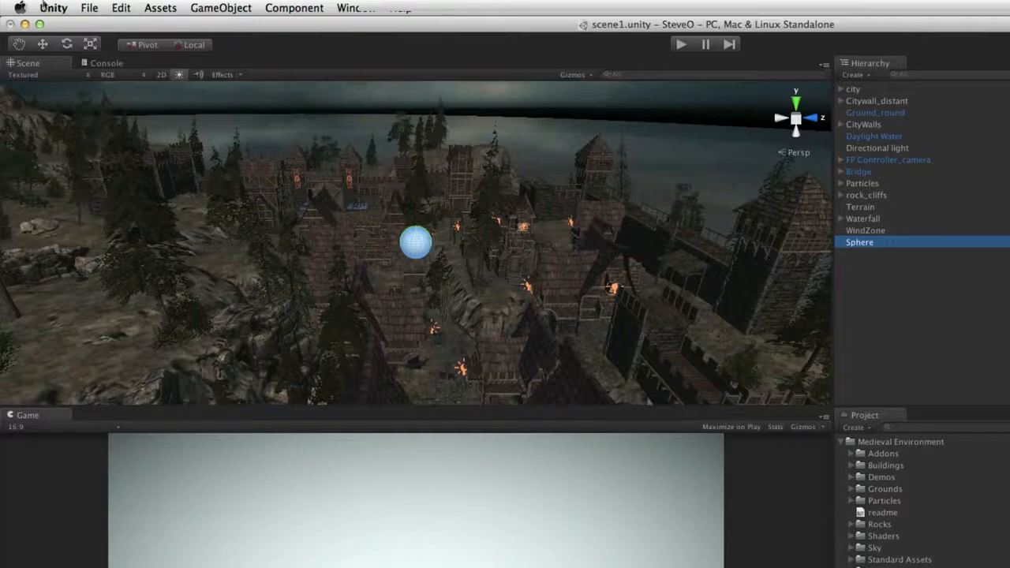
{"action": "left_click", "coordinate": [121, 8]}
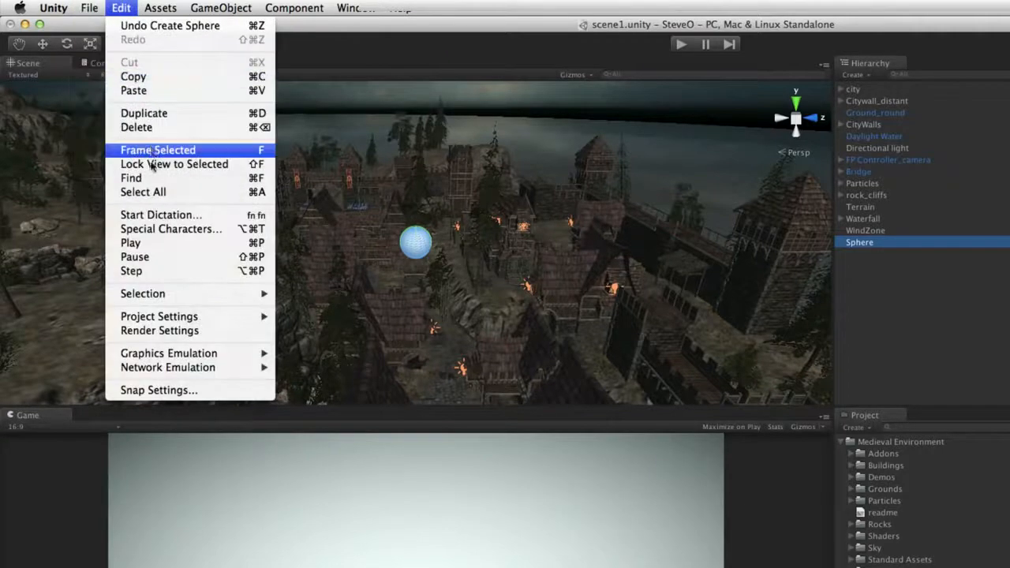
{"action": "left_click", "coordinate": [157, 151]}
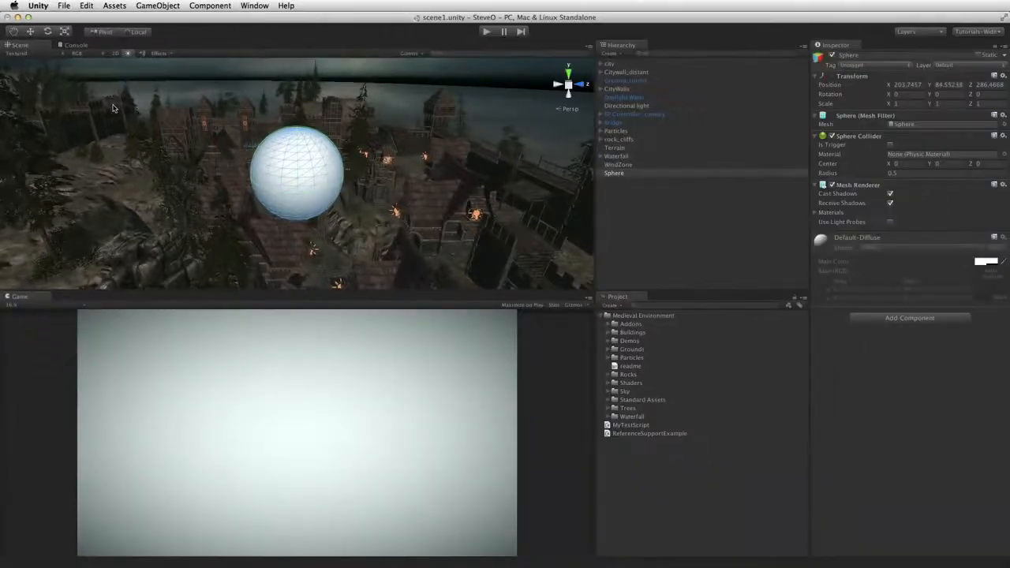
{"action": "left_click", "coordinate": [619, 174]}
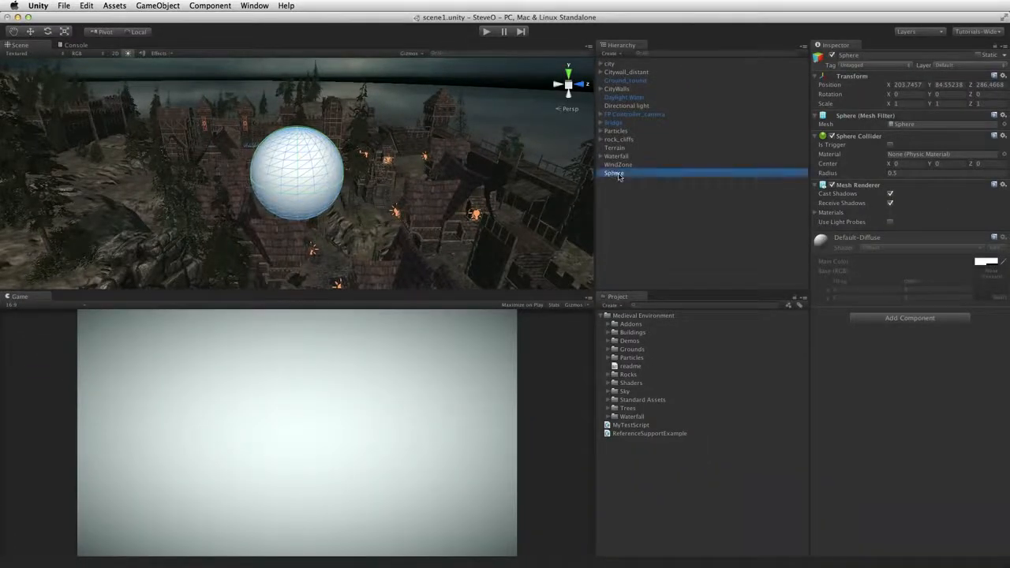
{"action": "left_click", "coordinate": [936, 319]}
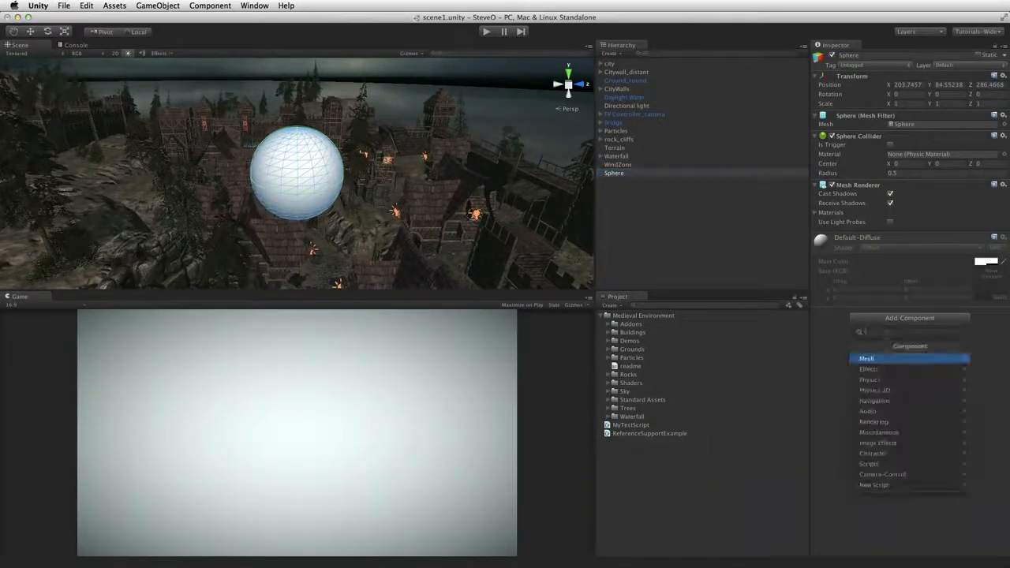
{"action": "left_click", "coordinate": [874, 380]}
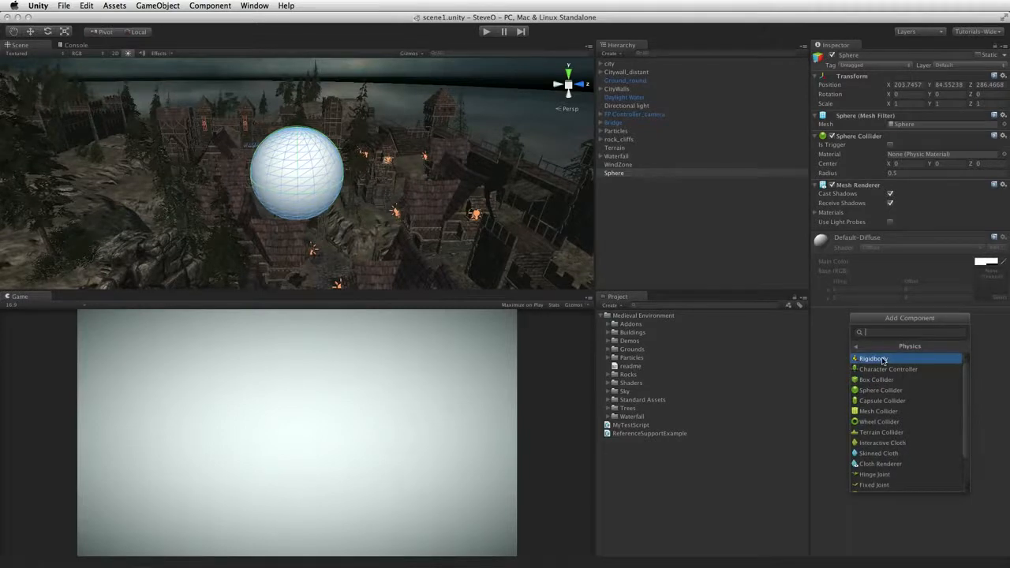
{"action": "left_click", "coordinate": [883, 360]}
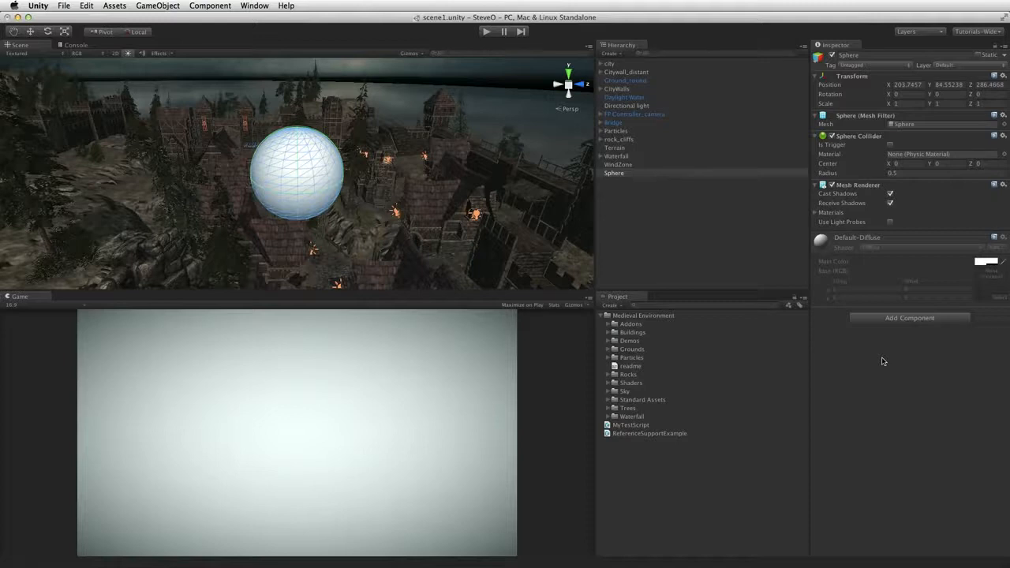
Add a Rigidbody component to the sphere
{"action": "key", "text": "super+shift+a"}
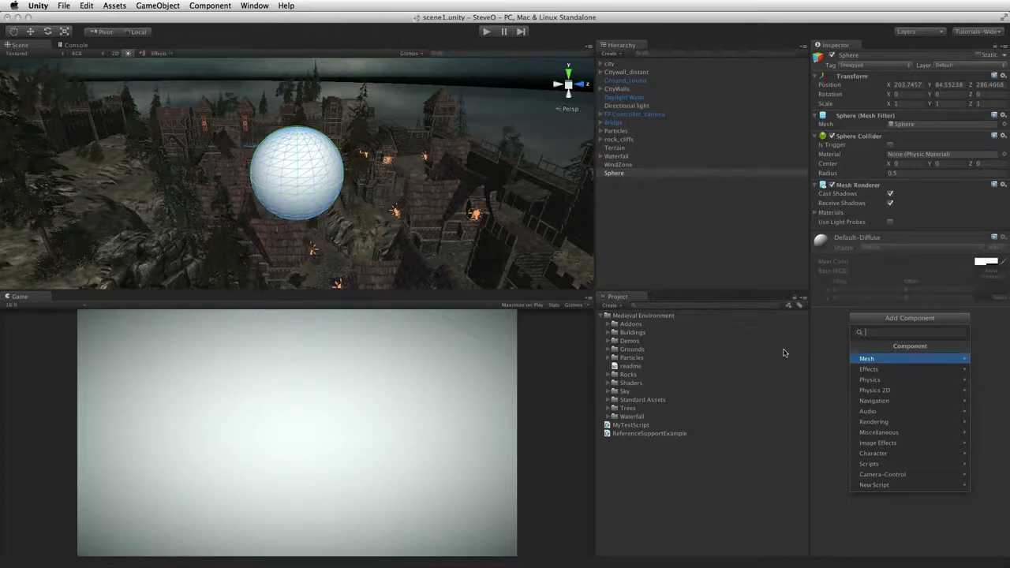
{"action": "type", "text": "ri"}
{"action": "key", "text": "Return"}
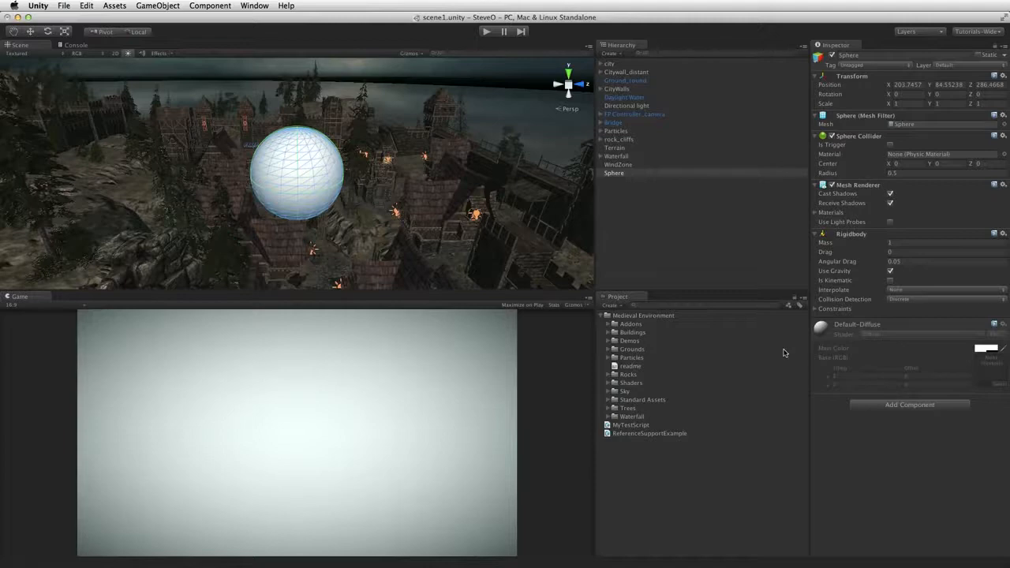
Save the scene and test the sphere's fall in play mode, stopping playback when done
{"action": "key", "text": "super+s"}
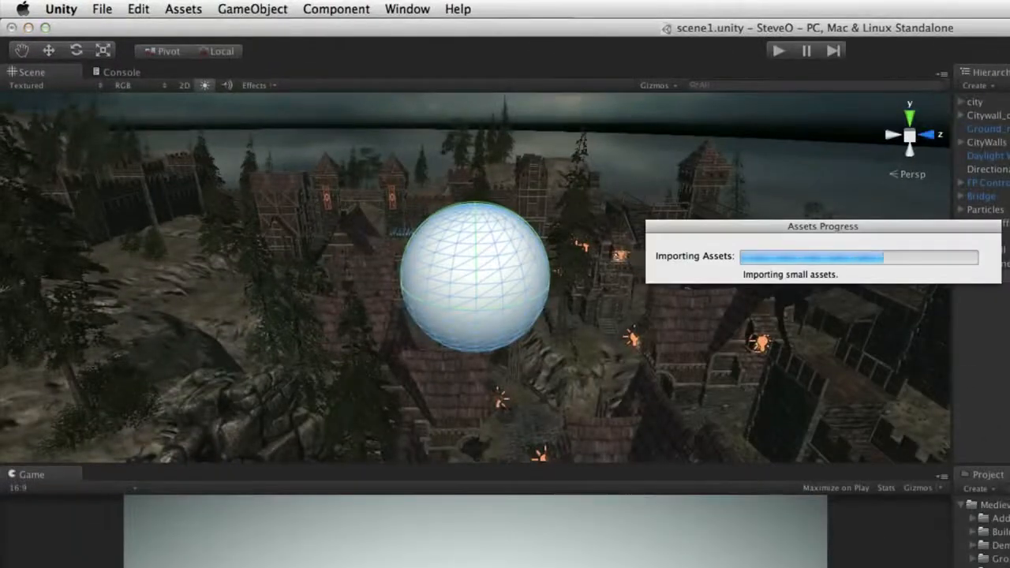
{"action": "key", "text": "super+p"}
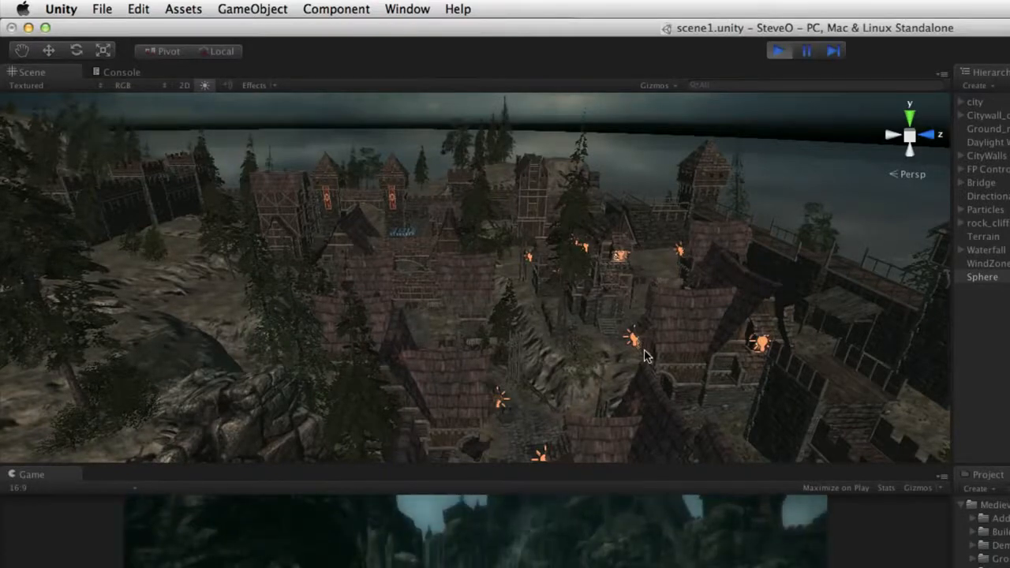
{"action": "left_click", "coordinate": [780, 52]}
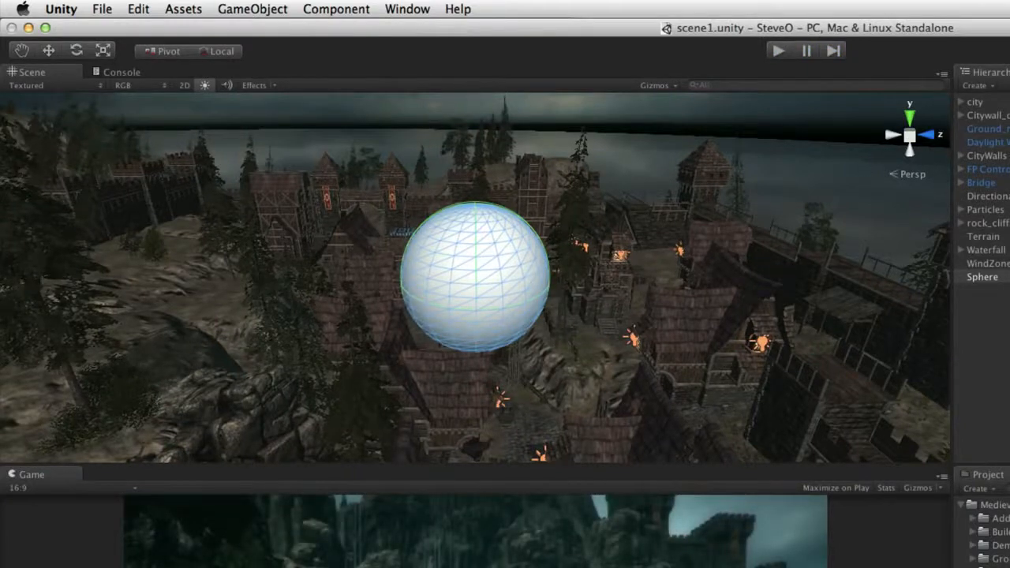
Set the sphere's Y position to 150 and lock the scene view to it
{"action": "key", "text": "super+BackSpace"}
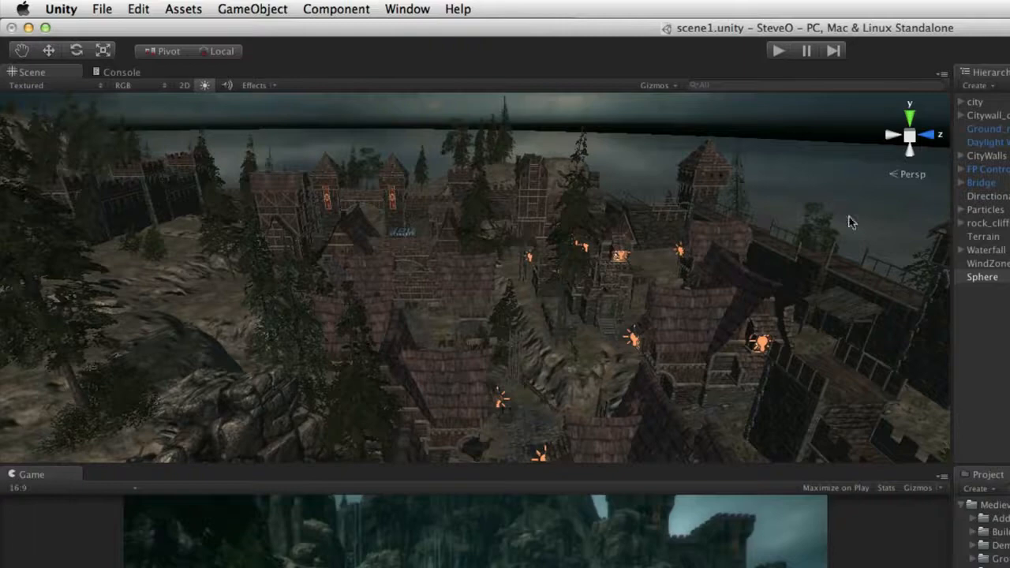
{"action": "key", "text": "f"}
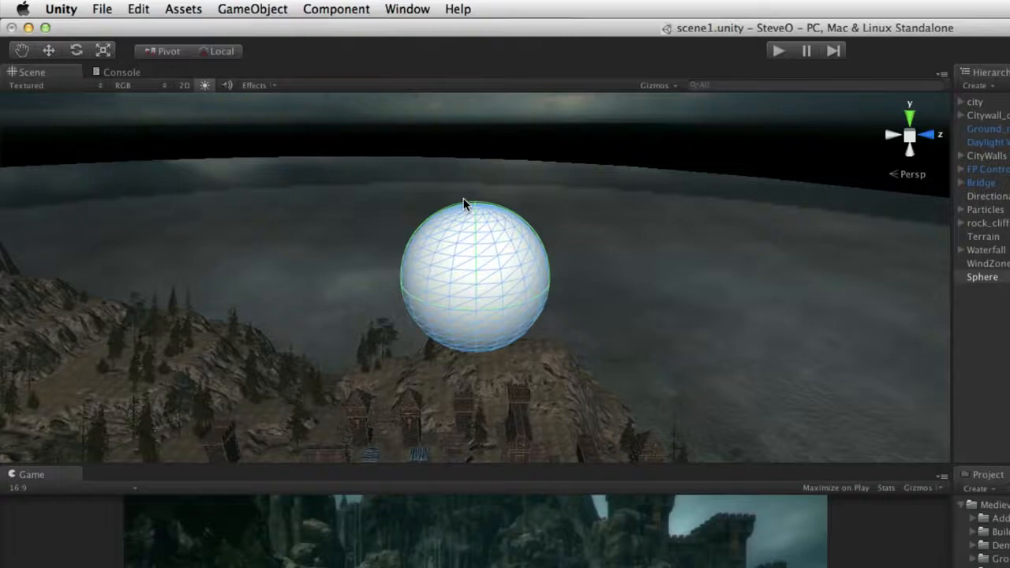
Run the scene twice in play mode to follow the falling sphere, stopping playback after each run
{"action": "key", "text": "super+p"}
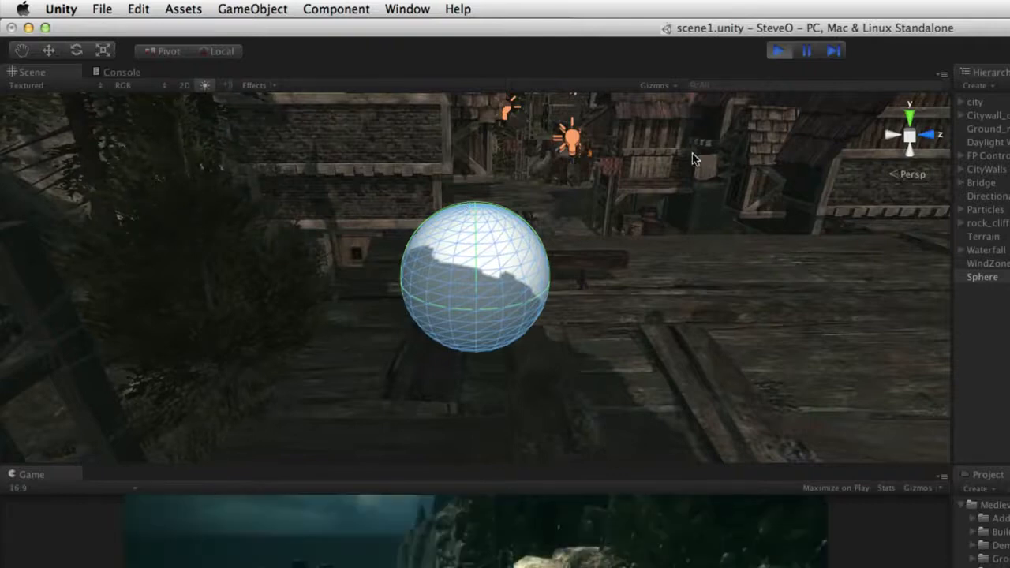
{"action": "key", "text": "super+p"}
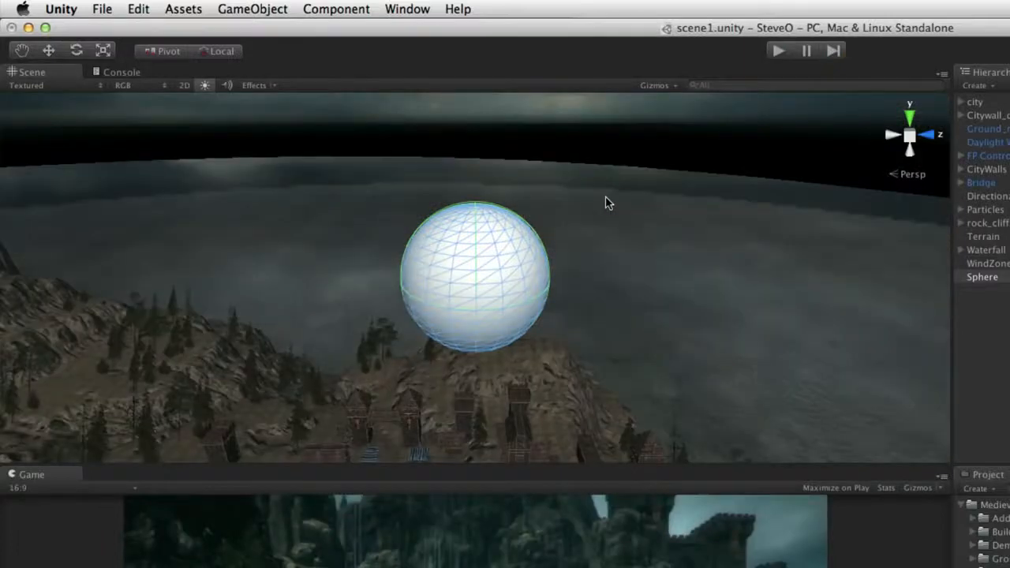
{"action": "key", "text": "super+p"}
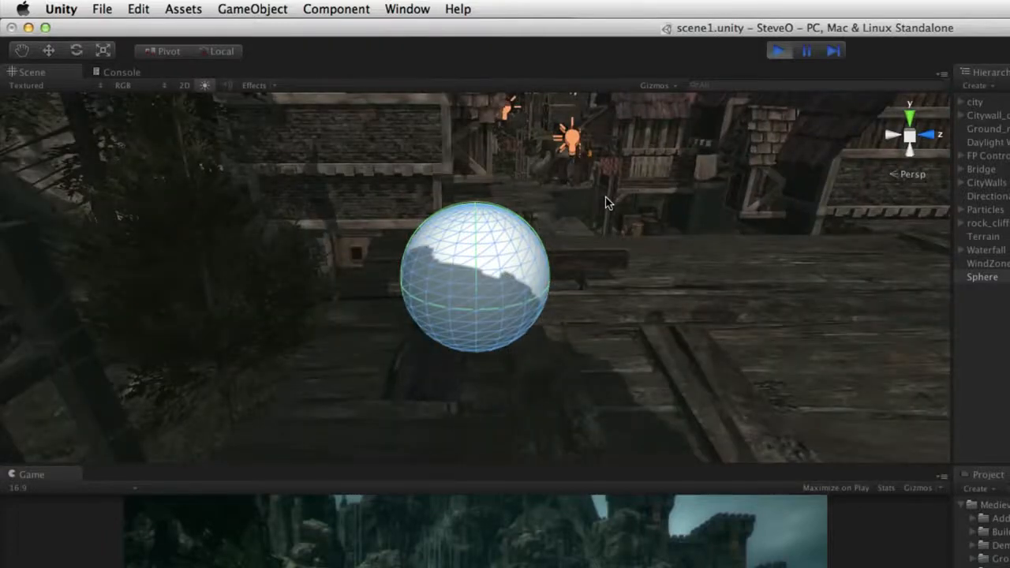
{"action": "key", "text": "super+p"}
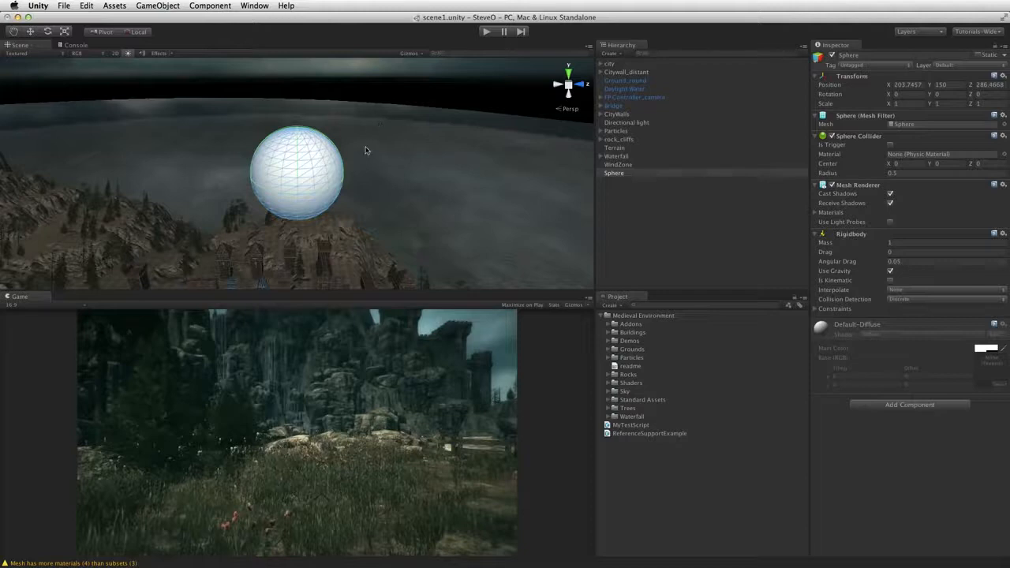
Pan the scene view with the Hand tool to shift the sphere away from the view's center
{"action": "key", "text": "alt"}
{"action": "left_click", "coordinate": [16, 32]}
{"action": "left_click_drag", "start_coordinate": [166, 154], "coordinate": [266, 251]}
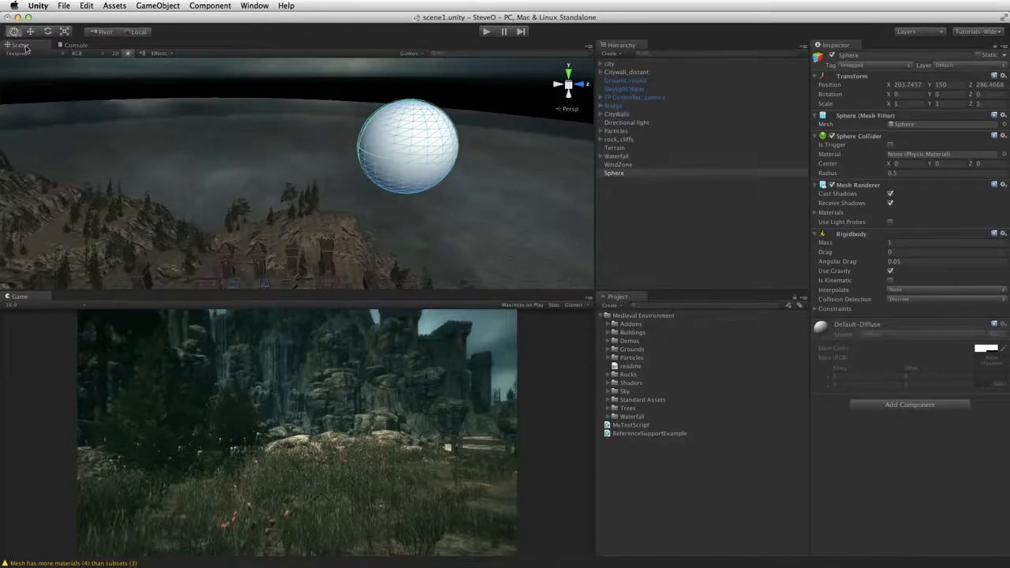
Cycle twice through the Move, Rotate and Scale tools on the sphere, ending with Scale
{"action": "key", "text": "w"}
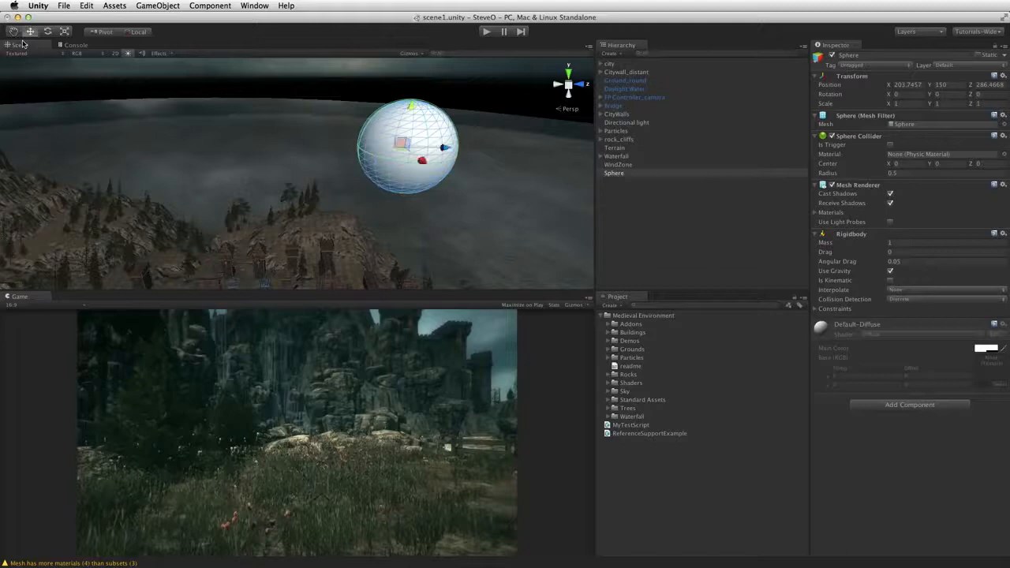
{"action": "key", "text": "e"}
{"action": "key", "text": "r"}
{"action": "key", "text": "w"}
{"action": "key", "text": "e"}
{"action": "key", "text": "r"}
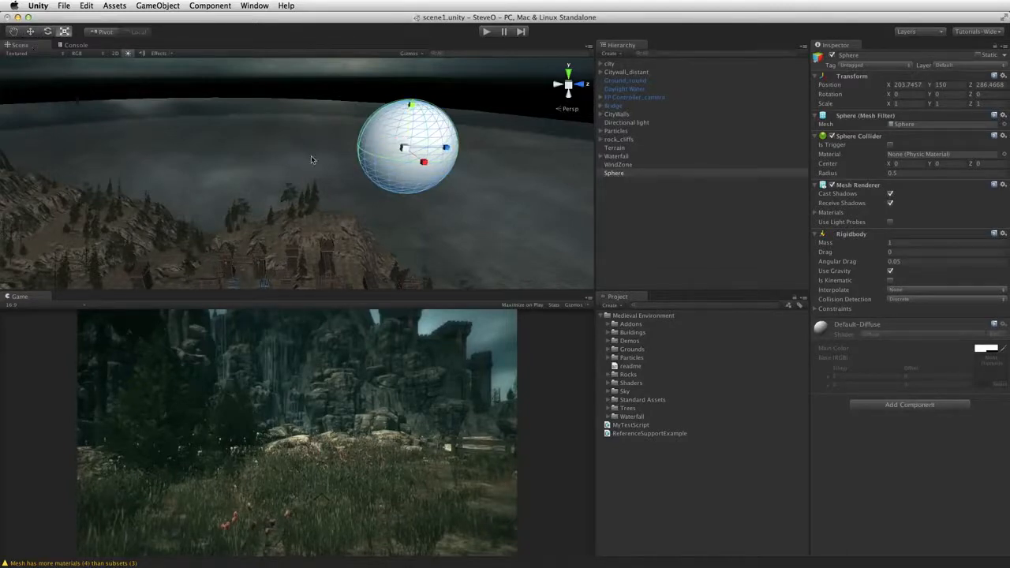
Orbit, zoom and pan around the sphere and fly through the castle scene to examine the cliffs and surroundings
{"action": "key", "text": "alt"}
{"action": "key", "text": "alt"}
{"action": "left_click_drag", "start_coordinate": [387, 170], "coordinate": [333, 201], "text": "alt"}
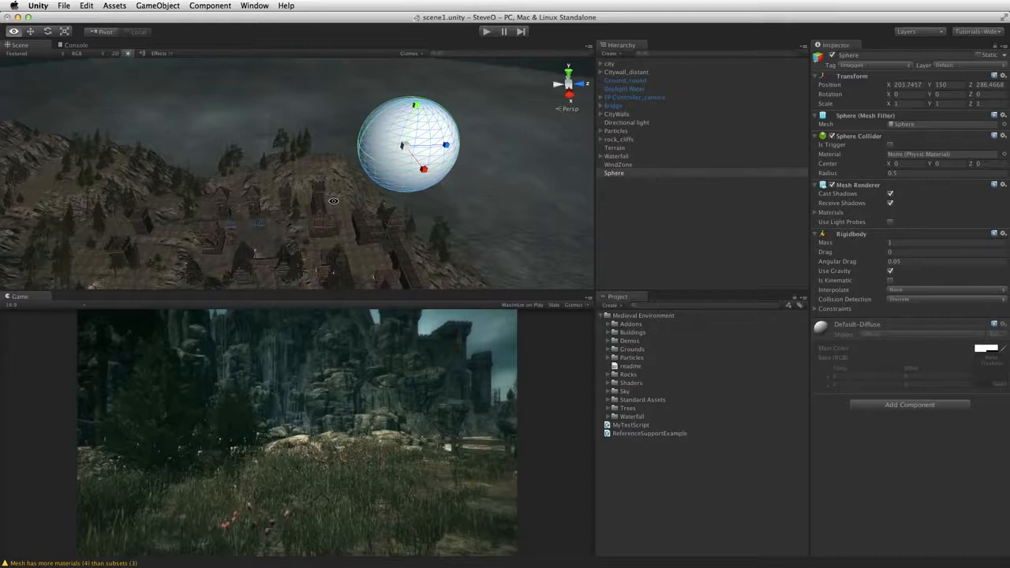
{"action": "right_click_drag", "start_coordinate": [333, 202], "coordinate": [131, 180], "text": "alt"}
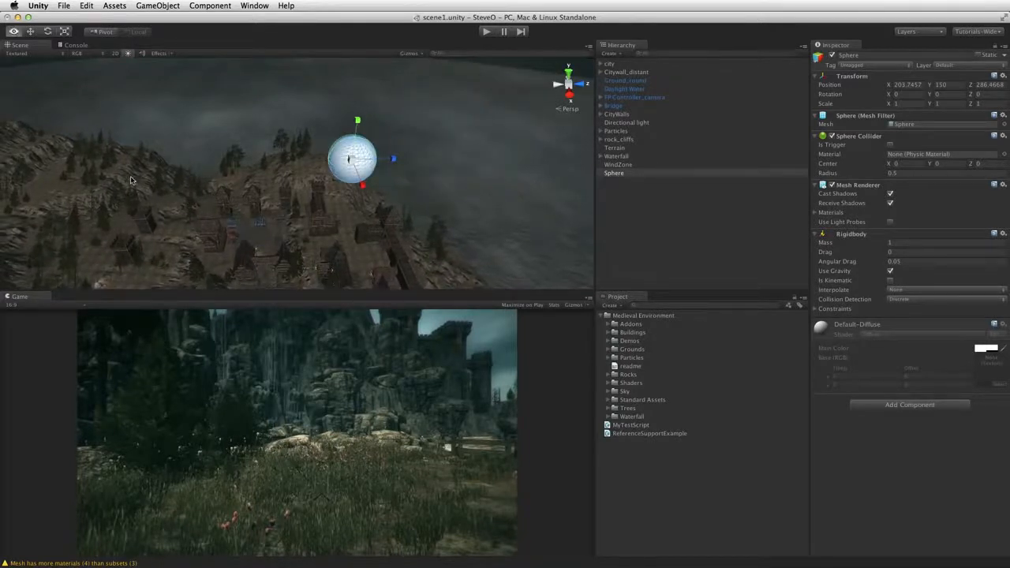
{"action": "left_click_drag", "start_coordinate": [316, 191], "coordinate": [117, 196]}
{"action": "key", "text": "r"}
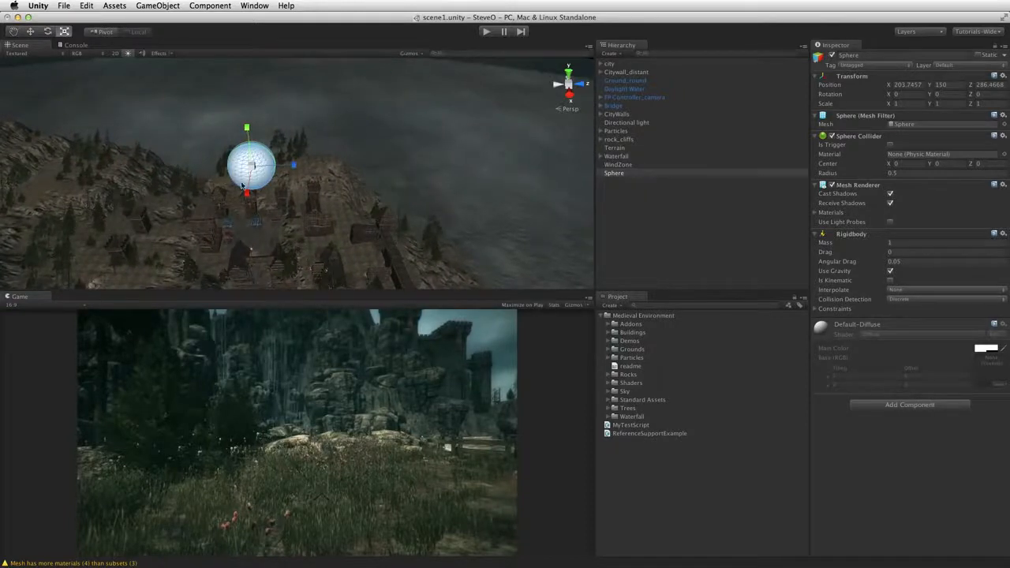
{"action": "left_click_drag", "start_coordinate": [217, 187], "coordinate": [131, 243], "text": "alt"}
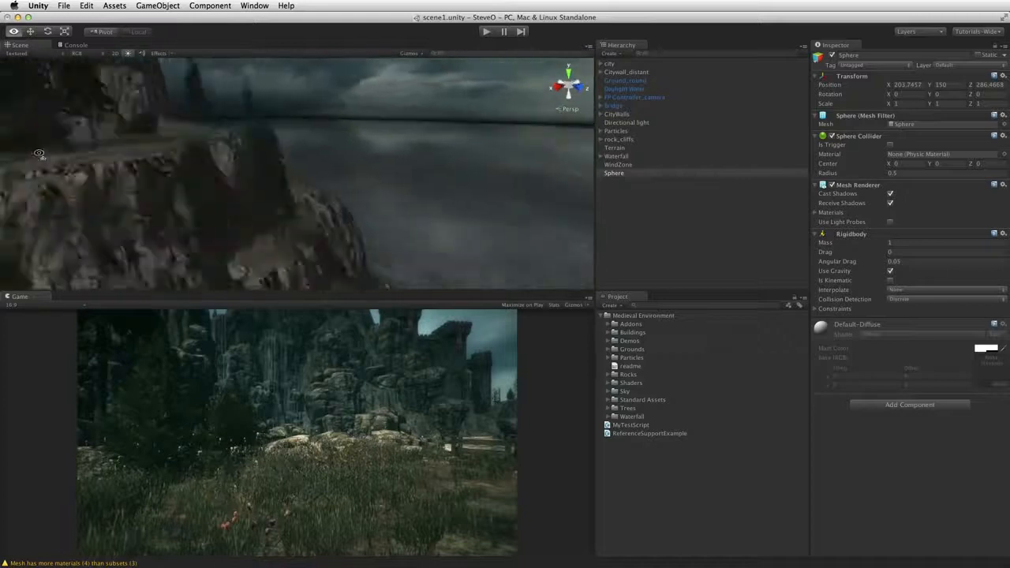
{"action": "left_click_drag", "start_coordinate": [198, 154], "coordinate": [3, 74], "text": "alt"}
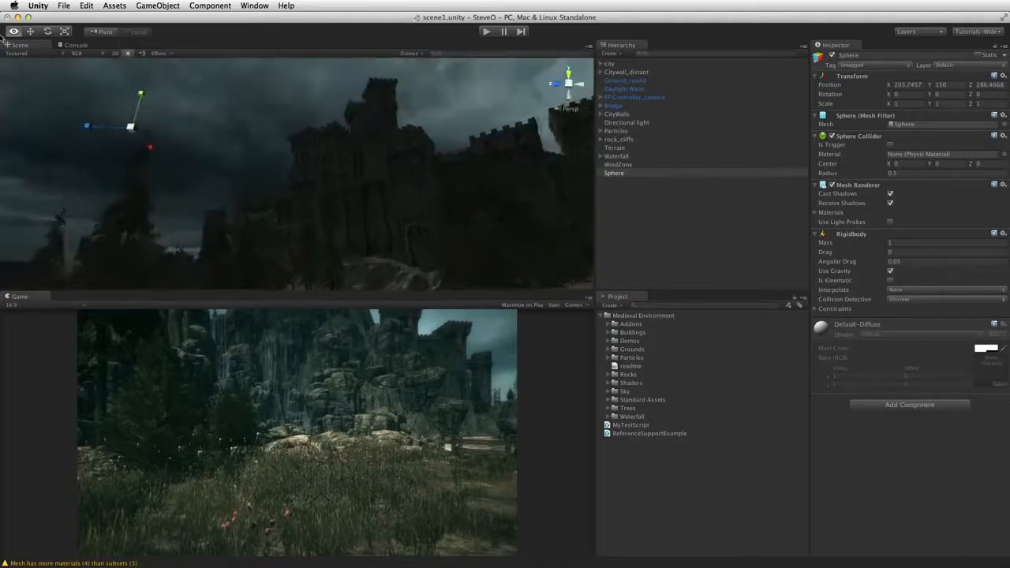
{"action": "right_click_drag", "start_coordinate": [2, 40], "coordinate": [399, 177]}
{"action": "key", "text": "w"}
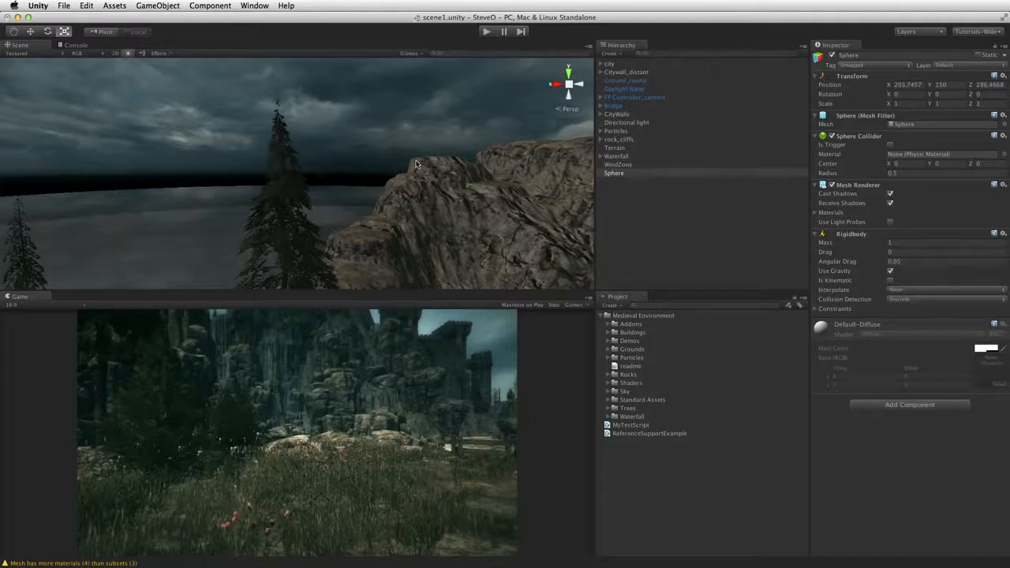
Run the scene briefly in play mode and stop it to compare the editor's appearance
{"action": "key", "text": "super+p"}
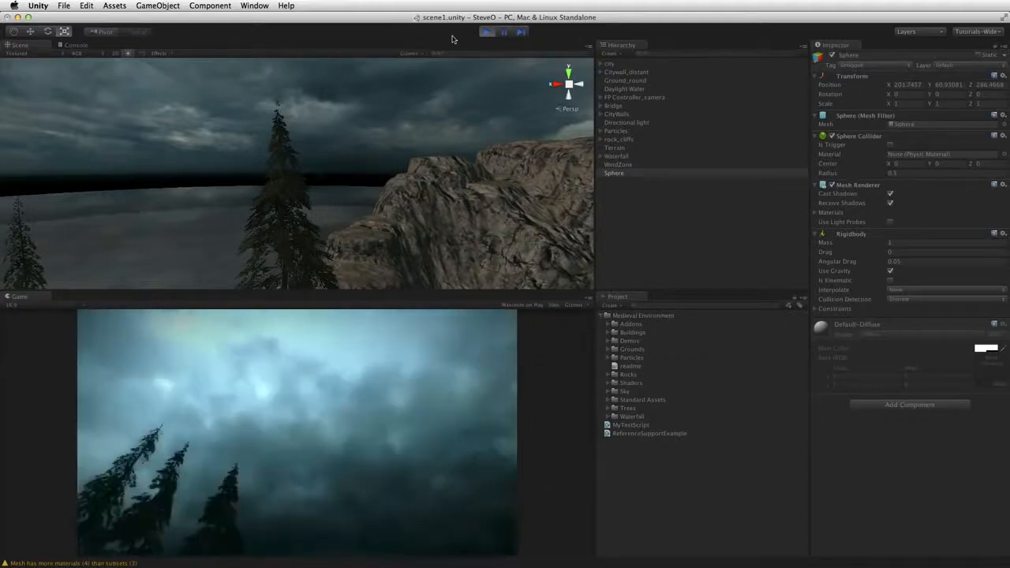
{"action": "key", "text": "super+p"}
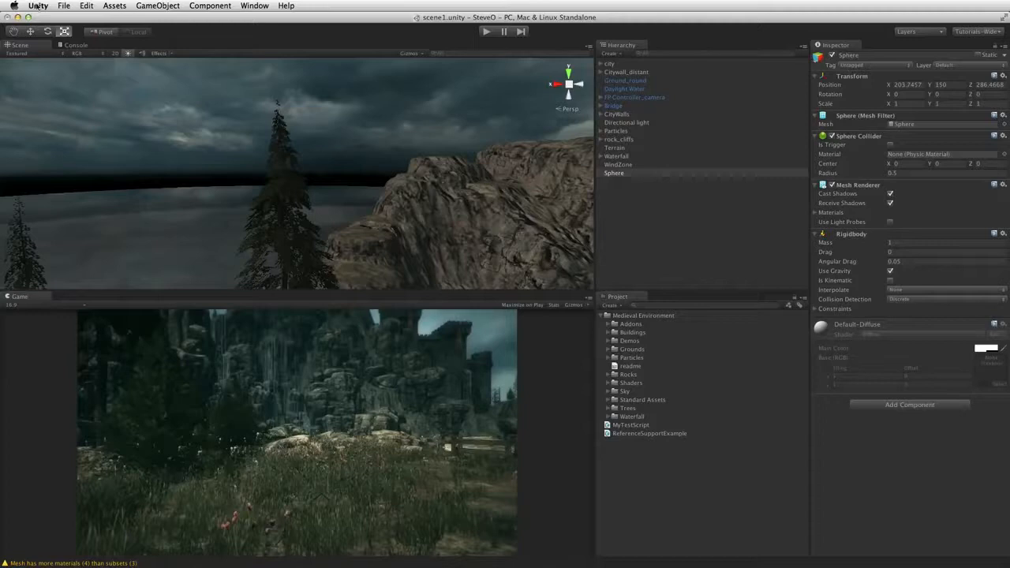
Open the Colors preferences and move the preferences window over the middle of the scene and game views
{"action": "left_click", "coordinate": [37, 6]}
{"action": "left_click", "coordinate": [52, 30]}
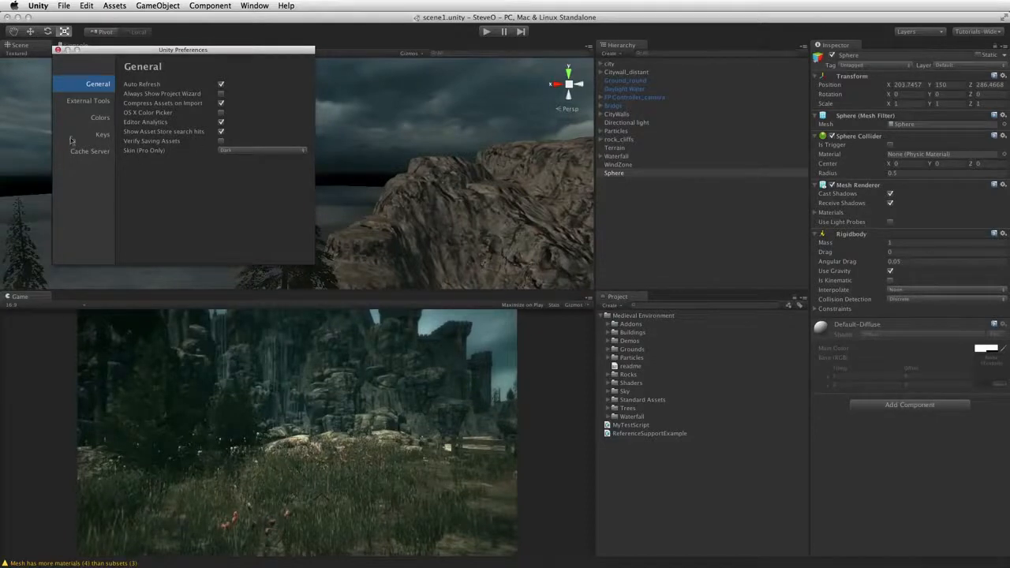
{"action": "left_click", "coordinate": [99, 118]}
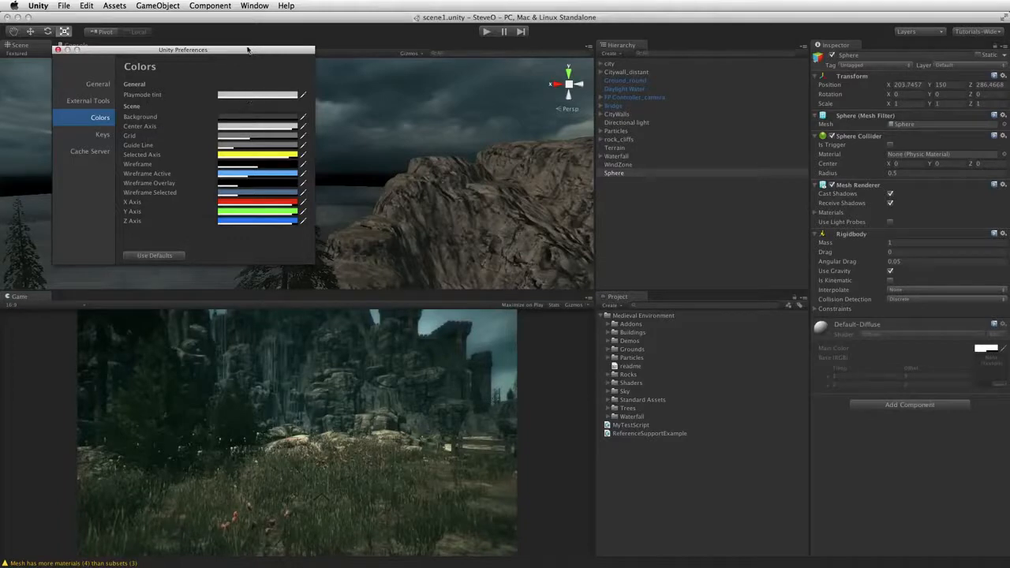
{"action": "left_click_drag", "start_coordinate": [239, 50], "coordinate": [395, 106]}
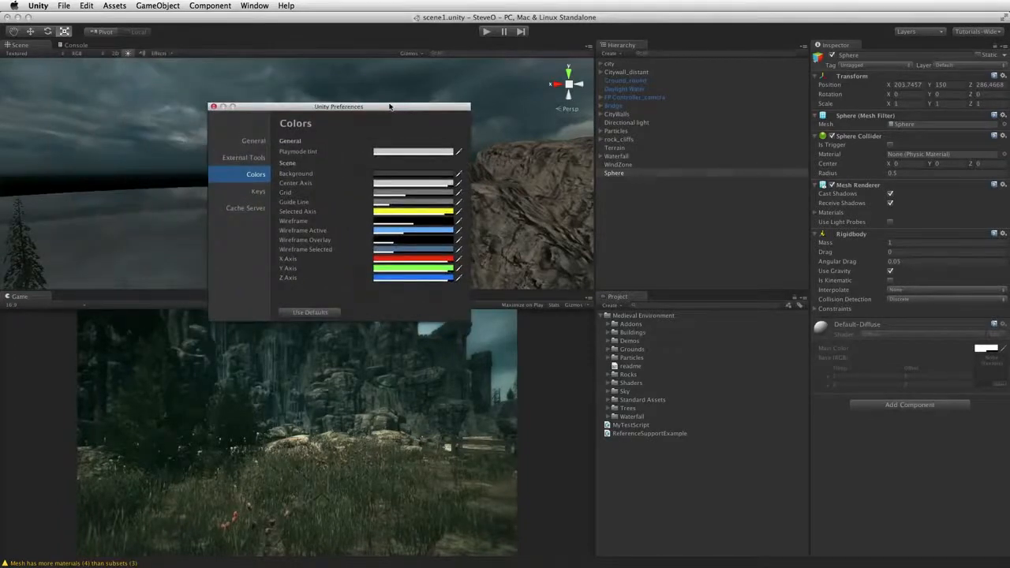
Start play mode and change the Playmode tint to a light pink after trying dark red and black
{"action": "key", "text": "super+p"}
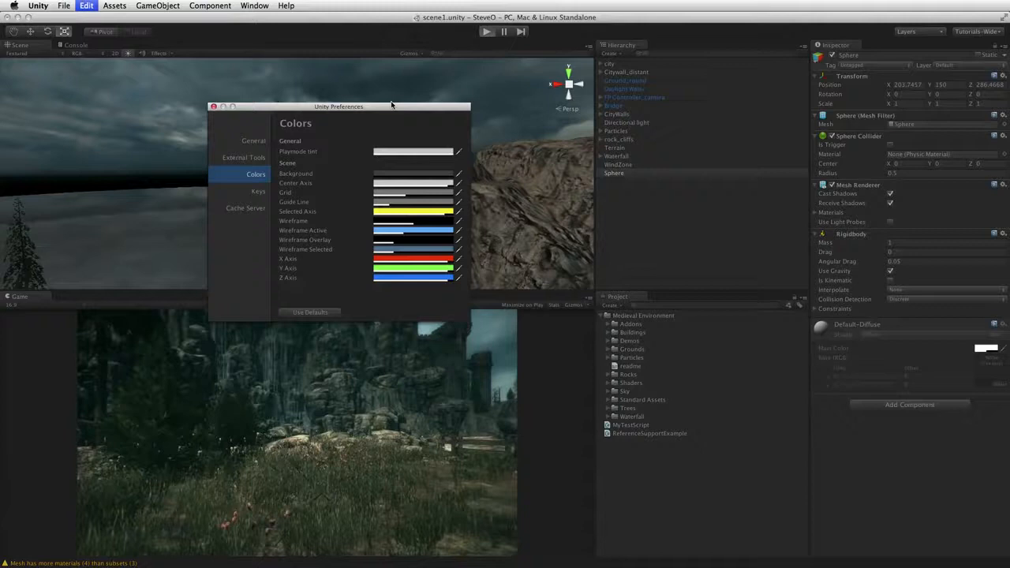
{"action": "left_click", "coordinate": [385, 154]}
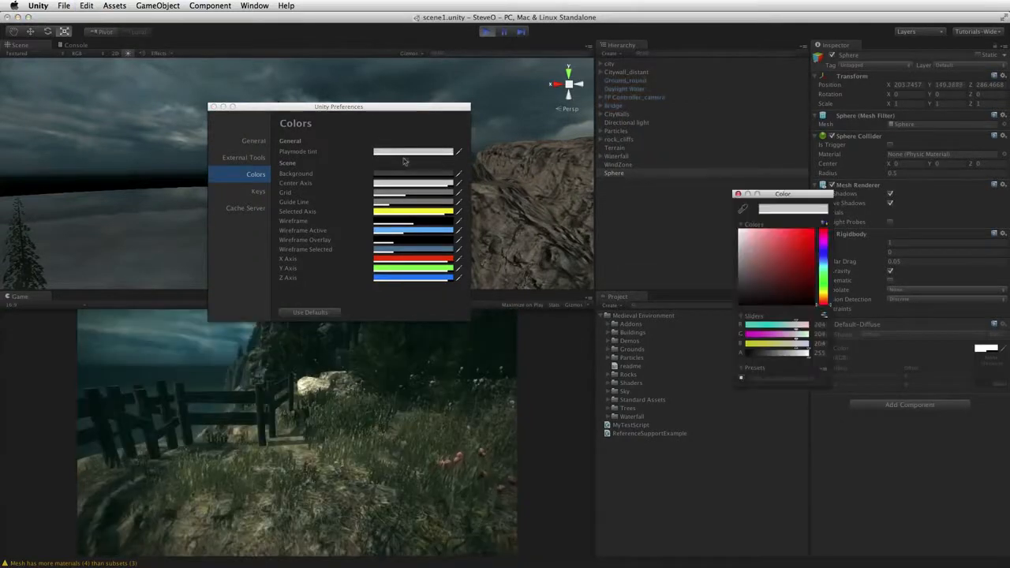
{"action": "left_click", "coordinate": [798, 269]}
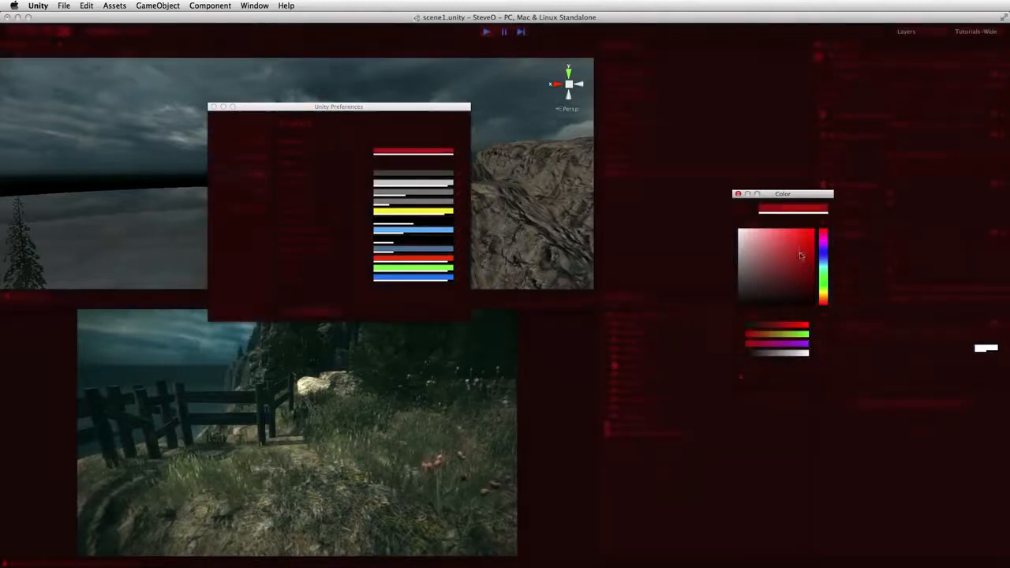
{"action": "left_click_drag", "start_coordinate": [801, 255], "coordinate": [823, 316]}
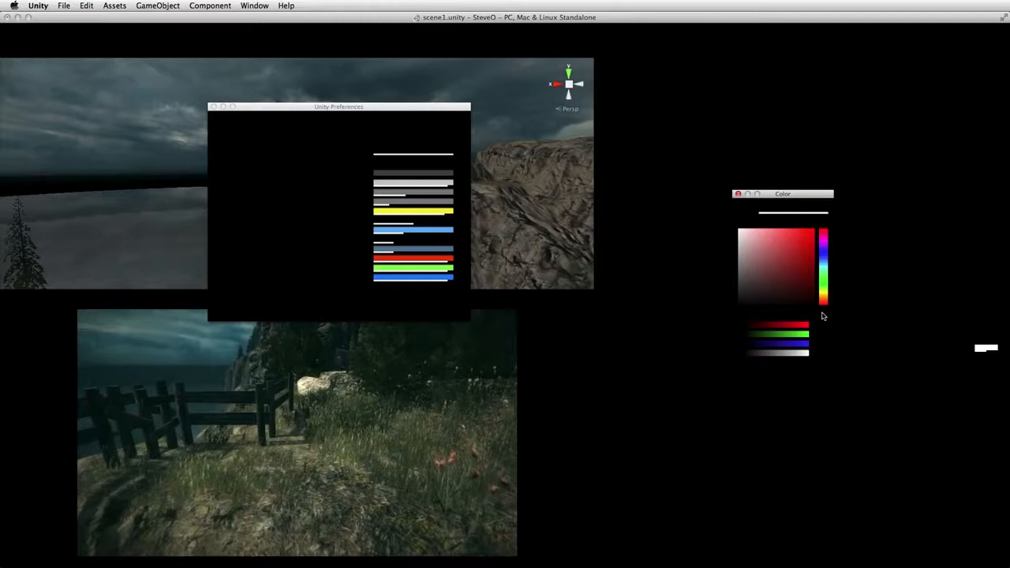
{"action": "left_click_drag", "start_coordinate": [806, 283], "coordinate": [764, 231]}
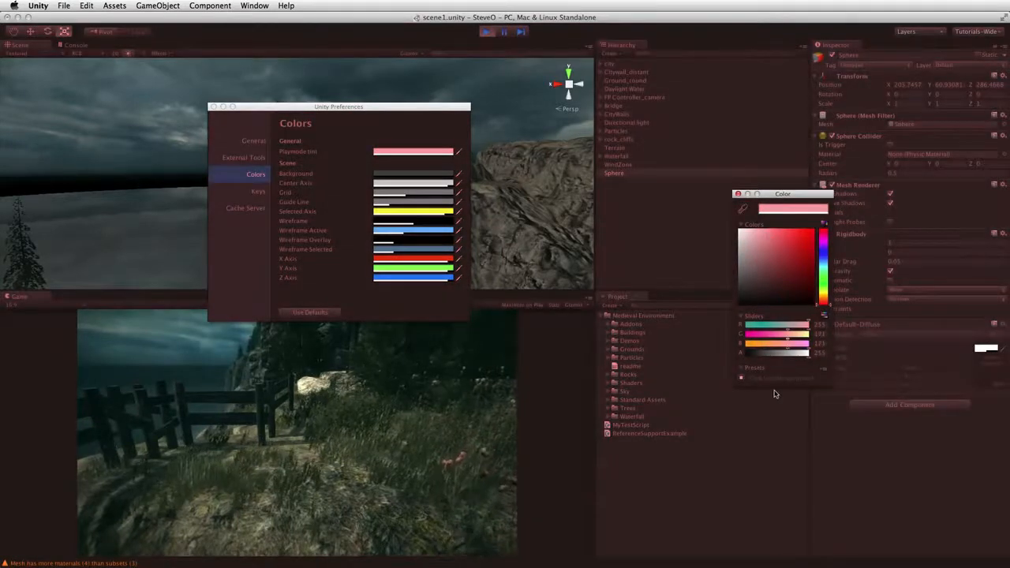
Try stronger pink, red and orange playmode tints by adjusting the color's red, green and blue channels
{"action": "left_click_drag", "start_coordinate": [780, 327], "coordinate": [815, 325]}
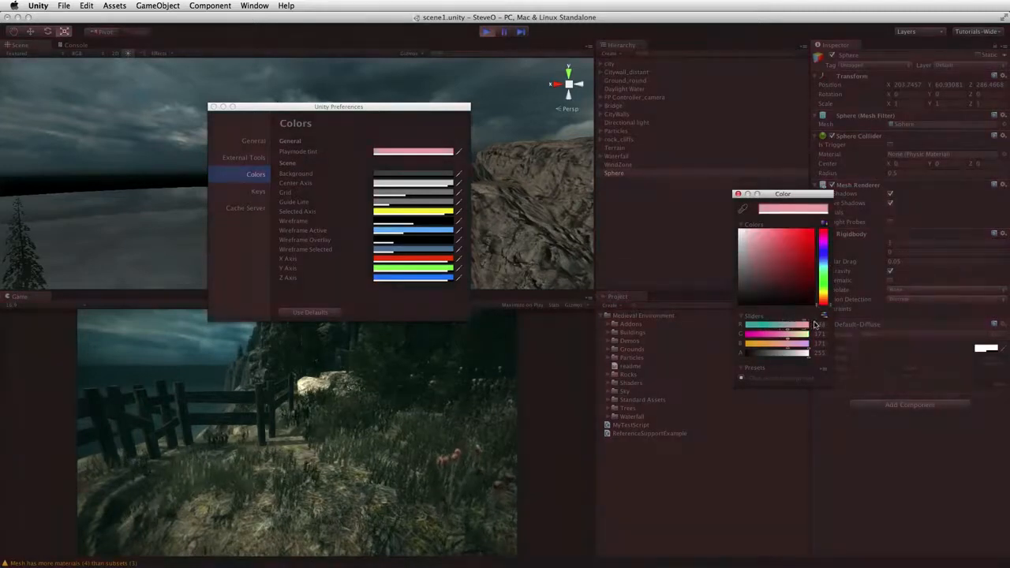
{"action": "left_click", "coordinate": [762, 337]}
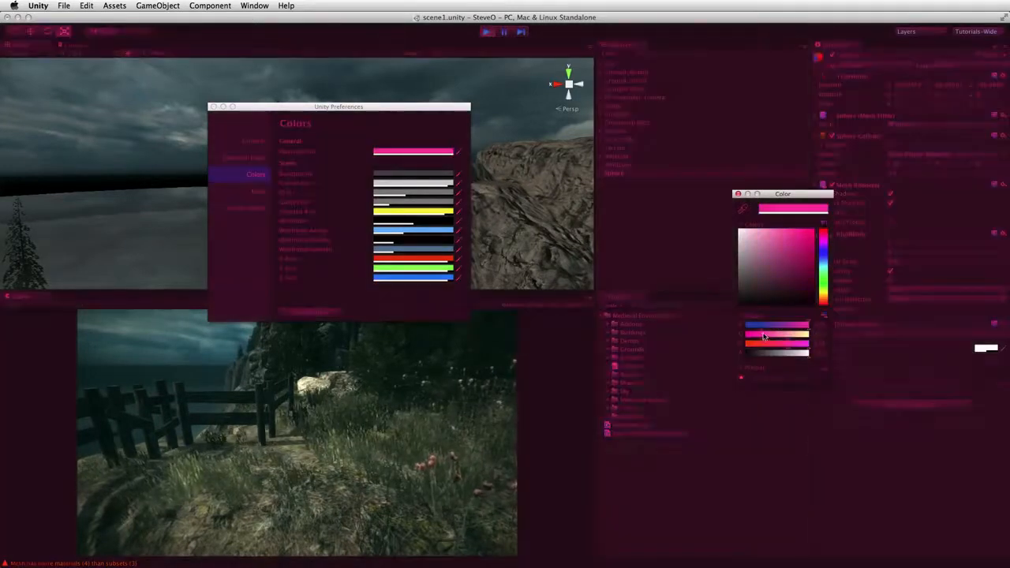
{"action": "left_click_drag", "start_coordinate": [763, 337], "coordinate": [778, 336]}
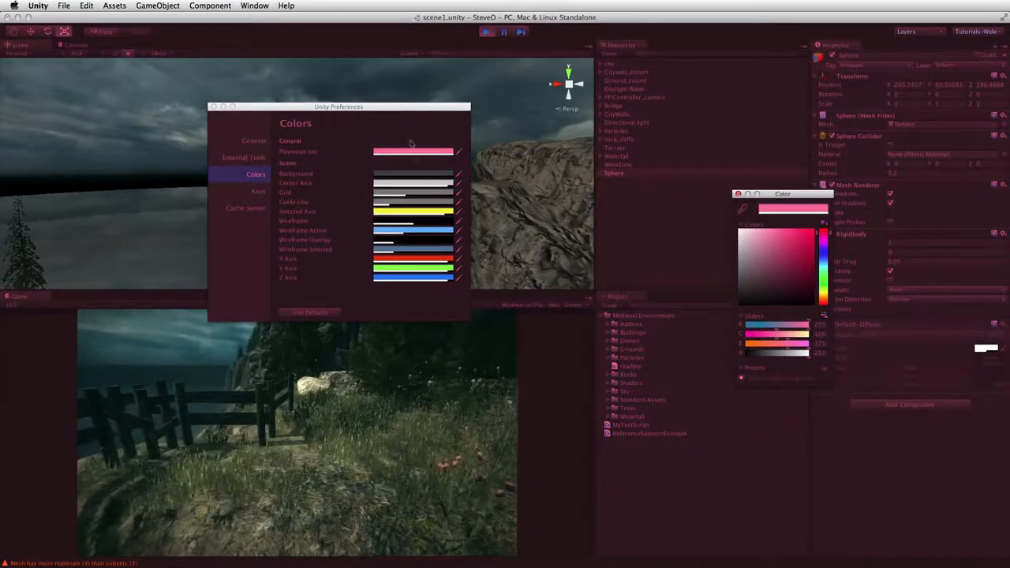
{"action": "left_click", "coordinate": [767, 345]}
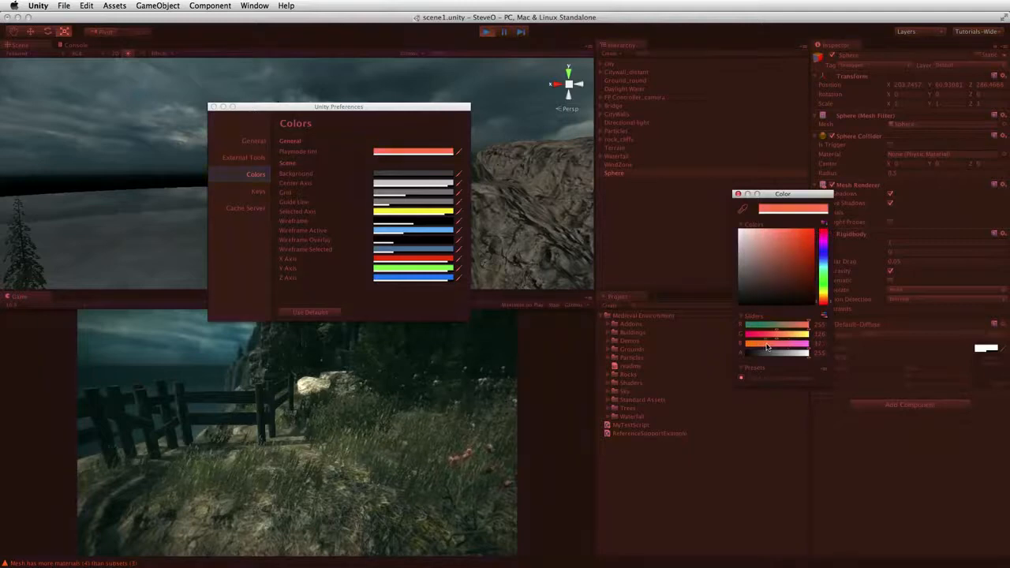
{"action": "left_click", "coordinate": [790, 336]}
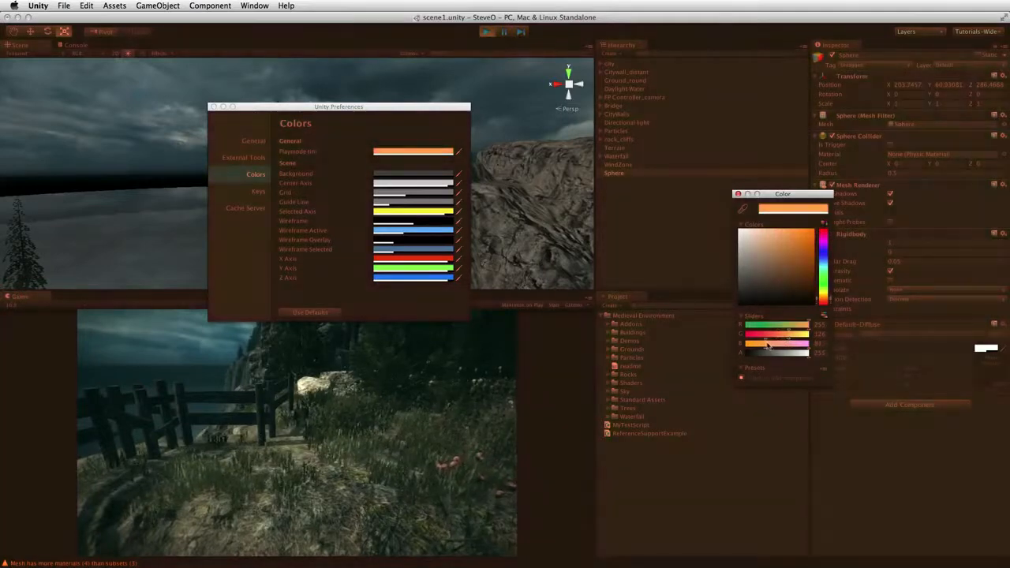
{"action": "left_click", "coordinate": [761, 344]}
{"action": "left_click_drag", "start_coordinate": [787, 339], "coordinate": [780, 339]}
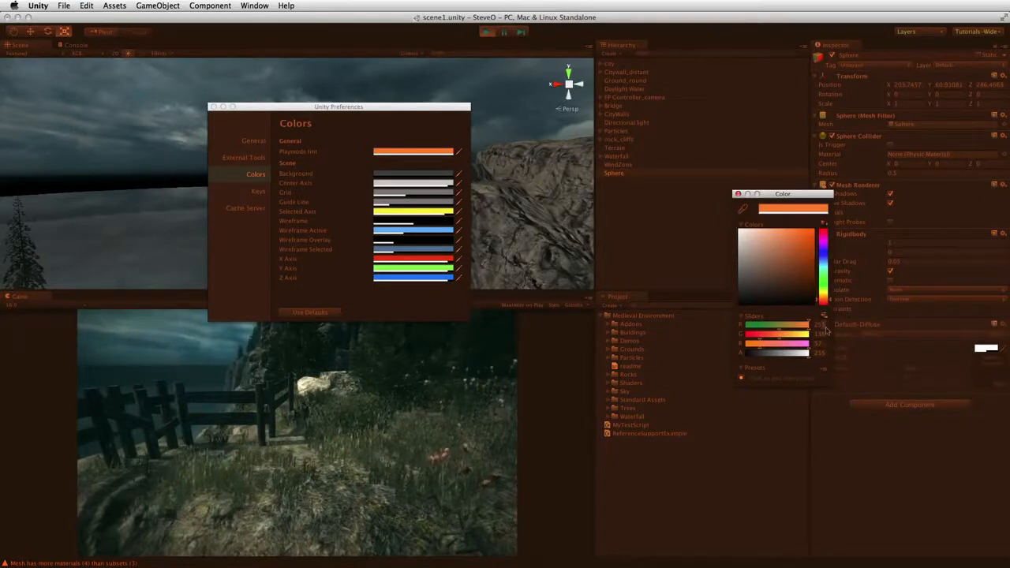
Set the Playmode tint to a neutral gray with red 200, green 200 and blue 200
{"action": "type", "text": "200"}
{"action": "key", "text": "Tab"}
{"action": "type", "text": "200"}
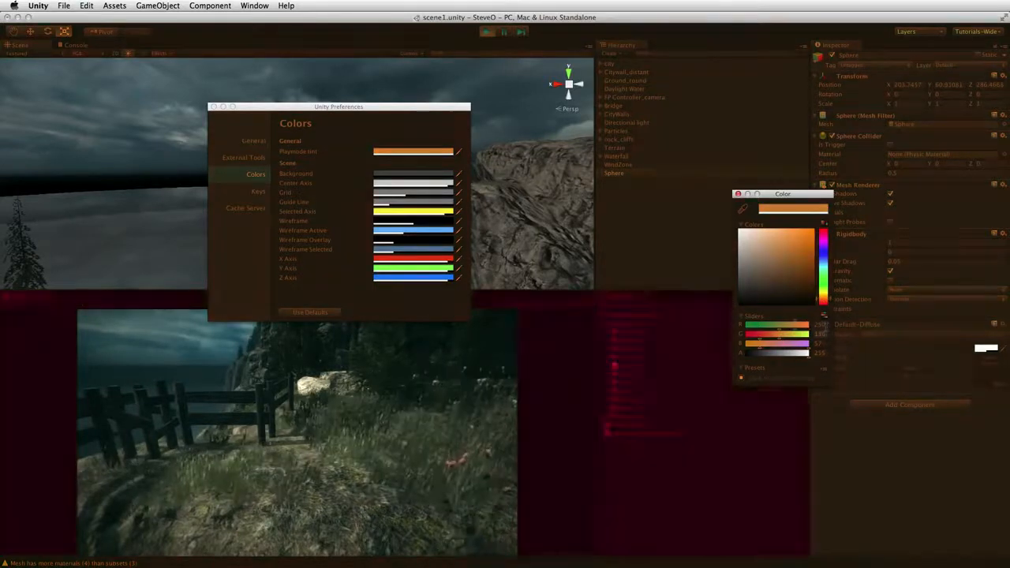
{"action": "key", "text": "Tab"}
{"action": "type", "text": "000"}
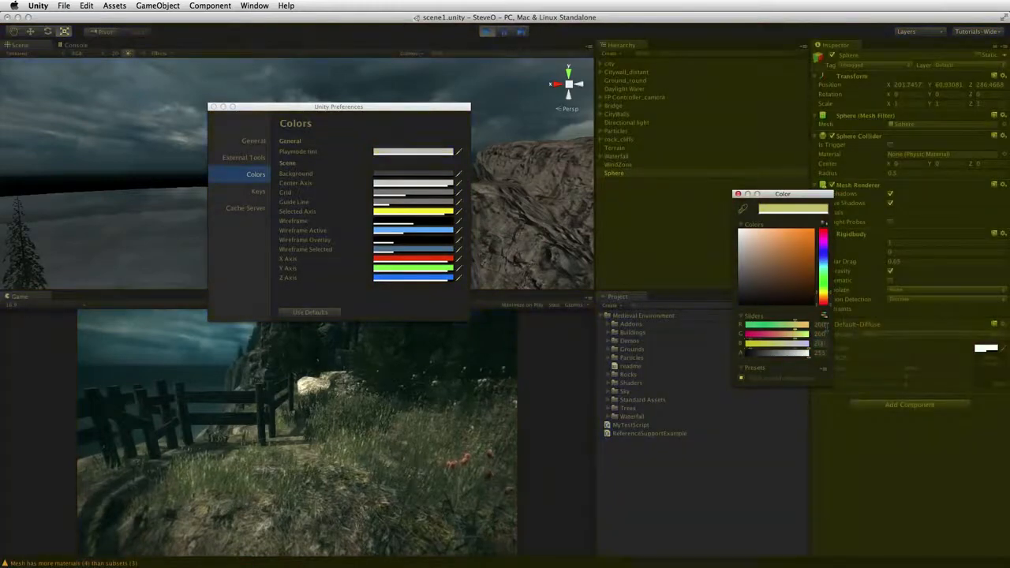
{"action": "right_click", "coordinate": [827, 326]}
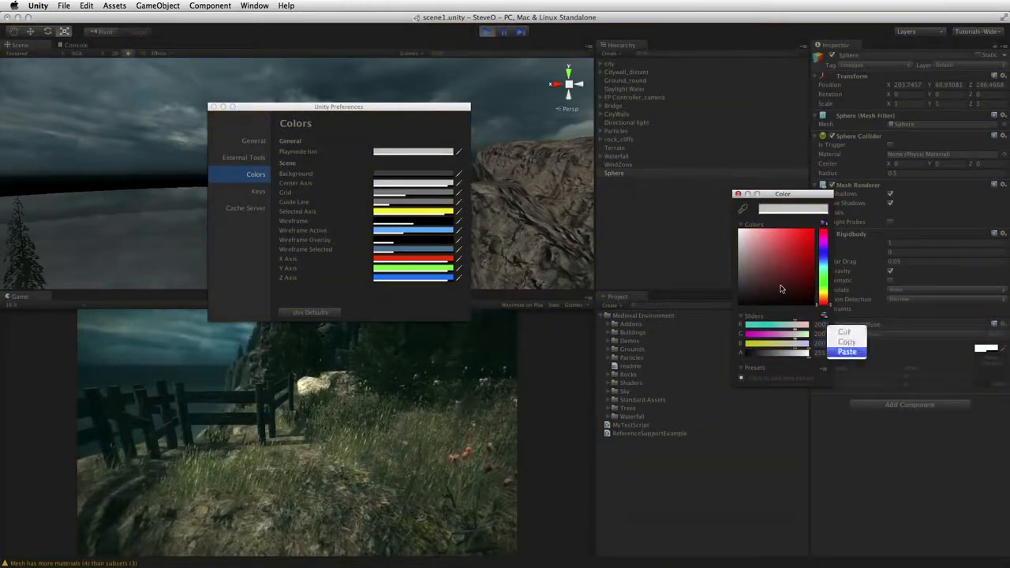
Close the color picker and the preferences window, and stop play mode
{"action": "left_click", "coordinate": [739, 194]}
{"action": "left_click", "coordinate": [739, 194]}
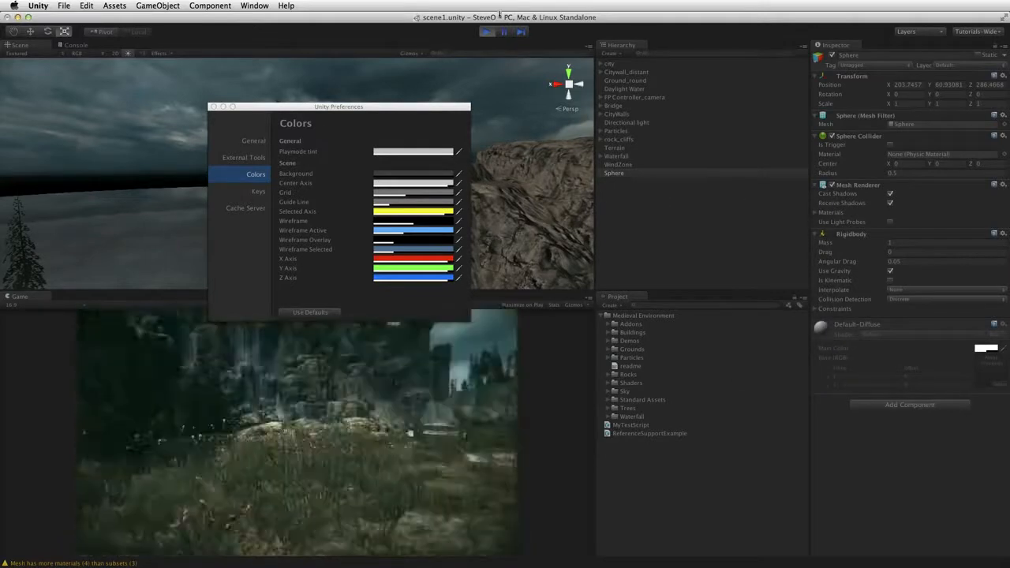
{"action": "left_click", "coordinate": [486, 35]}
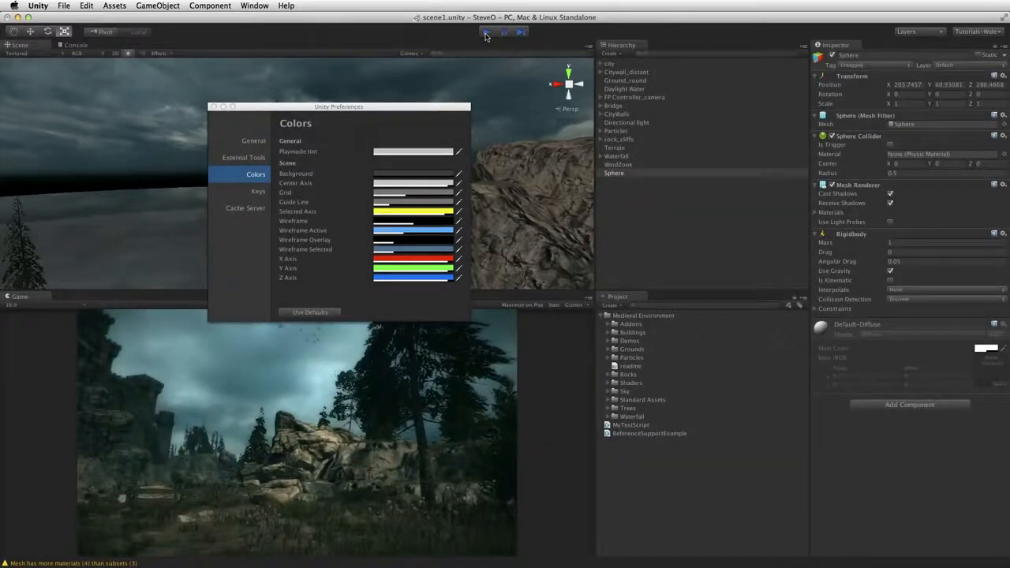
{"action": "left_click", "coordinate": [213, 107]}
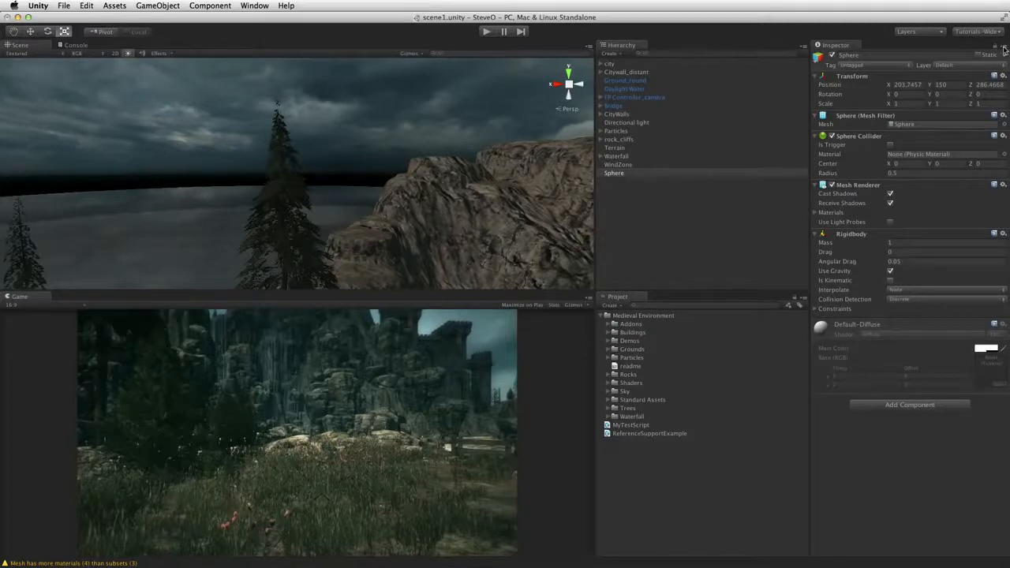
Switch the Inspector to Debug mode to examine the sphere's component details, and return it to Normal mode
{"action": "left_click", "coordinate": [1005, 49]}
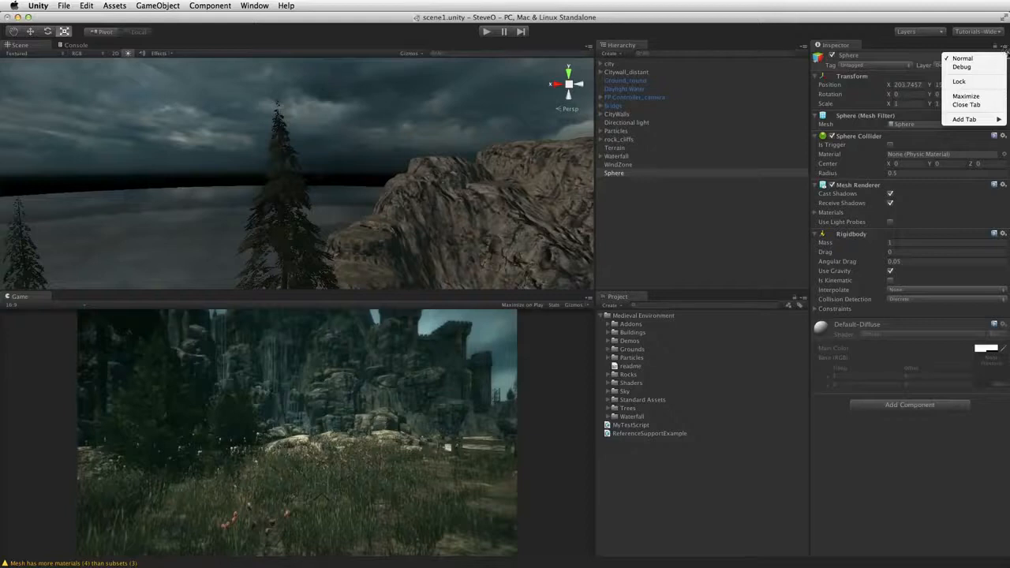
{"action": "left_click", "coordinate": [977, 68]}
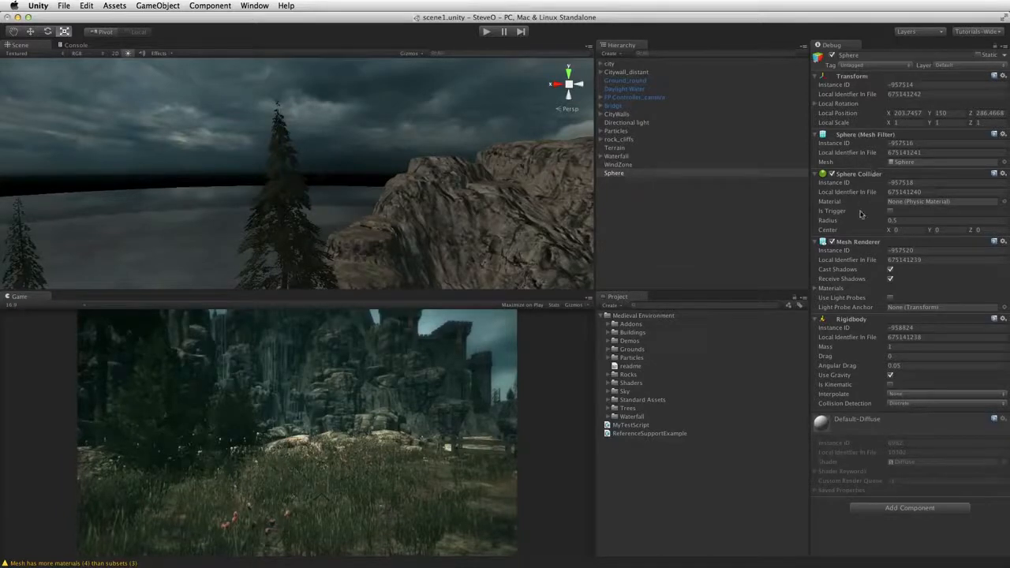
{"action": "left_click", "coordinate": [999, 47]}
{"action": "left_click", "coordinate": [972, 59]}
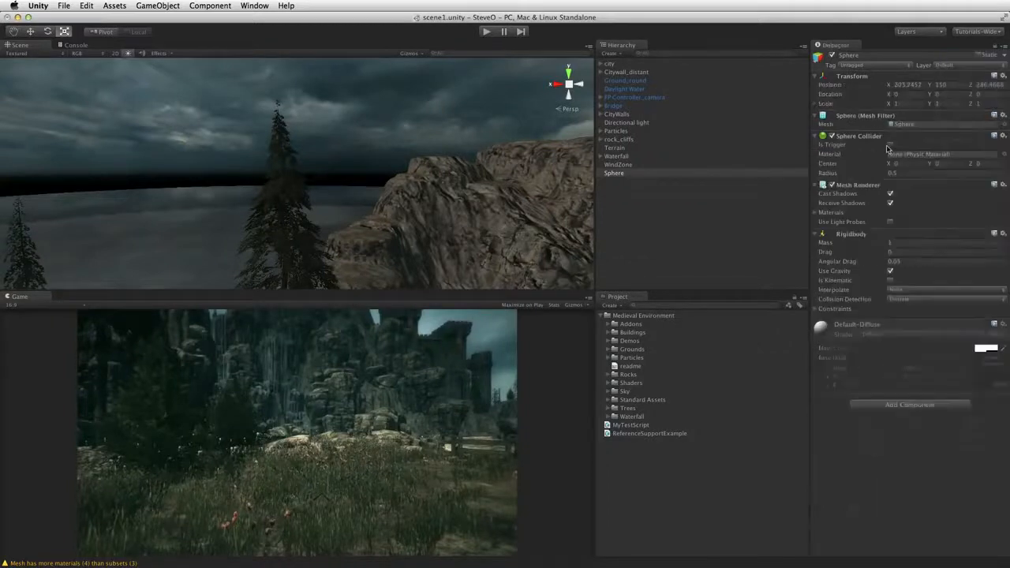
Switch to MonoDevelop and declare "private int myInt;" at the start of the MyTestScript class
{"action": "key", "text": "super+Tab"}
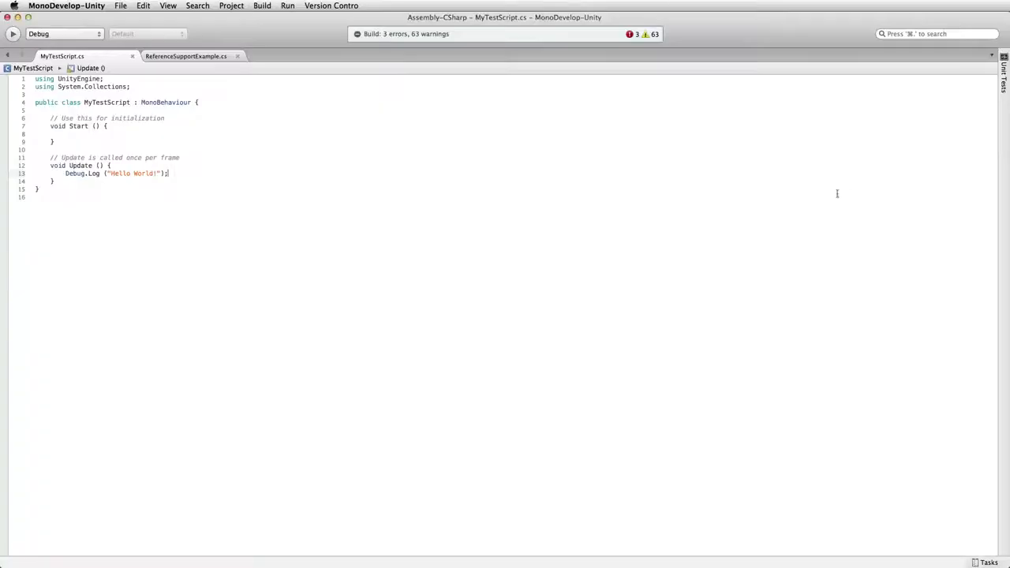
{"action": "left_click", "coordinate": [556, 203]}
{"action": "left_click", "coordinate": [219, 103]}
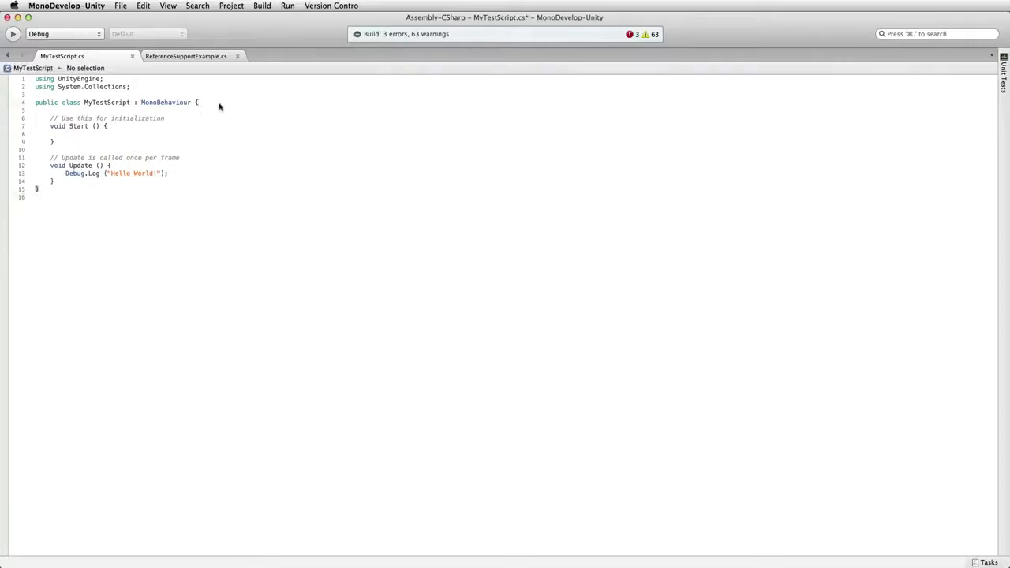
{"action": "key", "text": "Return"}
{"action": "key", "text": "Return"}
{"action": "type", "text": "privat"}
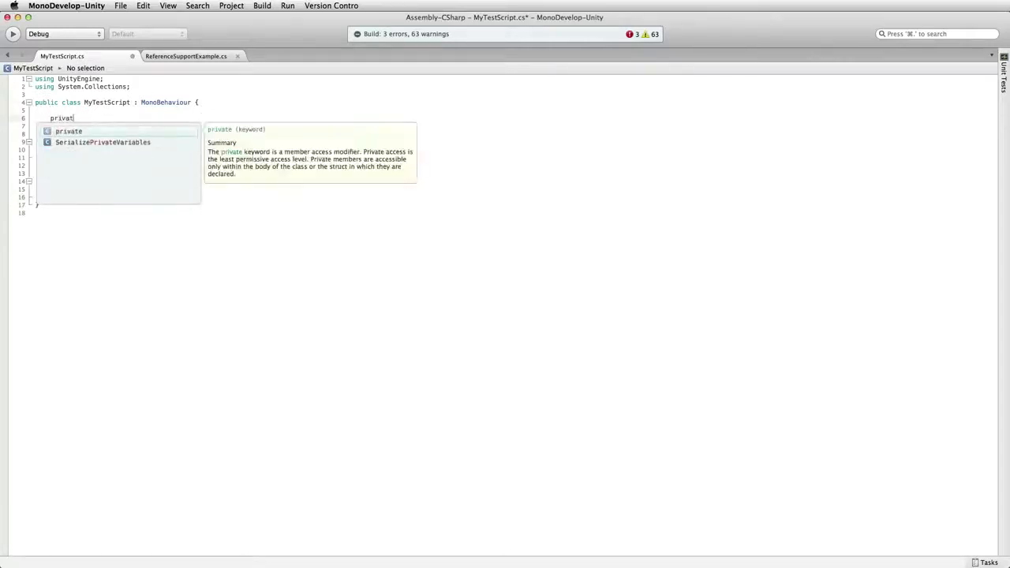
{"action": "type", "text": "e int myInt;"}
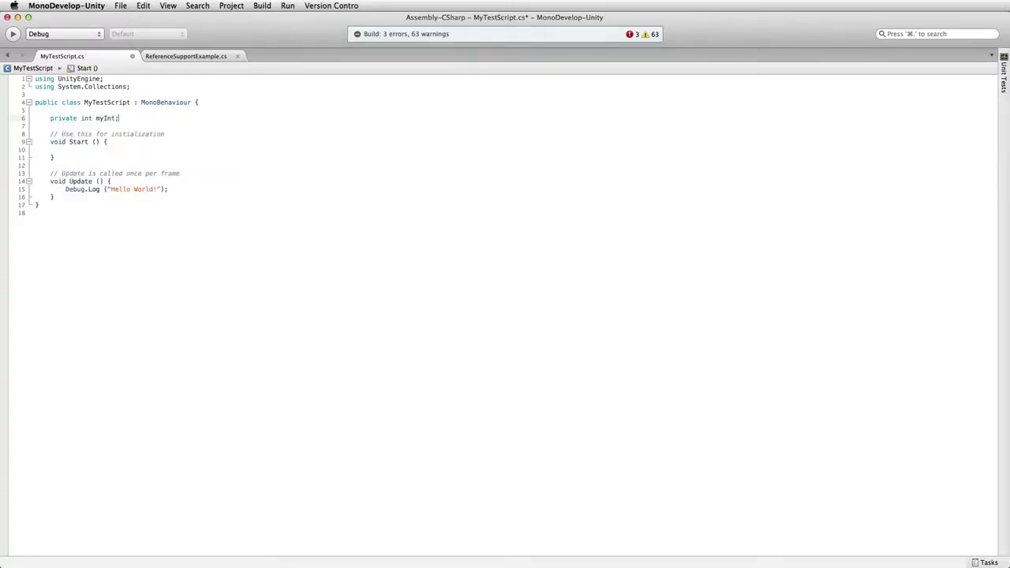
Declare "private bool myBool;" on the line below myInt and save the script
{"action": "key", "text": "Return"}
{"action": "type", "text": "priv"}
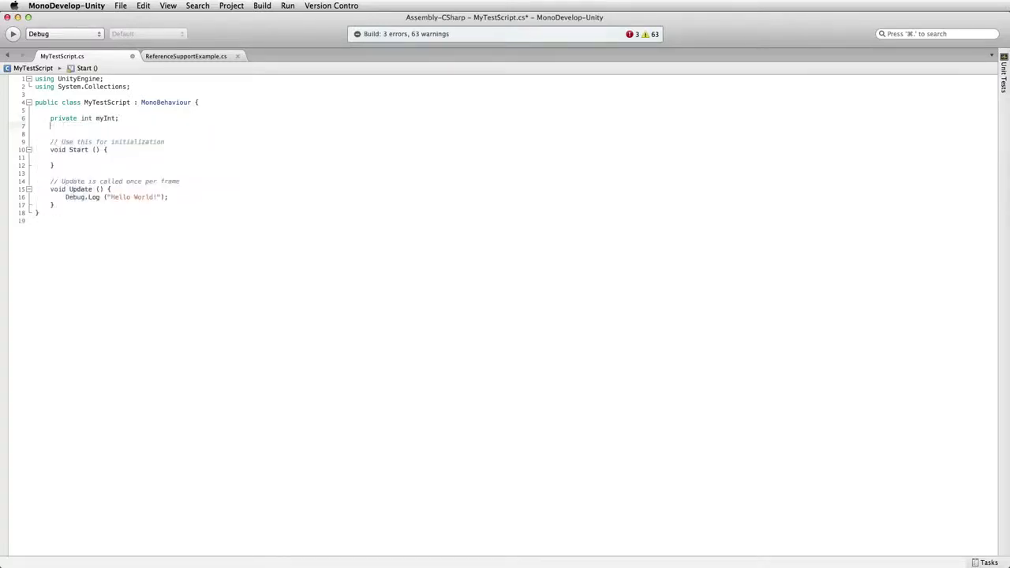
{"action": "type", "text": "ate bool m"}
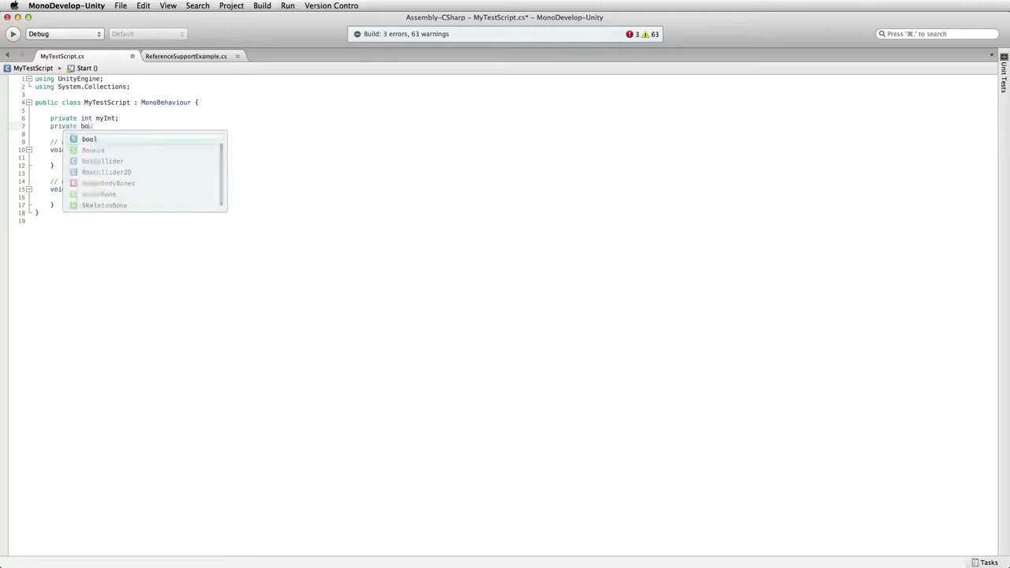
{"action": "type", "text": "yB"}
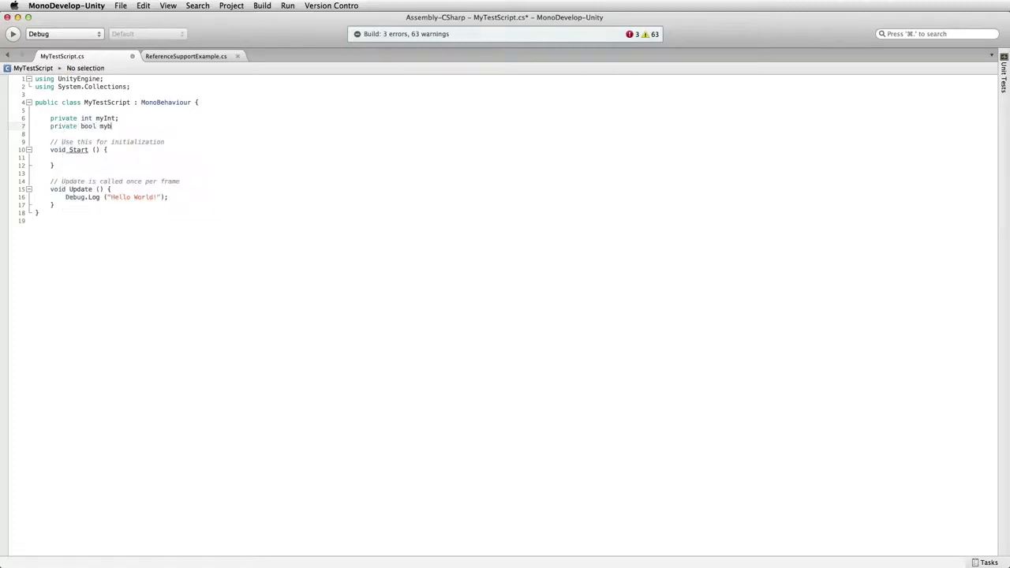
{"action": "type", "text": "ool;"}
{"action": "key", "text": "super+s"}
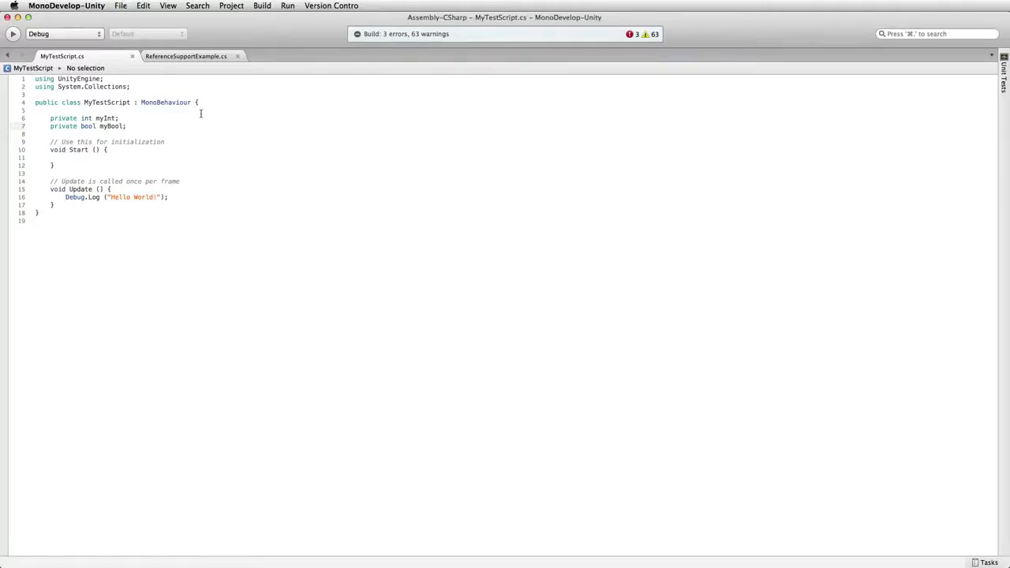
Return to Unity, attach MyTestScript to the Sphere and select the Sphere
{"action": "key", "text": "super+Tab"}
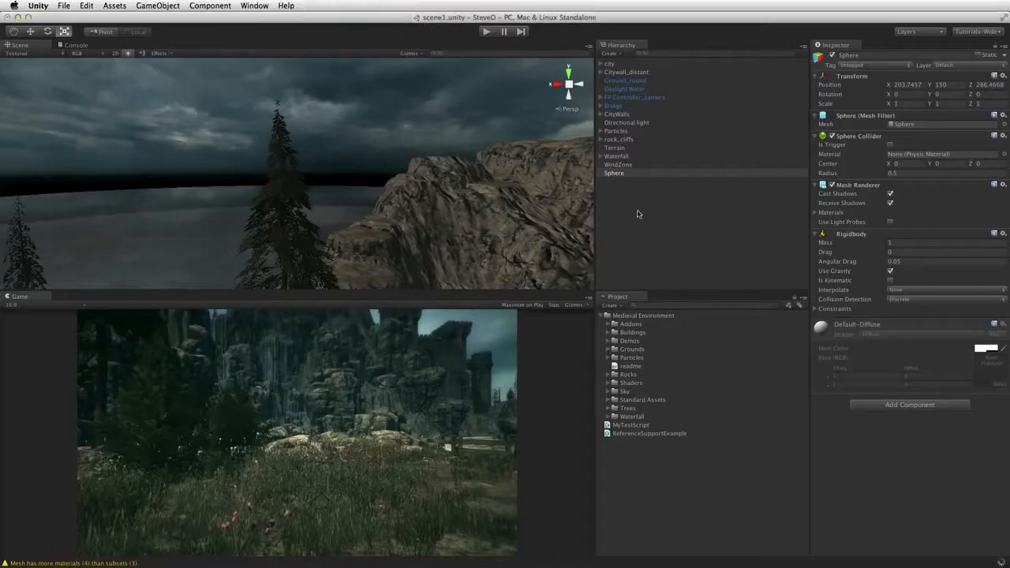
{"action": "left_click_drag", "start_coordinate": [638, 427], "coordinate": [612, 174]}
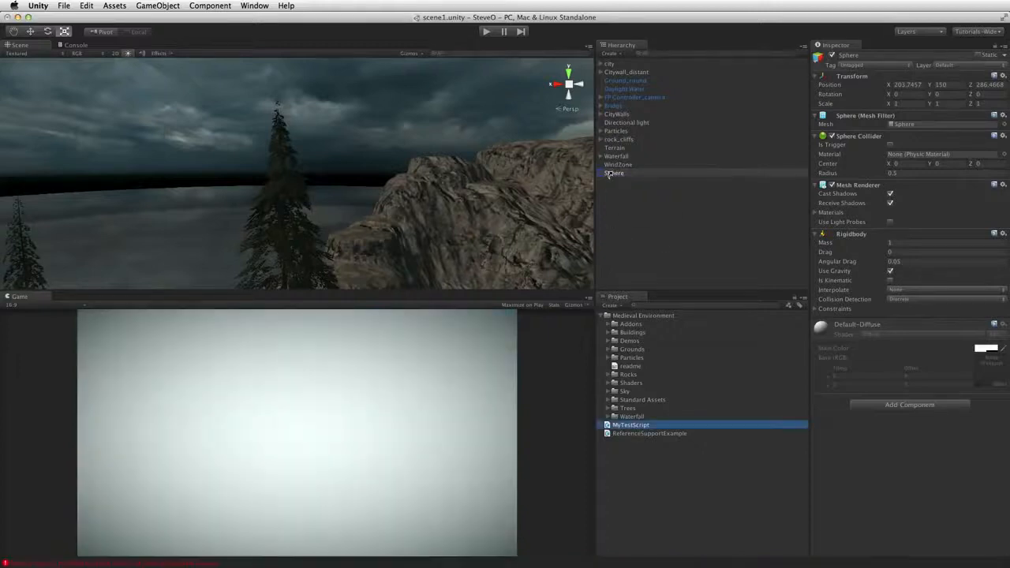
{"action": "left_click", "coordinate": [613, 174]}
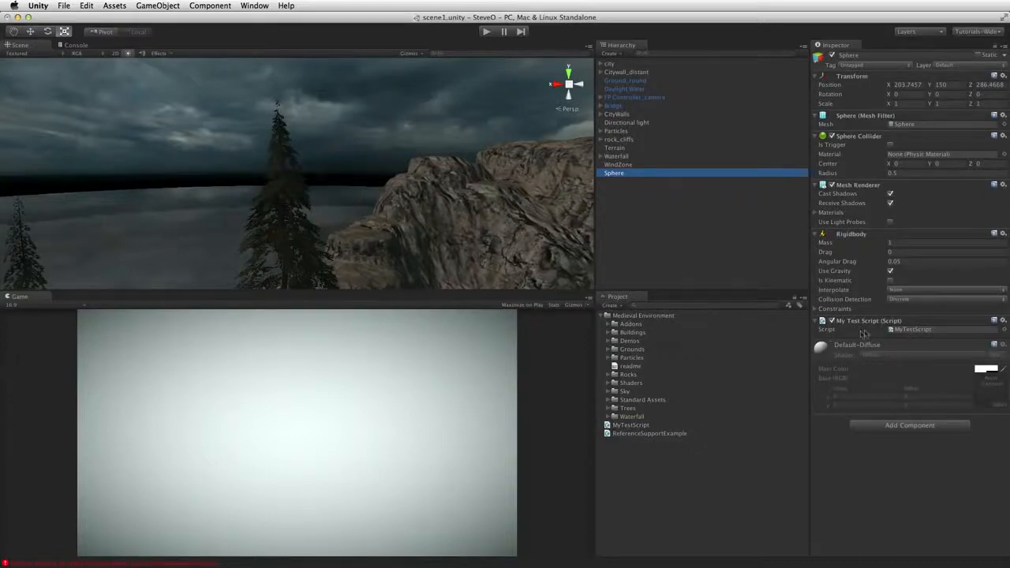
Switch the Inspector to Debug mode to examine MyTestScript's private variables on the Sphere, and return it to Normal mode
{"action": "left_click", "coordinate": [1004, 49]}
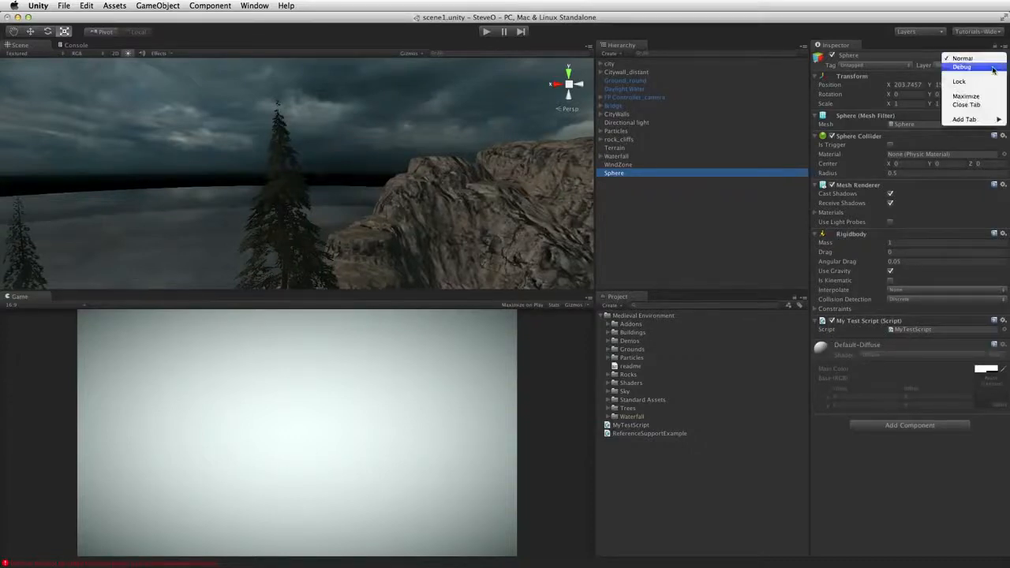
{"action": "left_click", "coordinate": [993, 67]}
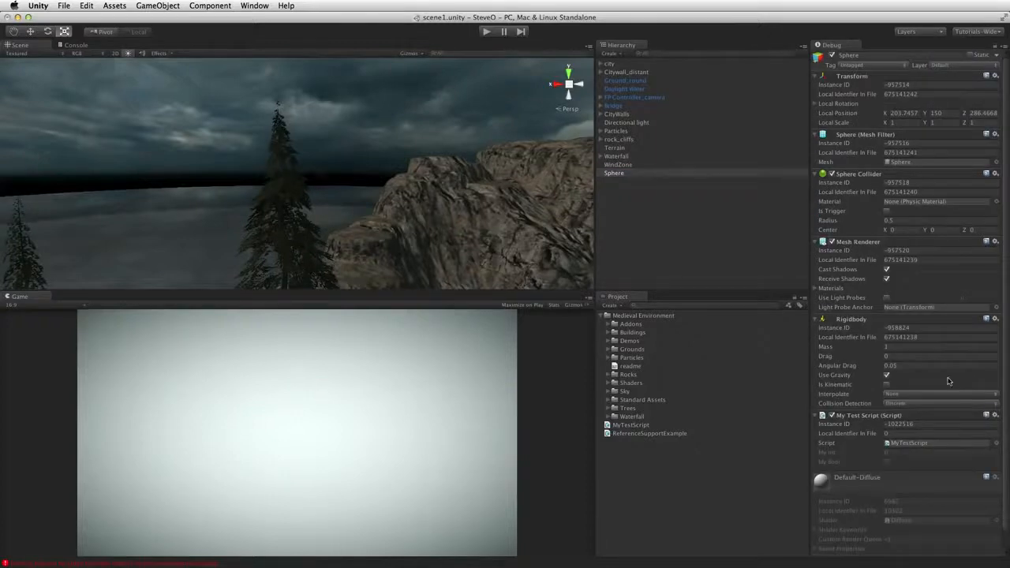
{"action": "scroll", "coordinate": [949, 381], "scroll_direction": "down", "scroll_amount": 1}
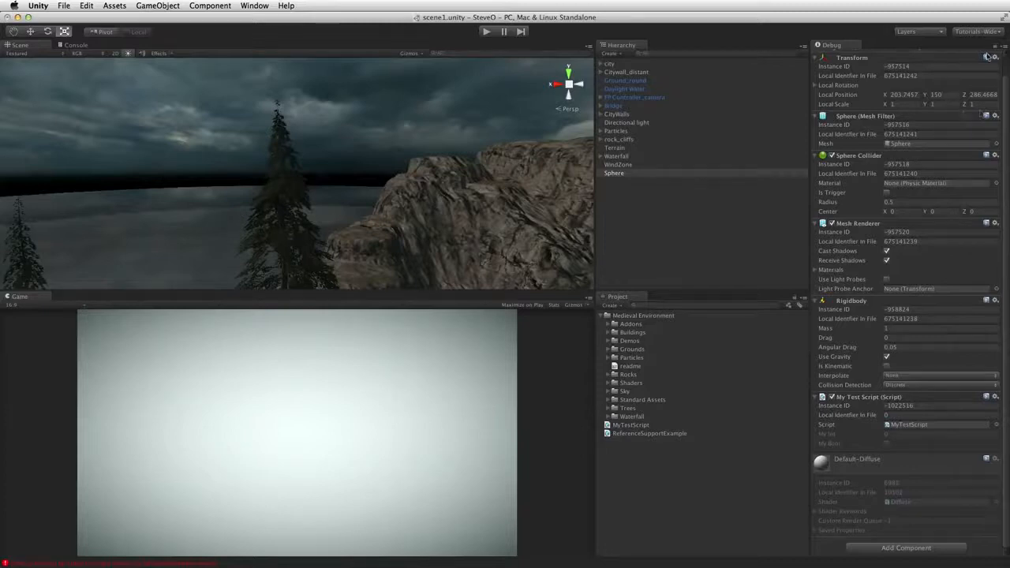
{"action": "left_click", "coordinate": [997, 47]}
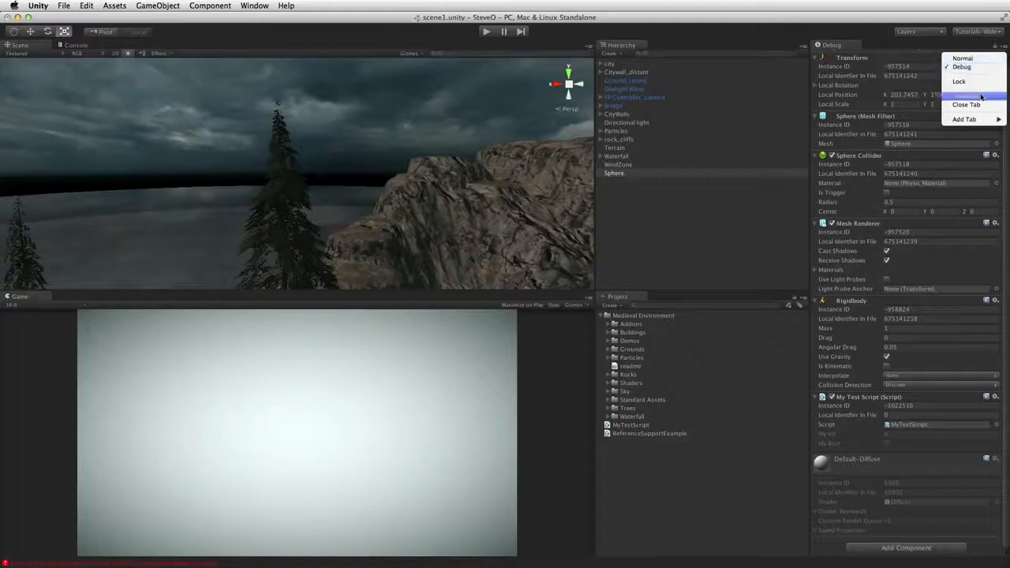
{"action": "left_click", "coordinate": [962, 60]}
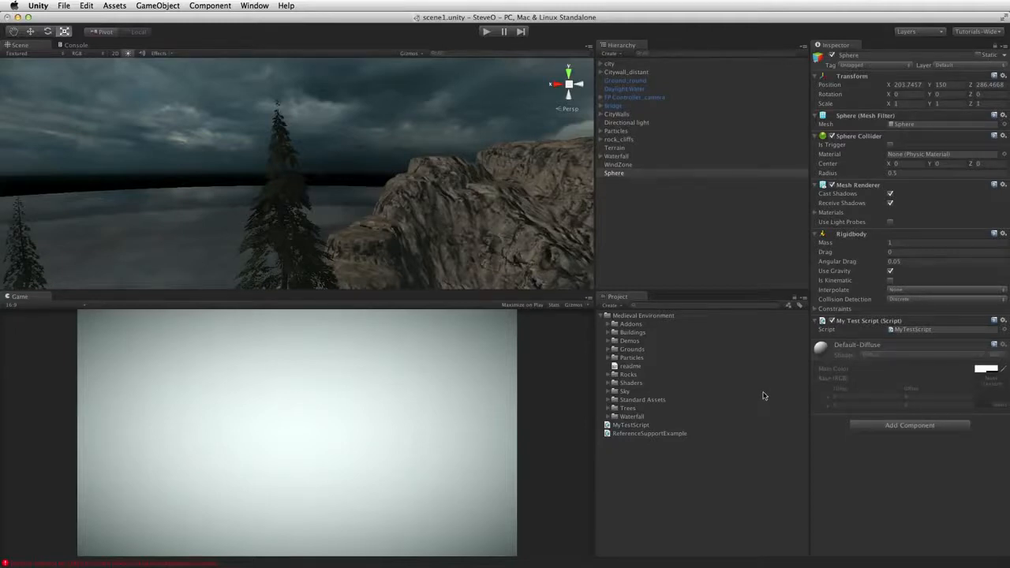
Test the locked Inspector by selecting other Hierarchy objects, ending with Ground_round, and unlock the Inspector
{"action": "left_click", "coordinate": [643, 148]}
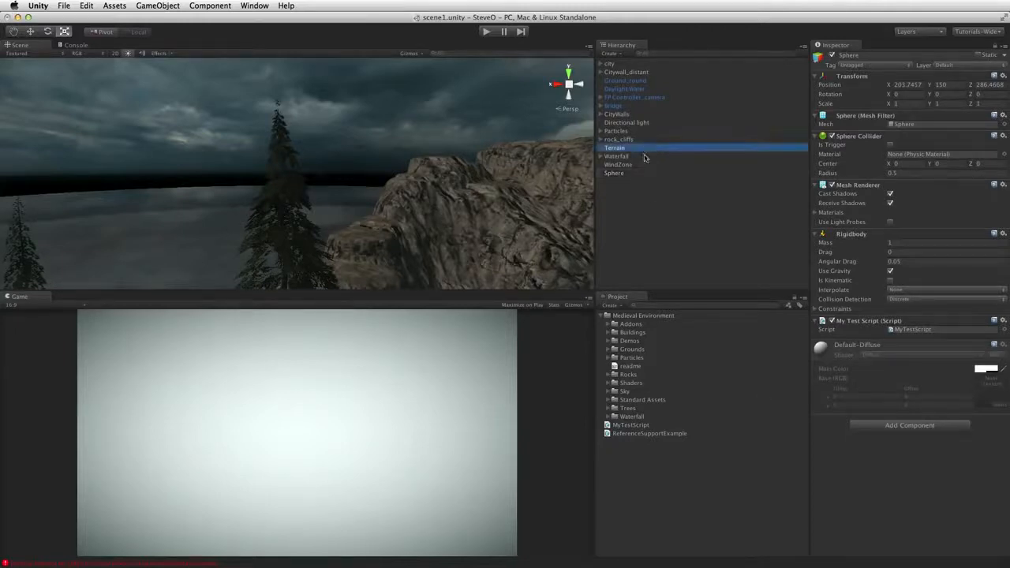
{"action": "left_click", "coordinate": [633, 112]}
{"action": "left_click", "coordinate": [633, 79]}
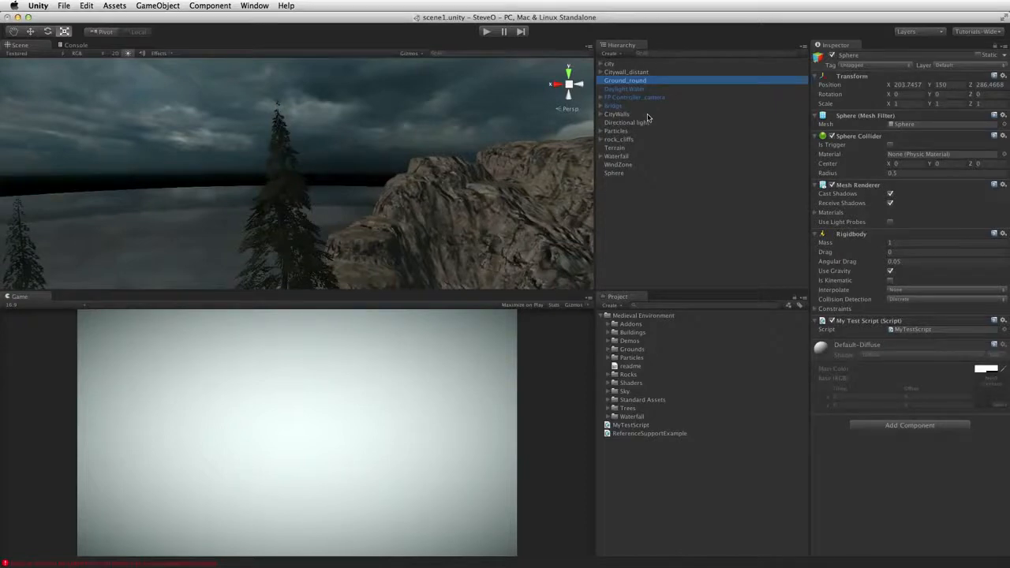
{"action": "left_click", "coordinate": [996, 46]}
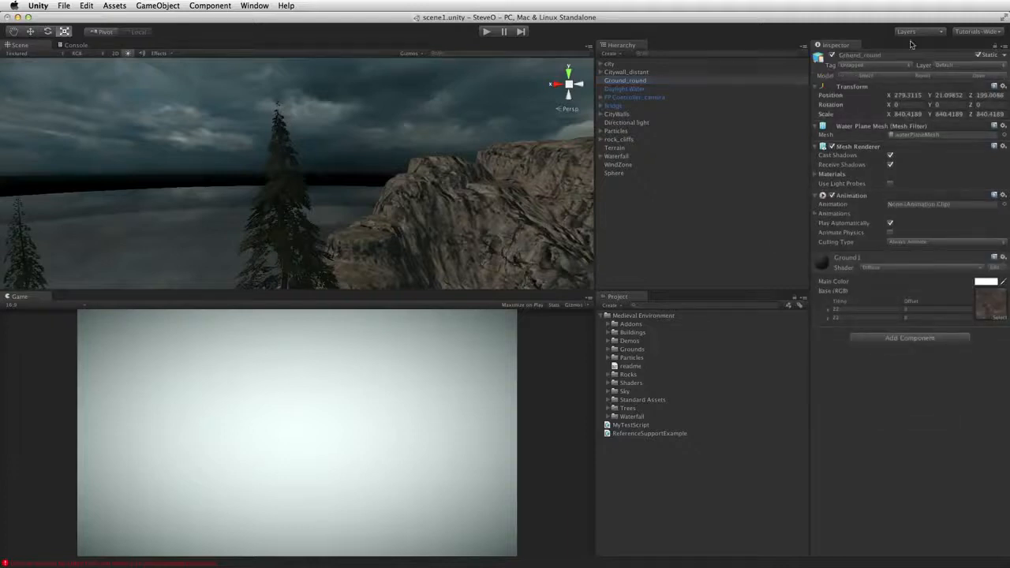
Add a second Inspector, dock it beneath the first one and enlarge it to about half the column height
{"action": "right_click", "coordinate": [852, 47]}
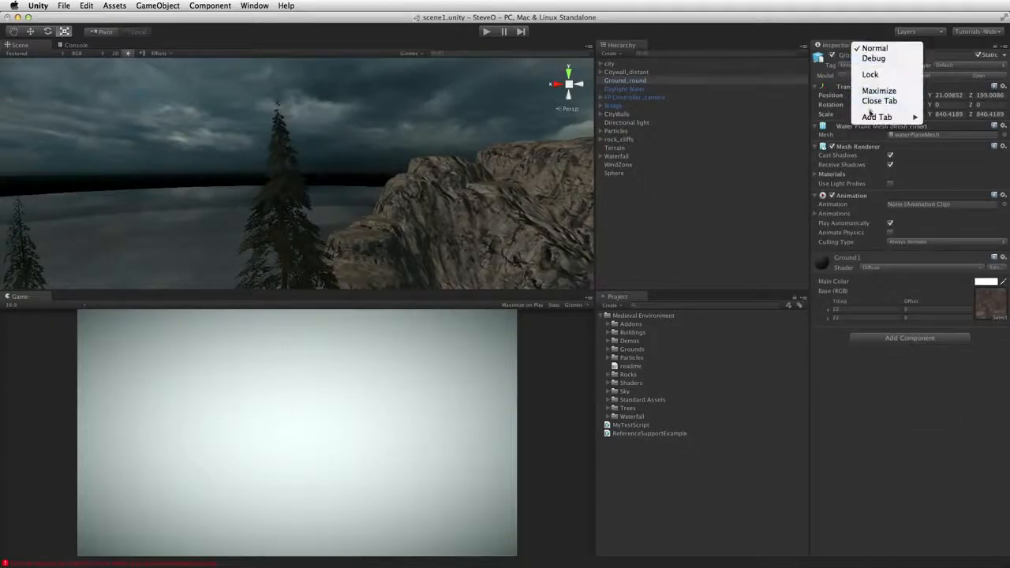
{"action": "mouse_move", "coordinate": [880, 117]}
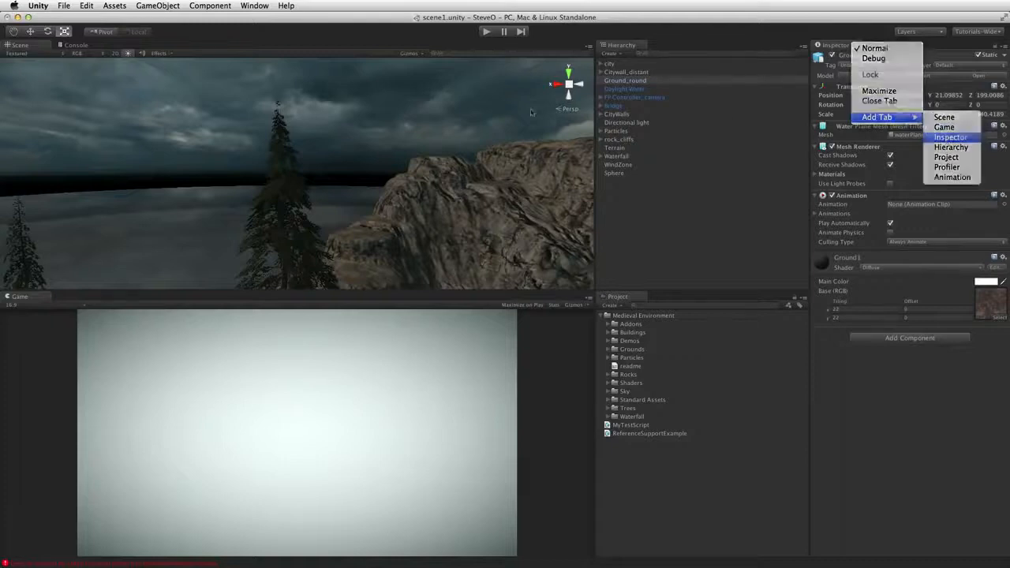
{"action": "left_click", "coordinate": [949, 137]}
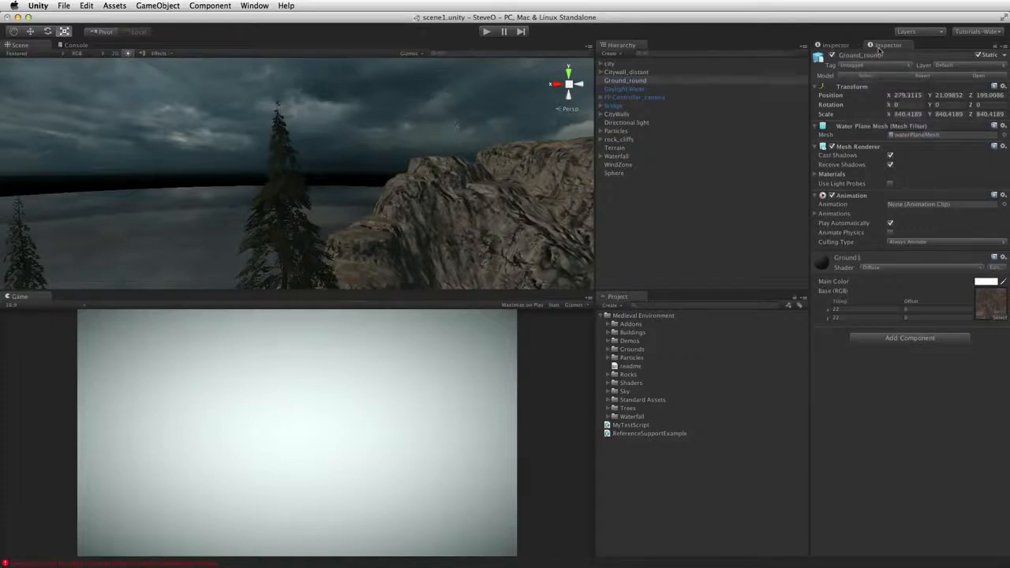
{"action": "left_click_drag", "start_coordinate": [881, 49], "coordinate": [896, 485]}
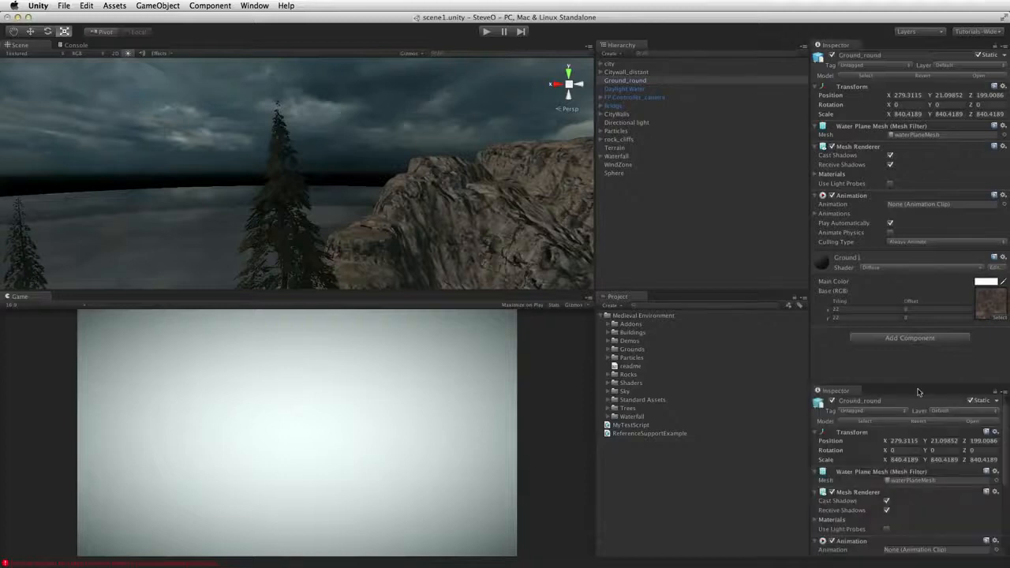
{"action": "left_click_drag", "start_coordinate": [917, 386], "coordinate": [905, 328]}
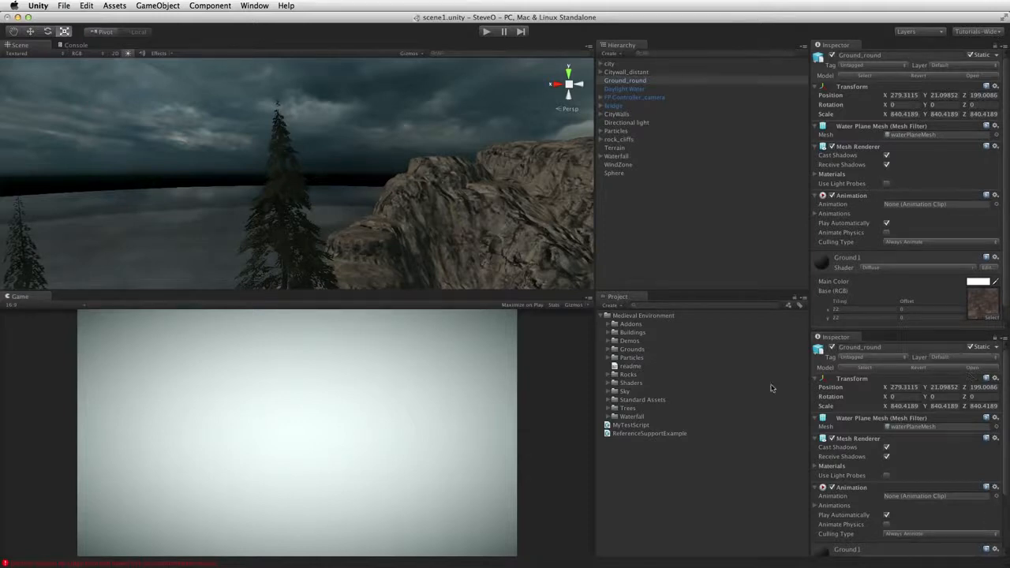
Compare the locked lower Inspector with the upper one by selecting Sphere, Particles, CityWalls and Daylight Water, and shrink and unlock the lower one
{"action": "left_click", "coordinate": [615, 173]}
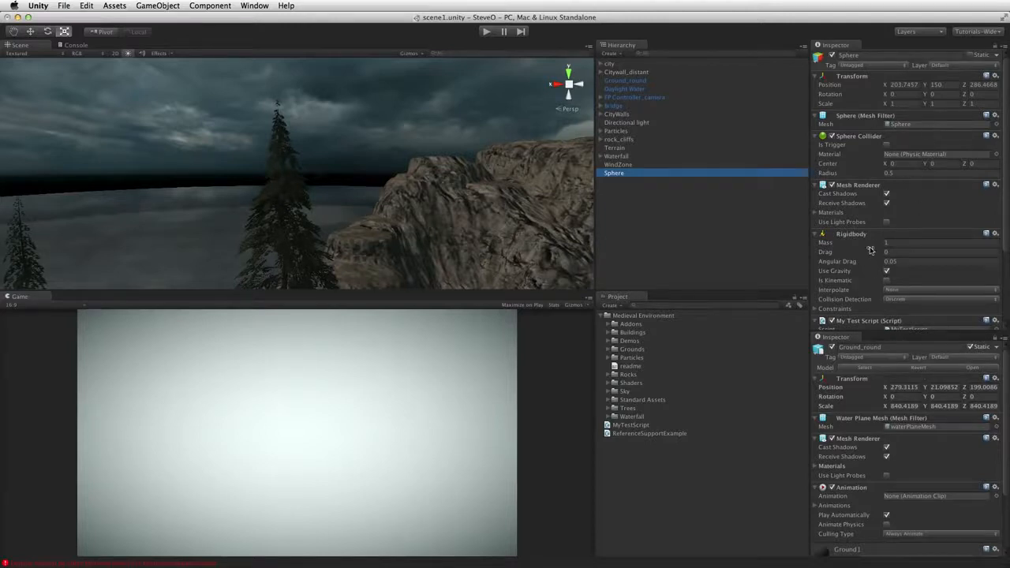
{"action": "left_click", "coordinate": [646, 131]}
{"action": "left_click", "coordinate": [646, 115]}
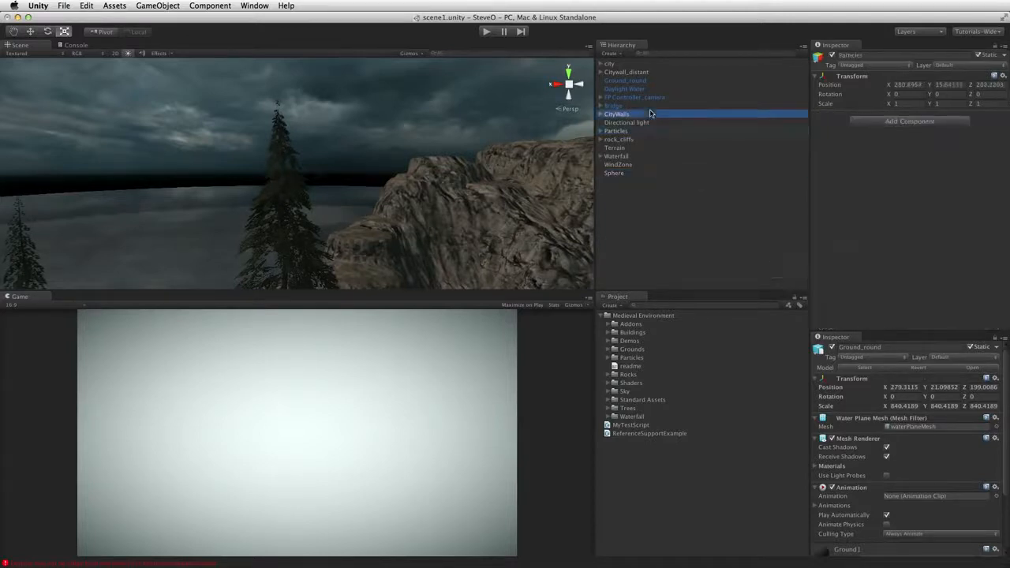
{"action": "left_click", "coordinate": [656, 89]}
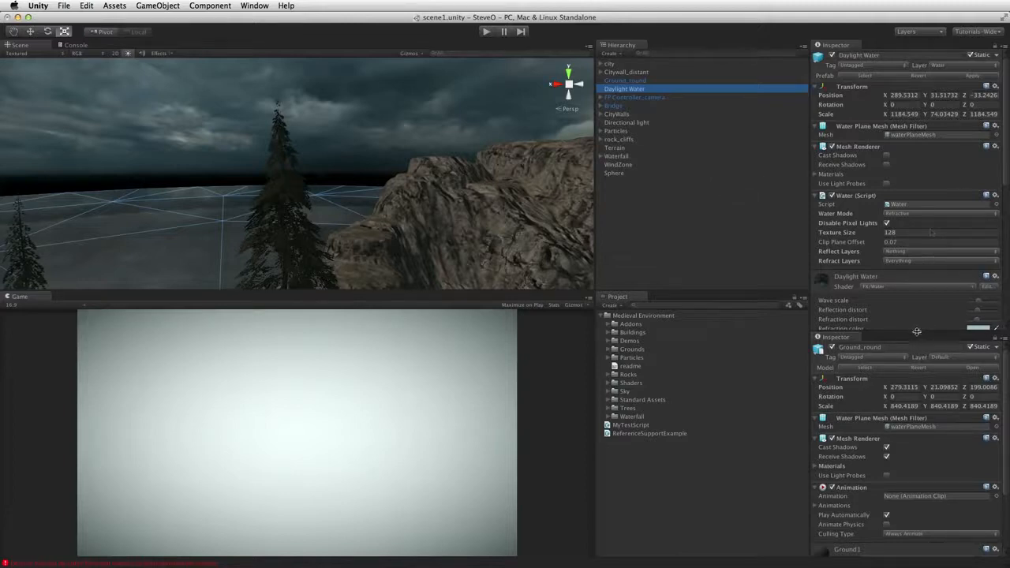
{"action": "left_click_drag", "start_coordinate": [917, 332], "coordinate": [918, 403]}
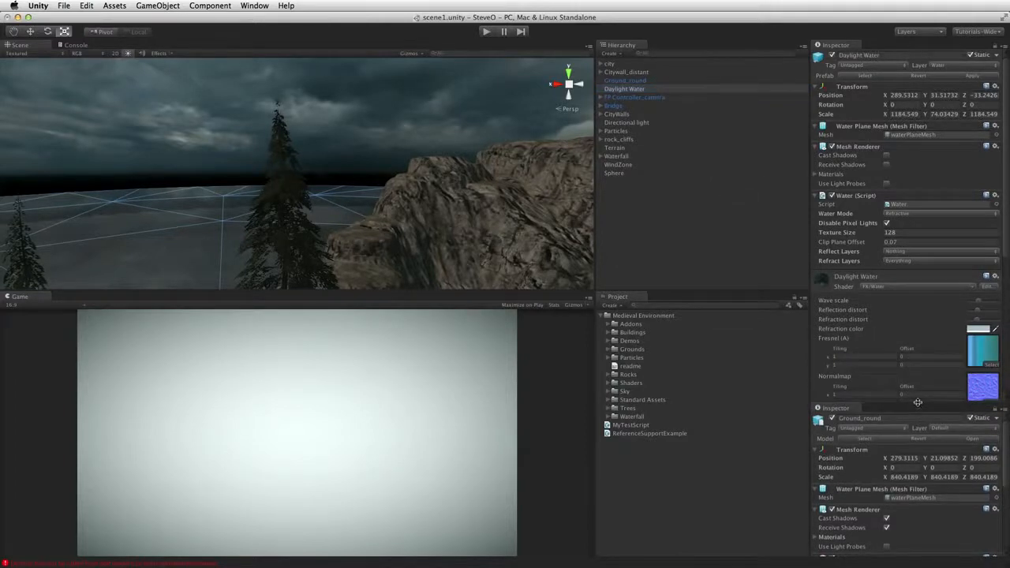
{"action": "left_click", "coordinate": [995, 409]}
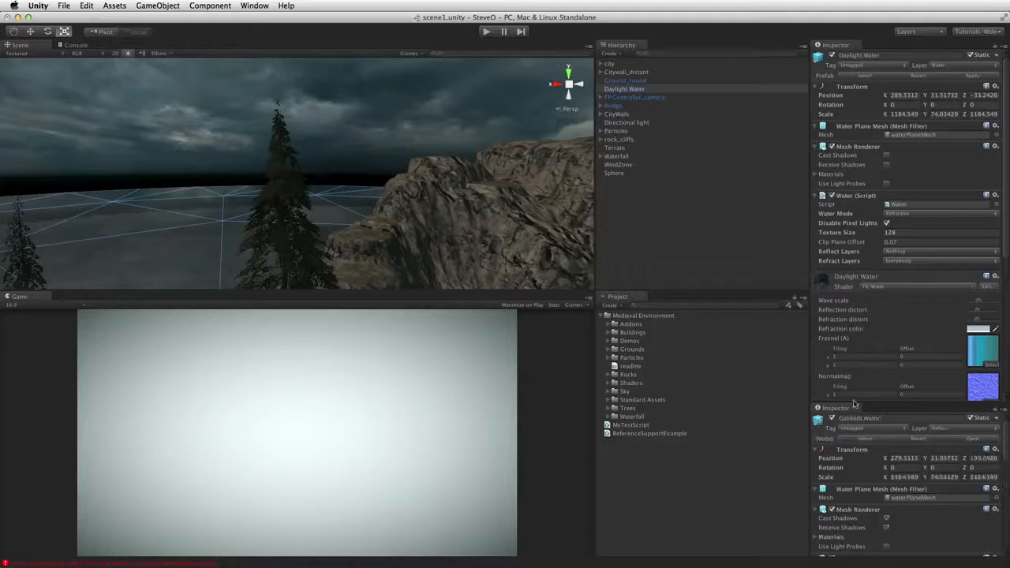
Open the project's Time settings and reduce the lower Inspector's height to just fit them
{"action": "left_click", "coordinate": [92, 5]}
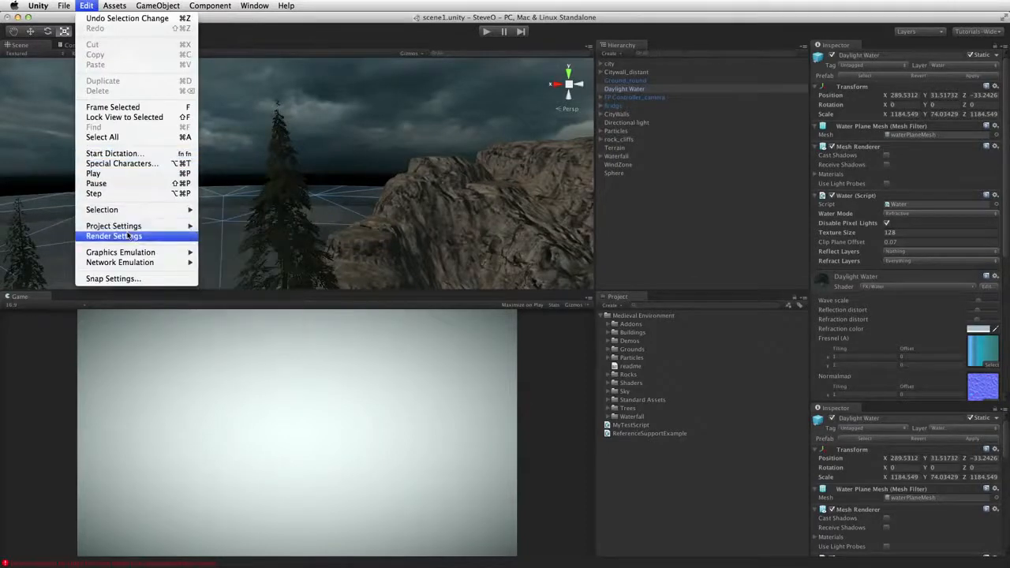
{"action": "mouse_move", "coordinate": [130, 230]}
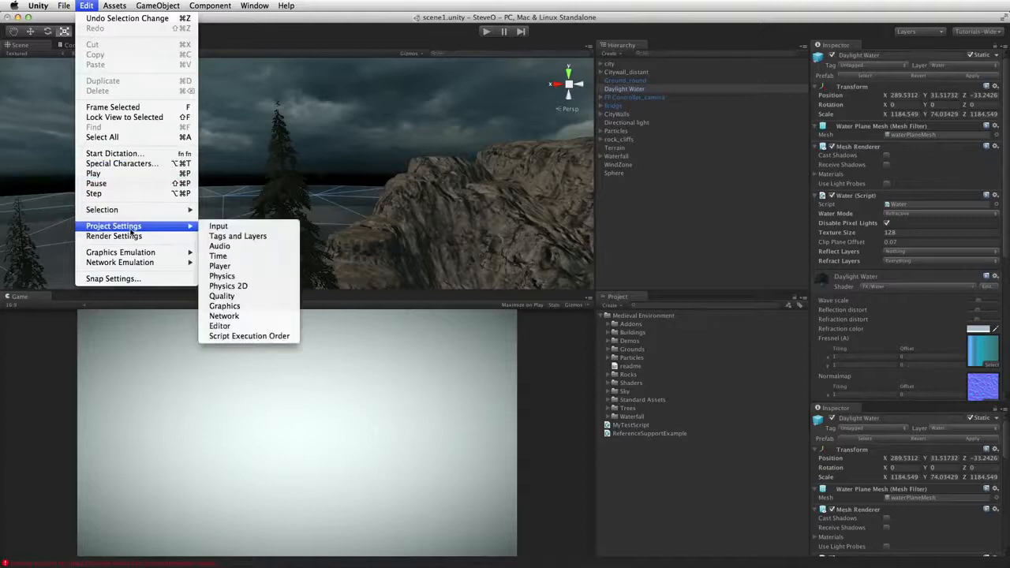
{"action": "left_click", "coordinate": [220, 256]}
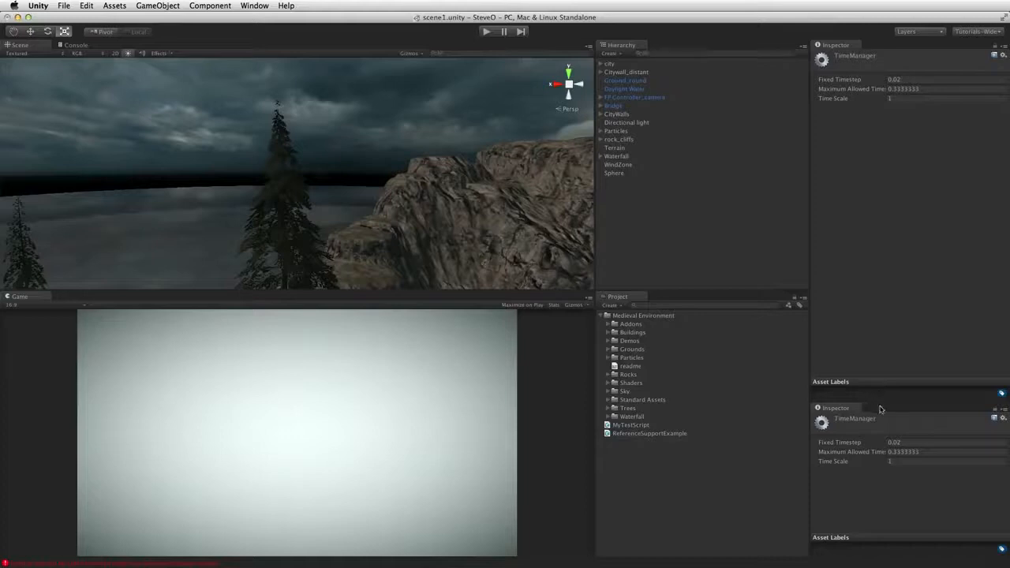
{"action": "left_click_drag", "start_coordinate": [882, 404], "coordinate": [876, 462]}
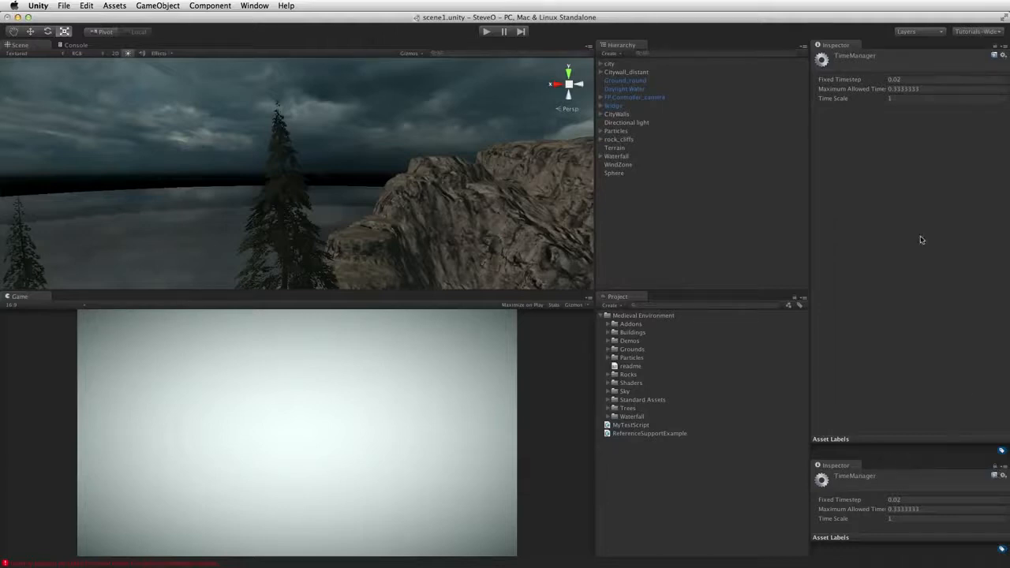
Select the Sphere in the Hierarchy and frame it in the Scene view
{"action": "left_click", "coordinate": [640, 174]}
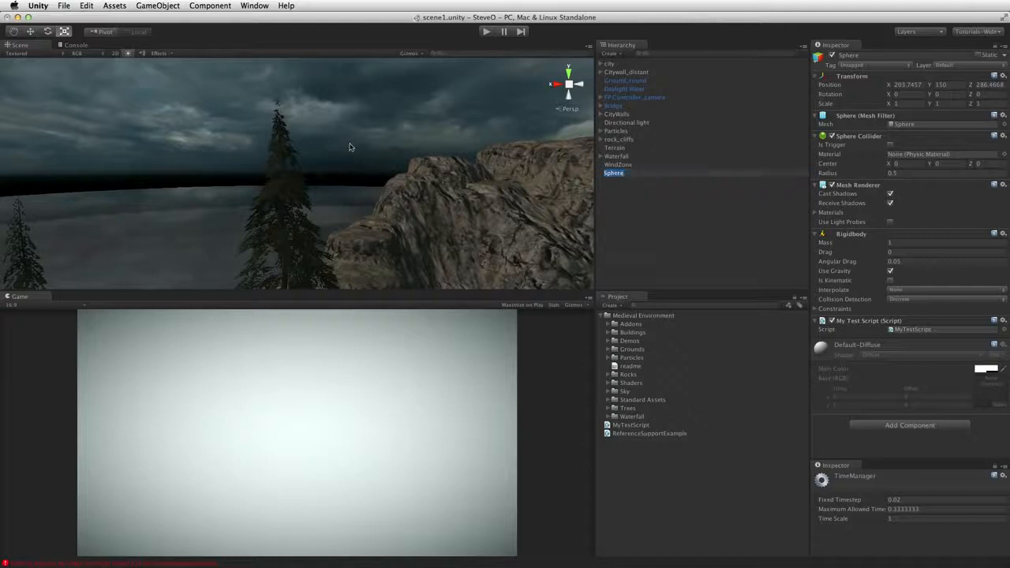
{"action": "left_click", "coordinate": [633, 189]}
{"action": "left_click", "coordinate": [624, 173]}
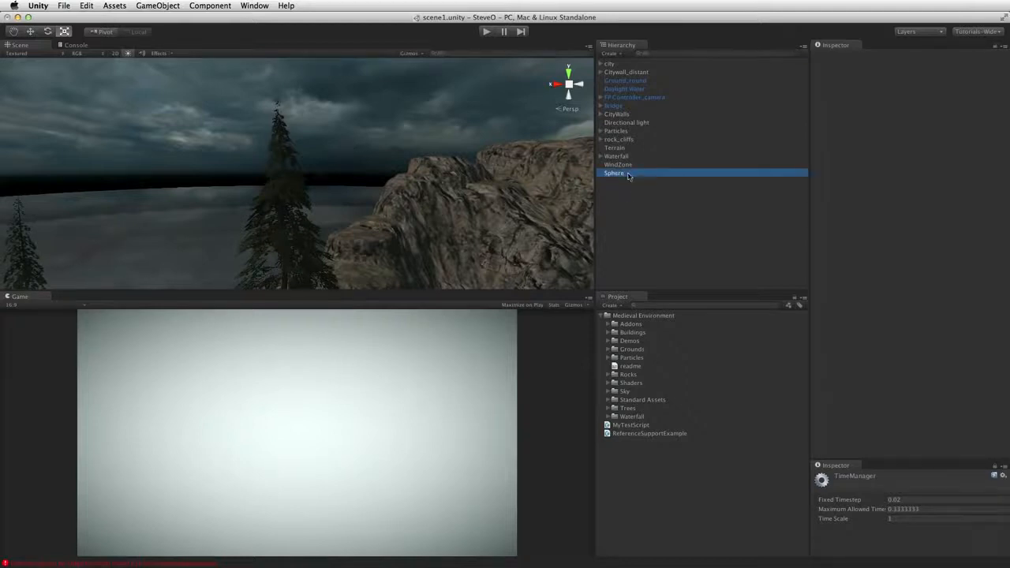
{"action": "key", "text": "f"}
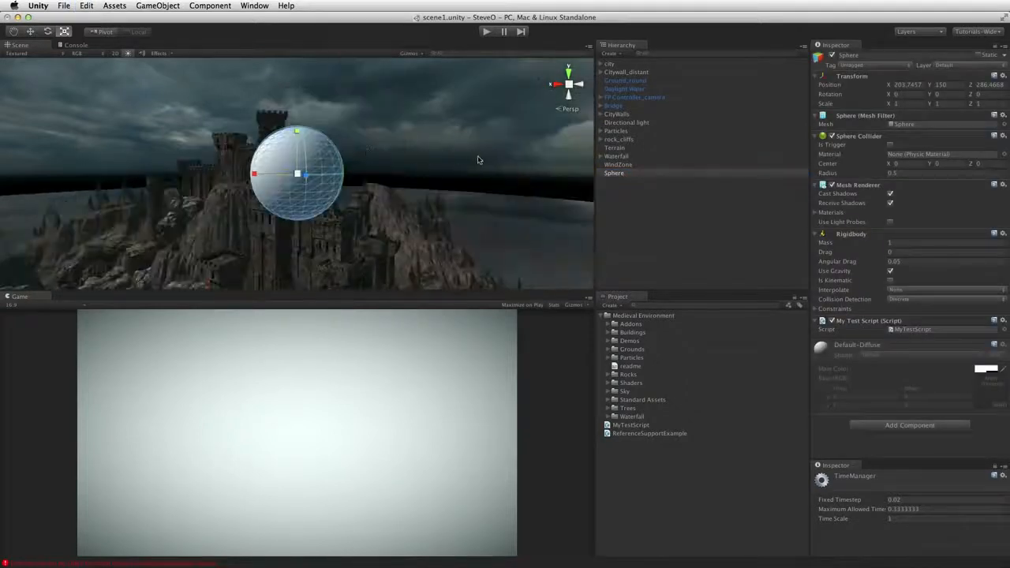
Enter play mode, slow the Time Scale to 0.16, frame the falling Sphere, and vary the Time Scale further during playback
{"action": "left_click", "coordinate": [487, 32]}
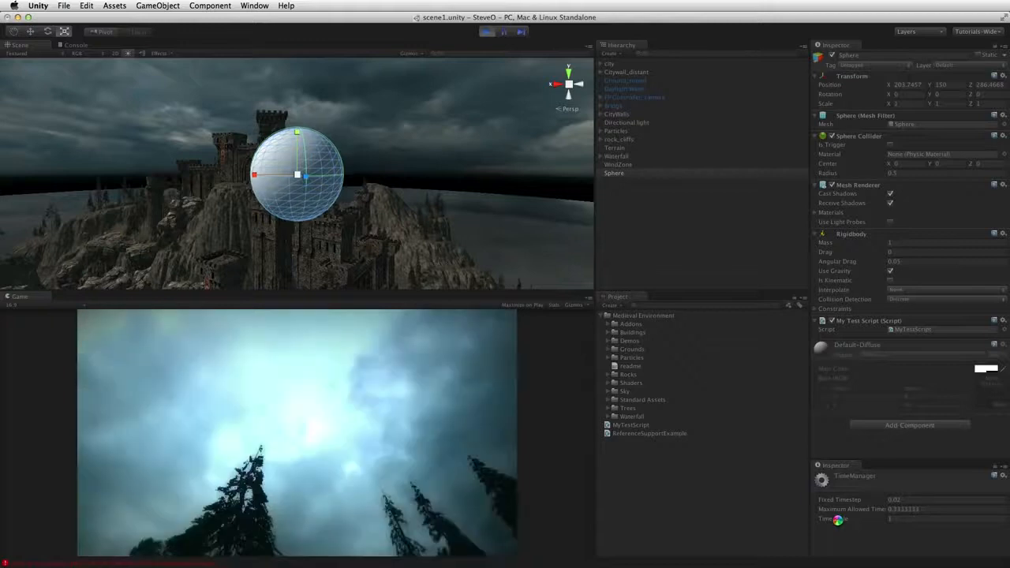
{"action": "left_click_drag", "start_coordinate": [838, 521], "coordinate": [782, 522]}
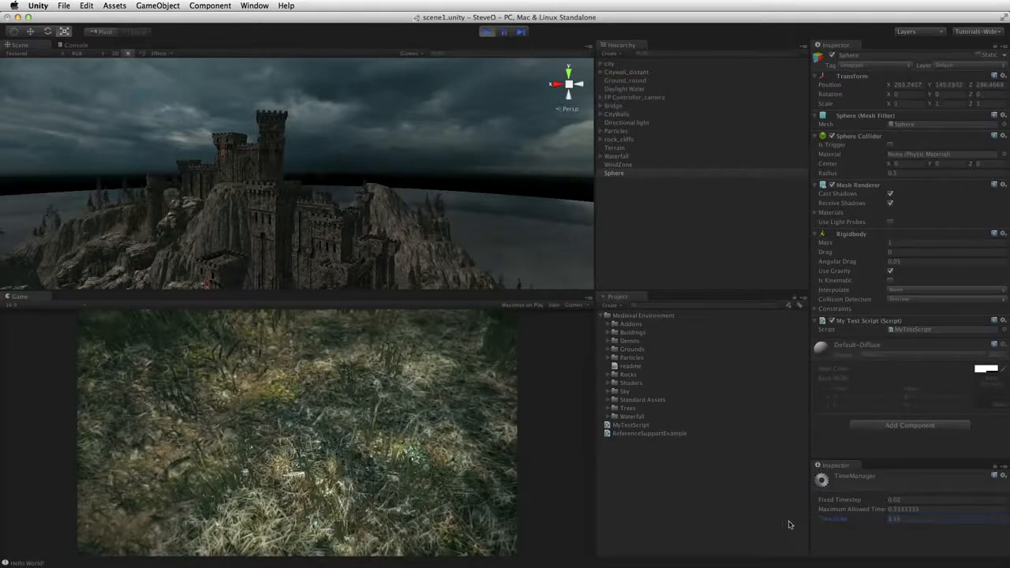
{"action": "key", "text": "f"}
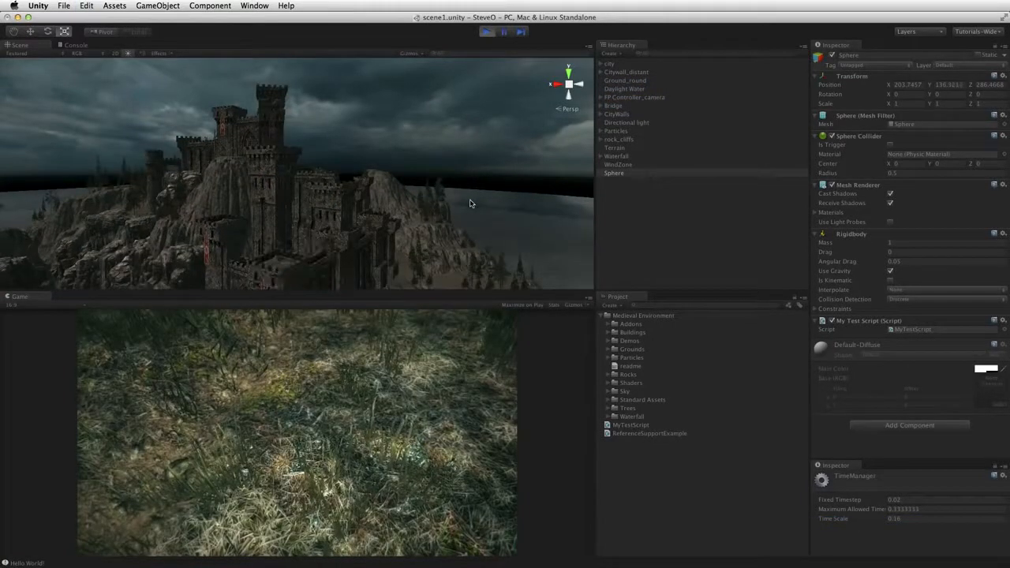
{"action": "key", "text": "f"}
{"action": "key", "text": "f"}
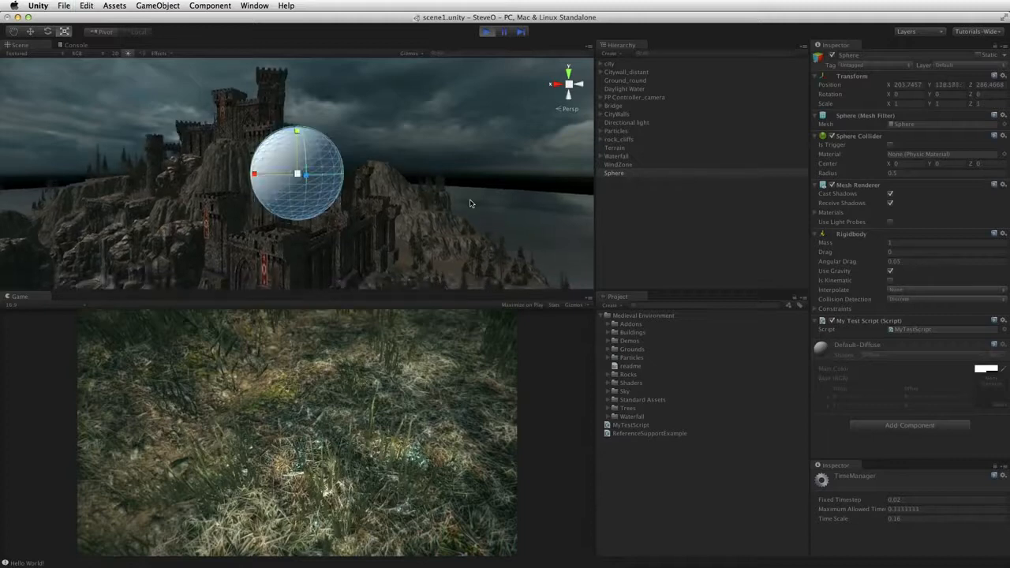
{"action": "left_click_drag", "start_coordinate": [831, 520], "coordinate": [855, 522]}
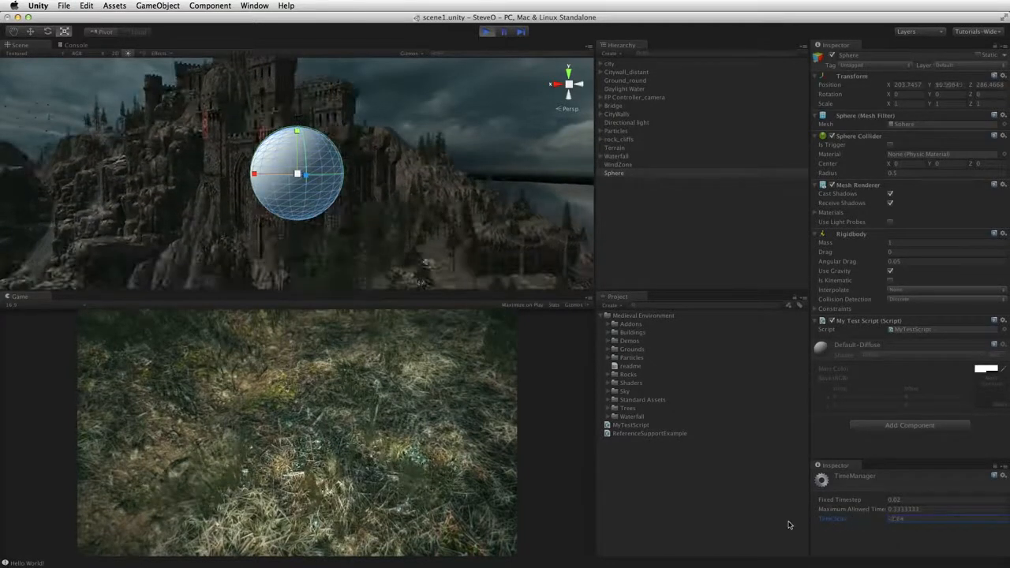
{"action": "left_click_drag", "start_coordinate": [810, 522], "coordinate": [853, 522]}
Exit play mode and close the lower Inspector showing the TimeManager
{"action": "key", "text": "super+p"}
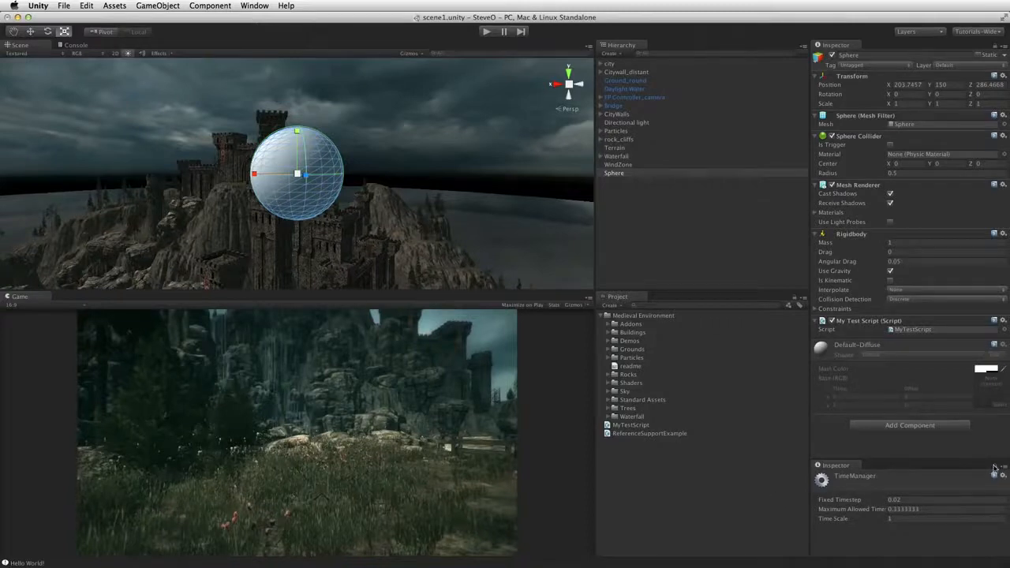
{"action": "right_click", "coordinate": [840, 467]}
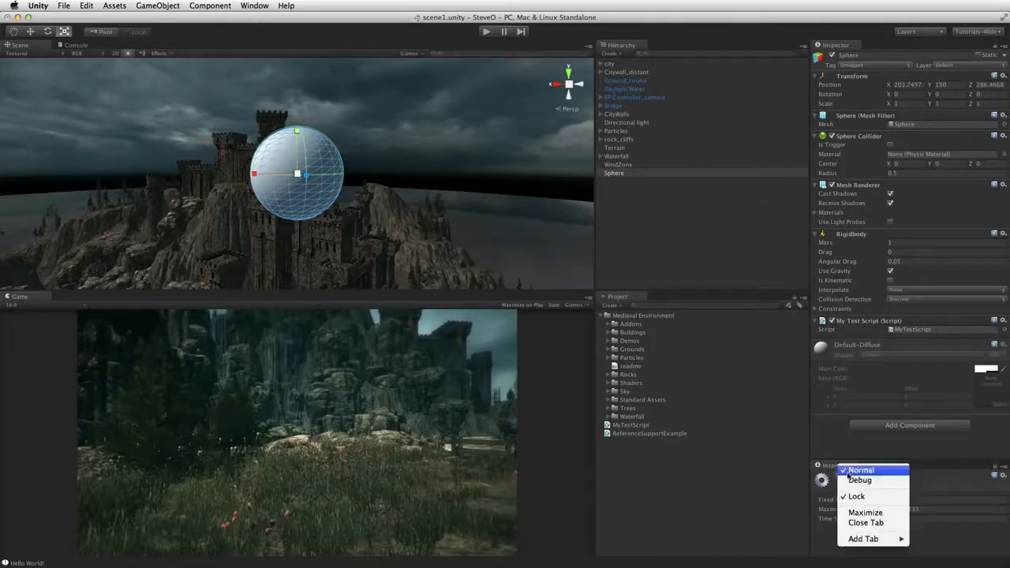
{"action": "left_click", "coordinate": [866, 523]}
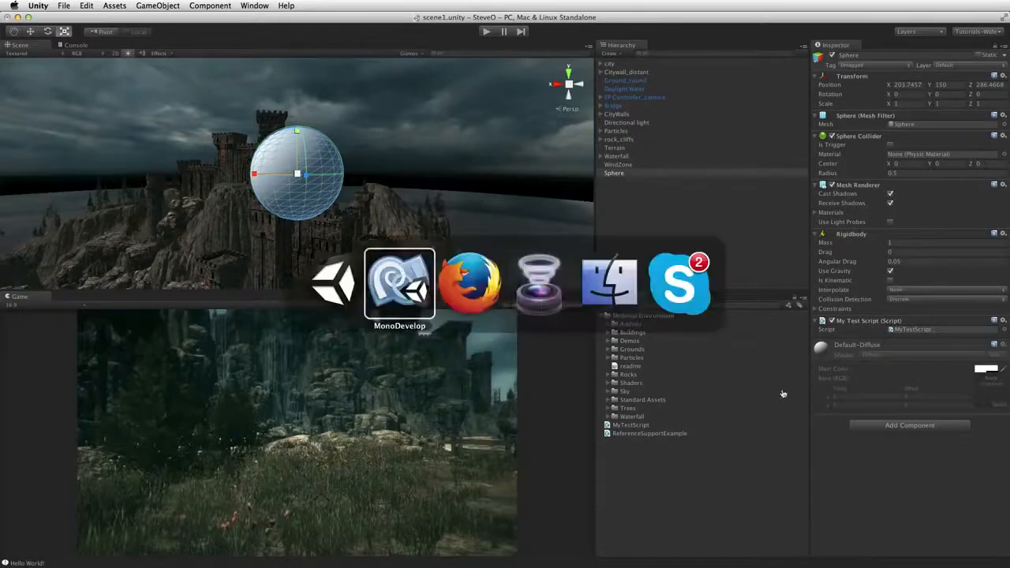
Switch to MonoDevelop, declare "public GameObject[] myGoArray;" below myBool in MyTestScript.cs, and save the script
{"action": "key", "text": "super+Tab"}
{"action": "left_click", "coordinate": [416, 293]}
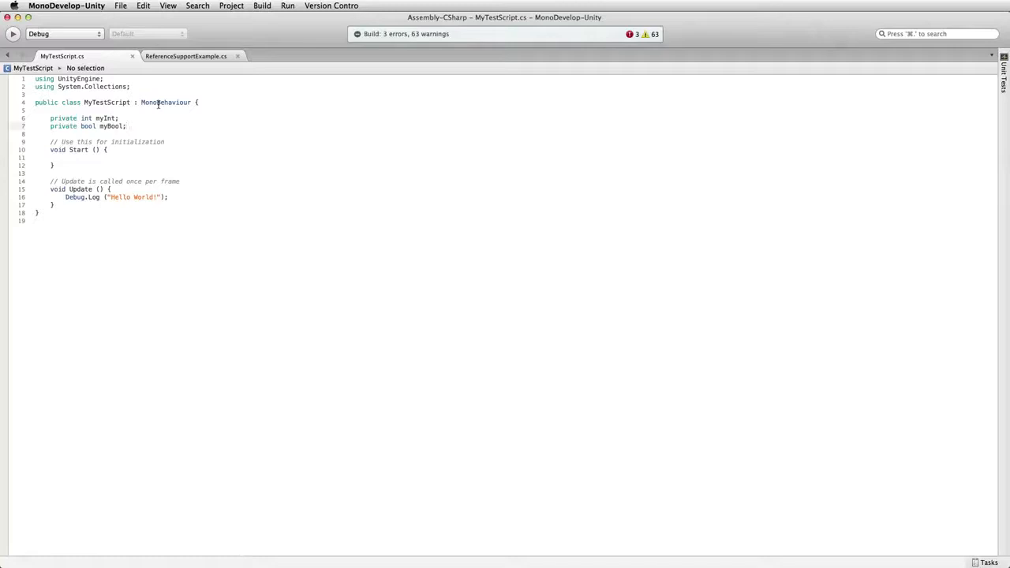
{"action": "key", "text": "Return"}
{"action": "type", "text": "pu"}
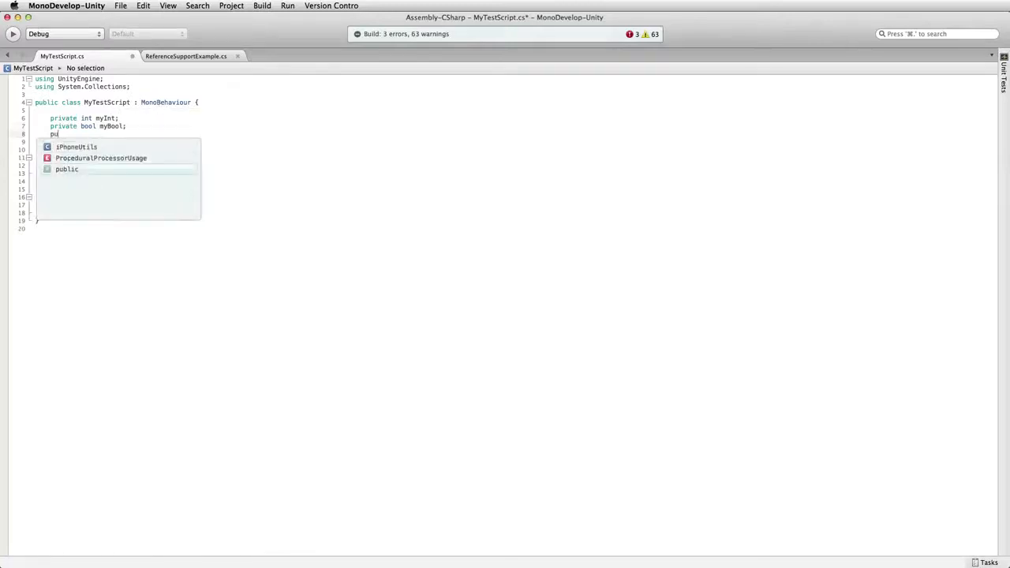
{"action": "type", "text": "blic G"}
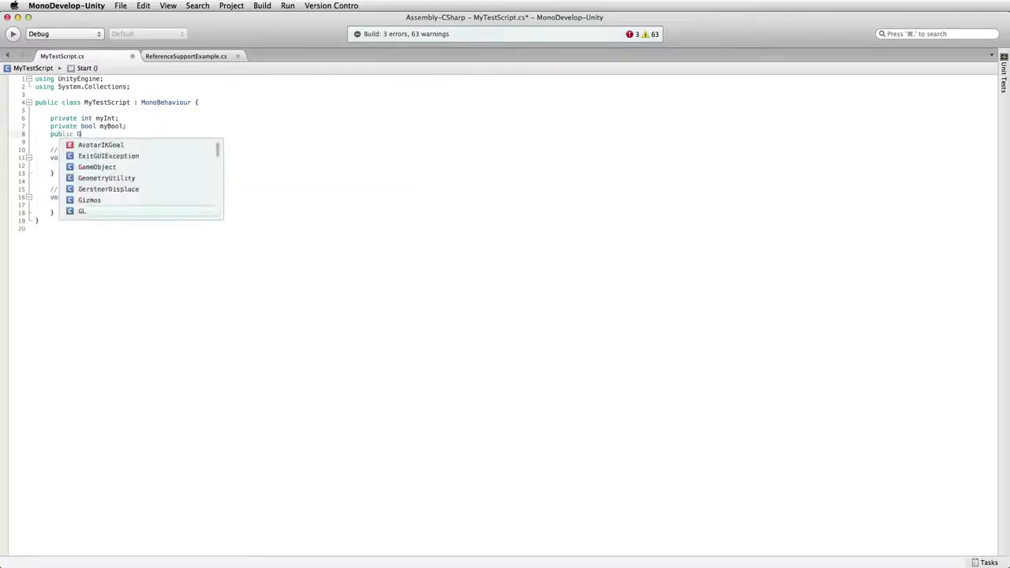
{"action": "type", "text": "ame"}
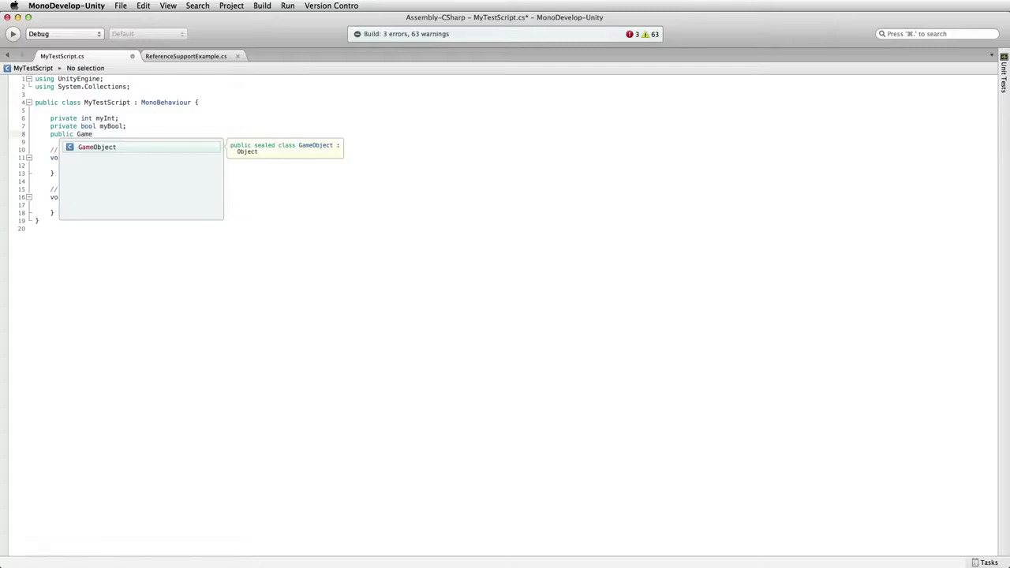
{"action": "key", "text": "Return"}
{"action": "type", "text": "[]"}
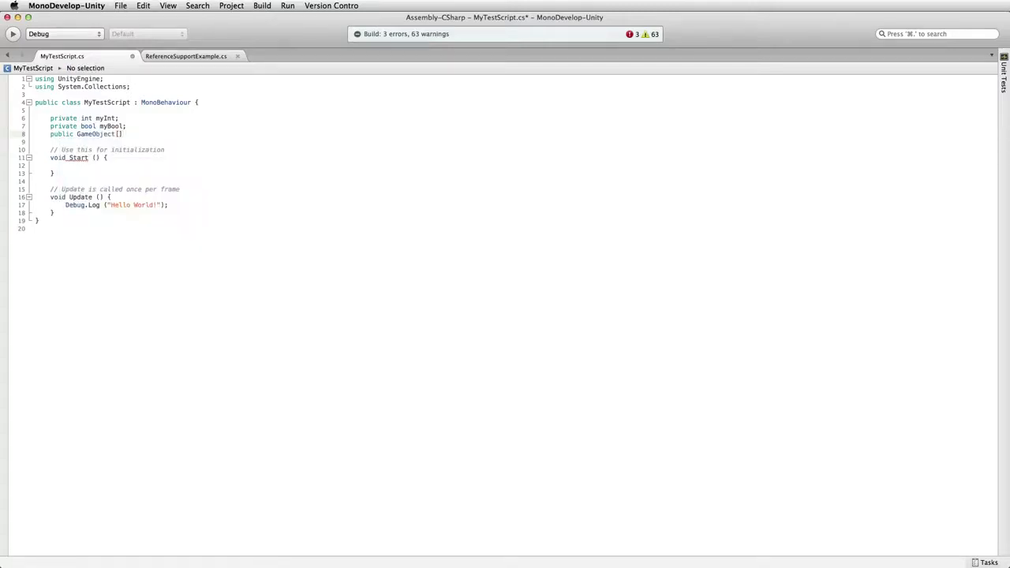
{"action": "type", "text": " myObje"}
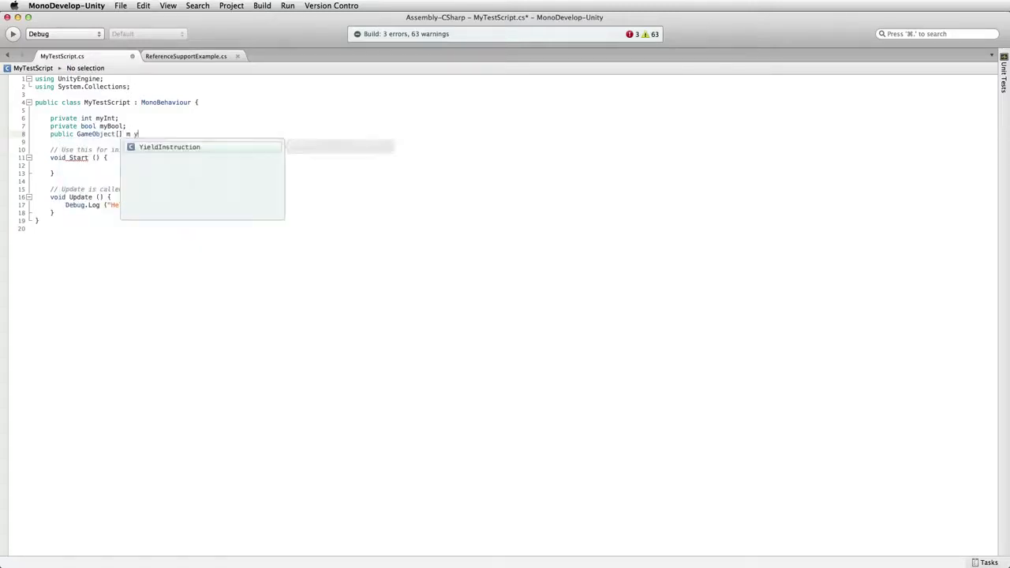
{"action": "key", "text": "BackSpace"}
{"action": "key", "text": "BackSpace"}
{"action": "key", "text": "BackSpace"}
{"action": "key", "text": "BackSpace"}
{"action": "key", "text": "BackSpace"}
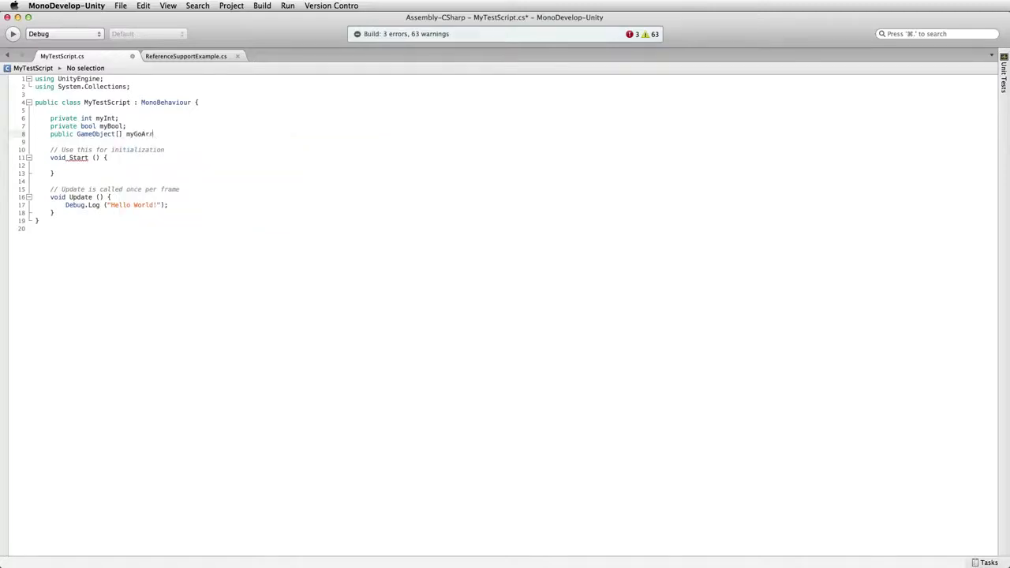
{"action": "key", "text": "super+s"}
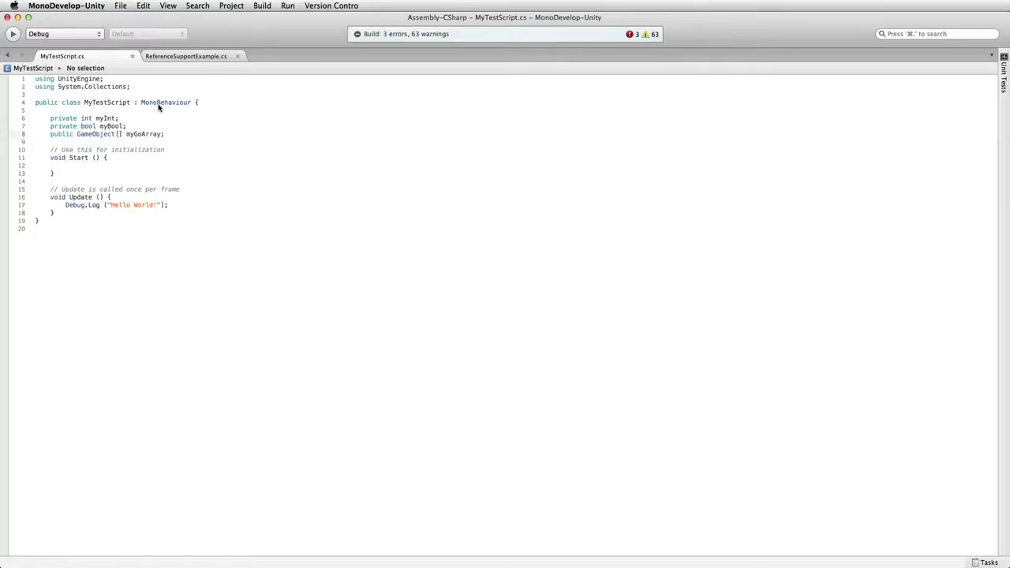
Switch back to Unity and expand My Go Array in the Sphere's My Test Script component
{"action": "key", "text": "super+Tab"}
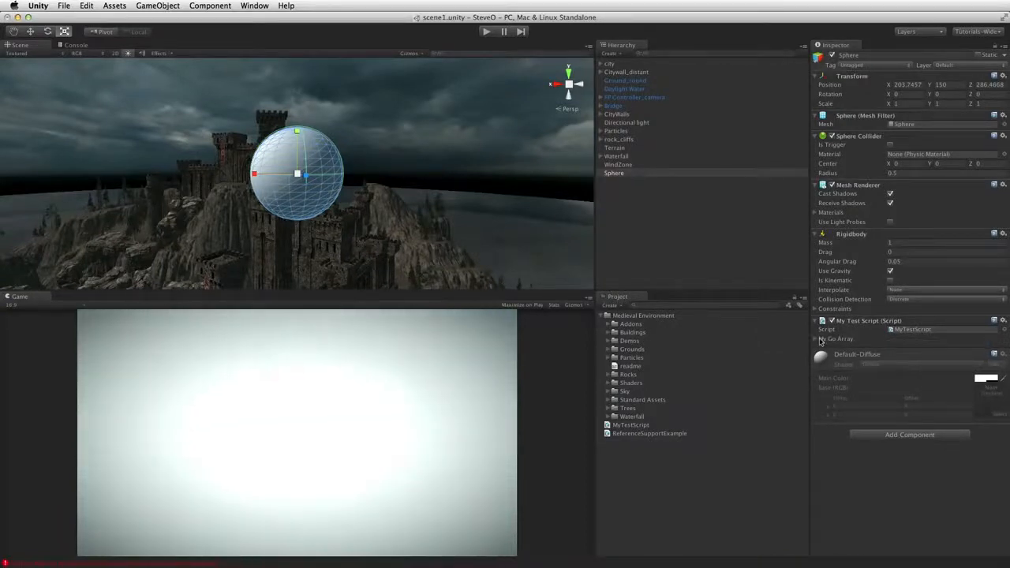
{"action": "left_click", "coordinate": [818, 339]}
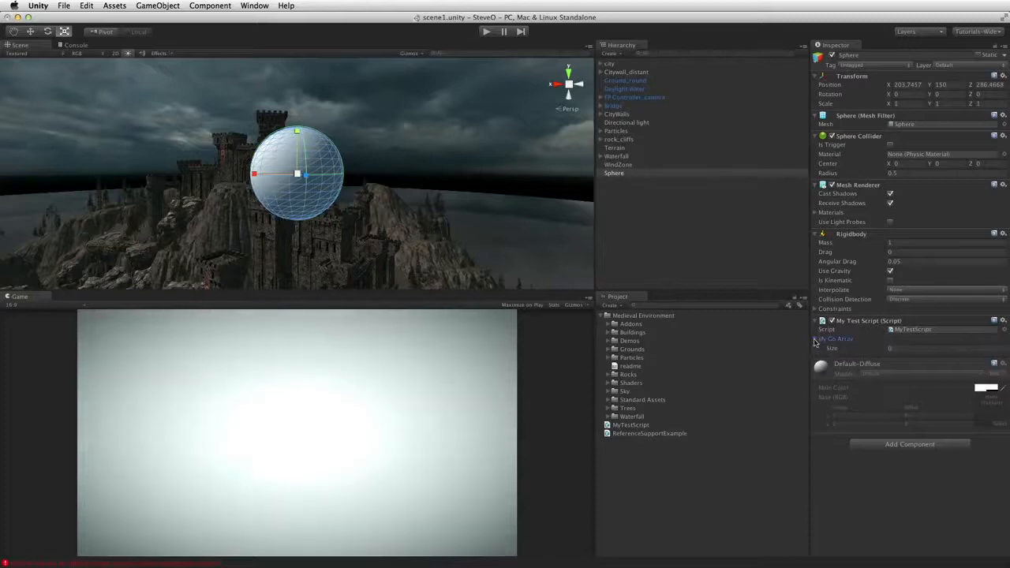
Create a Cube and move it along the X axis beside the Sphere, to about X 205.5
{"action": "left_click", "coordinate": [614, 55]}
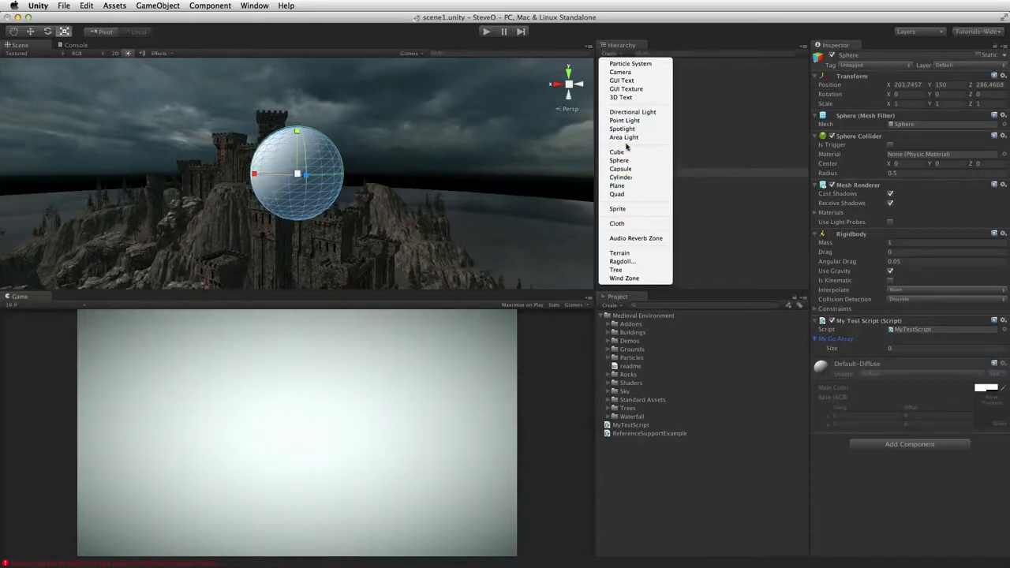
{"action": "left_click", "coordinate": [623, 154]}
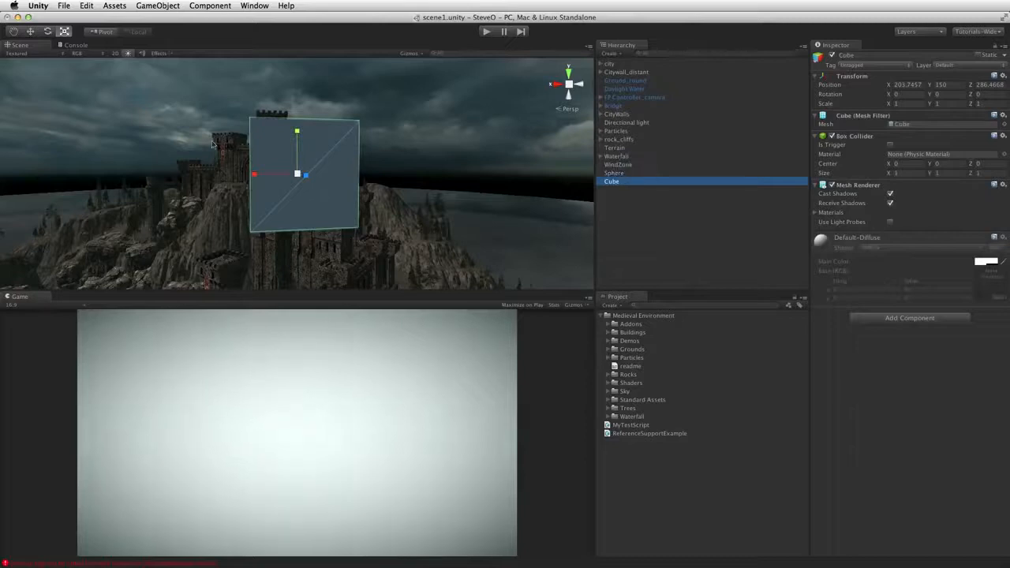
{"action": "key", "text": "w"}
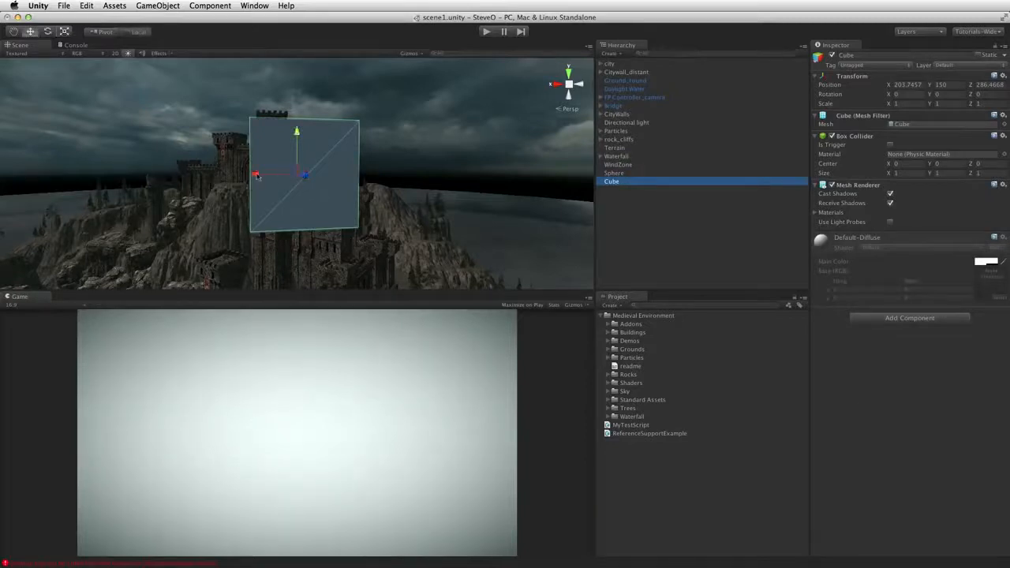
{"action": "left_click_drag", "start_coordinate": [257, 175], "coordinate": [101, 167]}
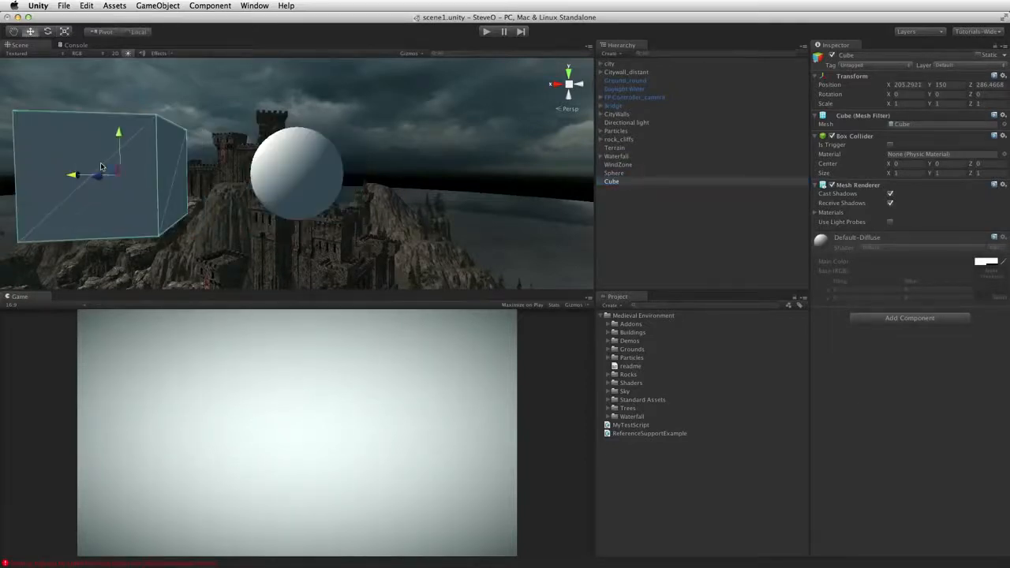
Duplicate the Cube eight times
{"action": "left_click", "coordinate": [612, 181]}
{"action": "key", "text": "super+d"}
{"action": "key", "text": "super+d"}
{"action": "key", "text": "super+d"}
{"action": "key", "text": "super+d"}
{"action": "key", "text": "super+d"}
{"action": "key", "text": "super+d"}
{"action": "key", "text": "super+d"}
{"action": "key", "text": "super+d"}
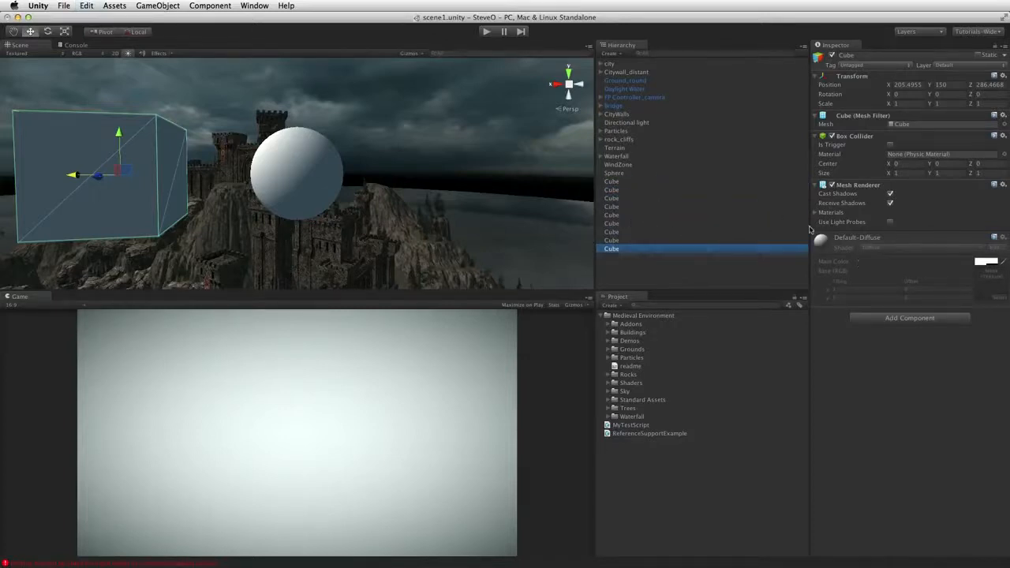
Add the last Cube to the Sphere's My Go Array and select all nine Cubes in the Hierarchy
{"action": "left_click", "coordinate": [629, 175]}
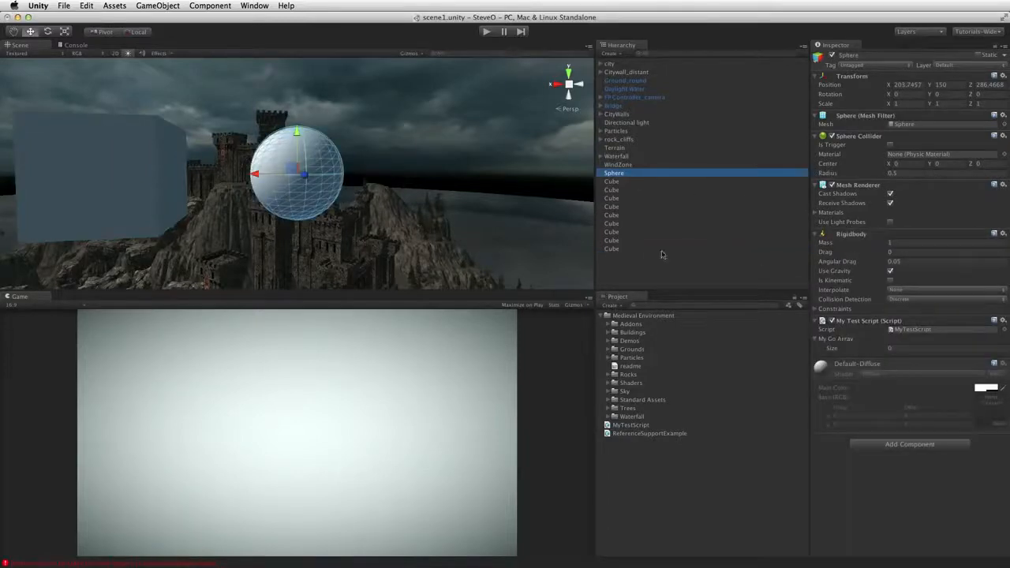
{"action": "left_click_drag", "start_coordinate": [610, 250], "coordinate": [842, 344]}
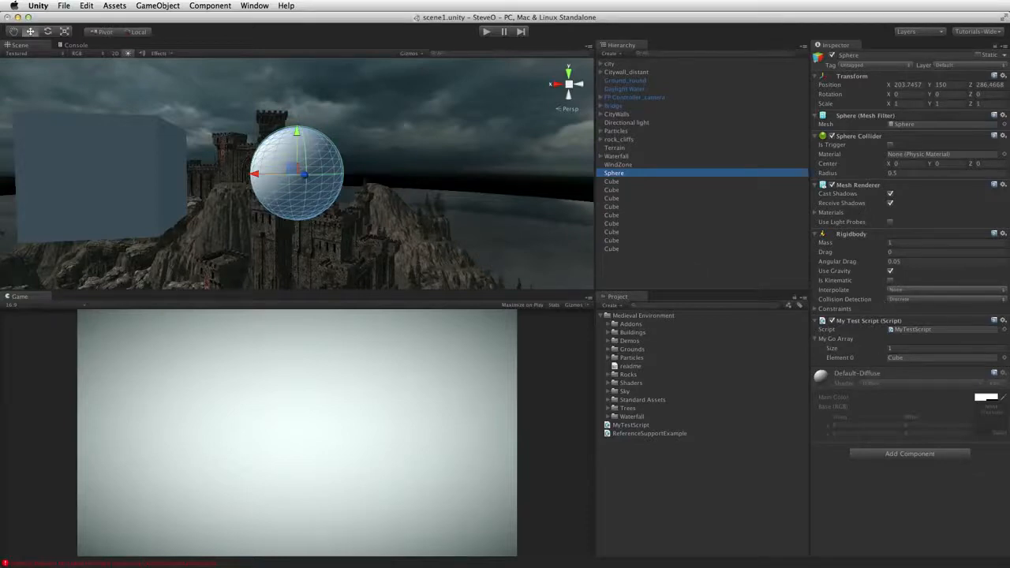
{"action": "left_click", "coordinate": [636, 183]}
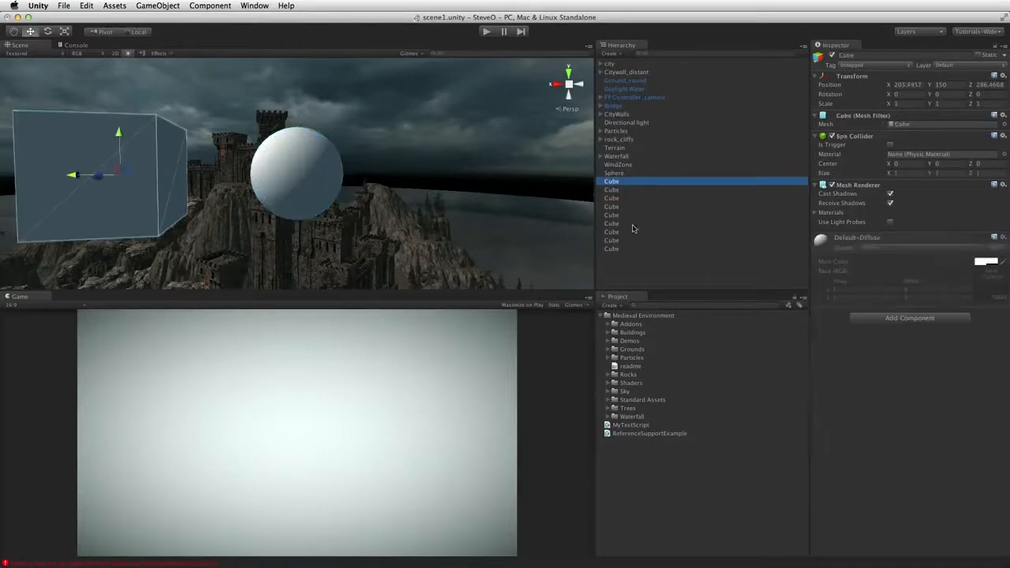
{"action": "left_click", "coordinate": [636, 249], "text": "shift"}
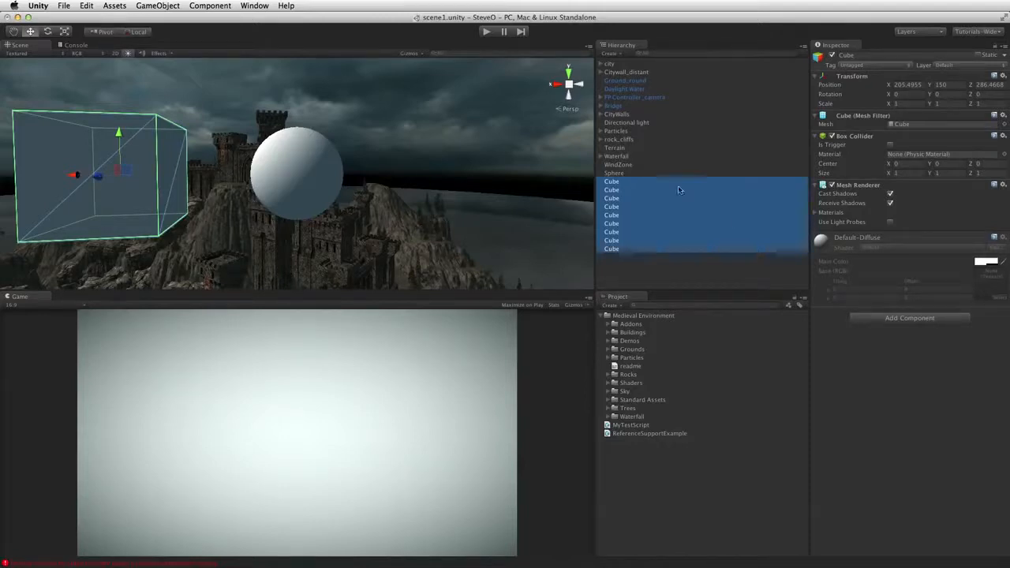
Reselect the Sphere and set the size of its My Go Array to 0
{"action": "left_click", "coordinate": [630, 172]}
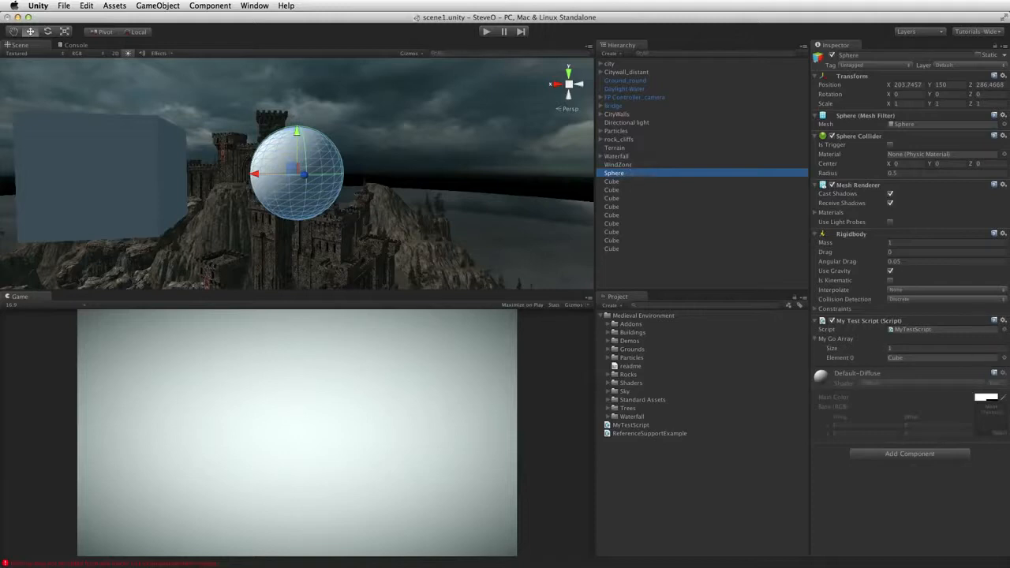
{"action": "left_click", "coordinate": [892, 348]}
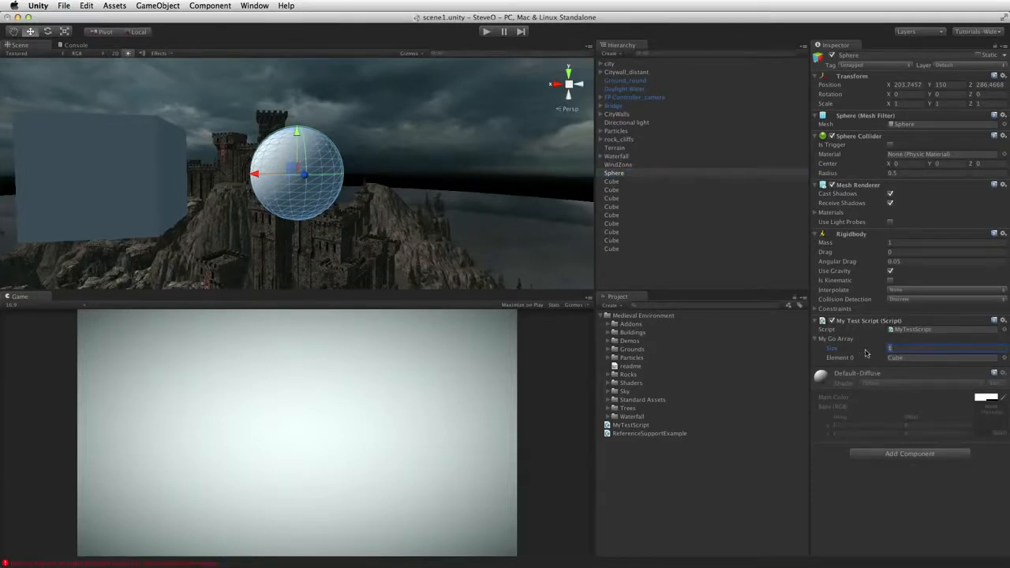
{"action": "type", "text": "0"}
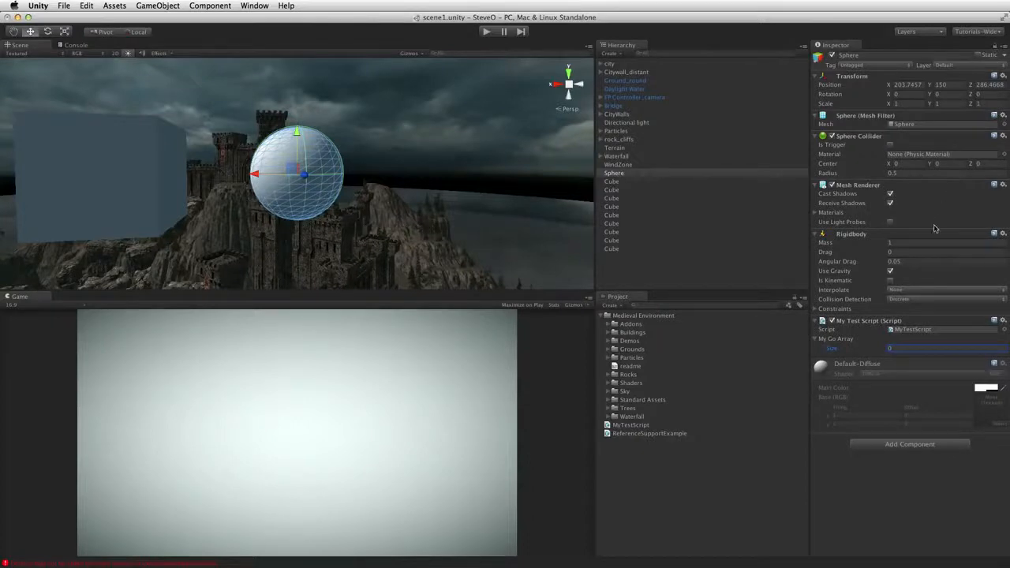
With the Inspector locked on the Sphere, select all nine Cubes and add them together to My Go Array
{"action": "left_click", "coordinate": [618, 182]}
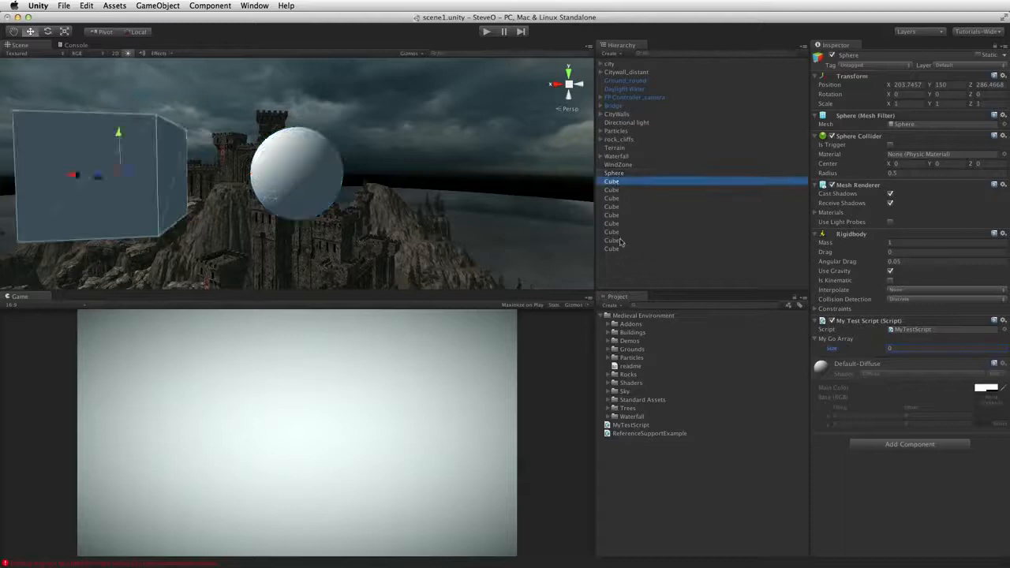
{"action": "left_click", "coordinate": [622, 249], "text": "shift"}
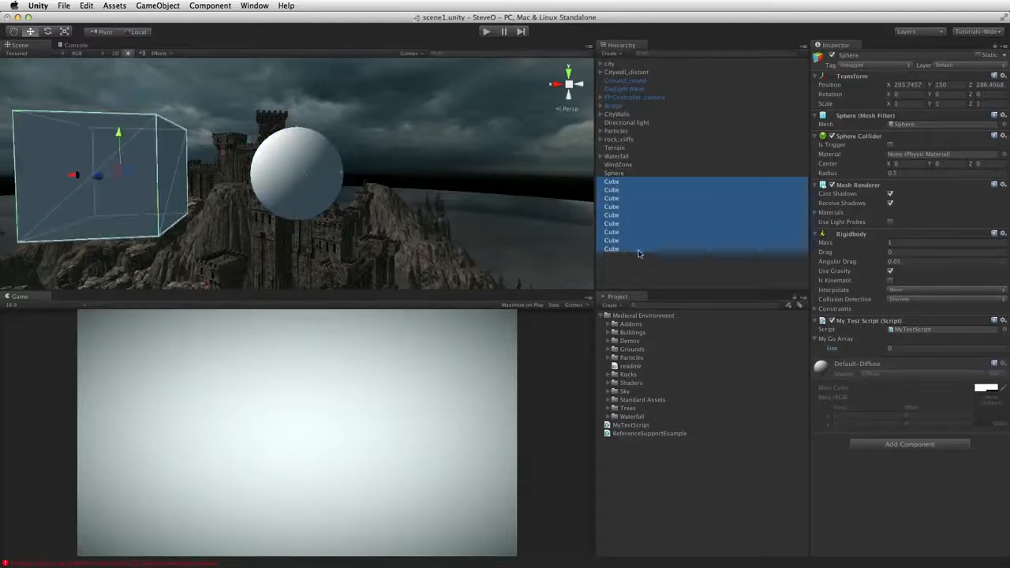
{"action": "left_click_drag", "start_coordinate": [621, 181], "coordinate": [837, 344]}
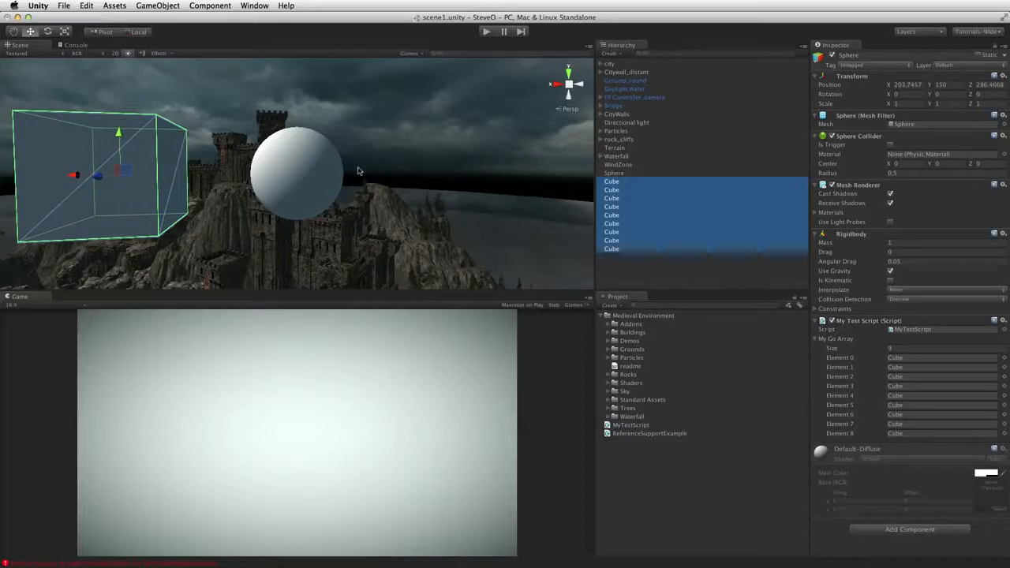
Delete the Sphere together with all nine Cubes from the scene
{"action": "left_click", "coordinate": [614, 173], "text": "super"}
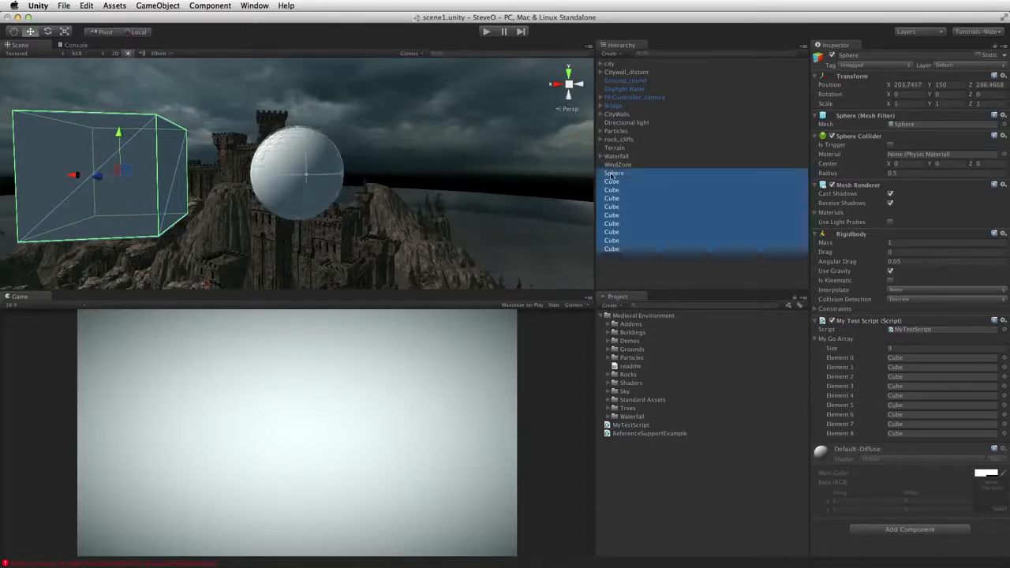
{"action": "key", "text": "super+BackSpace"}
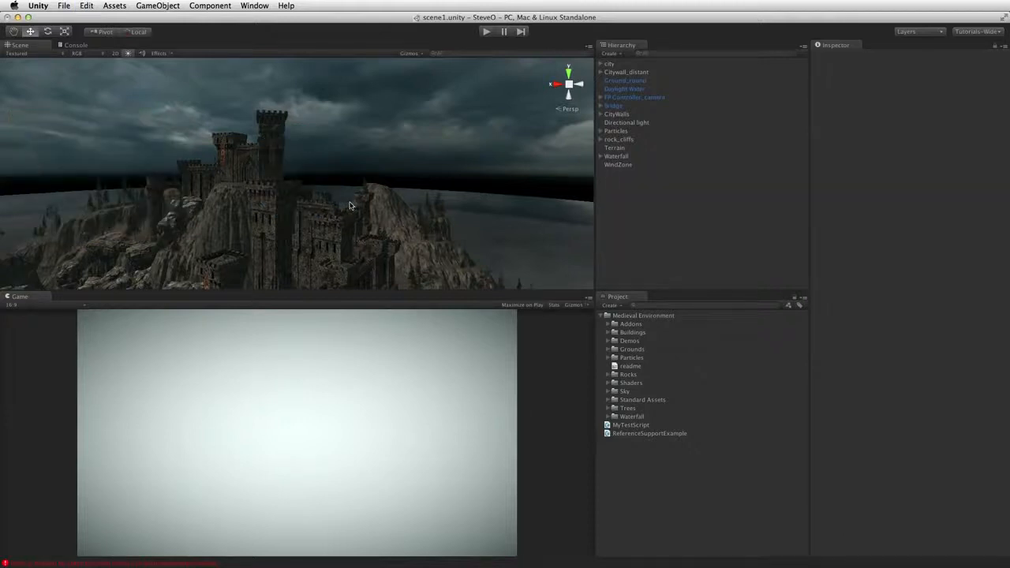
Maximize the Scene view, look around the castle from different angles, and restore the multi-view layout
{"action": "key", "text": "shift+space"}
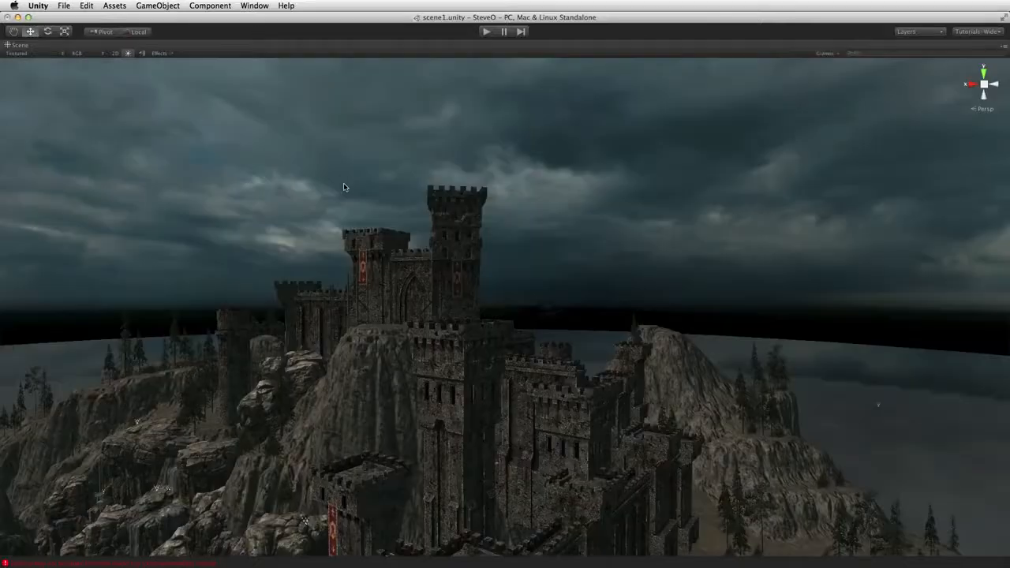
{"action": "key", "text": "alt"}
{"action": "left_click_drag", "start_coordinate": [423, 227], "coordinate": [317, 298], "text": "alt"}
{"action": "right_click_drag", "start_coordinate": [318, 299], "coordinate": [389, 380]}
{"action": "left_click_drag", "start_coordinate": [388, 380], "coordinate": [345, 292], "text": "alt"}
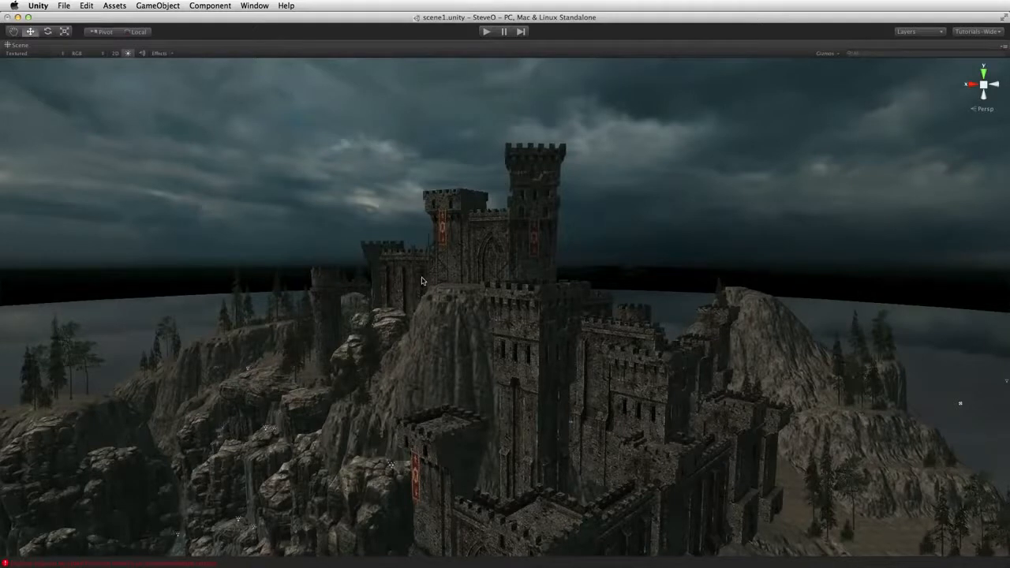
{"action": "key", "text": "shift+space"}
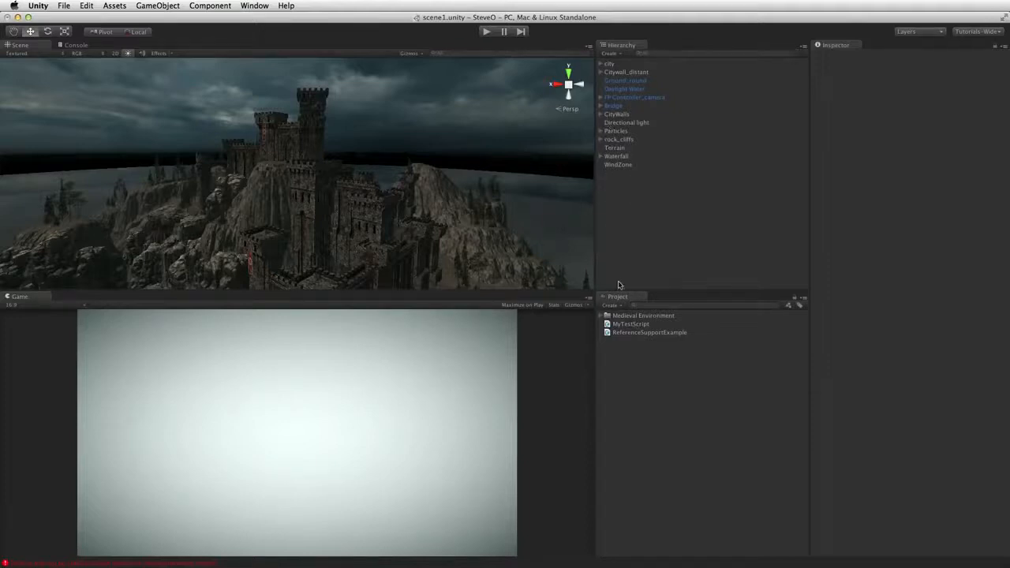
Search the project assets for "sky", locate the Sky folder, and expand it and its Sunny1 subfolder
{"action": "left_click", "coordinate": [603, 316]}
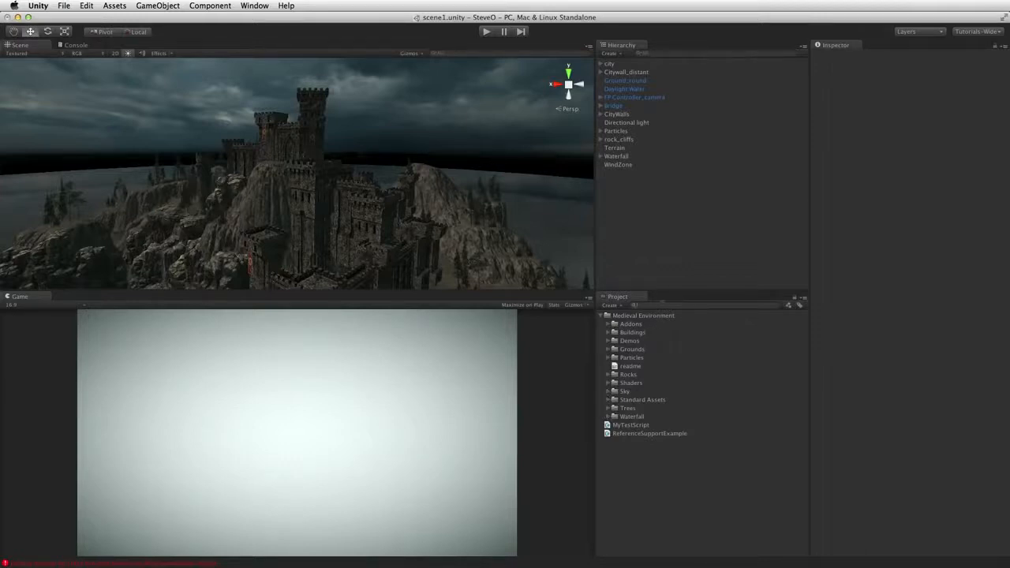
{"action": "type", "text": "sky"}
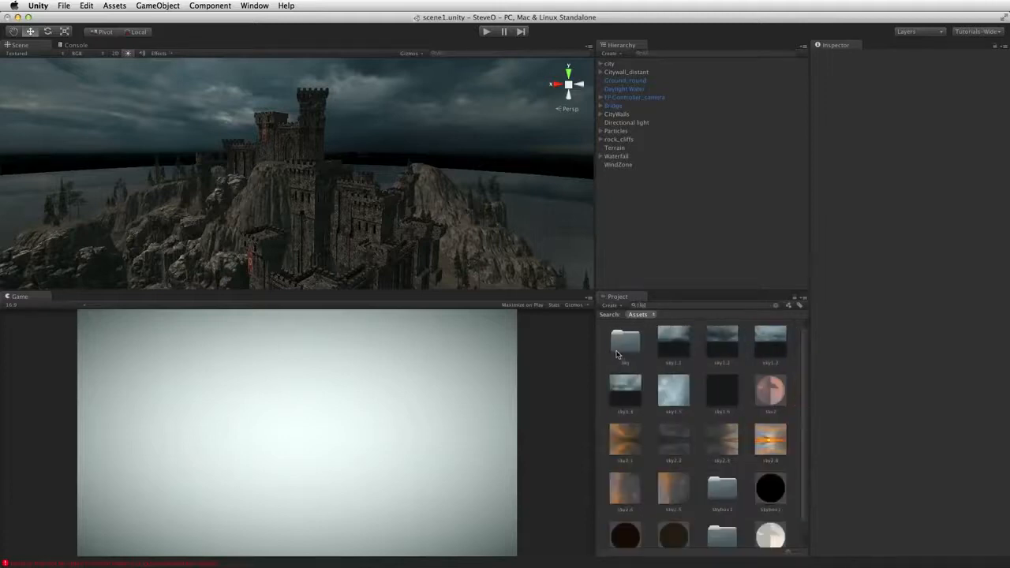
{"action": "left_click", "coordinate": [621, 354]}
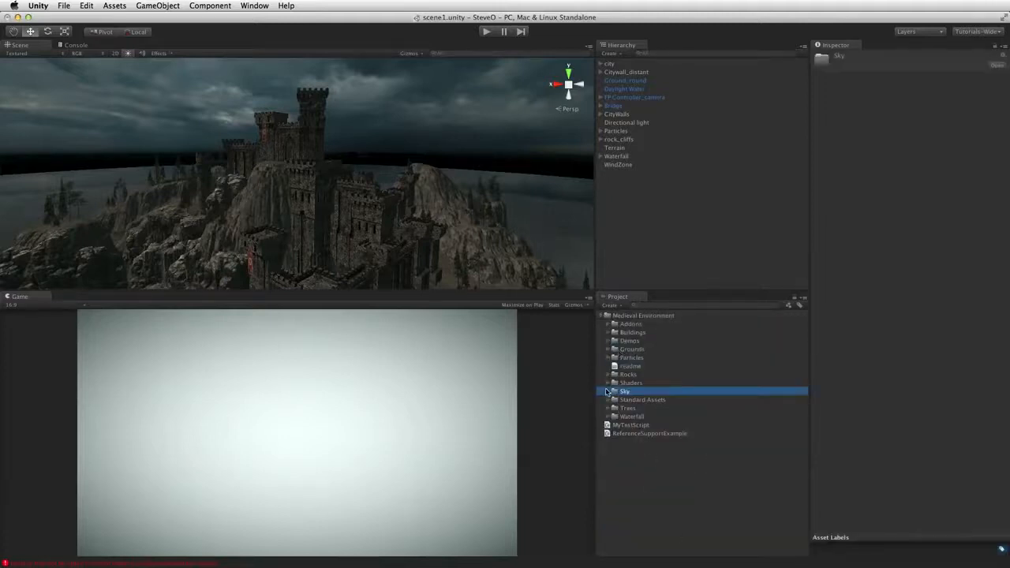
{"action": "left_click", "coordinate": [608, 392]}
{"action": "left_click", "coordinate": [622, 417]}
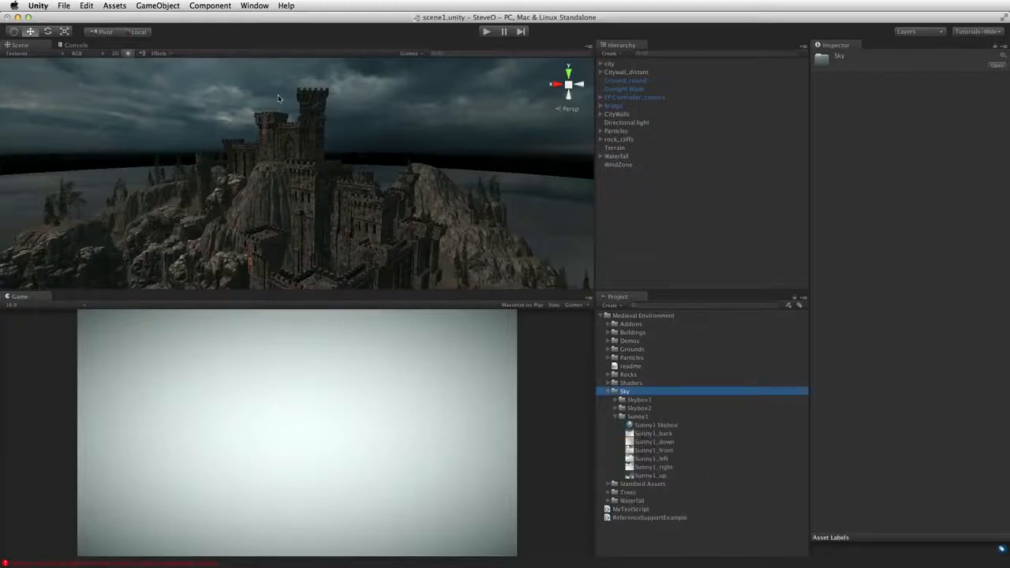
Assign the Sunny1 Skybox material as the scene's Skybox Material in the Render Settings
{"action": "left_click", "coordinate": [86, 6]}
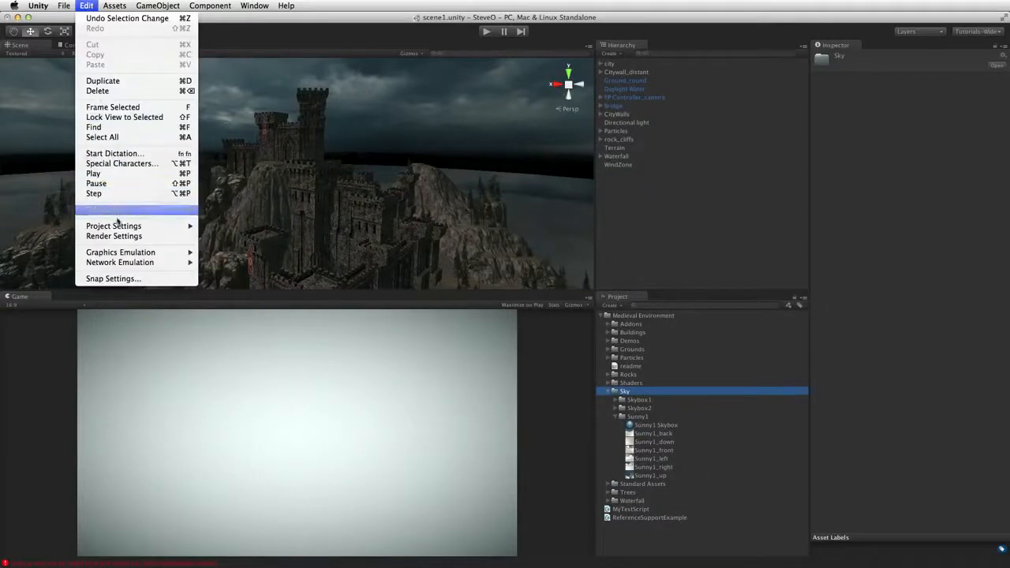
{"action": "left_click", "coordinate": [144, 236]}
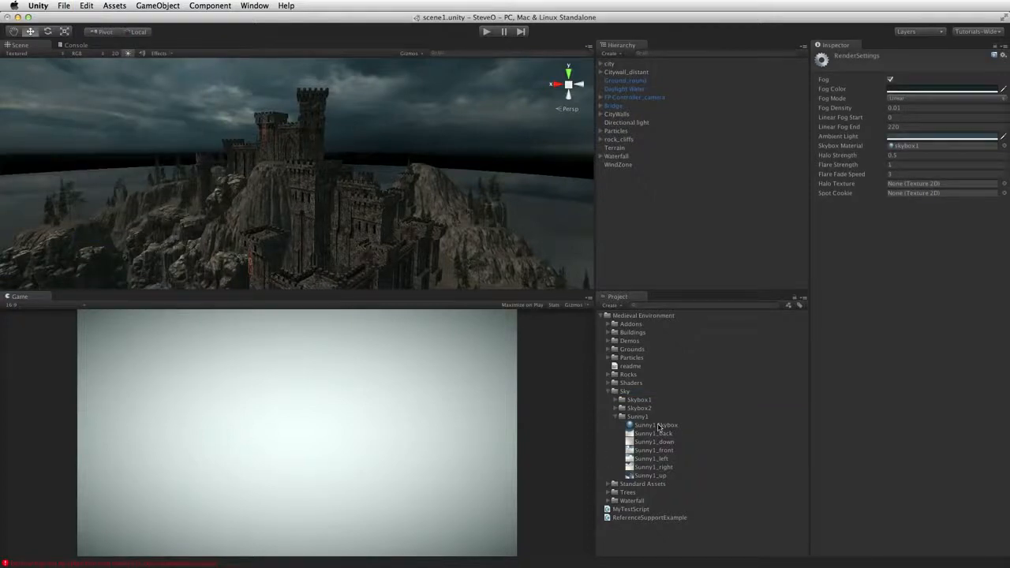
{"action": "left_click_drag", "start_coordinate": [659, 427], "coordinate": [904, 147]}
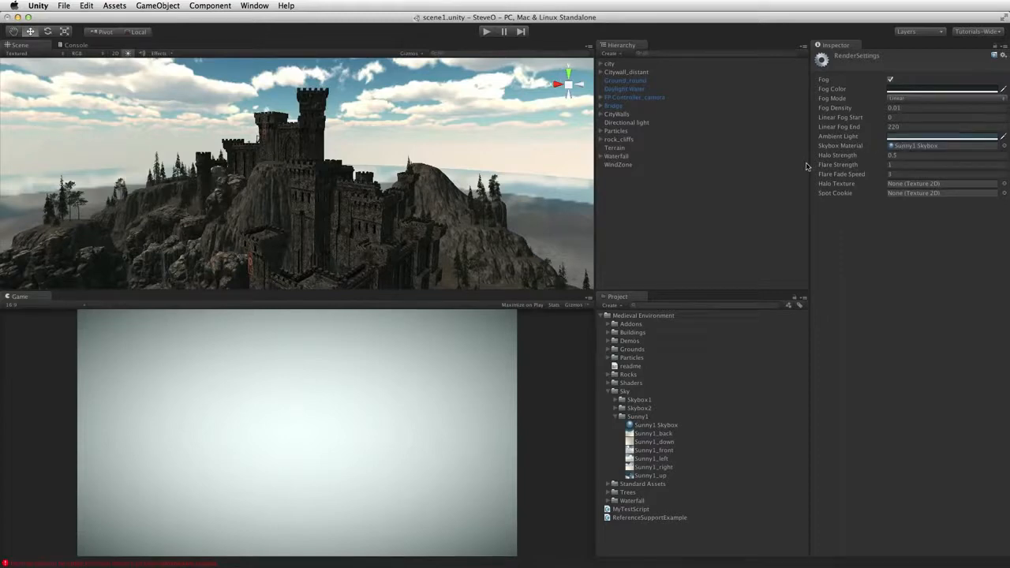
{"action": "right_click_drag", "start_coordinate": [429, 213], "coordinate": [319, 245]}
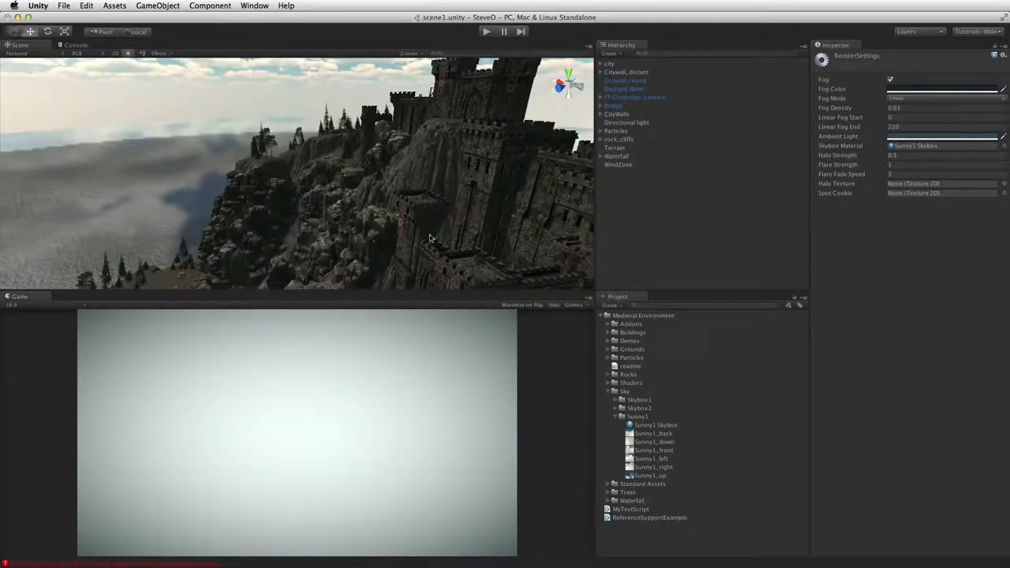
Reset the Directional light's position, set its Y position to 100, and frame the light in the Scene view
{"action": "left_click", "coordinate": [632, 124]}
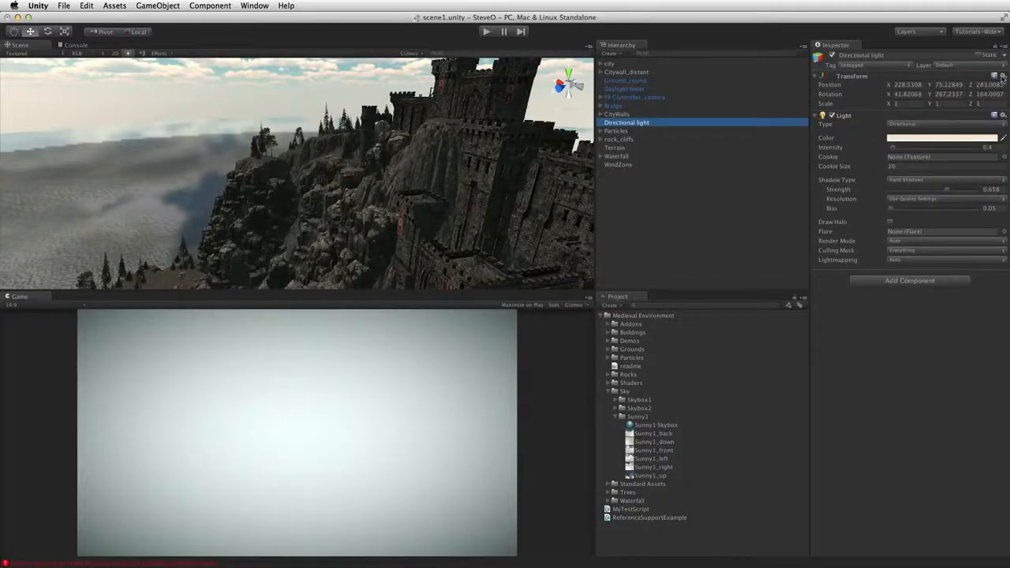
{"action": "left_click", "coordinate": [1003, 76]}
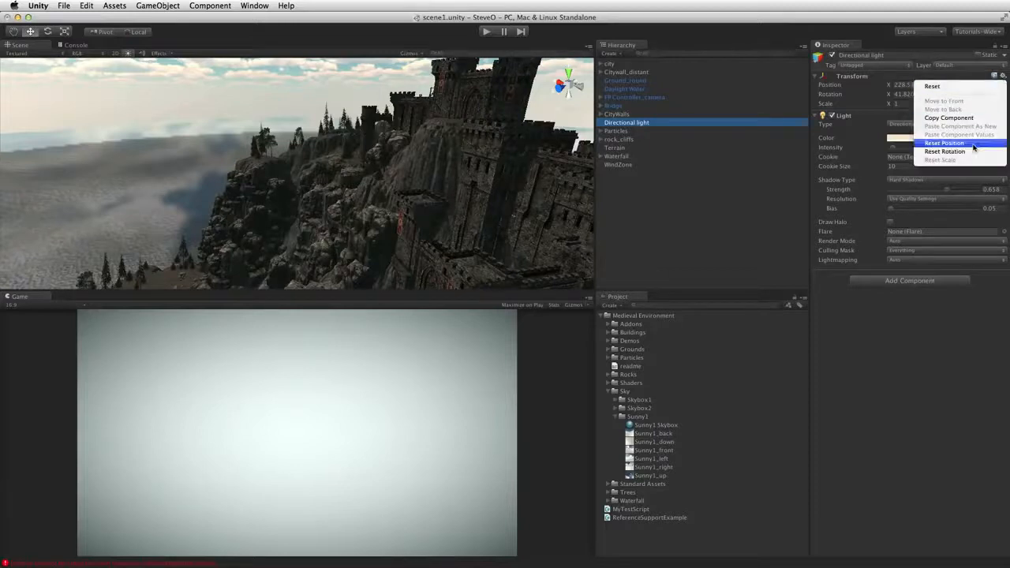
{"action": "left_click", "coordinate": [945, 142]}
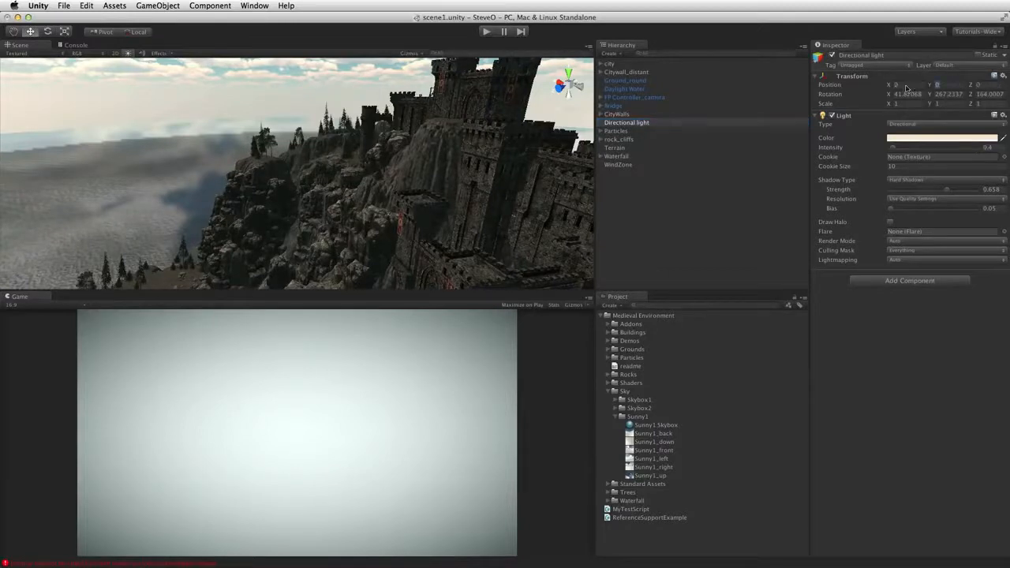
{"action": "type", "text": "100"}
{"action": "key", "text": "Return"}
{"action": "key", "text": "f"}
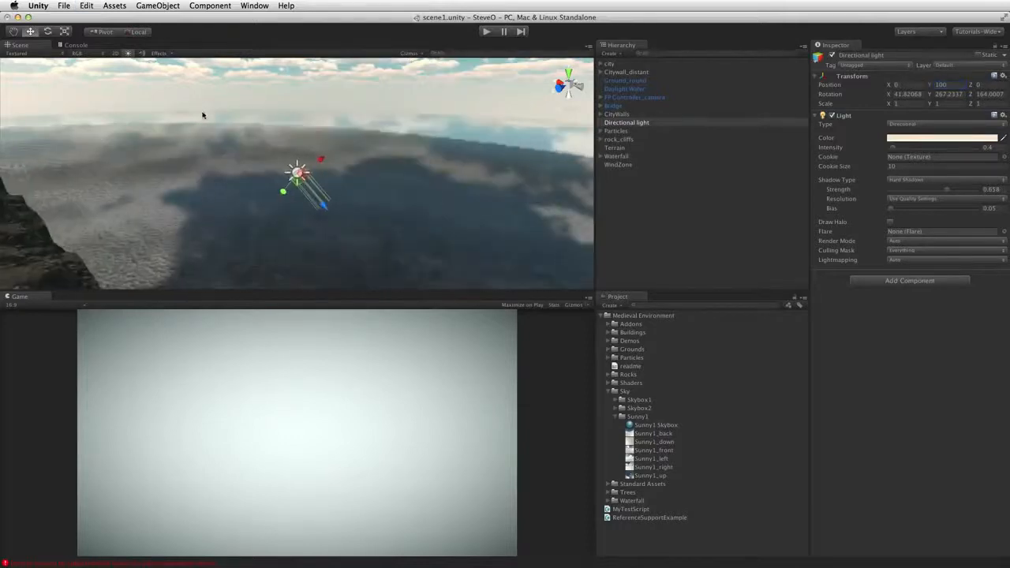
{"action": "left_click", "coordinate": [325, 122]}
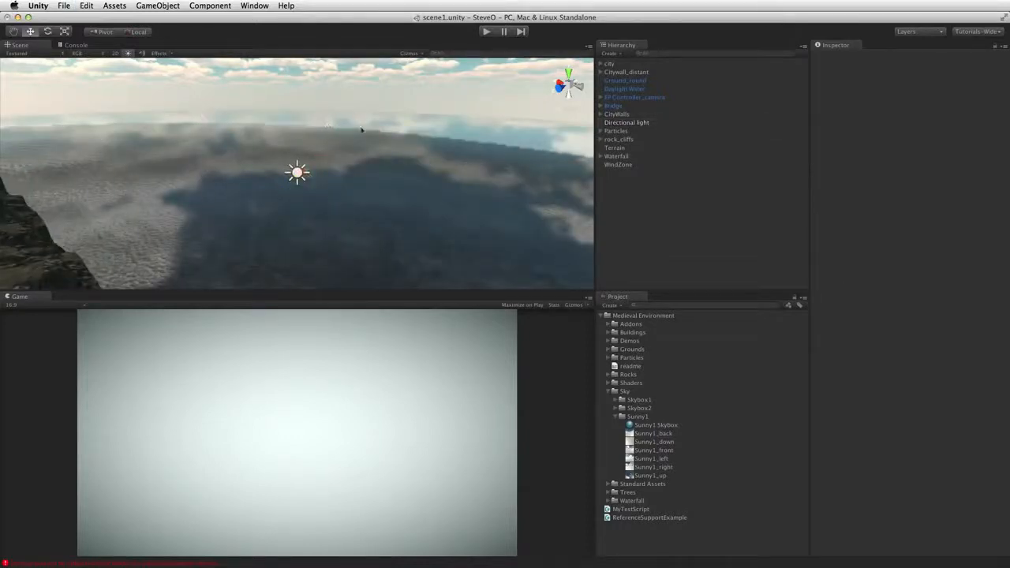
{"action": "left_click", "coordinate": [298, 176]}
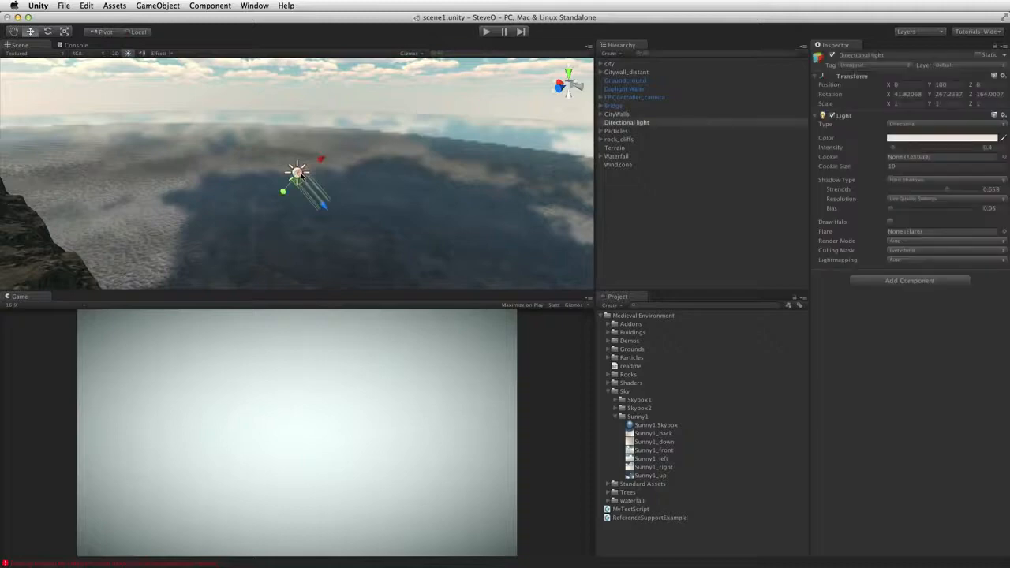
Line up the Directional light with the skybox's sun in the Scene view and align the light with that view
{"action": "left_click_drag", "start_coordinate": [397, 155], "coordinate": [237, 5], "text": "alt"}
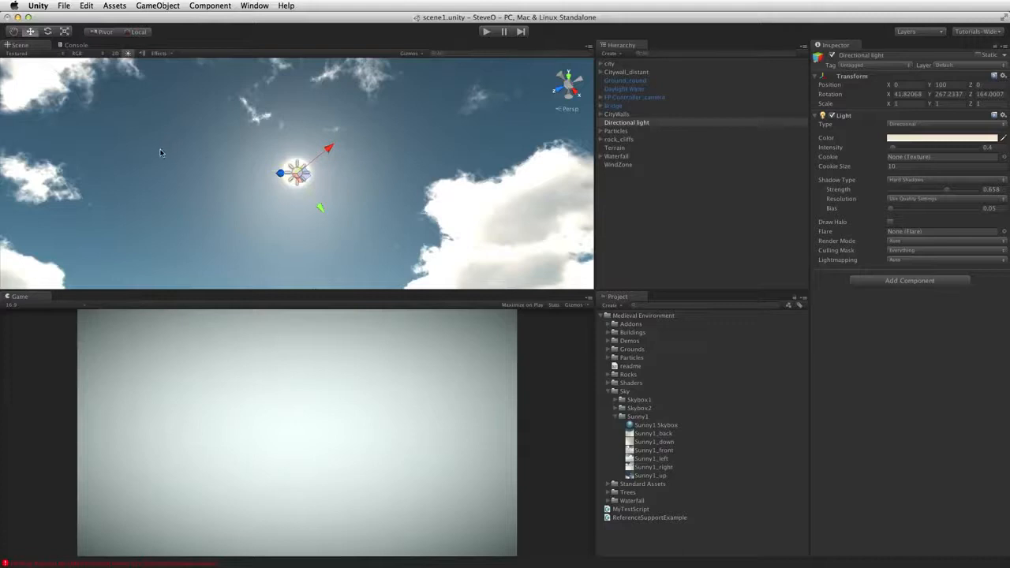
{"action": "left_click", "coordinate": [144, 5]}
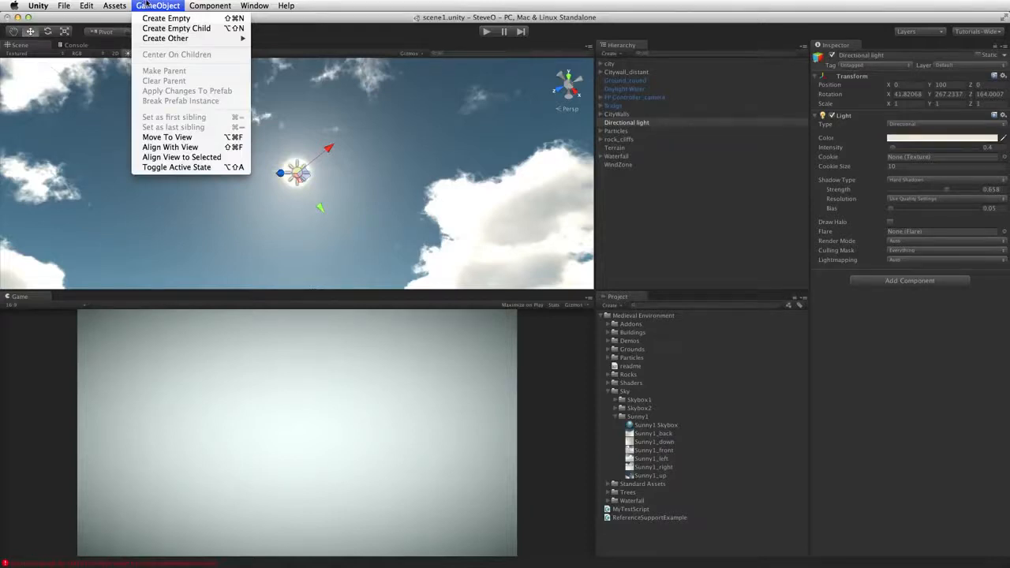
{"action": "left_click", "coordinate": [146, 5]}
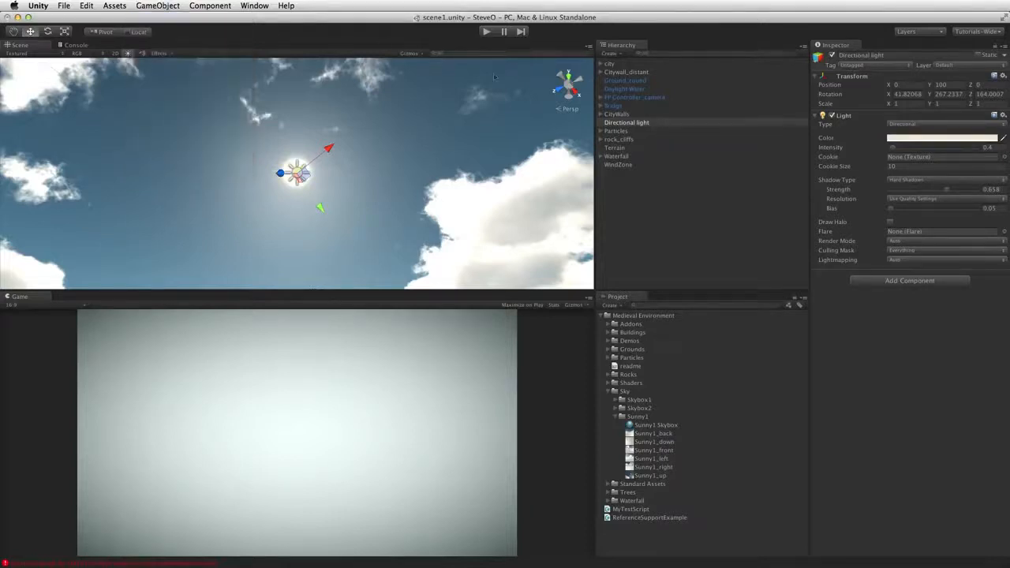
{"action": "left_click", "coordinate": [114, 6]}
{"action": "mouse_move", "coordinate": [93, 22]}
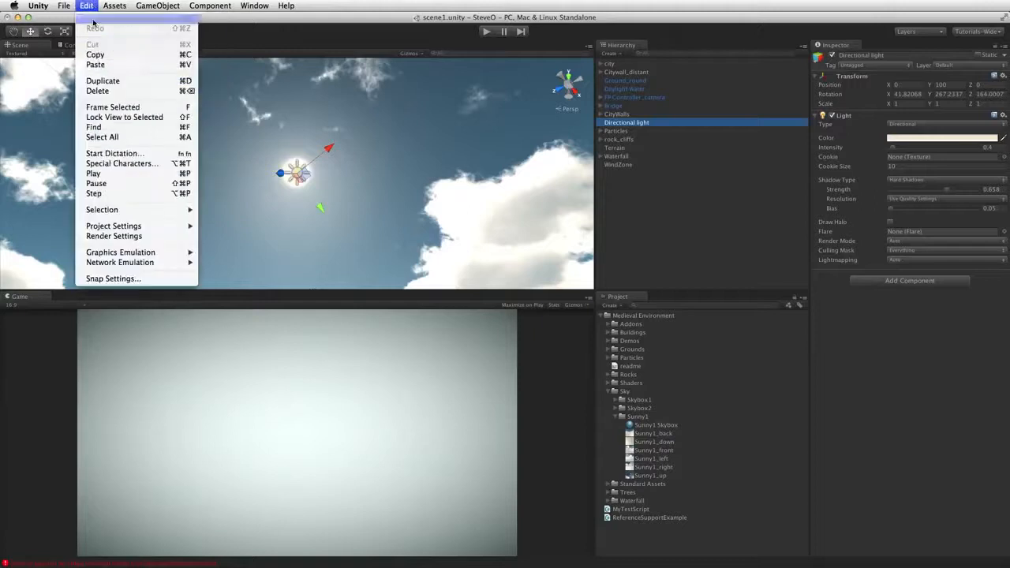
{"action": "left_click", "coordinate": [121, 108]}
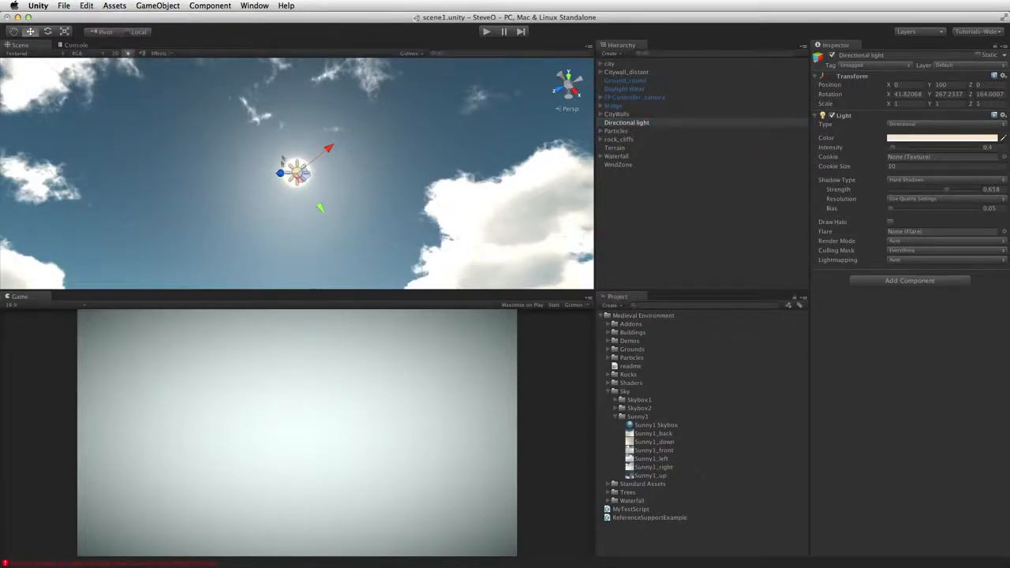
{"action": "key", "text": "alt"}
{"action": "mouse_move", "coordinate": [270, 191]}
{"action": "left_mouse_down", "text": "alt"}
{"action": "mouse_move", "coordinate": [276, 206]}
{"action": "mouse_move", "coordinate": [296, 174]}
{"action": "mouse_move", "coordinate": [269, 190]}
{"action": "left_mouse_up", "text": "alt"}
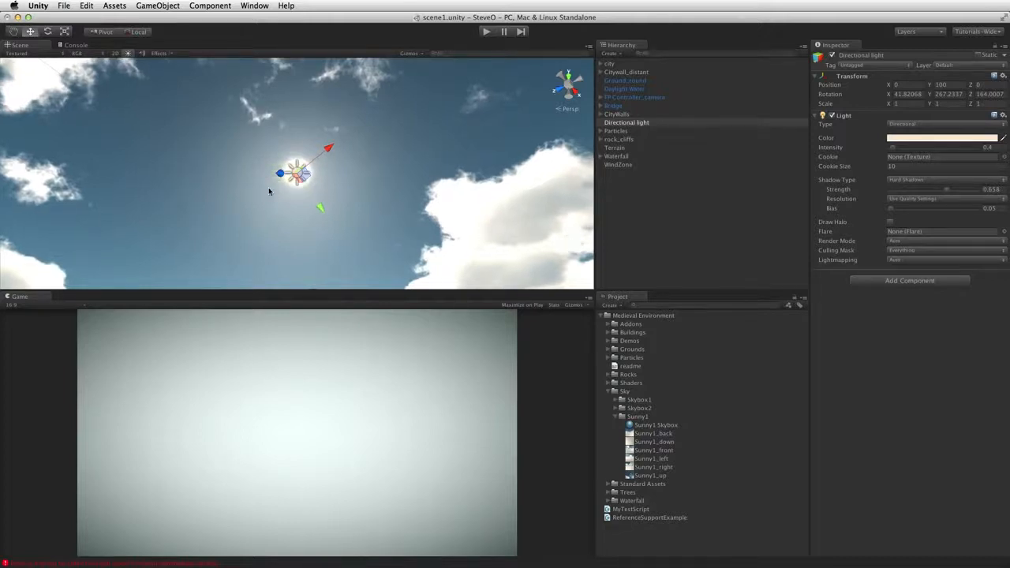
{"action": "left_click", "coordinate": [106, 5]}
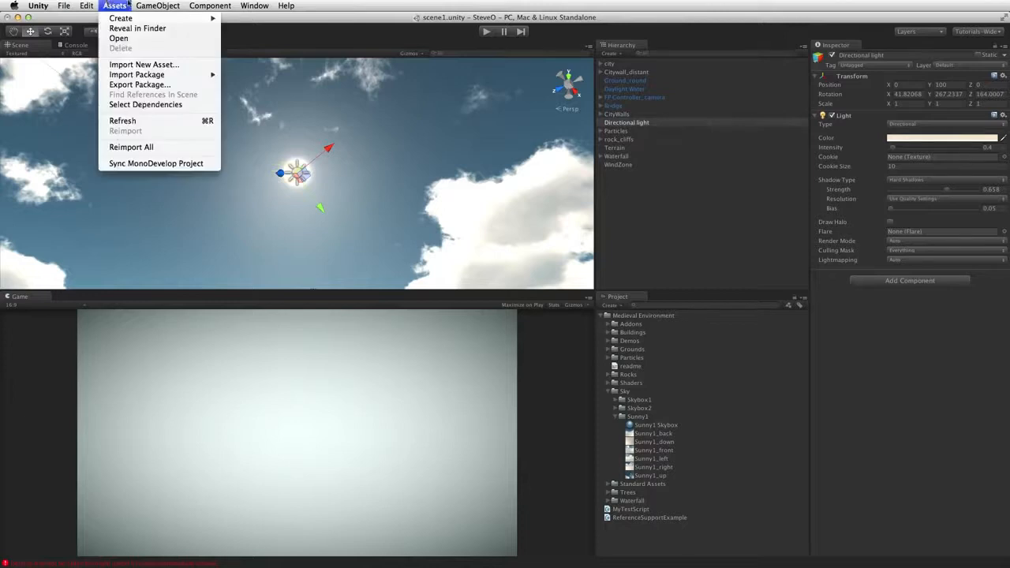
{"action": "mouse_move", "coordinate": [157, 5]}
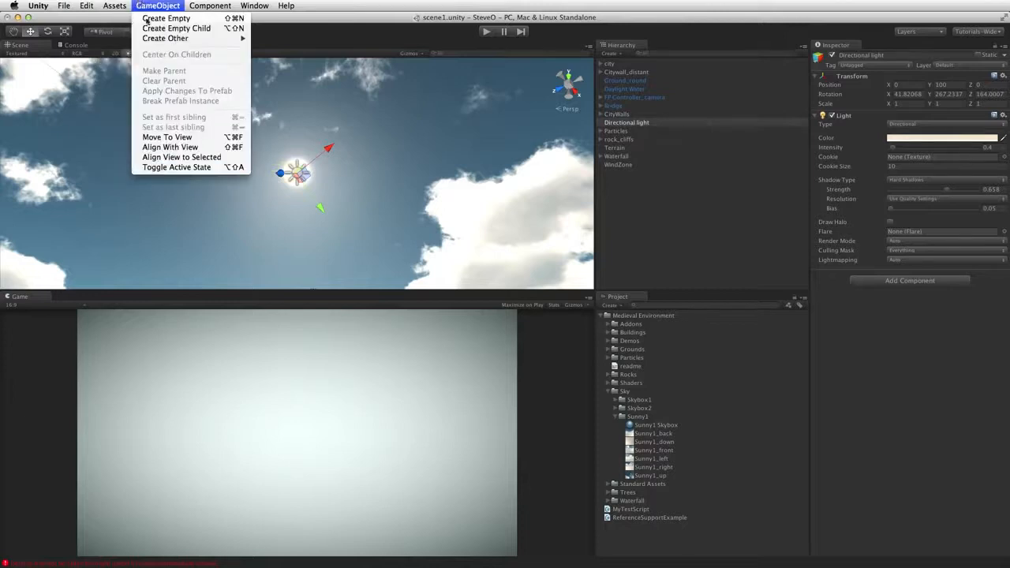
{"action": "left_click", "coordinate": [170, 148]}
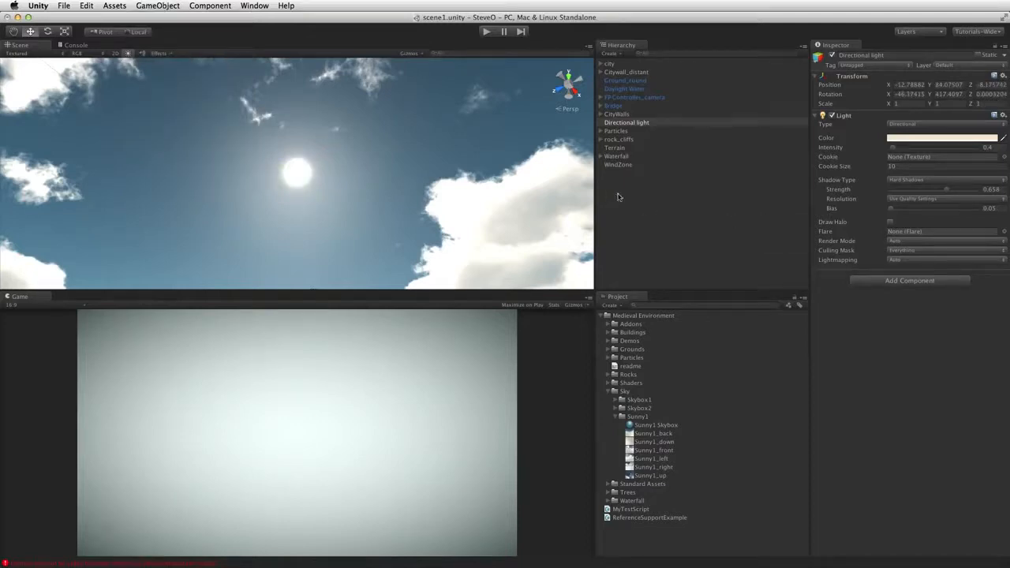
Frame the Directional light and flip it around its X axis to about X 46, Y 237, Z 181, pointing away from the sun
{"action": "left_click", "coordinate": [629, 124]}
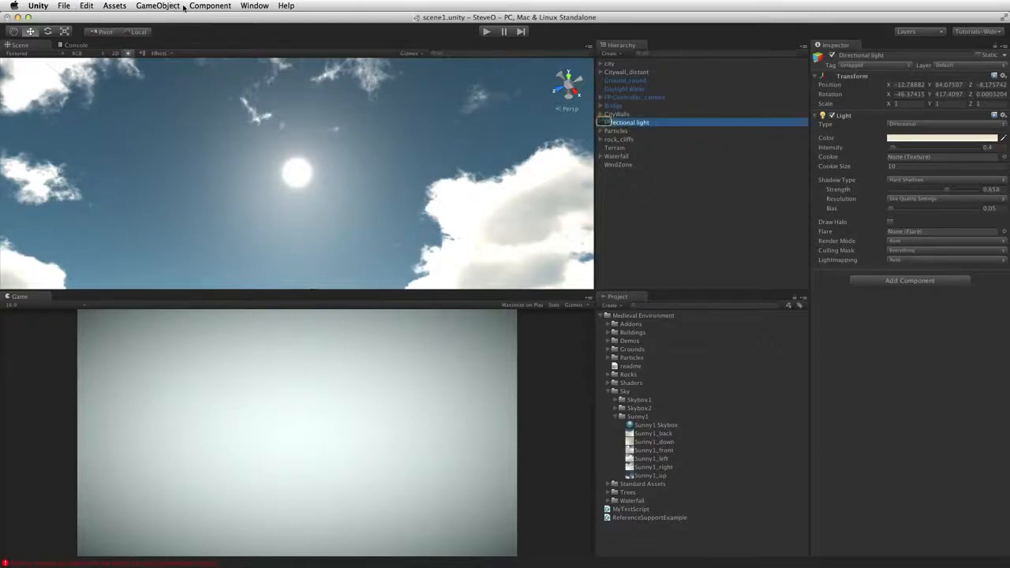
{"action": "left_click", "coordinate": [616, 155]}
{"action": "left_click", "coordinate": [628, 122]}
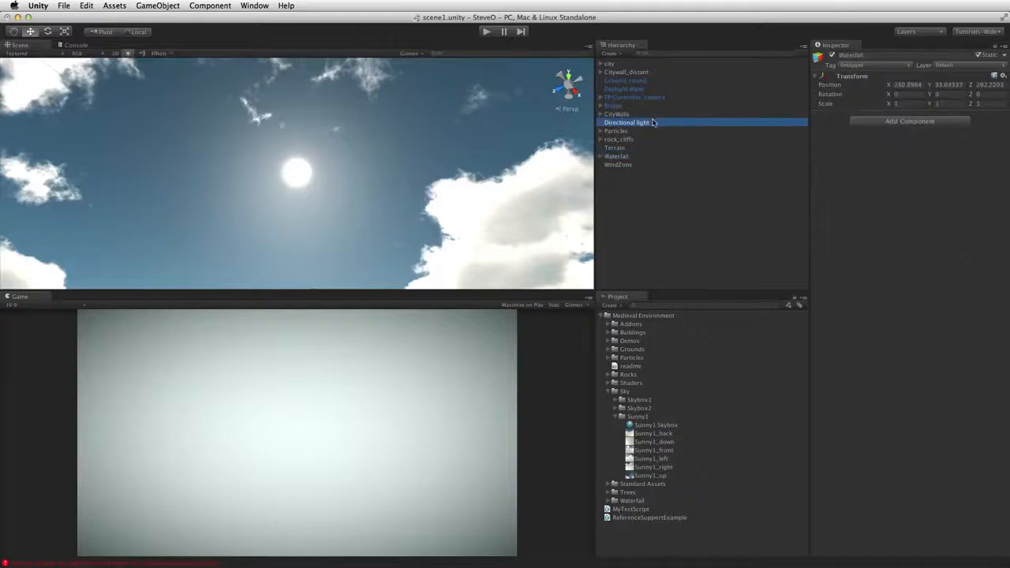
{"action": "left_click", "coordinate": [88, 6]}
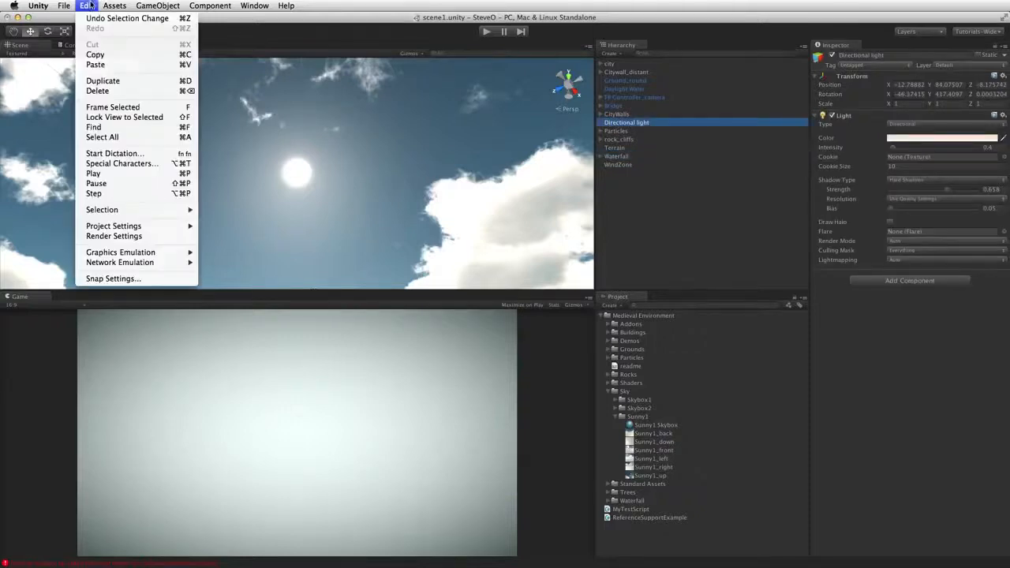
{"action": "left_click", "coordinate": [115, 108]}
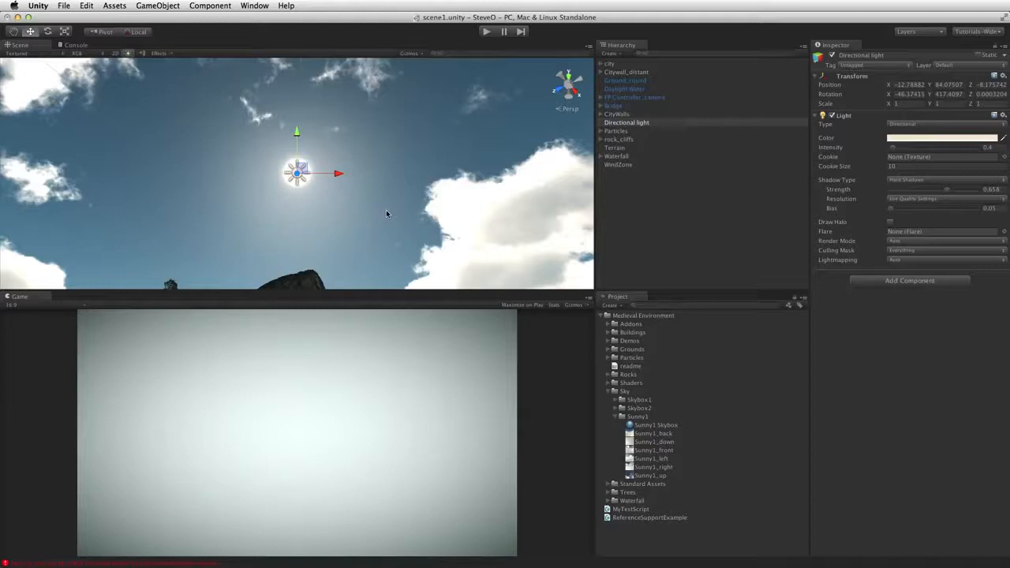
{"action": "left_click", "coordinate": [47, 31]}
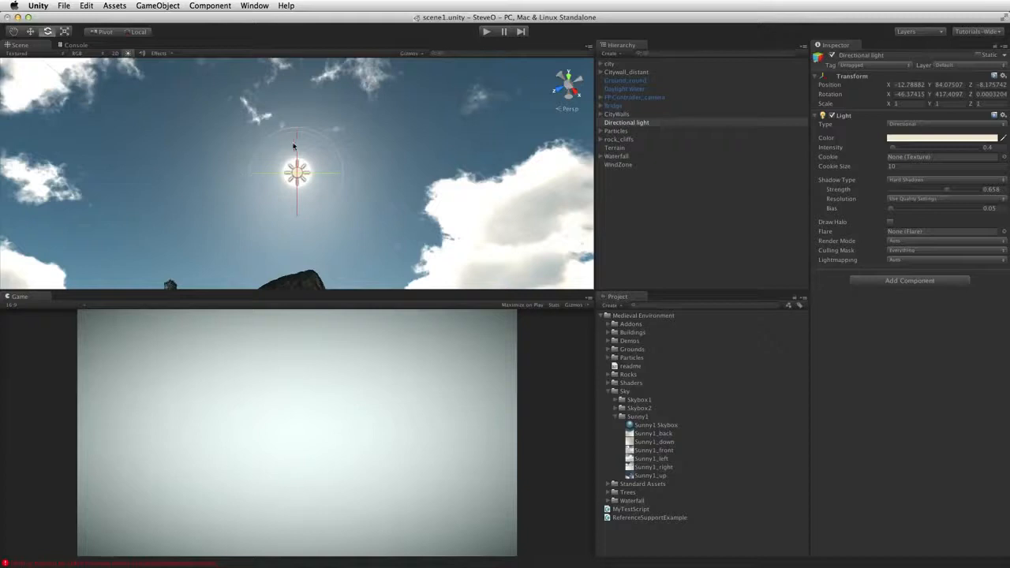
{"action": "left_click_drag", "start_coordinate": [297, 140], "coordinate": [294, 192]}
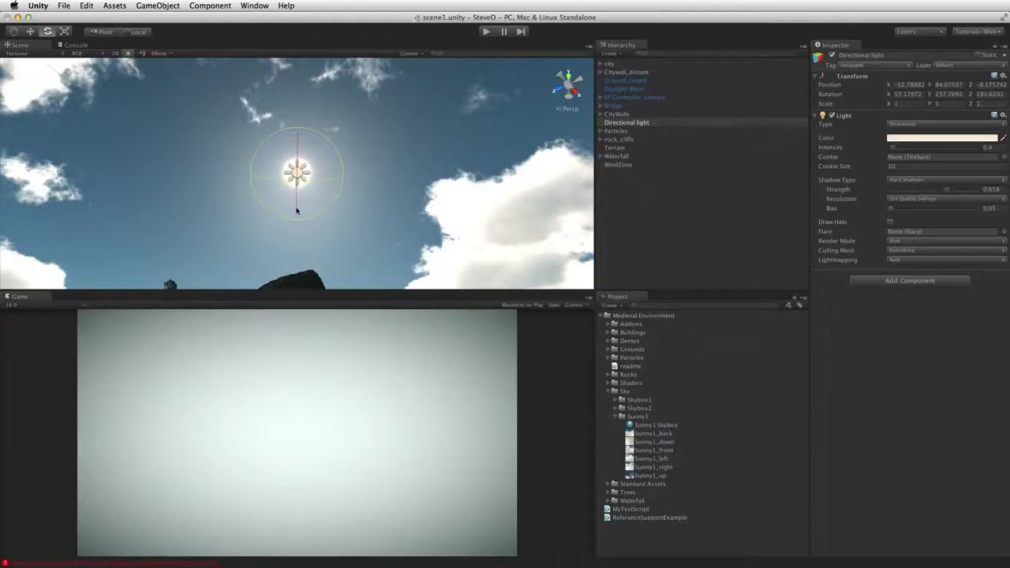
{"action": "left_click_drag", "start_coordinate": [297, 196], "coordinate": [297, 198]}
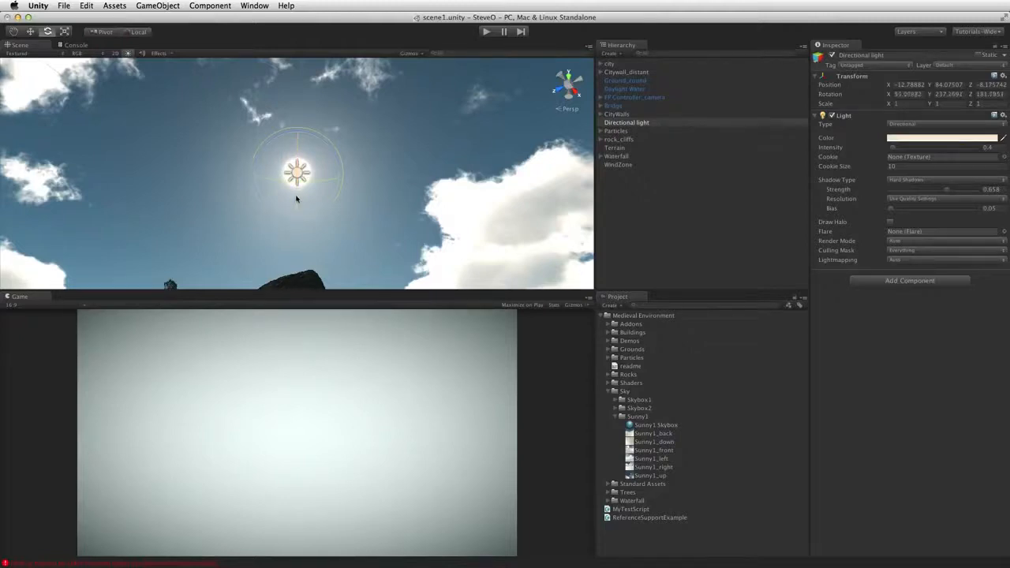
Examine the relit island in the Scene view and run the scene briefly in Play mode, stopping it again
{"action": "left_click", "coordinate": [372, 166]}
{"action": "left_click_drag", "start_coordinate": [372, 166], "coordinate": [374, 288], "text": "alt"}
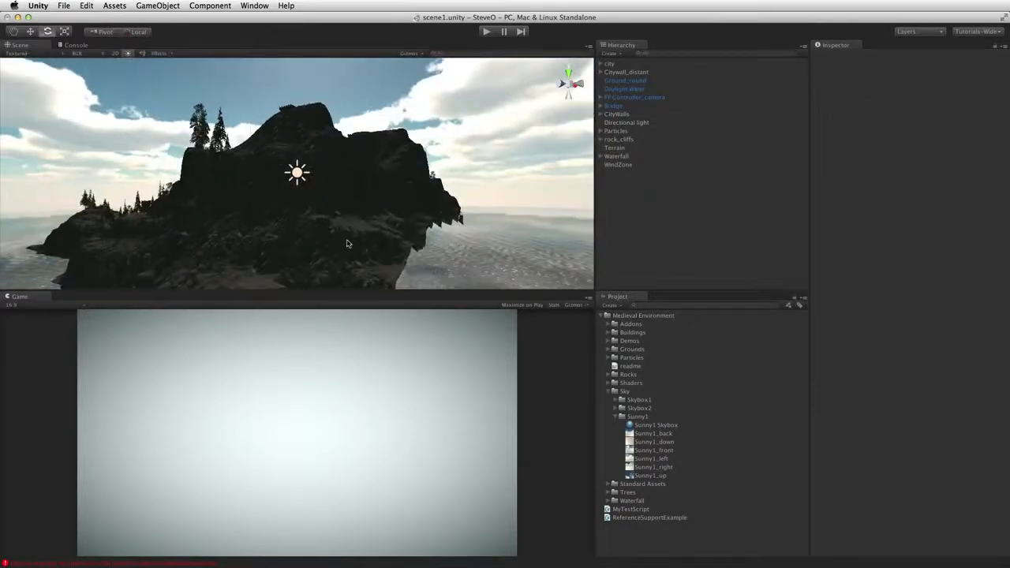
{"action": "key", "text": "super+p"}
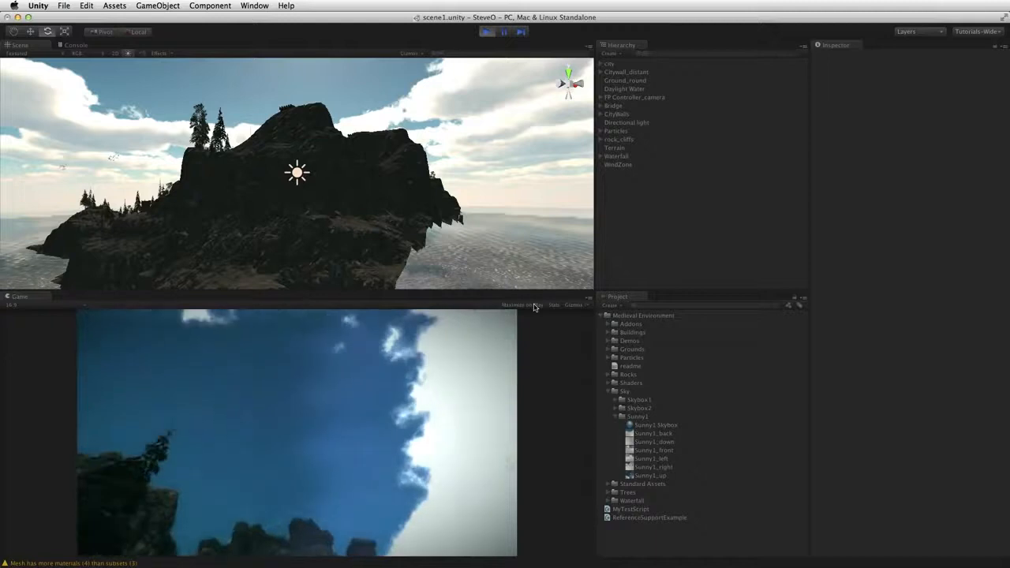
{"action": "key", "text": "super+p"}
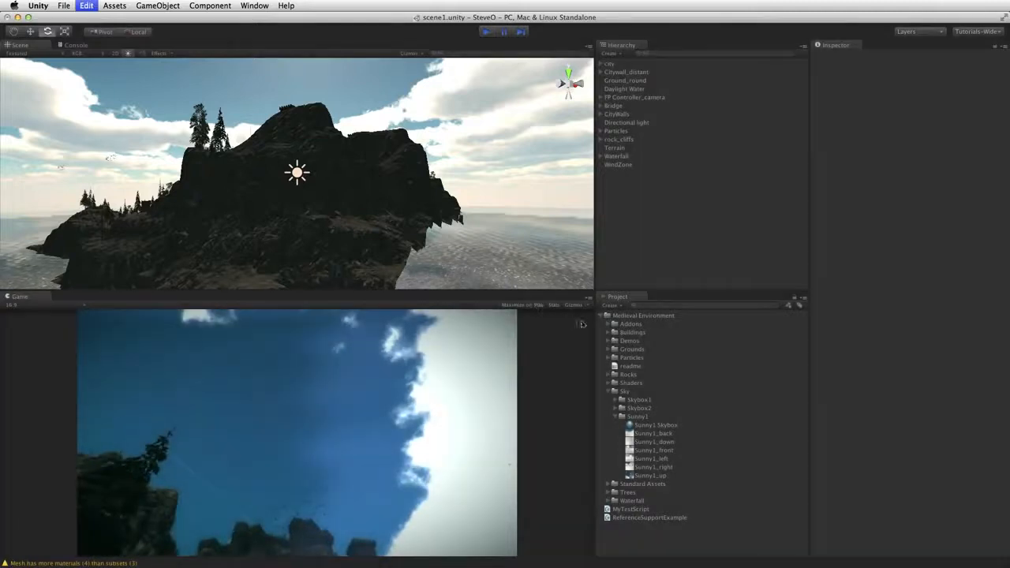
Set the Directional light's intensity to 0.65
{"action": "left_click", "coordinate": [640, 123]}
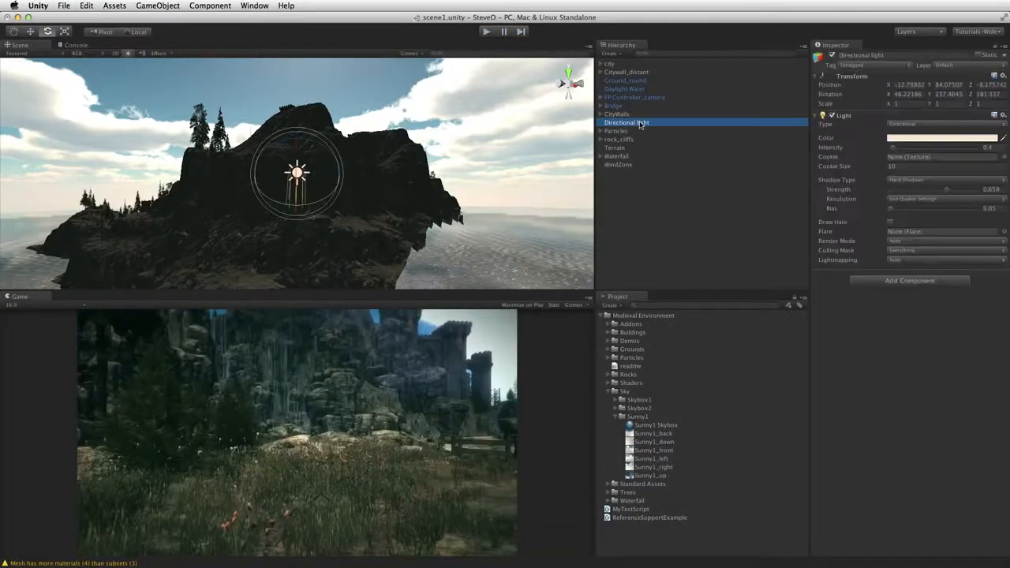
{"action": "left_click", "coordinate": [988, 148]}
{"action": "key", "text": "BackSpace"}
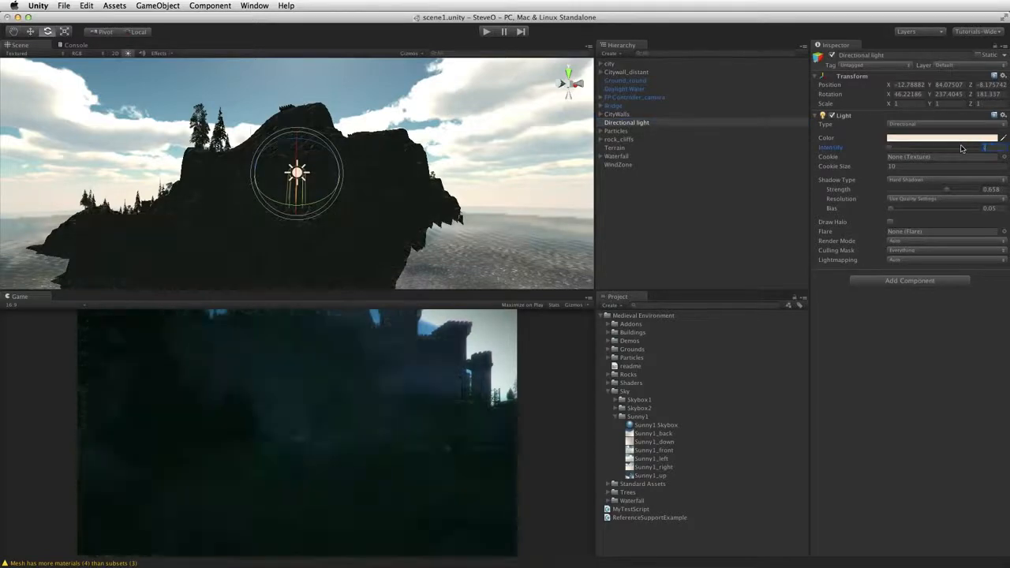
{"action": "type", "text": "1"}
{"action": "key", "text": "Return"}
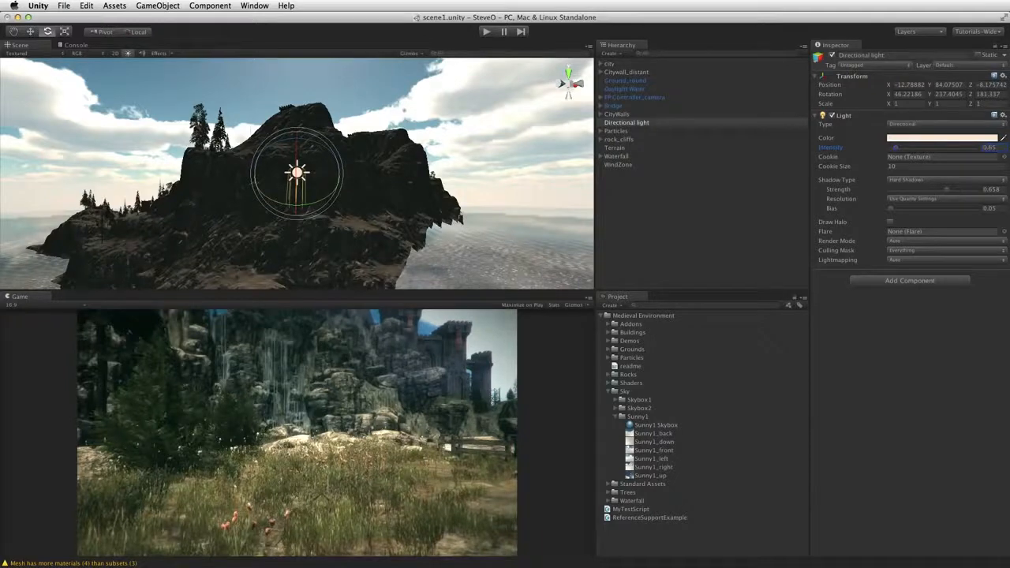
Set the blue value of the Directional light's color to 225 and close the color picker
{"action": "left_click", "coordinate": [914, 139]}
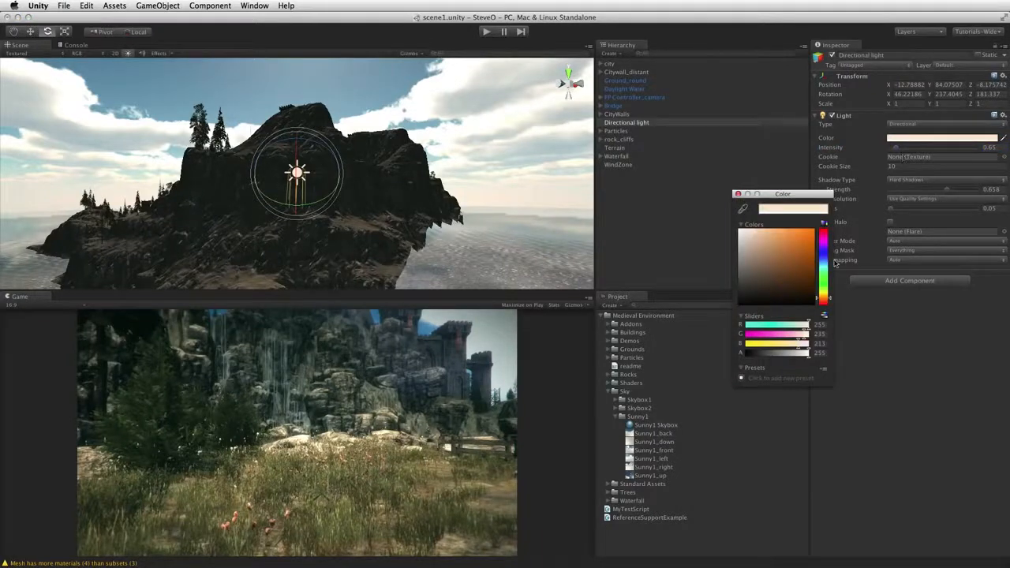
{"action": "left_click", "coordinate": [821, 345]}
{"action": "type", "text": "225"}
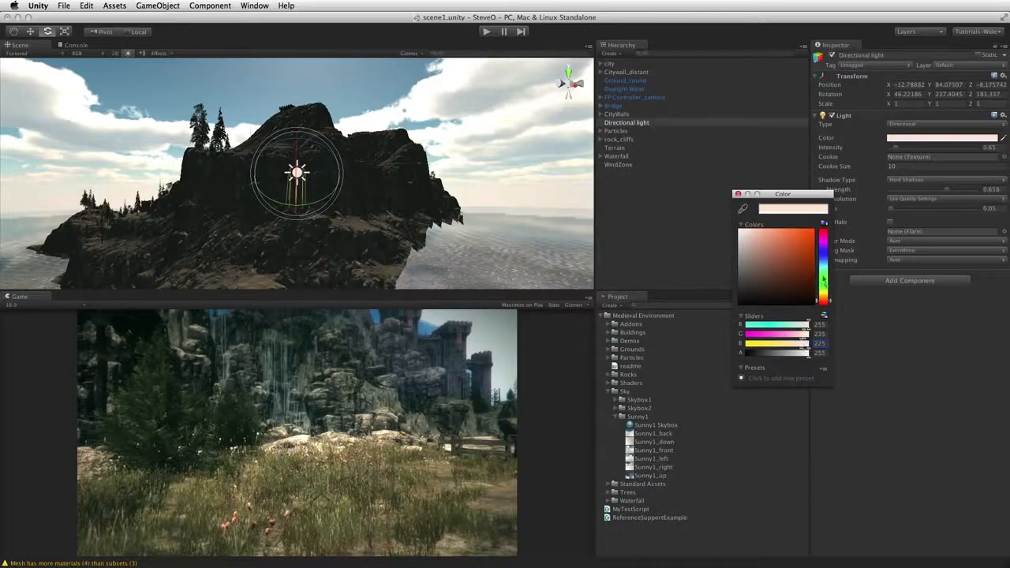
{"action": "left_click", "coordinate": [738, 194]}
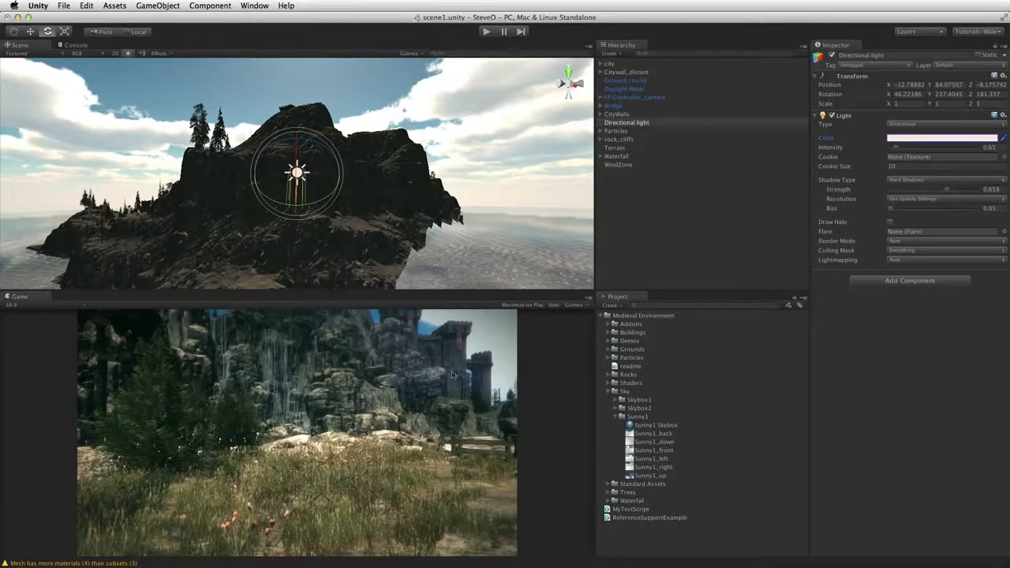
Turn on Maximize on Play for the Game view and run the scene in Play mode to check the sun's lighting, stopping it again
{"action": "left_click", "coordinate": [514, 307]}
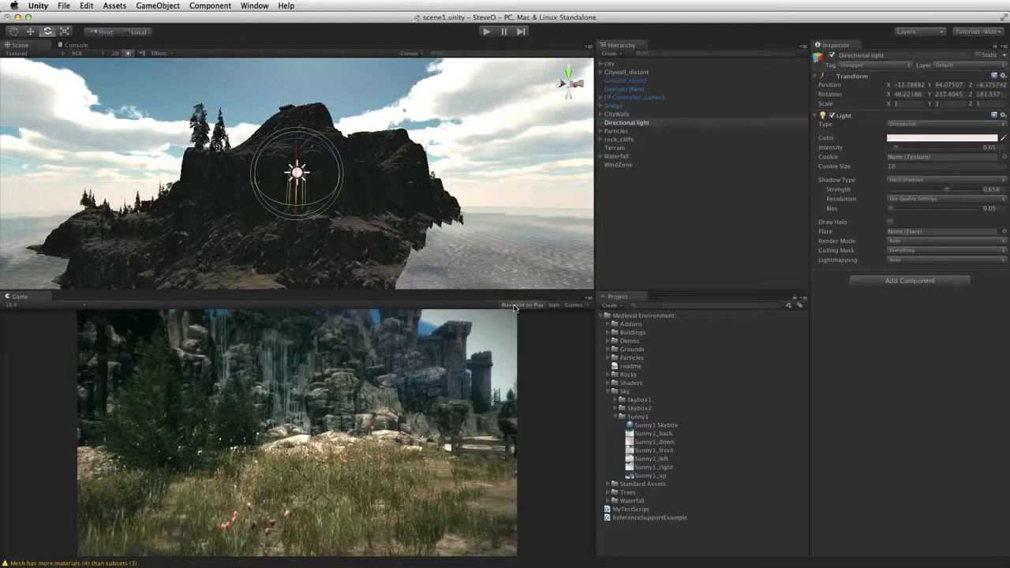
{"action": "key", "text": "super+p"}
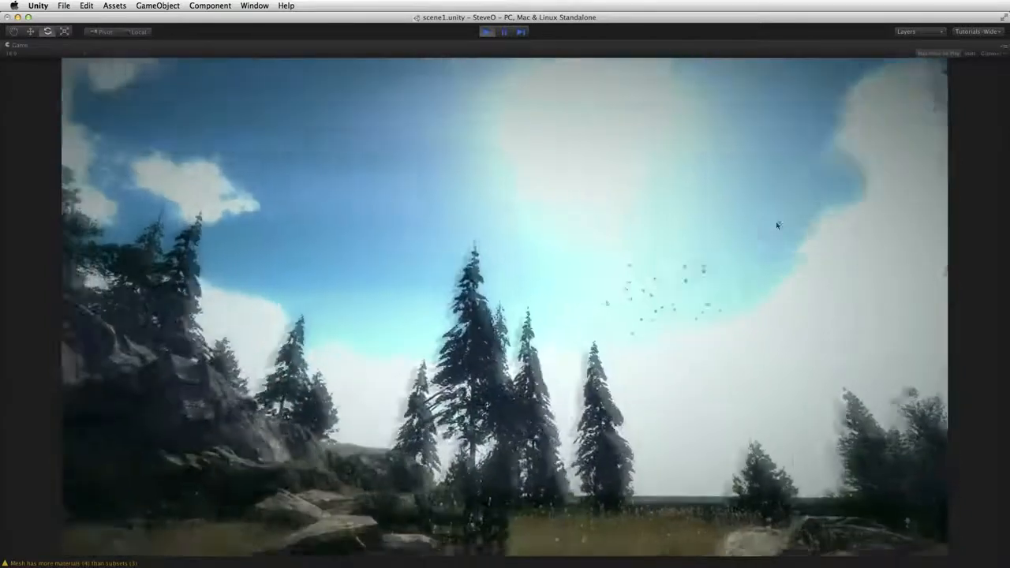
{"action": "key", "text": "super+p"}
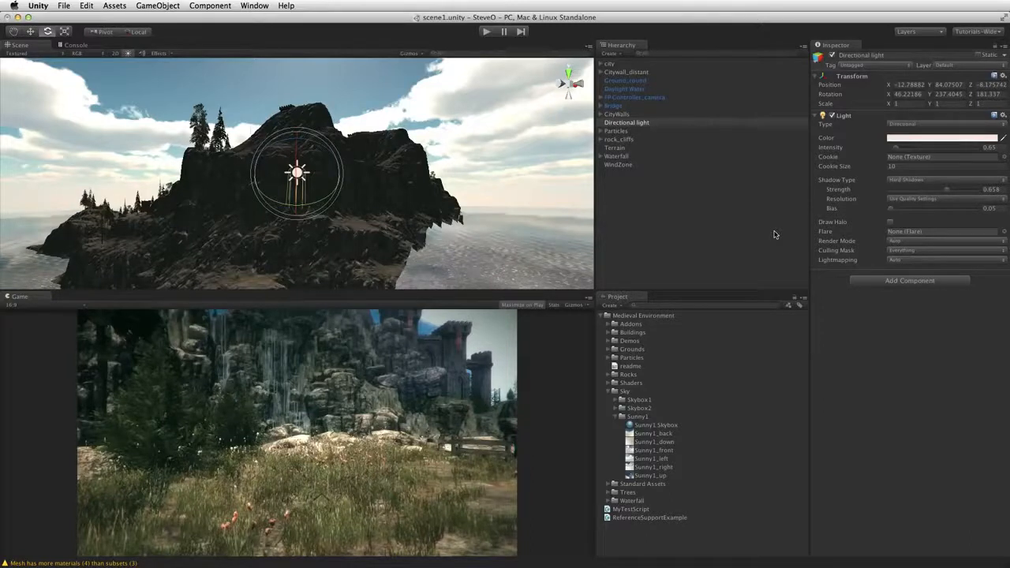
{"action": "key", "text": "super+p"}
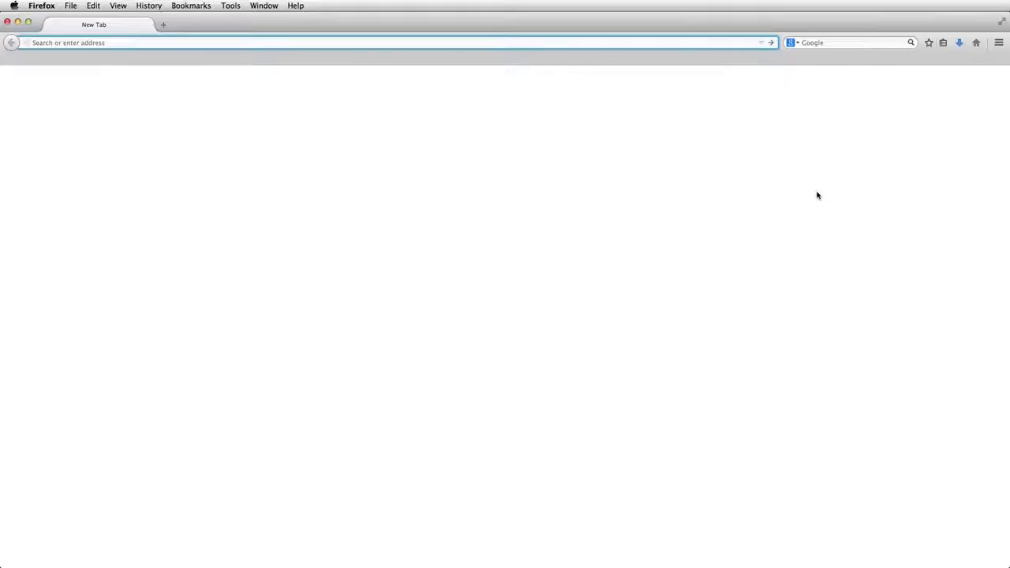
Switch to Firefox and open the Unity Asset Store site
{"action": "type", "text": "assetstore-content.appspot.com/"}
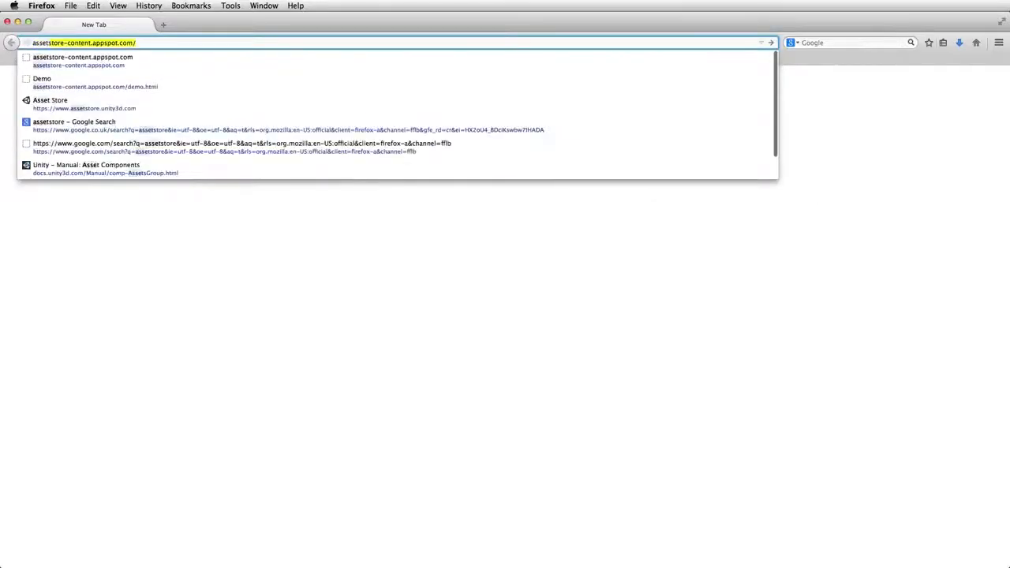
{"action": "key", "text": "Down"}
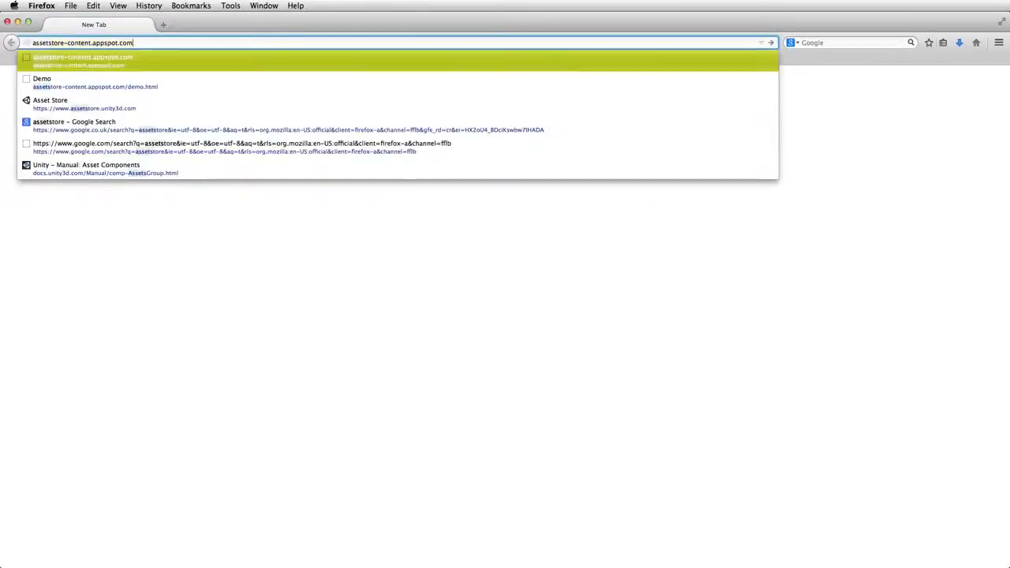
{"action": "key", "text": "Down"}
{"action": "key", "text": "Down"}
{"action": "key", "text": "Return"}
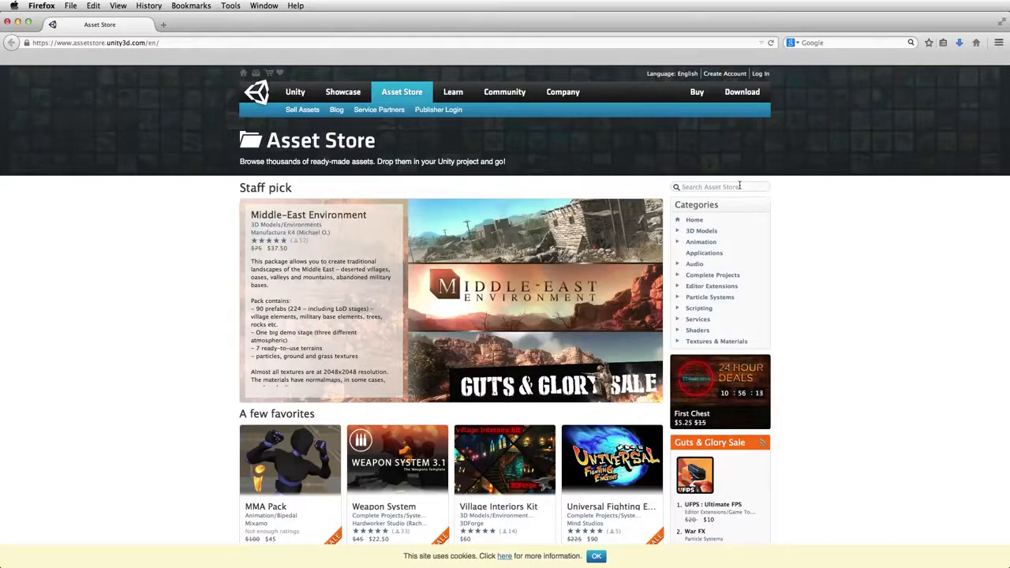
Search the Asset Store for the publisher behind Manufactura K4, look through the packs and open the Medieval Environment Pack page
{"action": "type", "text": "michael o"}
{"action": "key", "text": "Return"}
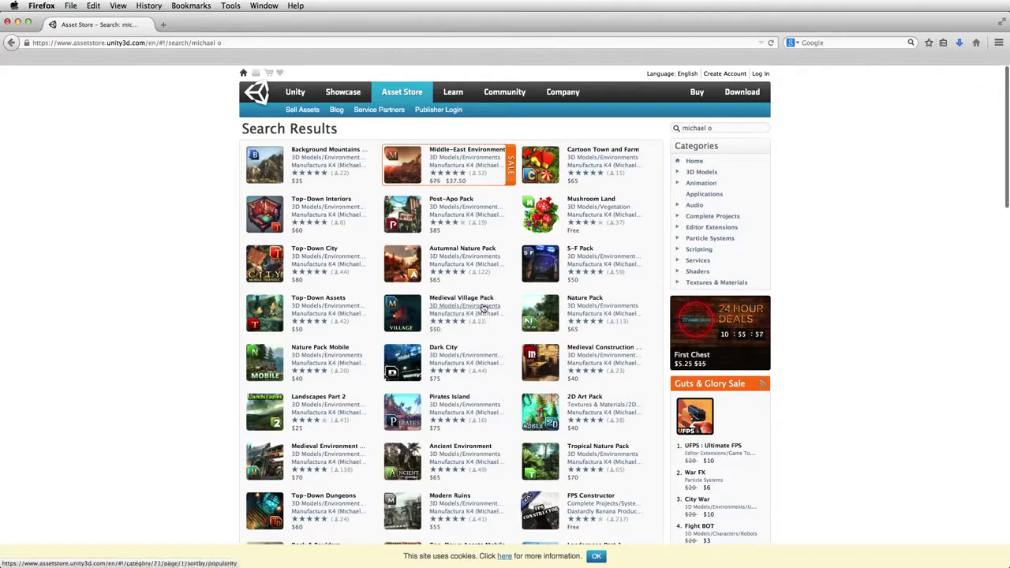
{"action": "scroll", "coordinate": [481, 327], "scroll_direction": "down", "scroll_amount": 1}
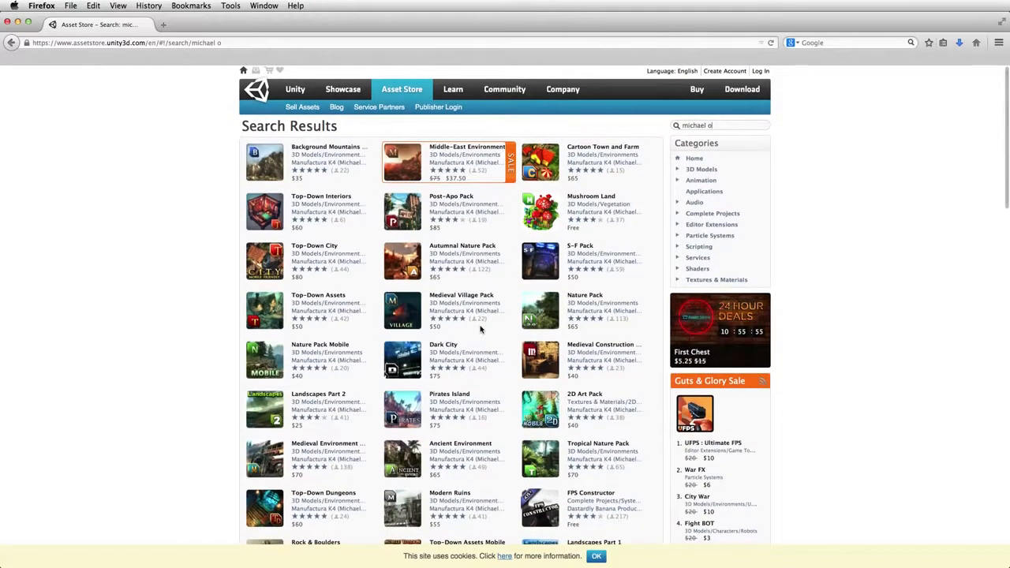
{"action": "scroll", "coordinate": [480, 329], "scroll_direction": "down", "scroll_amount": 5}
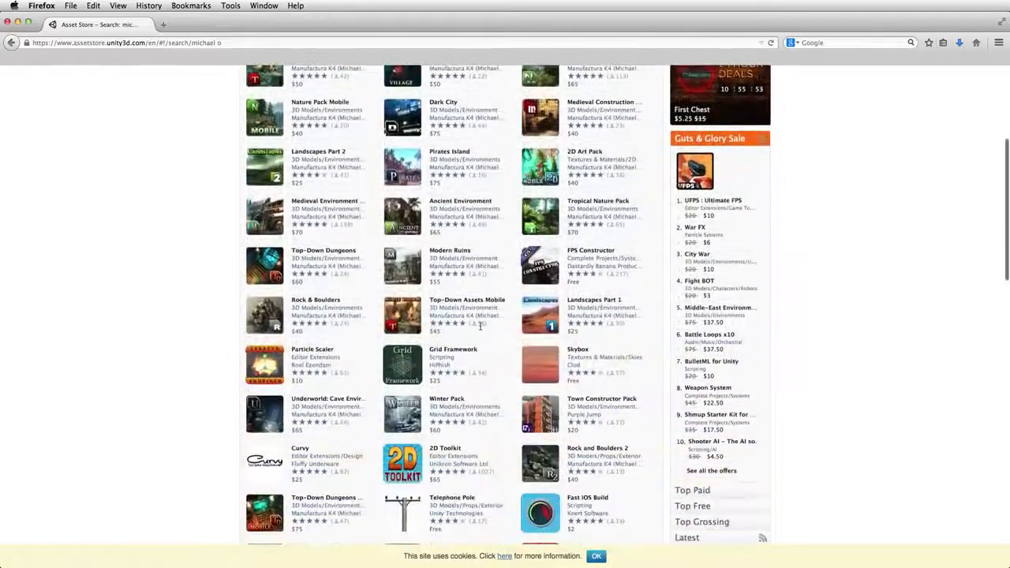
{"action": "scroll", "coordinate": [480, 327], "scroll_direction": "down", "scroll_amount": 2}
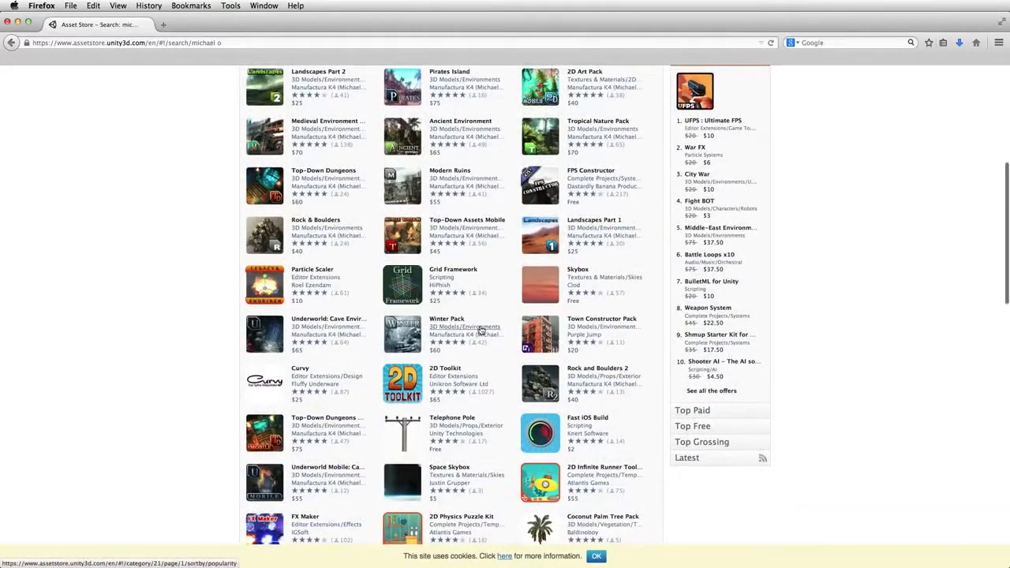
{"action": "scroll", "coordinate": [481, 330], "scroll_direction": "up", "scroll_amount": 5}
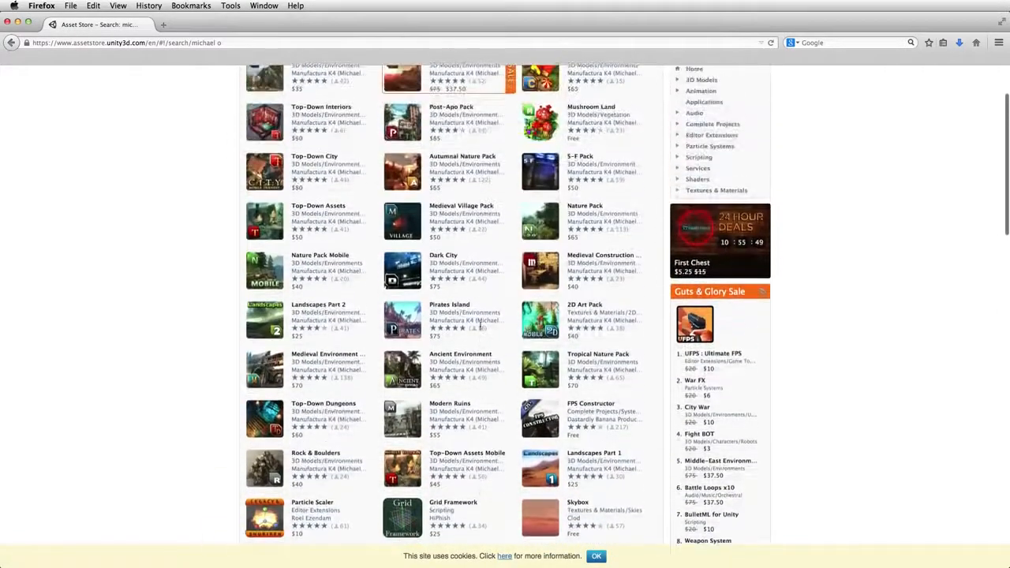
{"action": "scroll", "coordinate": [481, 329], "scroll_direction": "up", "scroll_amount": 1}
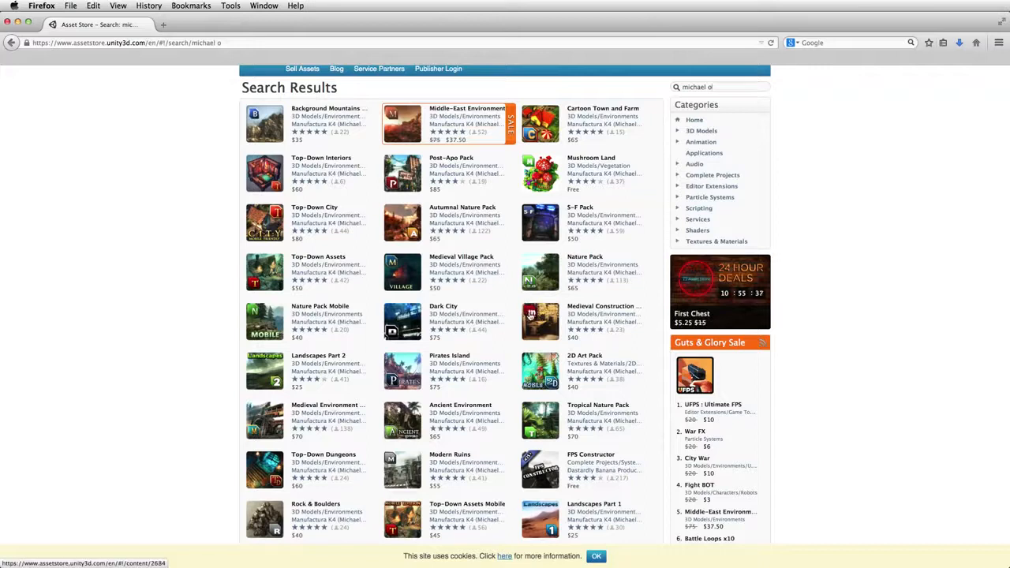
{"action": "left_click", "coordinate": [324, 407]}
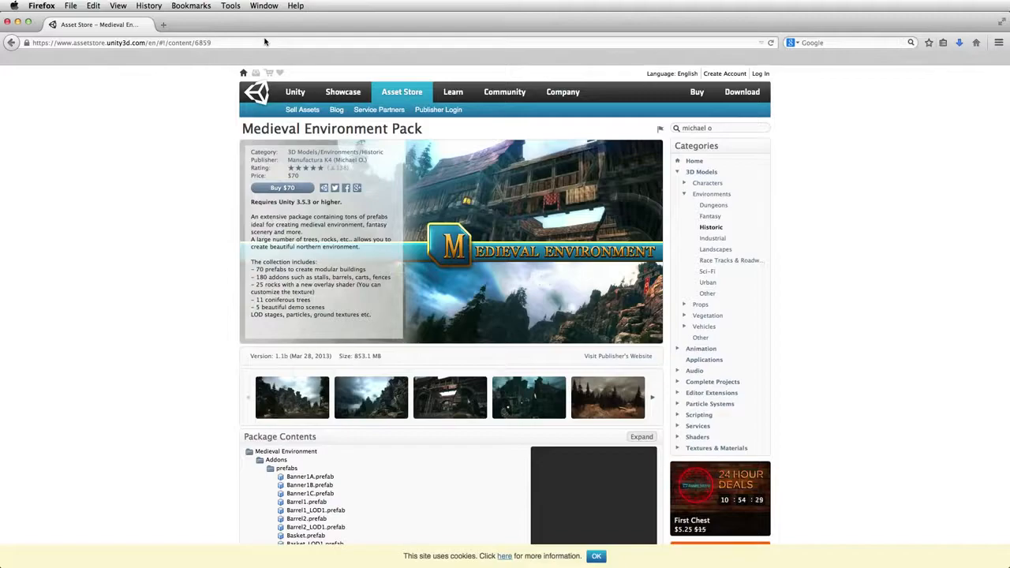
Return to Unity and open test_scene from the Demos folder's Demo5_tests_cene, discarding the unsaved changes to scene1
{"action": "key", "text": "super+Tab"}
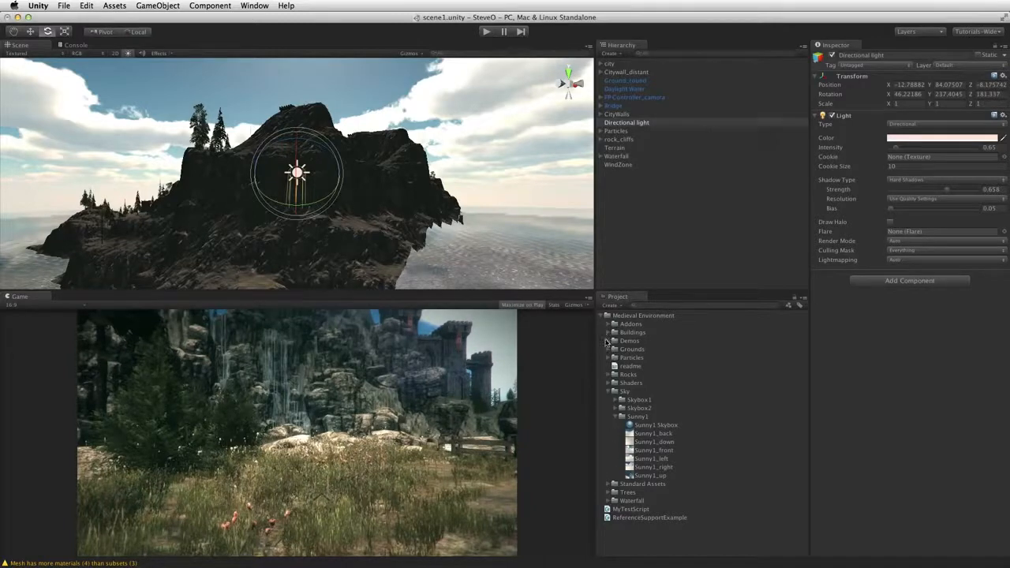
{"action": "left_click", "coordinate": [607, 342]}
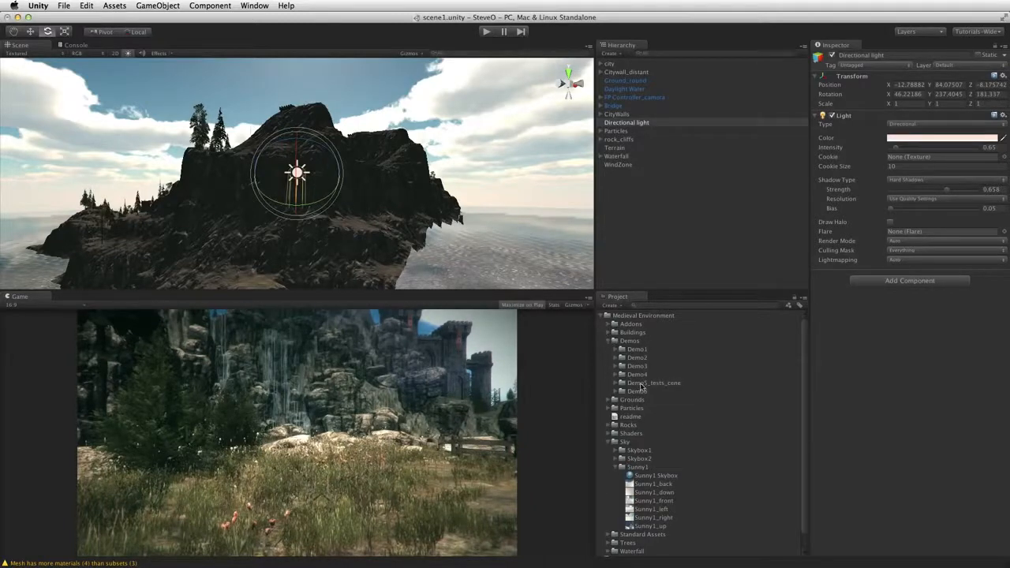
{"action": "left_click", "coordinate": [616, 383]}
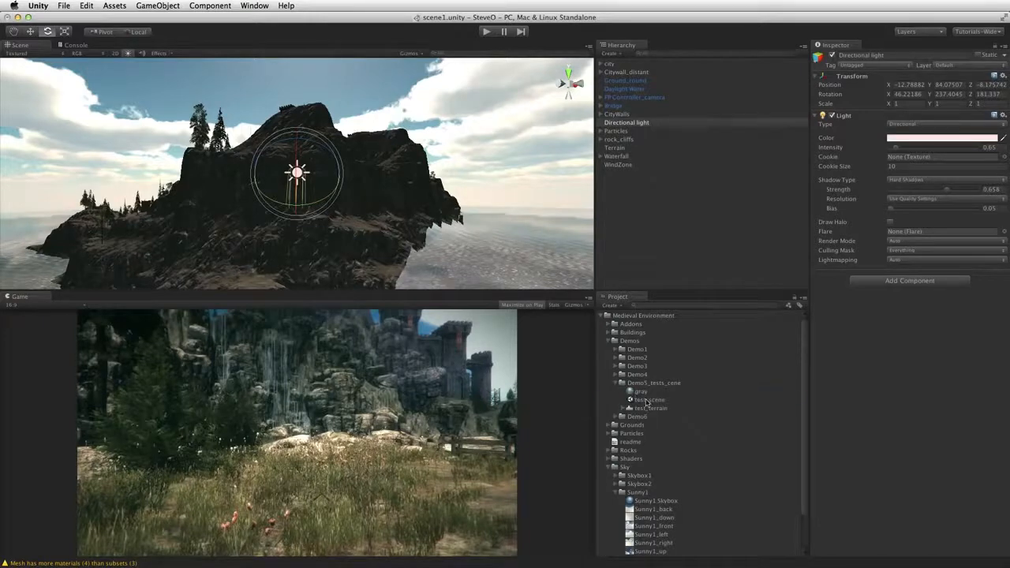
{"action": "double_click", "coordinate": [647, 400]}
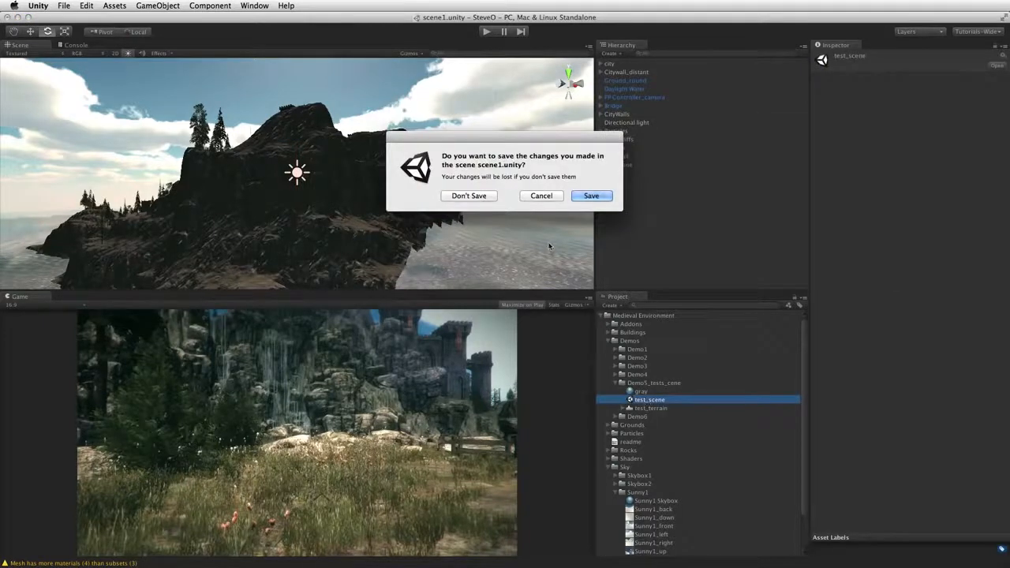
{"action": "left_click", "coordinate": [484, 197]}
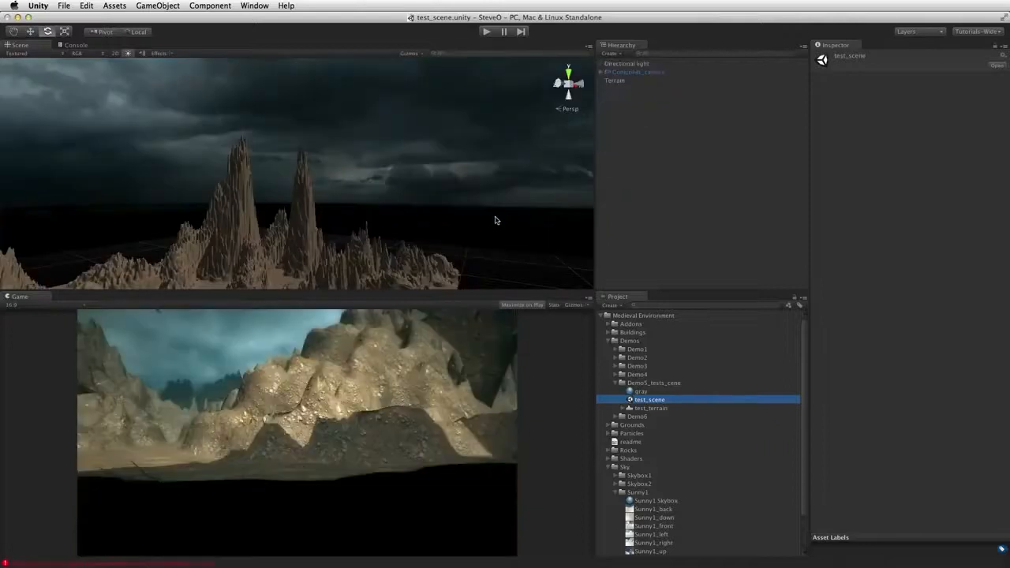
Lower most of the Terrain's peaks to flat ground with the Raise / Lower Terrain tool, using the large round brush at size 100, opacity 100
{"action": "key", "text": "alt"}
{"action": "key", "text": "alt"}
{"action": "key", "text": "alt"}
{"action": "left_click_drag", "start_coordinate": [446, 187], "coordinate": [409, 264], "text": "alt"}
{"action": "key", "text": "e"}
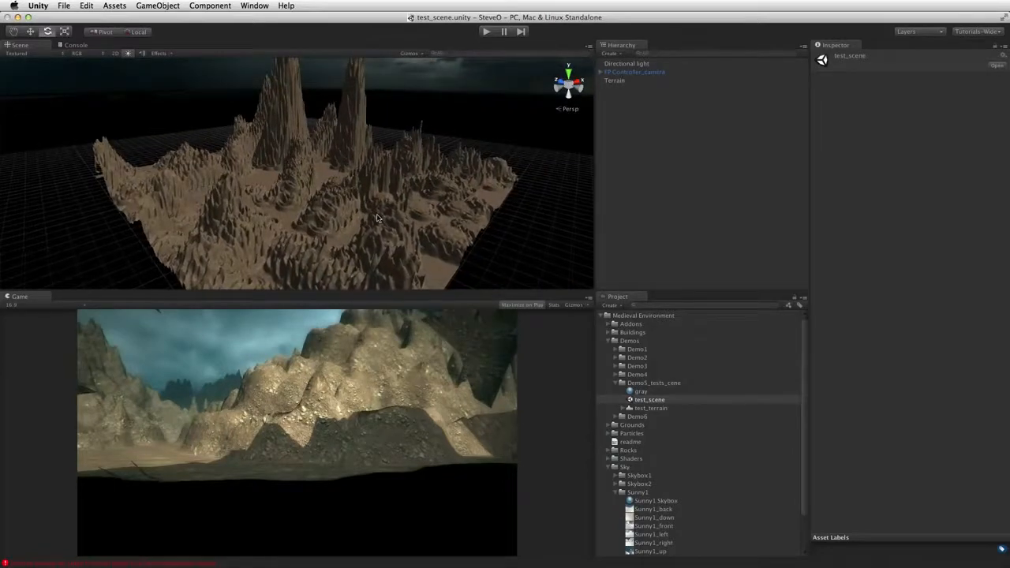
{"action": "left_click", "coordinate": [614, 81]}
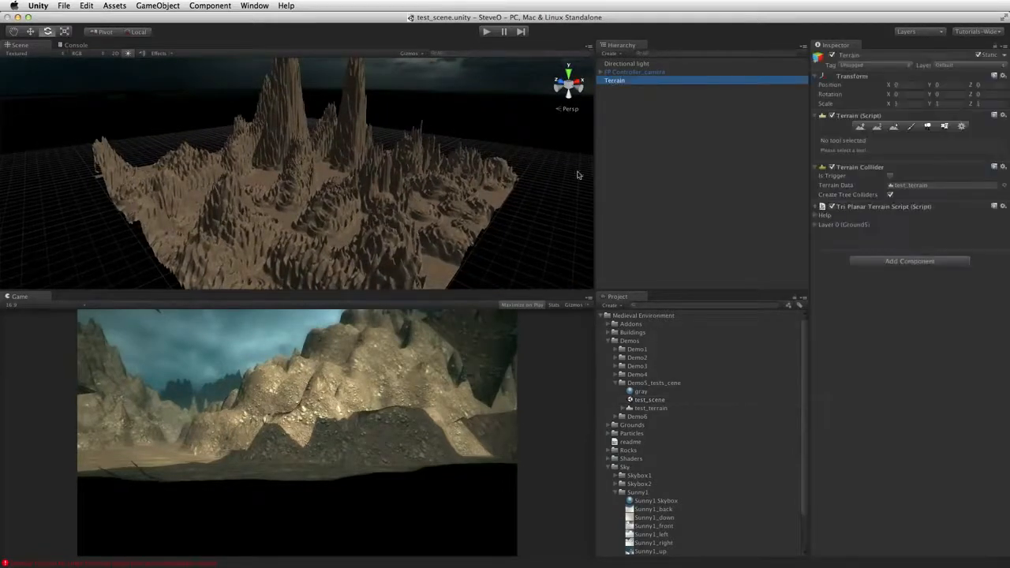
{"action": "left_click", "coordinate": [862, 127]}
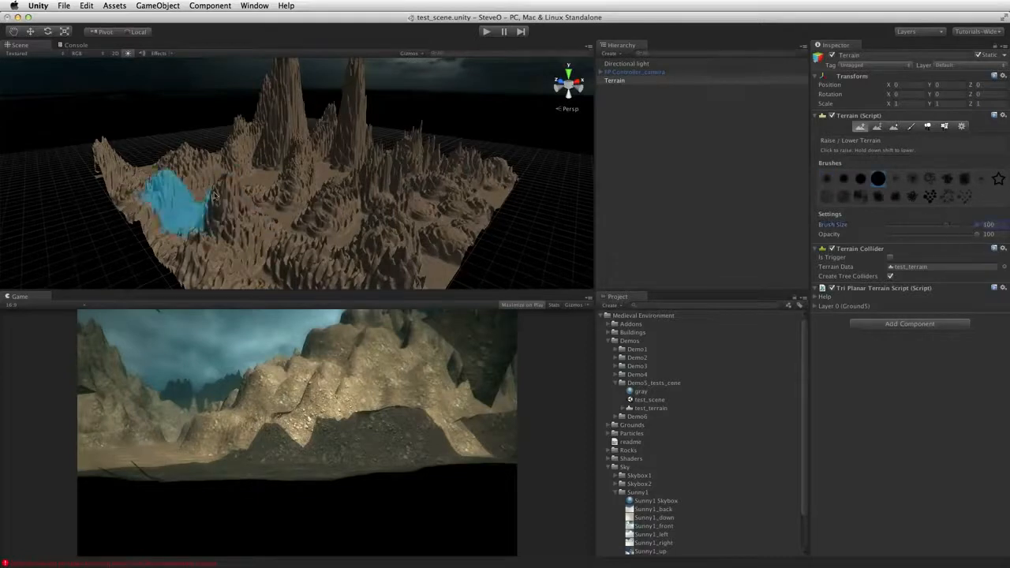
{"action": "right_click_drag", "start_coordinate": [271, 195], "coordinate": [280, 204]}
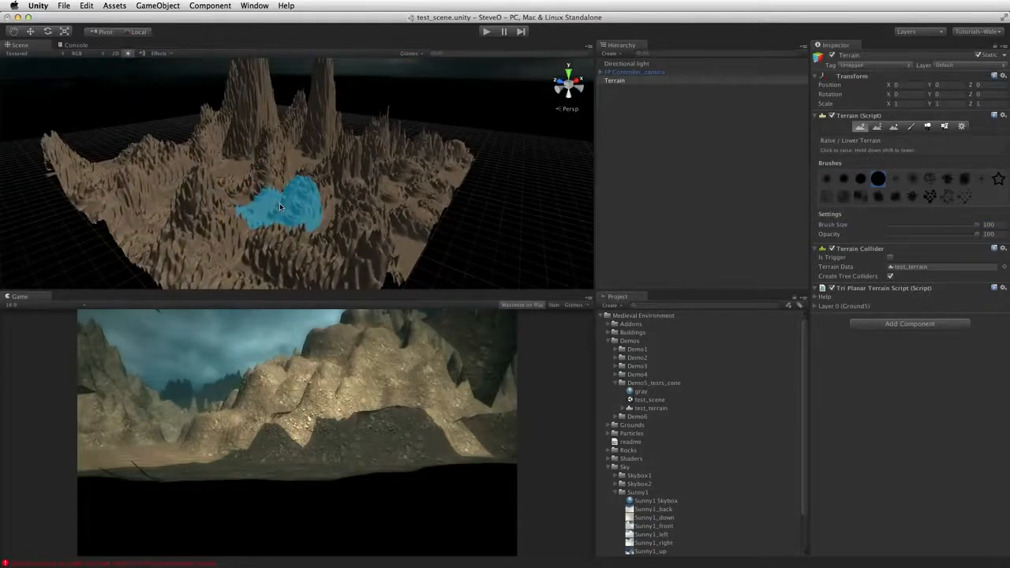
{"action": "mouse_move", "coordinate": [282, 201]}
{"action": "left_mouse_down", "text": "shift"}
{"action": "mouse_move", "coordinate": [338, 248]}
{"action": "mouse_move", "coordinate": [405, 241]}
{"action": "left_mouse_up", "text": "shift"}
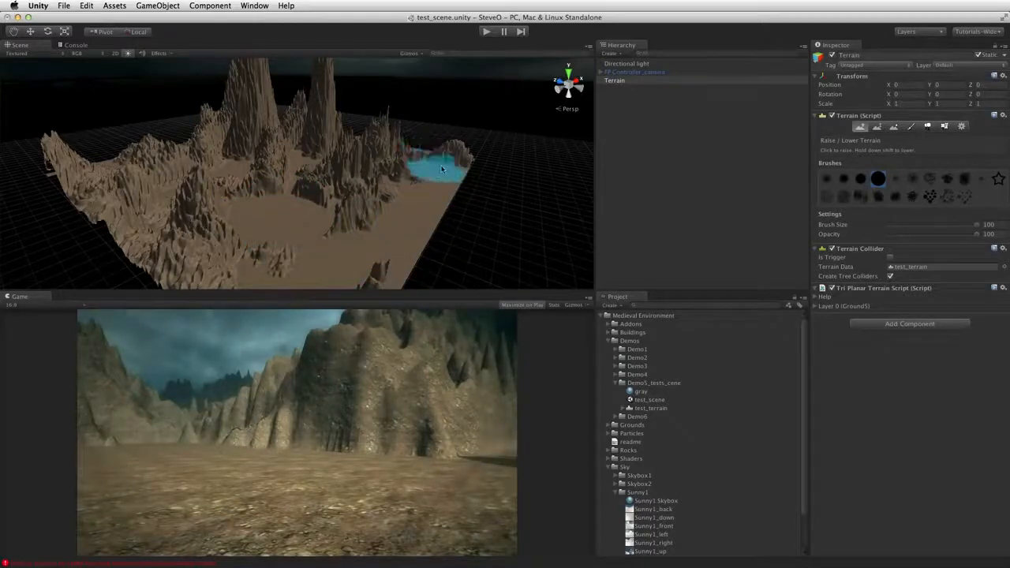
{"action": "mouse_move", "coordinate": [442, 165]}
{"action": "left_mouse_down", "text": "shift"}
{"action": "mouse_move", "coordinate": [361, 183]}
{"action": "mouse_move", "coordinate": [345, 217]}
{"action": "mouse_move", "coordinate": [374, 156]}
{"action": "mouse_move", "coordinate": [384, 159]}
{"action": "mouse_move", "coordinate": [342, 176]}
{"action": "mouse_move", "coordinate": [350, 270]}
{"action": "left_mouse_up", "text": "shift"}
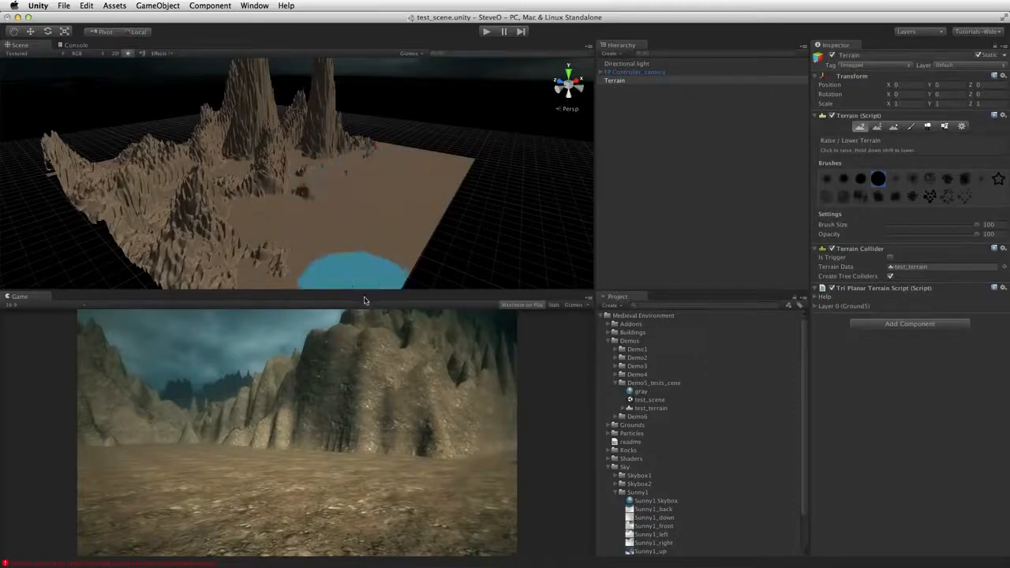
{"action": "mouse_move", "coordinate": [307, 324]}
{"action": "left_mouse_down", "text": "shift"}
{"action": "mouse_move", "coordinate": [237, 300]}
{"action": "mouse_move", "coordinate": [162, 237]}
{"action": "mouse_move", "coordinate": [211, 236]}
{"action": "mouse_move", "coordinate": [254, 259]}
{"action": "mouse_move", "coordinate": [104, 221]}
{"action": "mouse_move", "coordinate": [59, 175]}
{"action": "mouse_move", "coordinate": [65, 187]}
{"action": "mouse_move", "coordinate": [102, 176]}
{"action": "mouse_move", "coordinate": [147, 204]}
{"action": "mouse_move", "coordinate": [153, 181]}
{"action": "mouse_move", "coordinate": [232, 206]}
{"action": "mouse_move", "coordinate": [221, 197]}
{"action": "mouse_move", "coordinate": [289, 176]}
{"action": "mouse_move", "coordinate": [309, 198]}
{"action": "mouse_move", "coordinate": [275, 159]}
{"action": "mouse_move", "coordinate": [211, 180]}
{"action": "mouse_move", "coordinate": [150, 174]}
{"action": "mouse_move", "coordinate": [128, 193]}
{"action": "mouse_move", "coordinate": [146, 161]}
{"action": "mouse_move", "coordinate": [186, 169]}
{"action": "mouse_move", "coordinate": [223, 135]}
{"action": "mouse_move", "coordinate": [267, 118]}
{"action": "mouse_move", "coordinate": [259, 127]}
{"action": "mouse_move", "coordinate": [269, 128]}
{"action": "mouse_move", "coordinate": [293, 107]}
{"action": "mouse_move", "coordinate": [330, 120]}
{"action": "mouse_move", "coordinate": [363, 164]}
{"action": "mouse_move", "coordinate": [329, 185]}
{"action": "mouse_move", "coordinate": [256, 125]}
{"action": "mouse_move", "coordinate": [226, 156]}
{"action": "mouse_move", "coordinate": [198, 142]}
{"action": "mouse_move", "coordinate": [237, 124]}
{"action": "mouse_move", "coordinate": [264, 130]}
{"action": "mouse_move", "coordinate": [261, 118]}
{"action": "mouse_move", "coordinate": [347, 139]}
{"action": "mouse_move", "coordinate": [385, 174]}
{"action": "mouse_move", "coordinate": [384, 156]}
{"action": "mouse_move", "coordinate": [310, 132]}
{"action": "mouse_move", "coordinate": [328, 136]}
{"action": "mouse_move", "coordinate": [311, 136]}
{"action": "mouse_move", "coordinate": [282, 168]}
{"action": "mouse_move", "coordinate": [201, 166]}
{"action": "mouse_move", "coordinate": [167, 150]}
{"action": "mouse_move", "coordinate": [258, 131]}
{"action": "mouse_move", "coordinate": [262, 111]}
{"action": "mouse_move", "coordinate": [241, 122]}
{"action": "mouse_move", "coordinate": [264, 113]}
{"action": "mouse_move", "coordinate": [264, 130]}
{"action": "left_mouse_up", "text": "shift"}
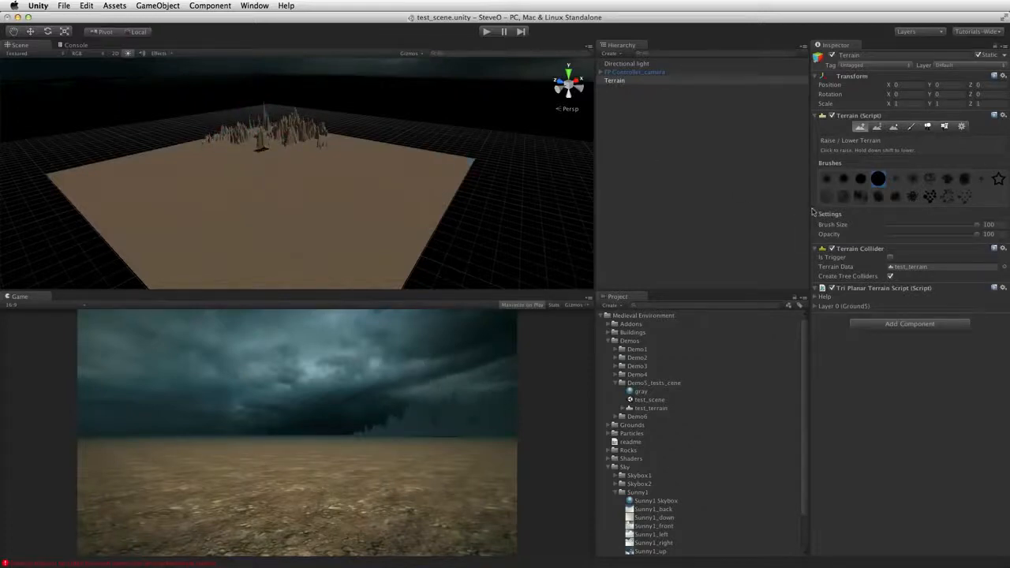
Smooth the jagged peaks left on the Terrain with the Smooth Height tool at brush size 100 and opacity 100
{"action": "left_click", "coordinate": [878, 127]}
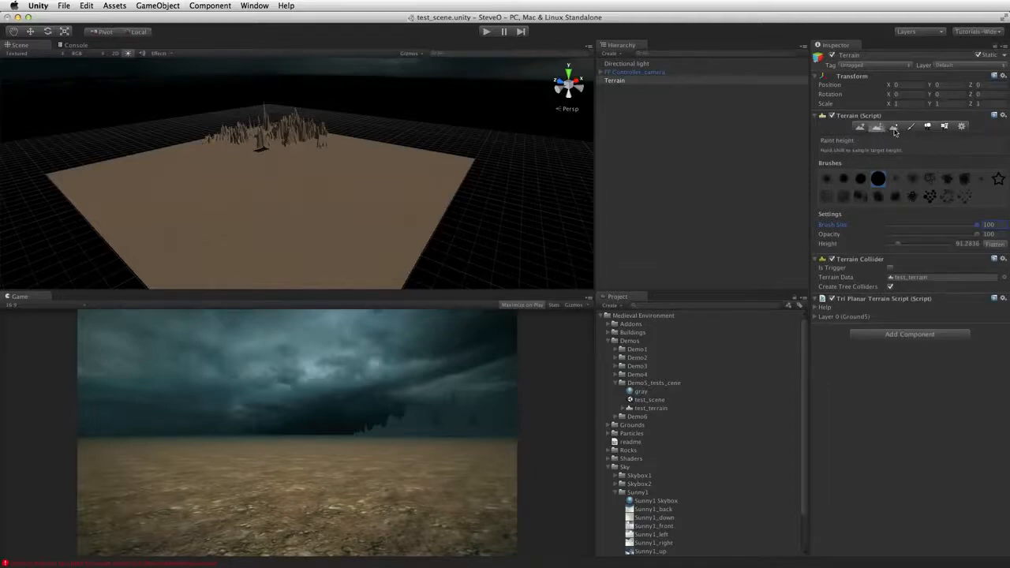
{"action": "left_click", "coordinate": [895, 127]}
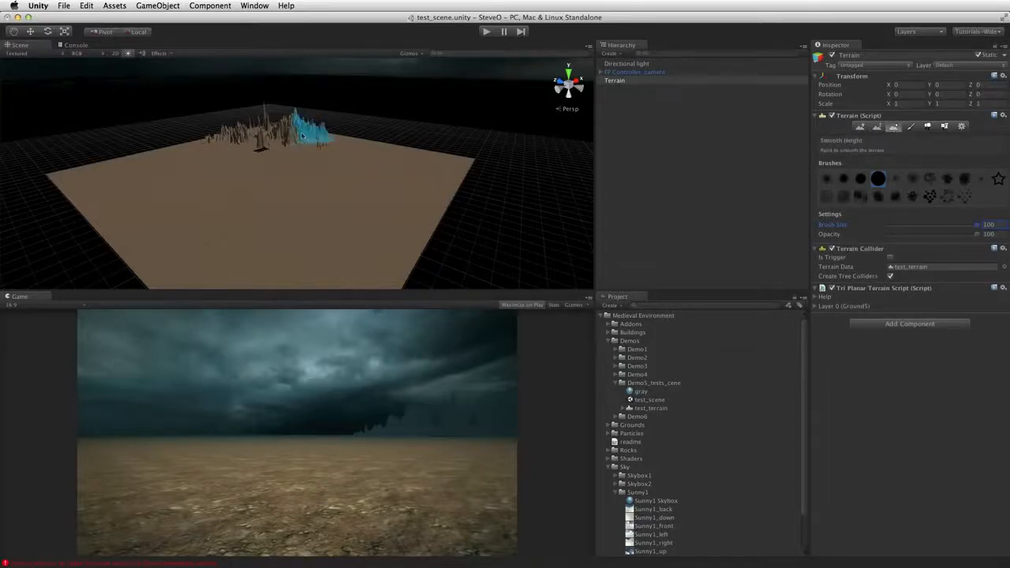
{"action": "scroll", "coordinate": [277, 134], "scroll_direction": "up", "scroll_amount": 3}
{"action": "scroll", "coordinate": [277, 134], "scroll_direction": "up", "scroll_amount": 5}
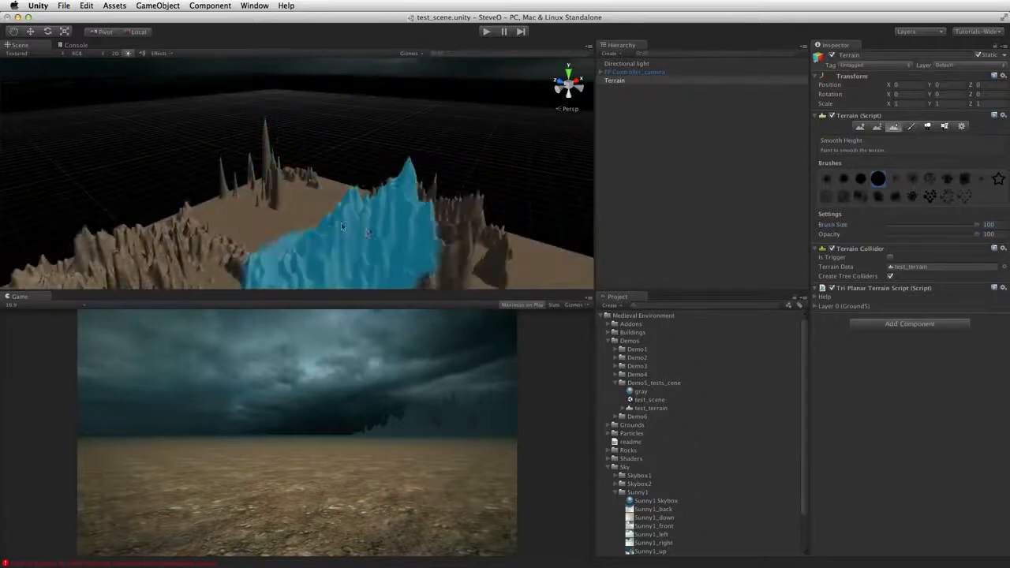
{"action": "mouse_move", "coordinate": [344, 214]}
{"action": "left_mouse_down"}
{"action": "mouse_move", "coordinate": [361, 204]}
{"action": "mouse_move", "coordinate": [305, 174]}
{"action": "mouse_move", "coordinate": [175, 237]}
{"action": "mouse_move", "coordinate": [175, 270]}
{"action": "mouse_move", "coordinate": [474, 188]}
{"action": "mouse_move", "coordinate": [396, 192]}
{"action": "left_mouse_up"}
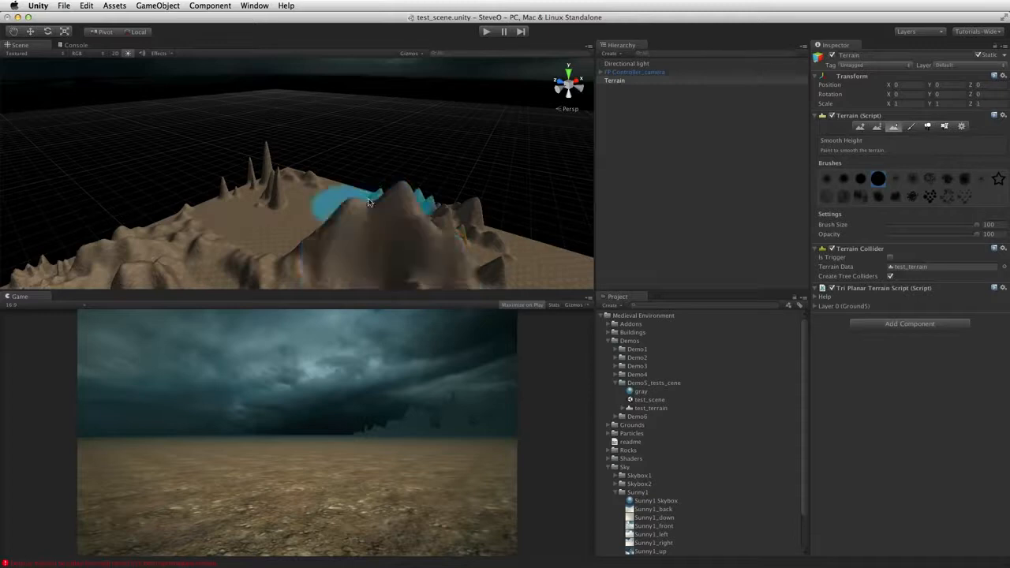
{"action": "mouse_move", "coordinate": [350, 224]}
{"action": "left_mouse_down", "text": "alt"}
{"action": "mouse_move", "coordinate": [489, 243]}
{"action": "mouse_move", "coordinate": [539, 225]}
{"action": "mouse_move", "coordinate": [417, 158]}
{"action": "mouse_move", "coordinate": [361, 202]}
{"action": "mouse_move", "coordinate": [428, 192]}
{"action": "mouse_move", "coordinate": [567, 227]}
{"action": "left_mouse_up", "text": "alt"}
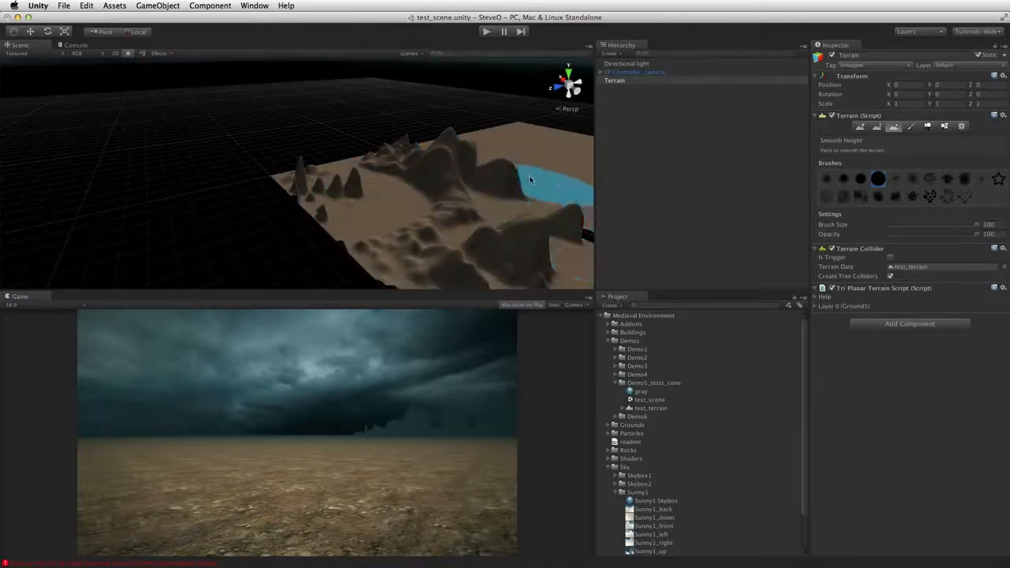
{"action": "mouse_move", "coordinate": [462, 213]}
{"action": "left_mouse_down", "text": "alt"}
{"action": "mouse_move", "coordinate": [543, 226]}
{"action": "mouse_move", "coordinate": [574, 213]}
{"action": "mouse_move", "coordinate": [565, 220]}
{"action": "left_mouse_up", "text": "alt"}
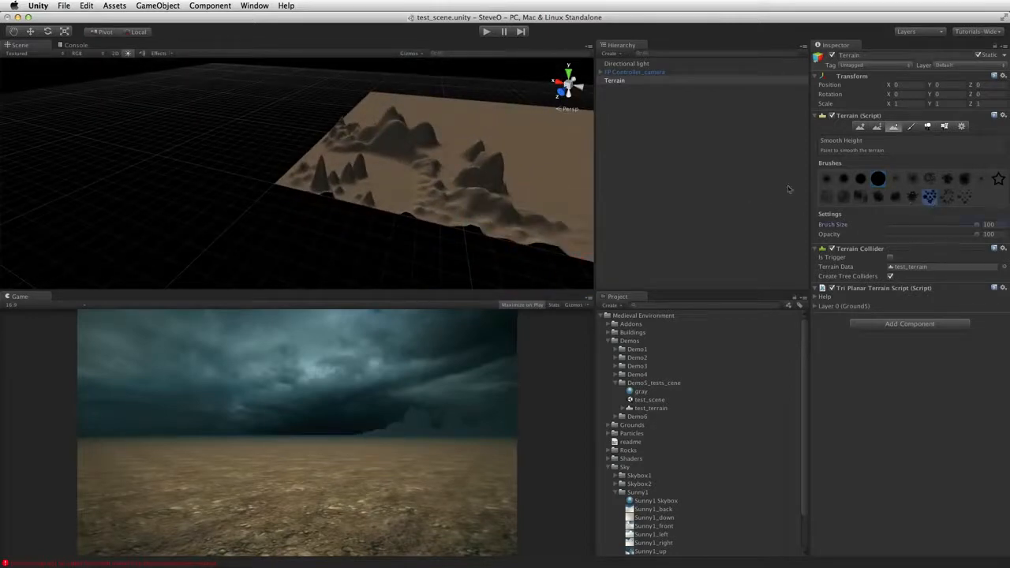
Raise clusters of new peaks across the terrain's hilly end using the scattered-dots brush at size 50 and opacity 35
{"action": "left_click_drag", "start_coordinate": [542, 176], "coordinate": [537, 251]}
{"action": "left_click", "coordinate": [861, 128]}
{"action": "mouse_move", "coordinate": [564, 158]}
{"action": "left_mouse_down"}
{"action": "mouse_move", "coordinate": [489, 181]}
{"action": "mouse_move", "coordinate": [416, 155]}
{"action": "mouse_move", "coordinate": [427, 162]}
{"action": "left_mouse_up"}
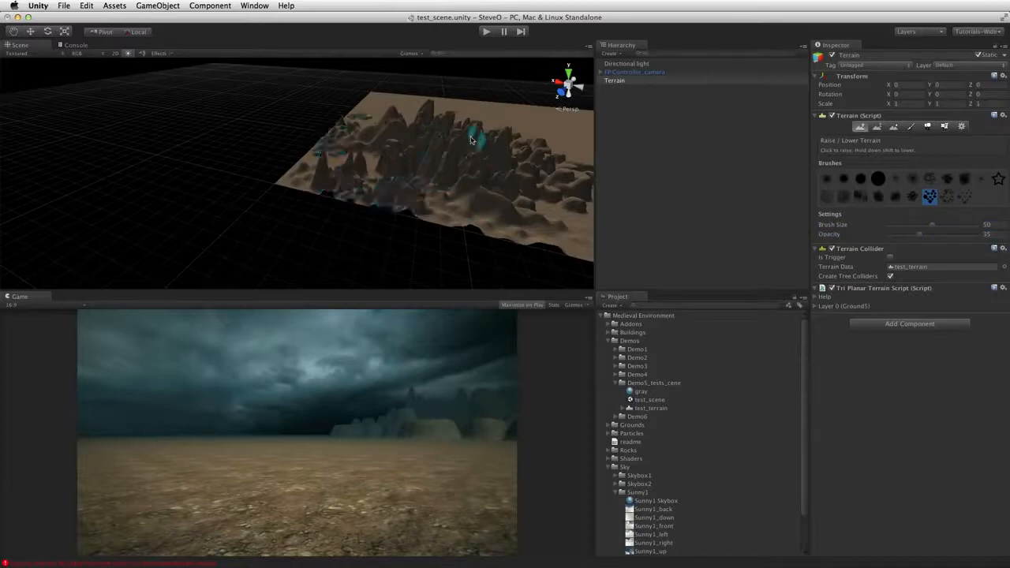
Smooth the new peaks on the Terrain with the Smooth Height tool, using the large round brush at size 50 and opacity 81
{"action": "mouse_move", "coordinate": [469, 135]}
{"action": "left_mouse_down", "text": "alt"}
{"action": "mouse_move", "coordinate": [402, 192]}
{"action": "mouse_move", "coordinate": [590, 169]}
{"action": "left_mouse_up", "text": "alt"}
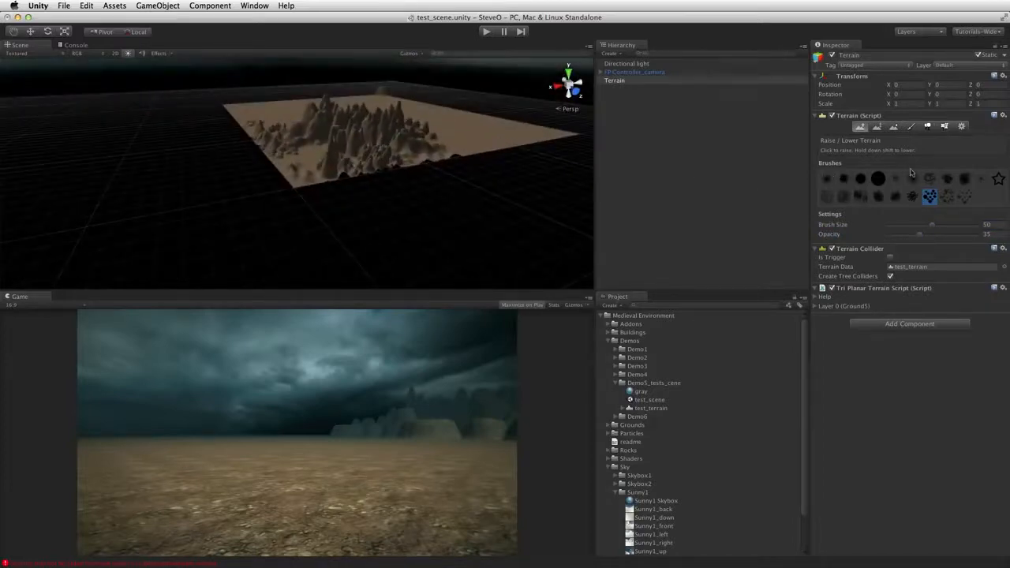
{"action": "left_click", "coordinate": [895, 128]}
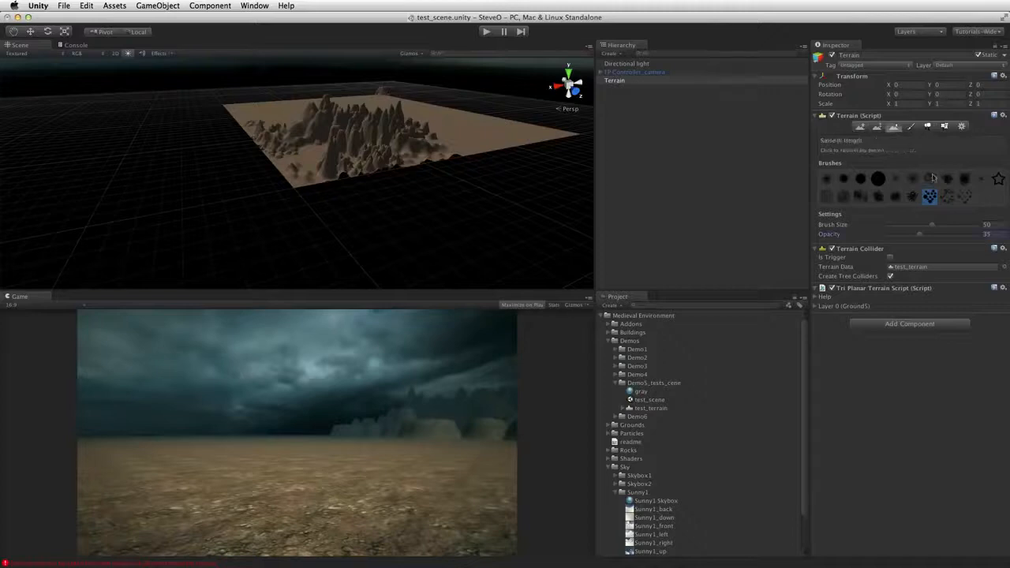
{"action": "left_click", "coordinate": [879, 178]}
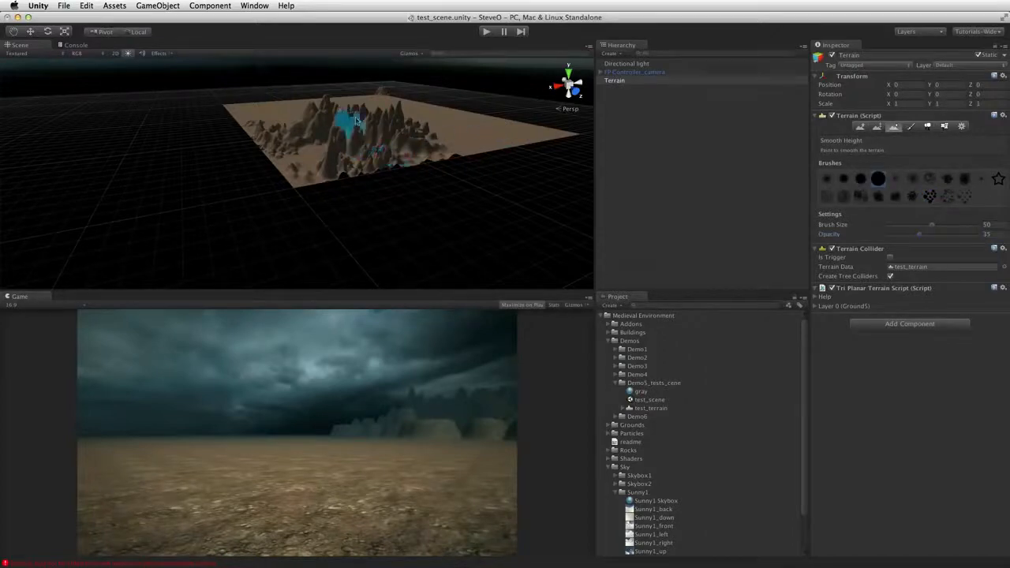
{"action": "left_click", "coordinate": [962, 237]}
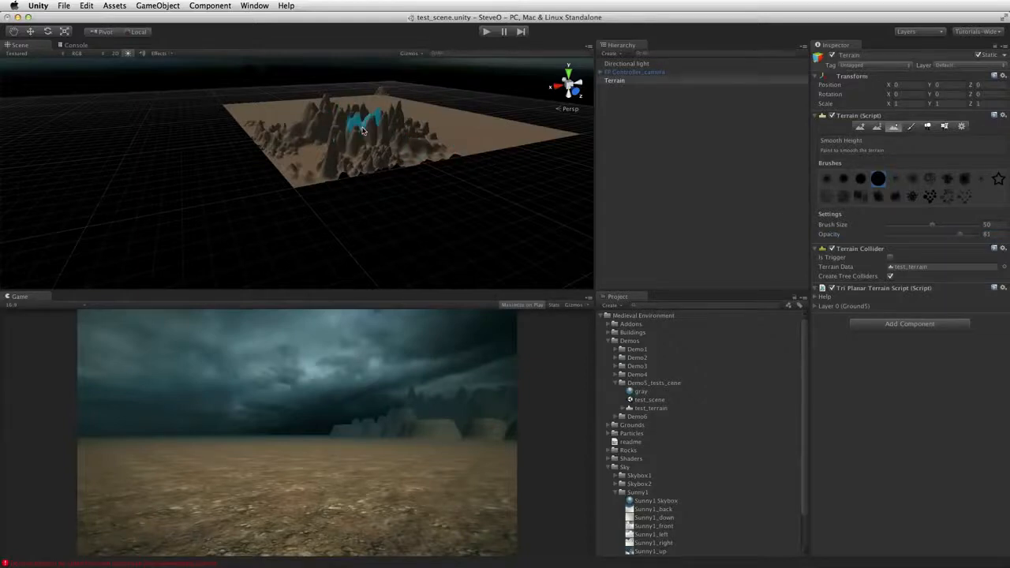
{"action": "key", "text": "f"}
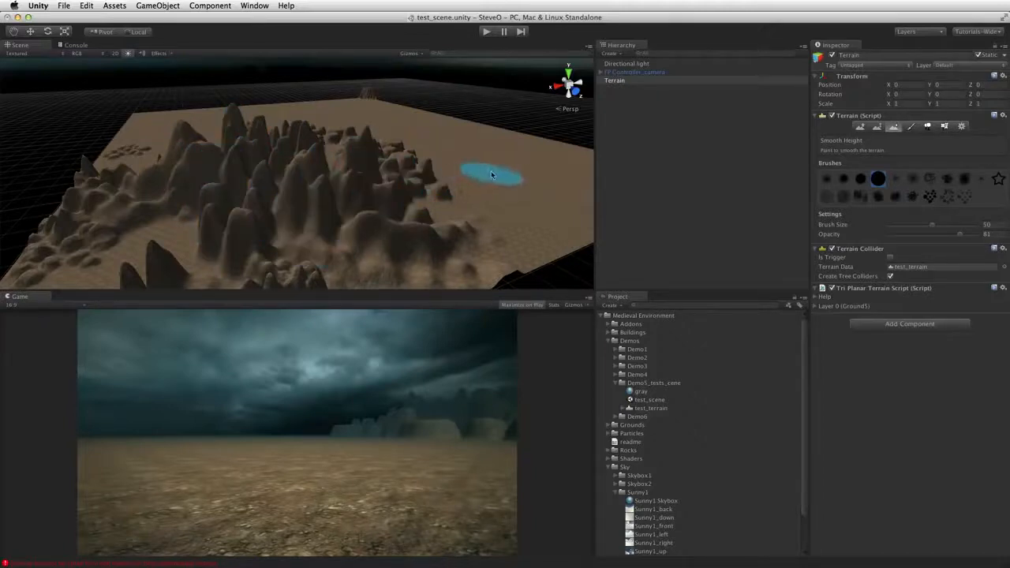
Paint a new group of peaks on the flat ground beside the hills using Paint Height with the scattered-dots brush at height 91.2836
{"action": "left_click", "coordinate": [878, 129]}
{"action": "mouse_move", "coordinate": [476, 173]}
{"action": "left_mouse_down"}
{"action": "mouse_move", "coordinate": [496, 178]}
{"action": "mouse_move", "coordinate": [388, 128]}
{"action": "mouse_move", "coordinate": [518, 176]}
{"action": "mouse_move", "coordinate": [481, 169]}
{"action": "mouse_move", "coordinate": [419, 113]}
{"action": "left_mouse_up"}
{"action": "left_click", "coordinate": [930, 196]}
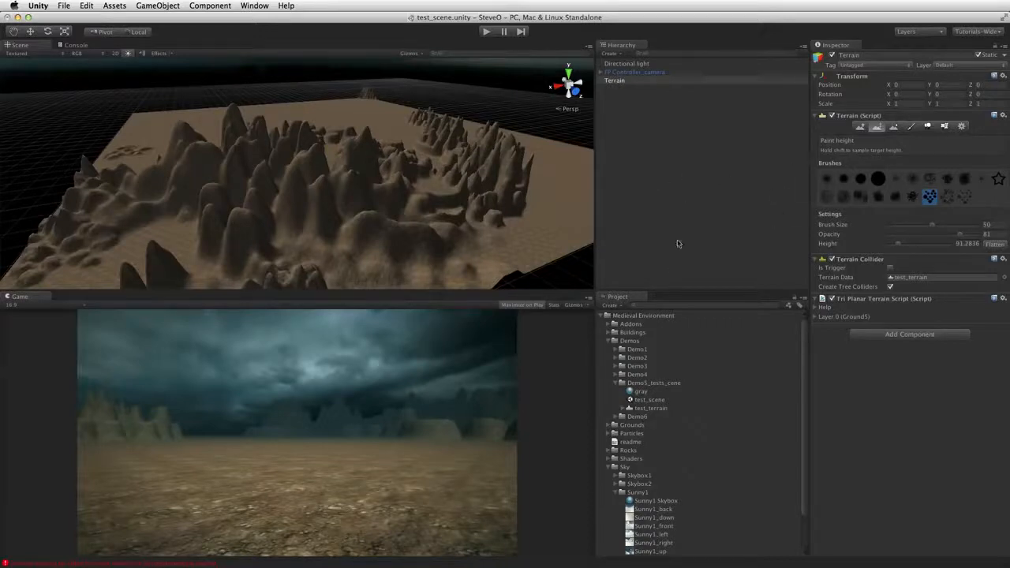
Open scene1 from the Demo1 folder, discarding the unsaved changes to test_scene
{"action": "left_click", "coordinate": [615, 350]}
{"action": "left_click", "coordinate": [644, 368]}
{"action": "double_click", "coordinate": [643, 368]}
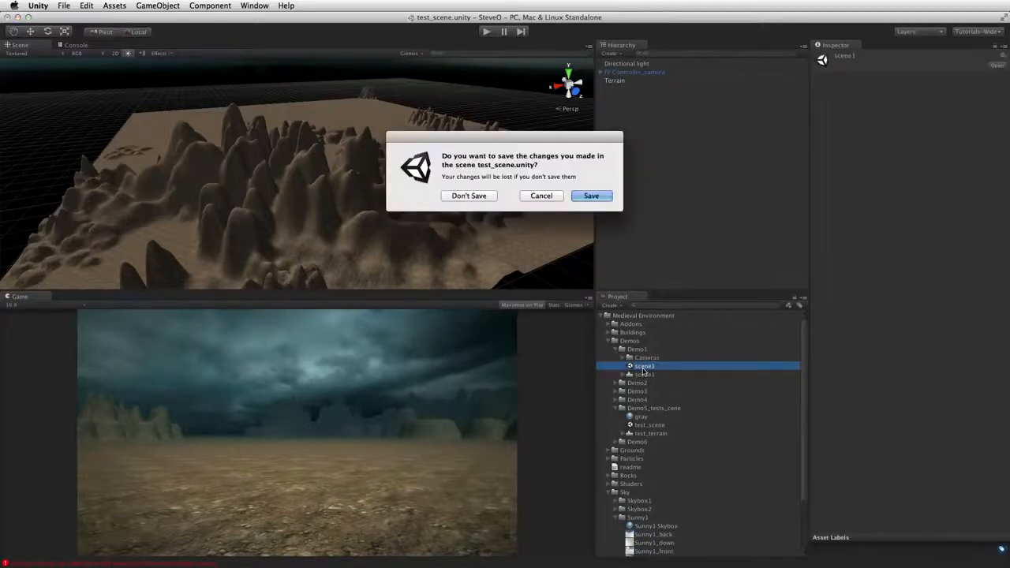
{"action": "left_click", "coordinate": [474, 196]}
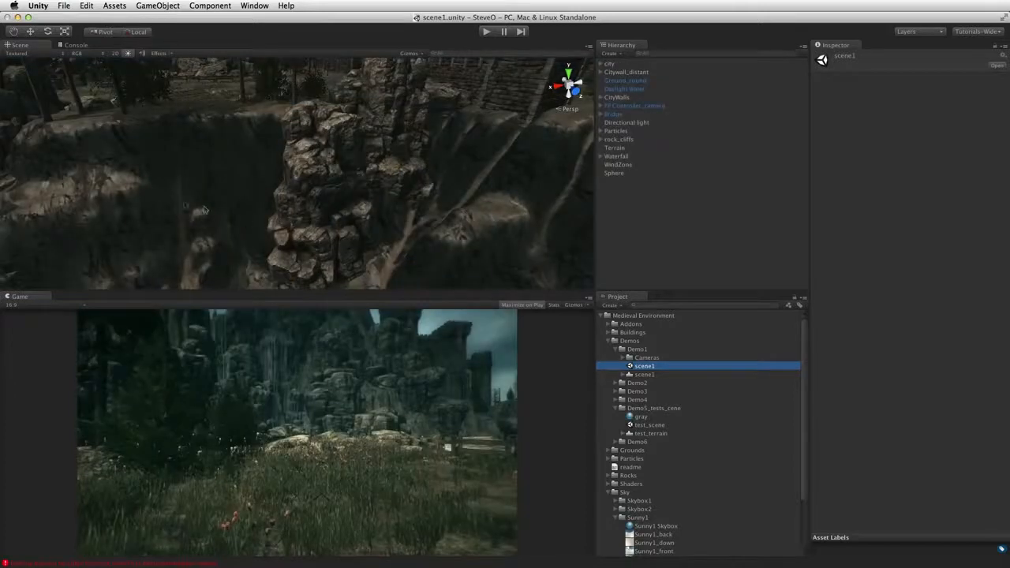
{"action": "left_click", "coordinate": [146, 198]}
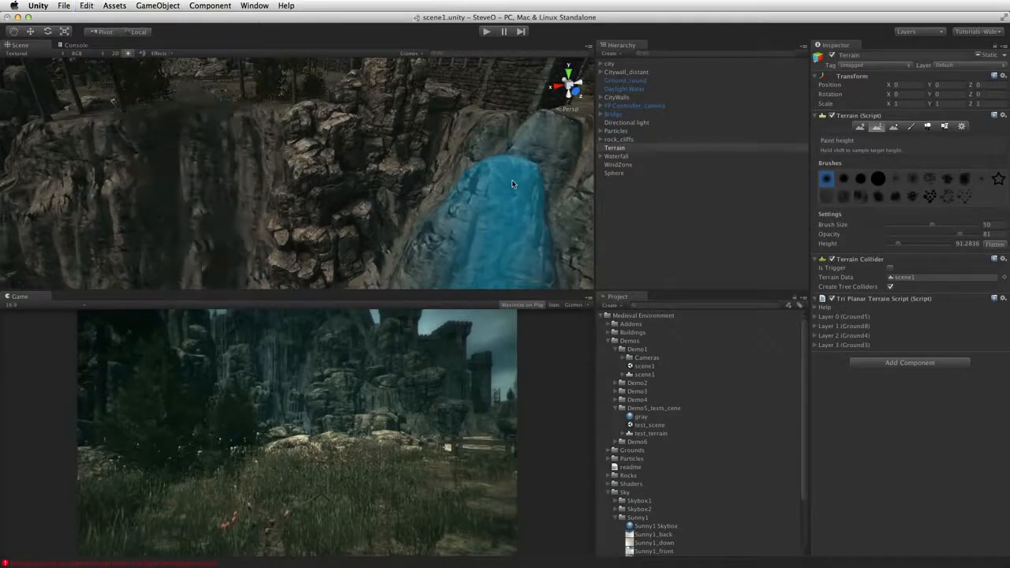
{"action": "left_click", "coordinate": [508, 184]}
{"action": "key", "text": "super+z"}
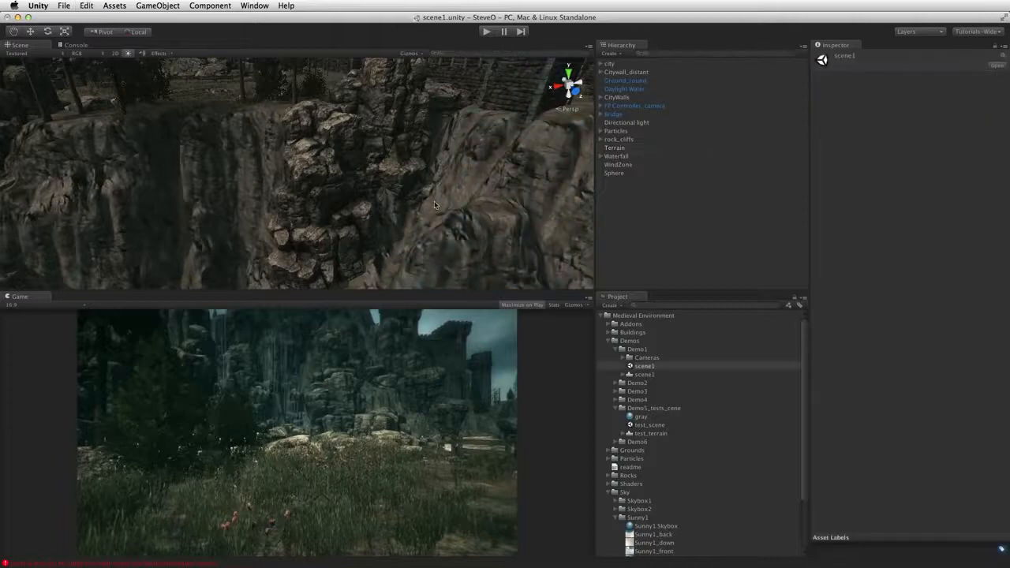
Examine how the Rock2 cliff meshes are combined with the sculpted Terrain along the shoreline of scene1
{"action": "left_click", "coordinate": [345, 182]}
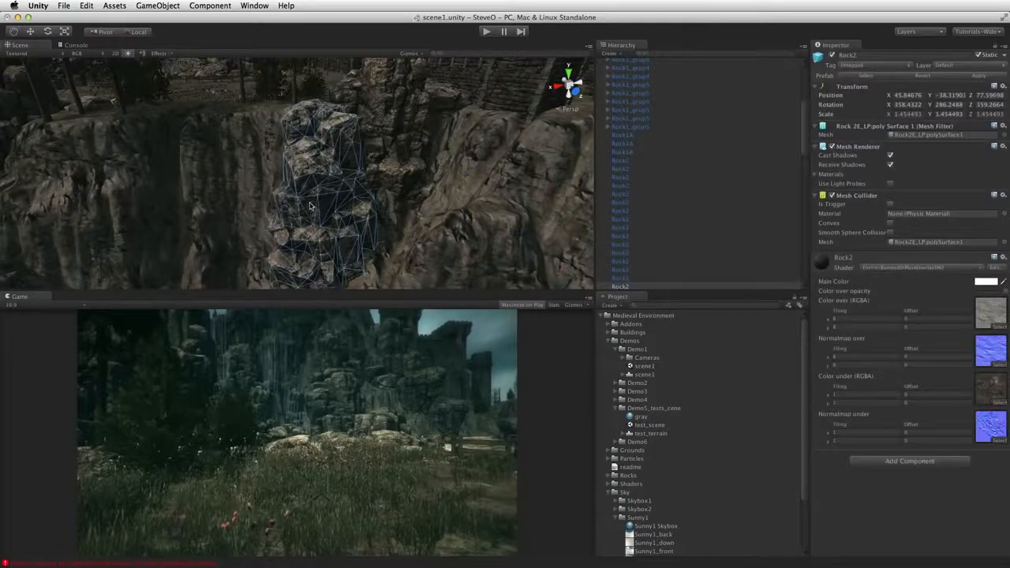
{"action": "left_click_drag", "start_coordinate": [312, 205], "coordinate": [387, 197], "text": "alt"}
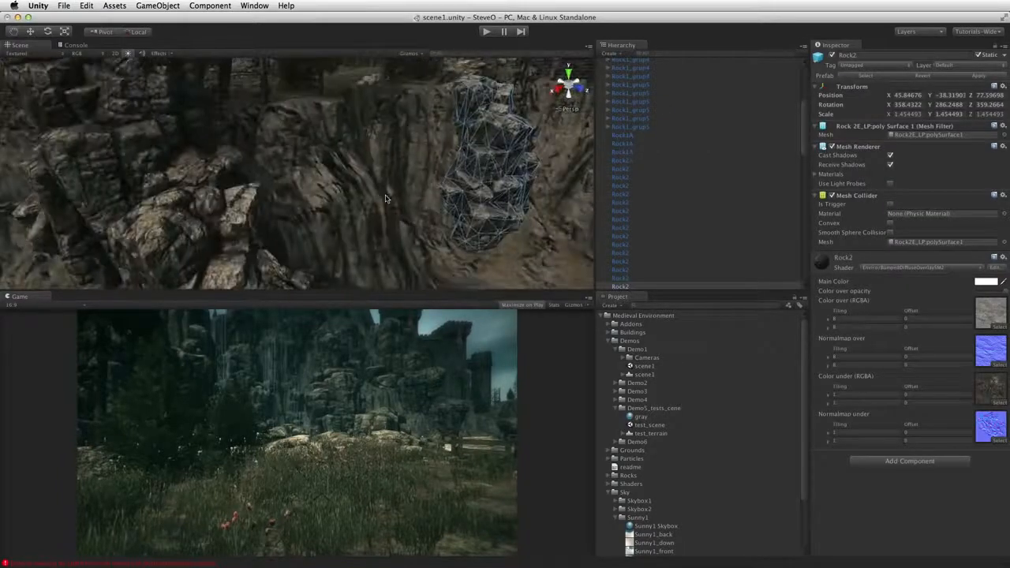
{"action": "key", "text": "f"}
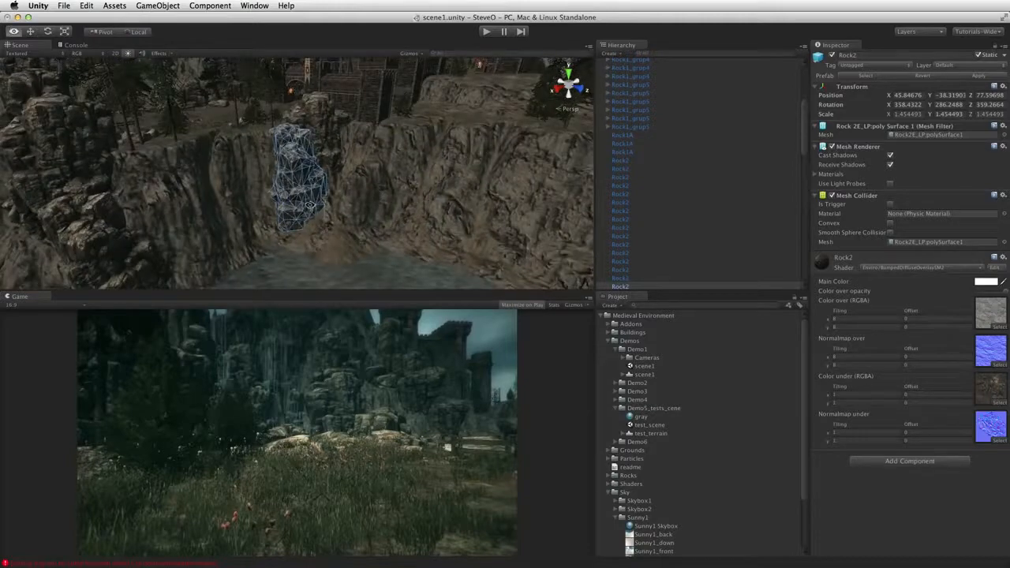
{"action": "left_click_drag", "start_coordinate": [311, 204], "coordinate": [248, 175], "text": "alt"}
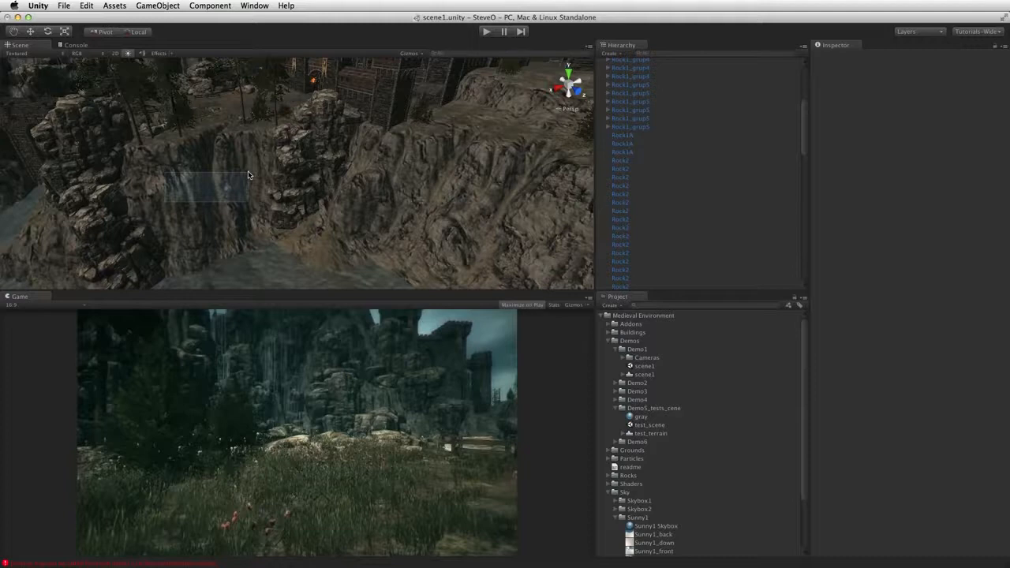
{"action": "left_click", "coordinate": [282, 110]}
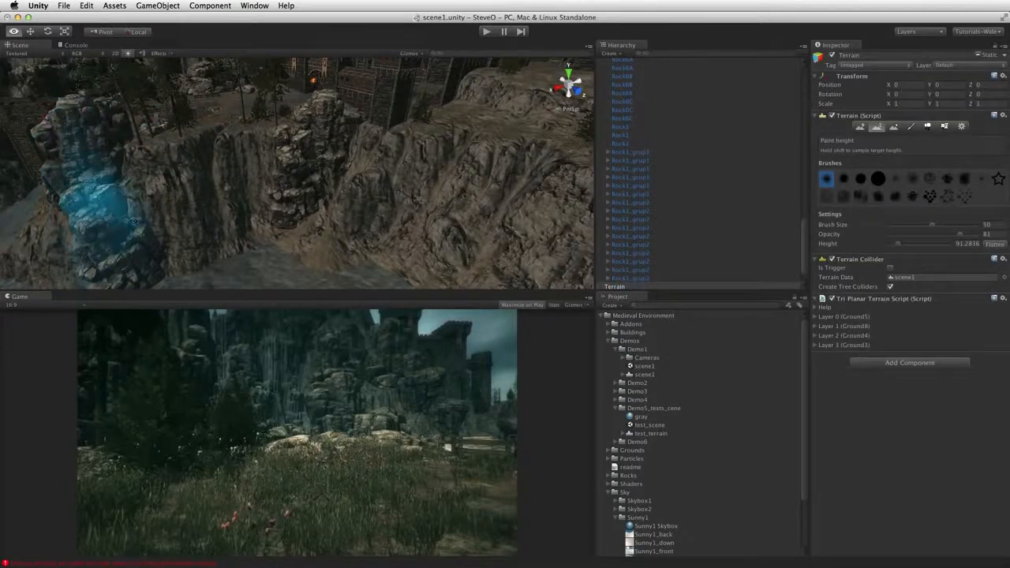
{"action": "left_click_drag", "start_coordinate": [108, 229], "coordinate": [262, 118], "text": "alt"}
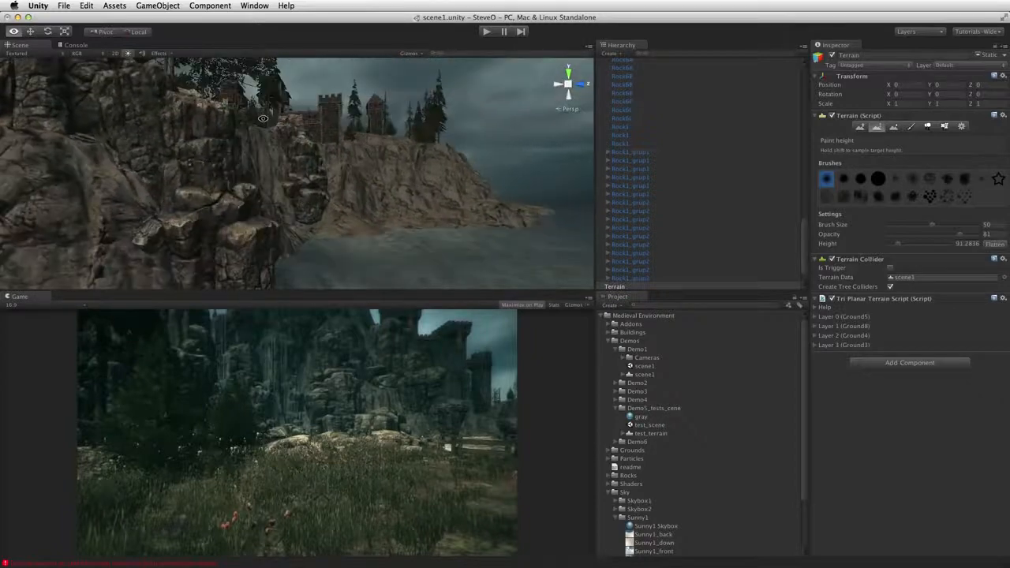
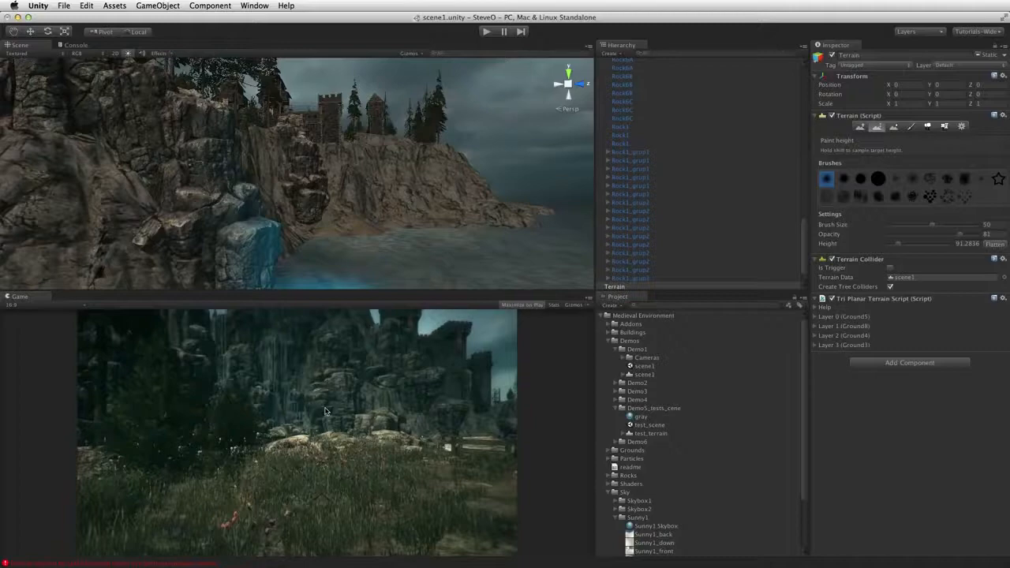
{"action": "mouse_move", "coordinate": [337, 237]}
{"action": "left_mouse_down", "text": "alt"}
{"action": "mouse_move", "coordinate": [355, 239]}
{"action": "mouse_move", "coordinate": [373, 272]}
{"action": "mouse_move", "coordinate": [320, 243]}
{"action": "mouse_move", "coordinate": [297, 207]}
{"action": "mouse_move", "coordinate": [302, 261]}
{"action": "left_mouse_up", "text": "alt"}
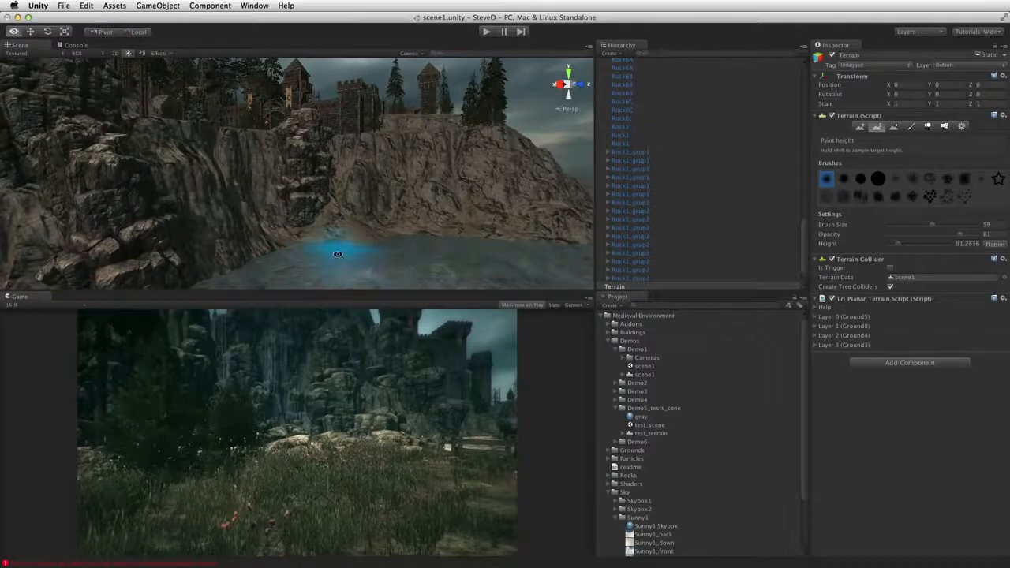
{"action": "left_click_drag", "start_coordinate": [354, 271], "coordinate": [490, 260], "text": "alt"}
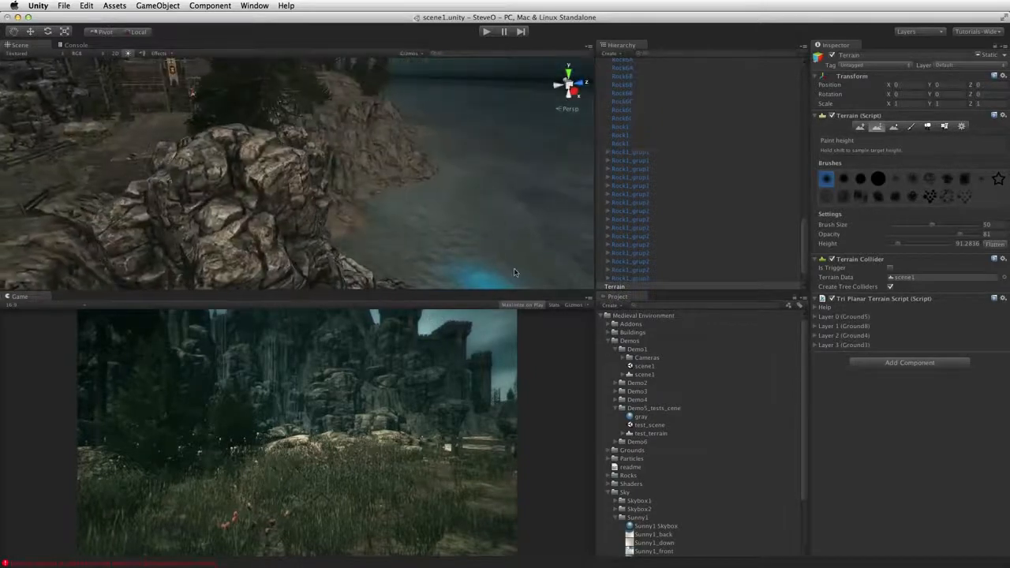
Collapse the rock_cliffs group in the Hierarchy and clear the selection
{"action": "scroll", "coordinate": [707, 192], "scroll_direction": "up", "scroll_amount": 5}
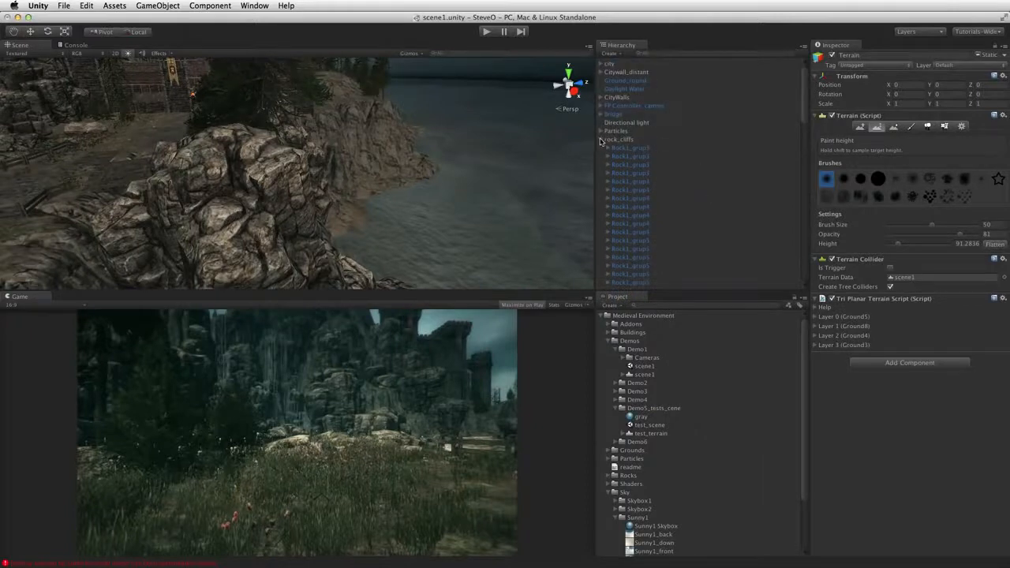
{"action": "left_click", "coordinate": [601, 140]}
{"action": "left_click", "coordinate": [663, 181]}
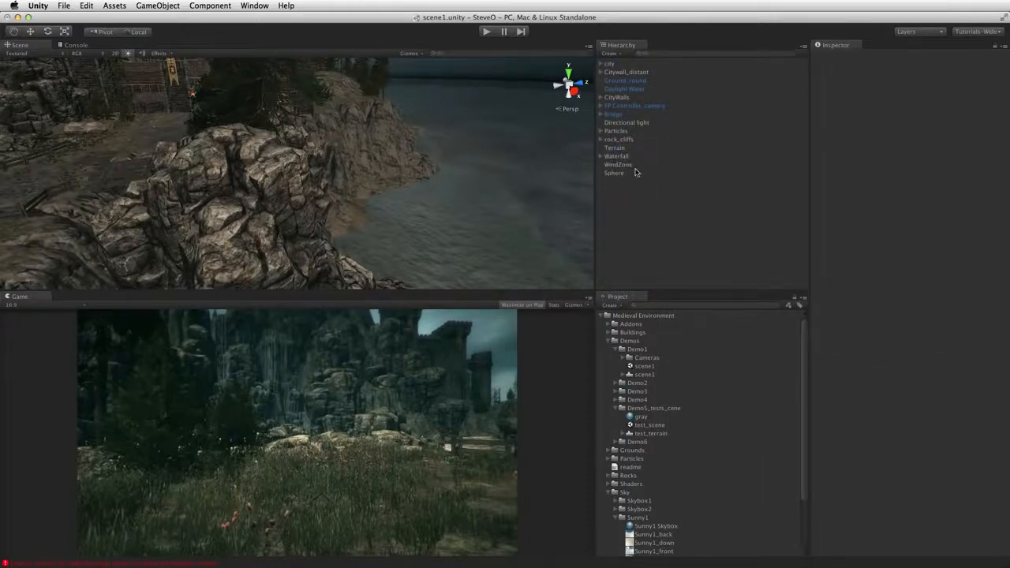
Select the Daylight Water object and examine its plane from far away and close up around the island
{"action": "left_click", "coordinate": [495, 205]}
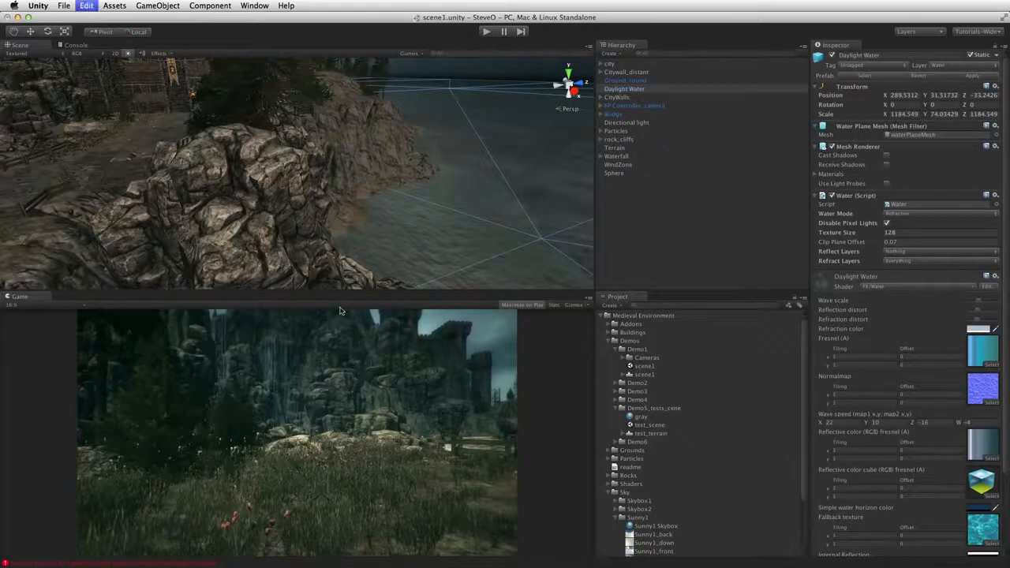
{"action": "scroll", "coordinate": [298, 288], "scroll_direction": "up", "scroll_amount": 5}
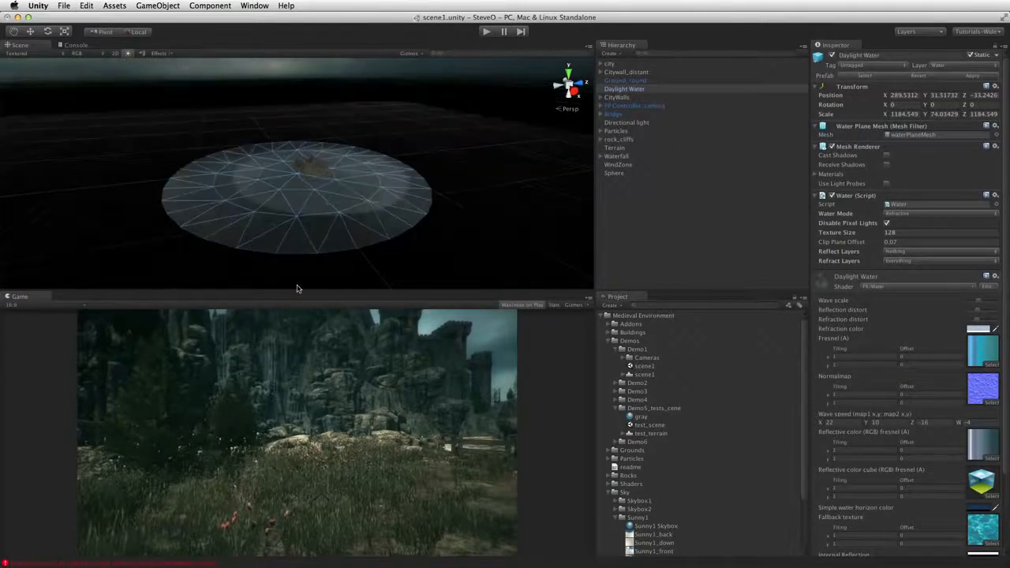
{"action": "scroll", "coordinate": [297, 289], "scroll_direction": "up", "scroll_amount": 8}
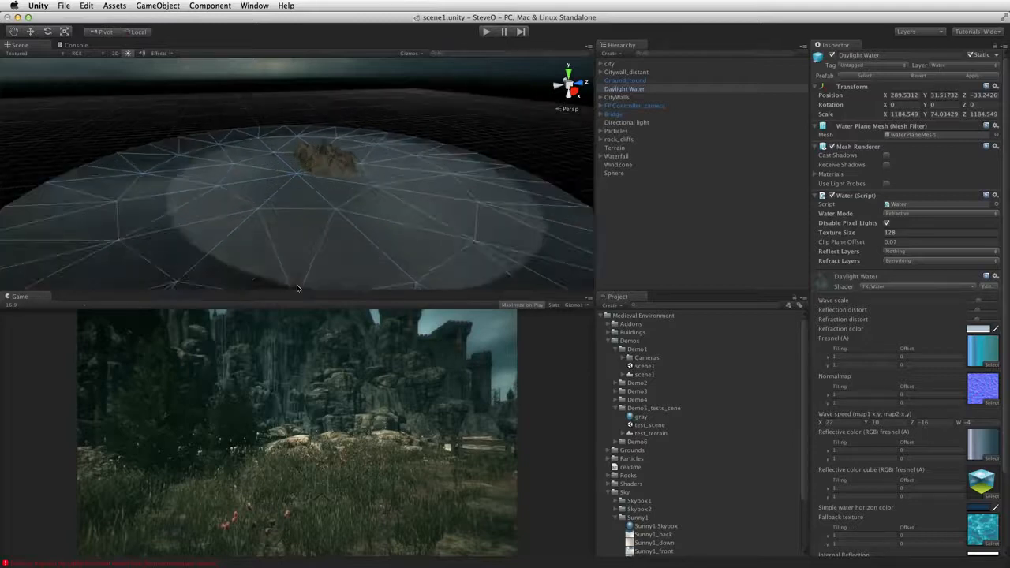
{"action": "scroll", "coordinate": [297, 289], "scroll_direction": "up", "scroll_amount": 8}
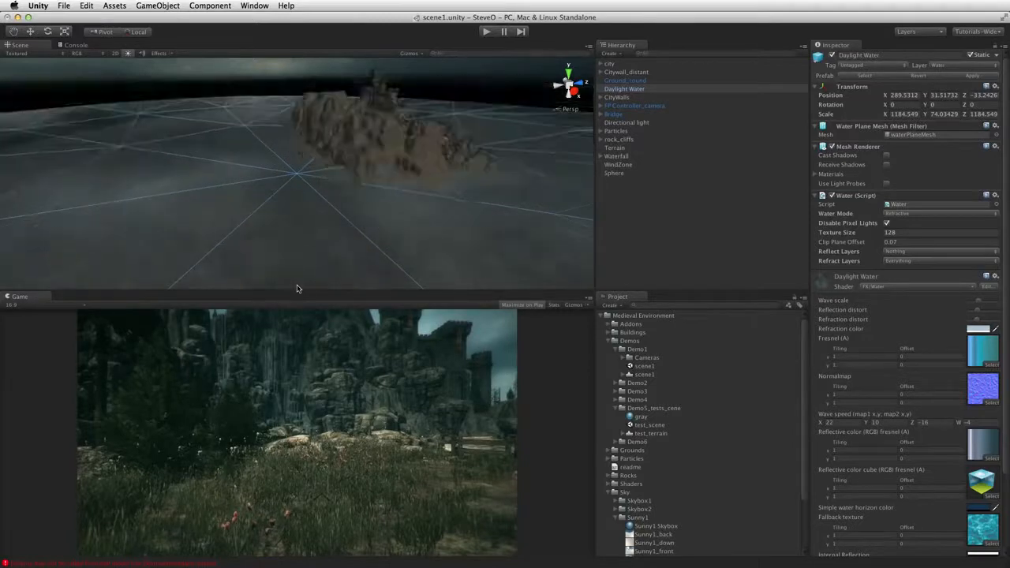
{"action": "scroll", "coordinate": [297, 289], "scroll_direction": "up", "scroll_amount": 8}
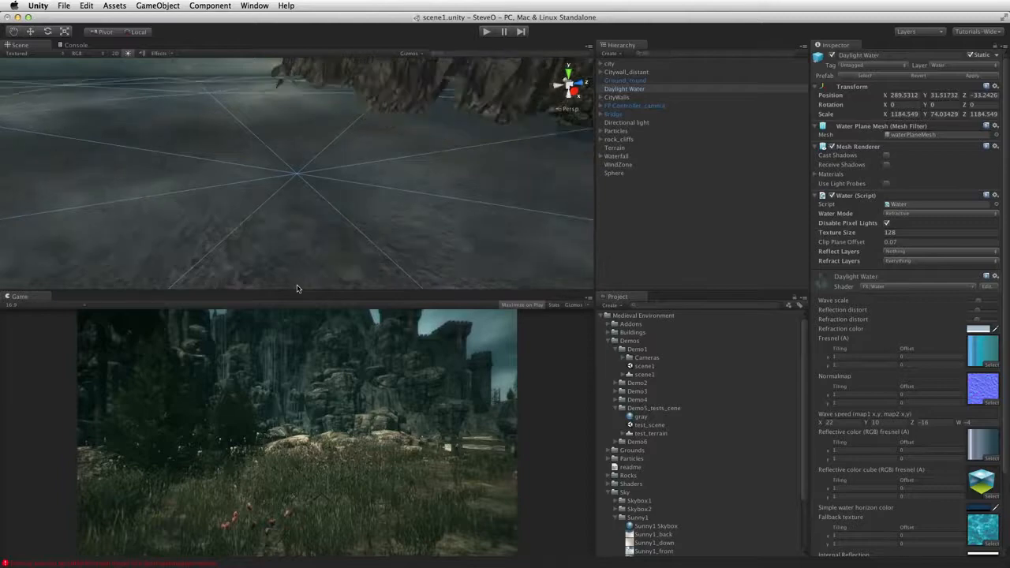
{"action": "left_click_drag", "start_coordinate": [316, 206], "coordinate": [230, 178], "text": "alt"}
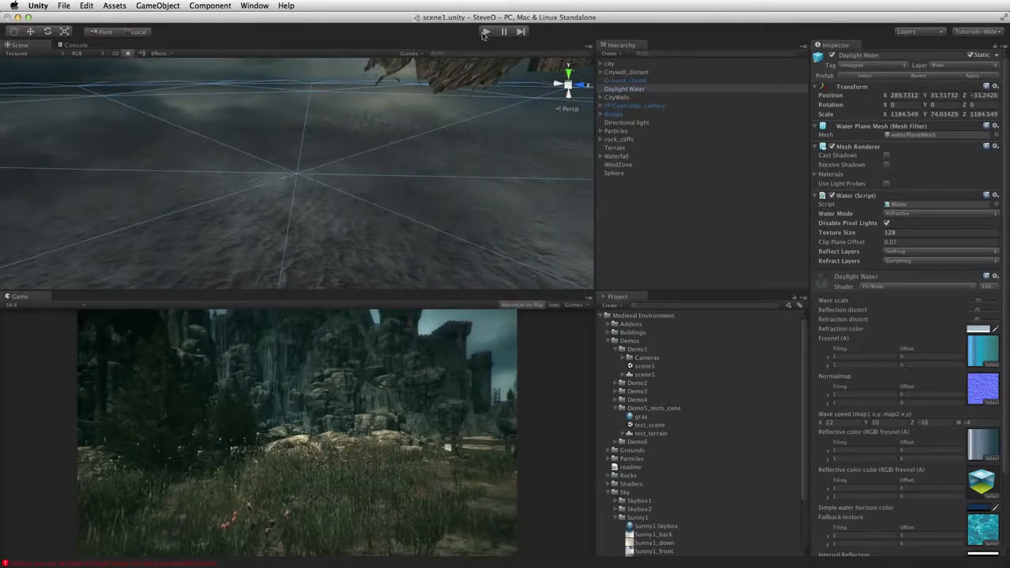
Run scene1 and stop it, and restart play mode with Maximize on Play turned off for the Game view
{"action": "left_click", "coordinate": [484, 33]}
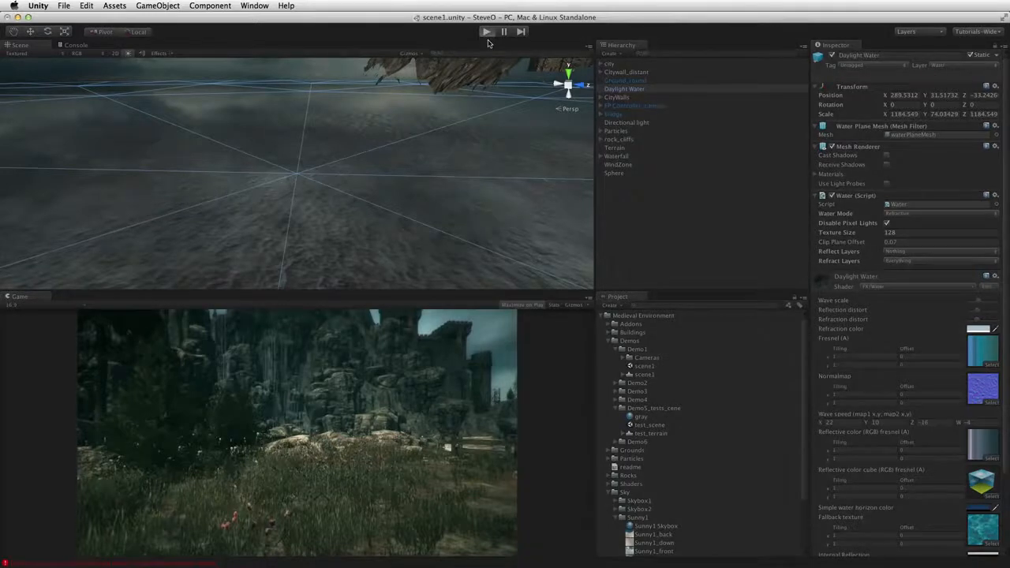
{"action": "key", "text": "super+p"}
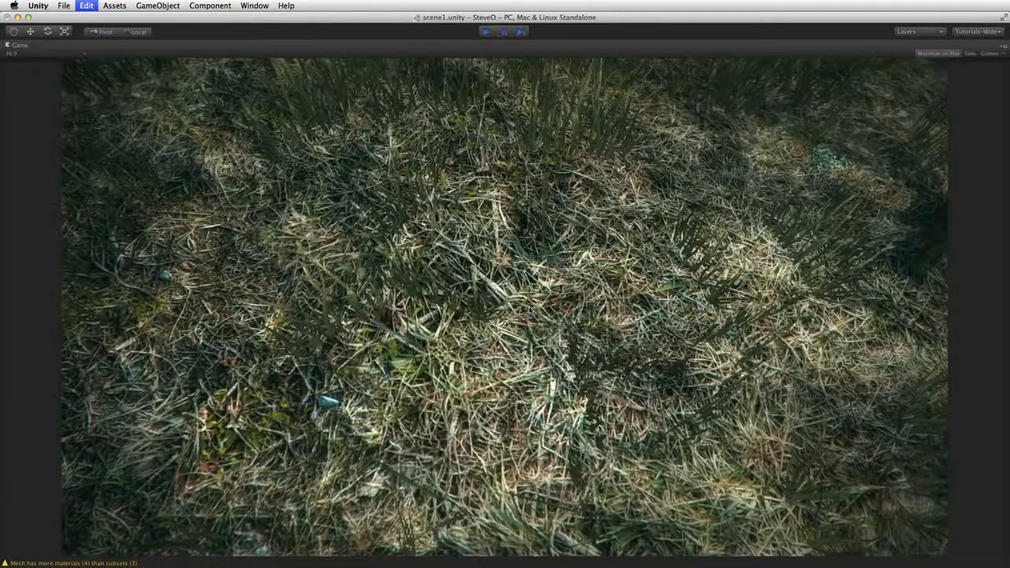
{"action": "key", "text": "super+p"}
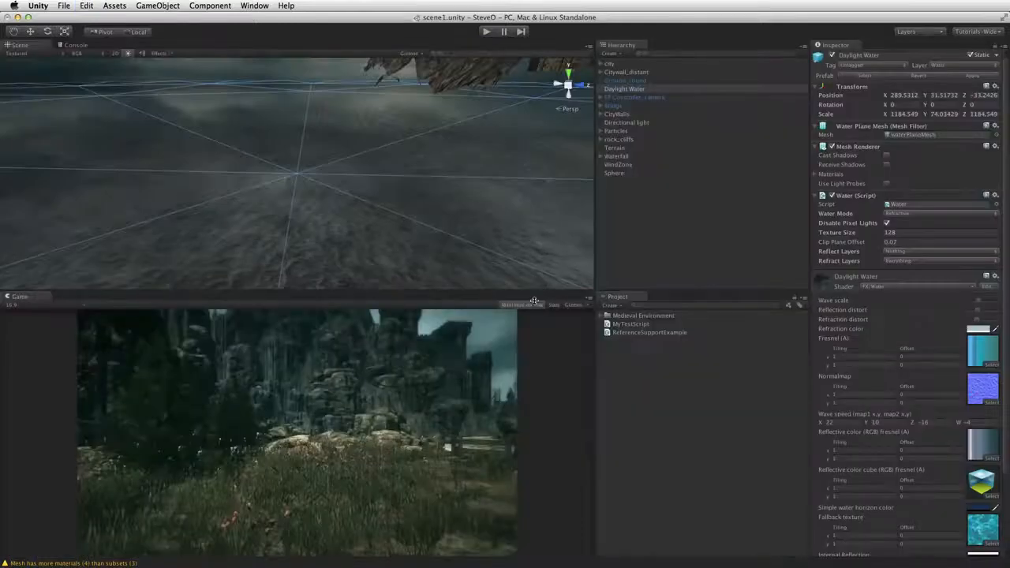
{"action": "key", "text": "super+p"}
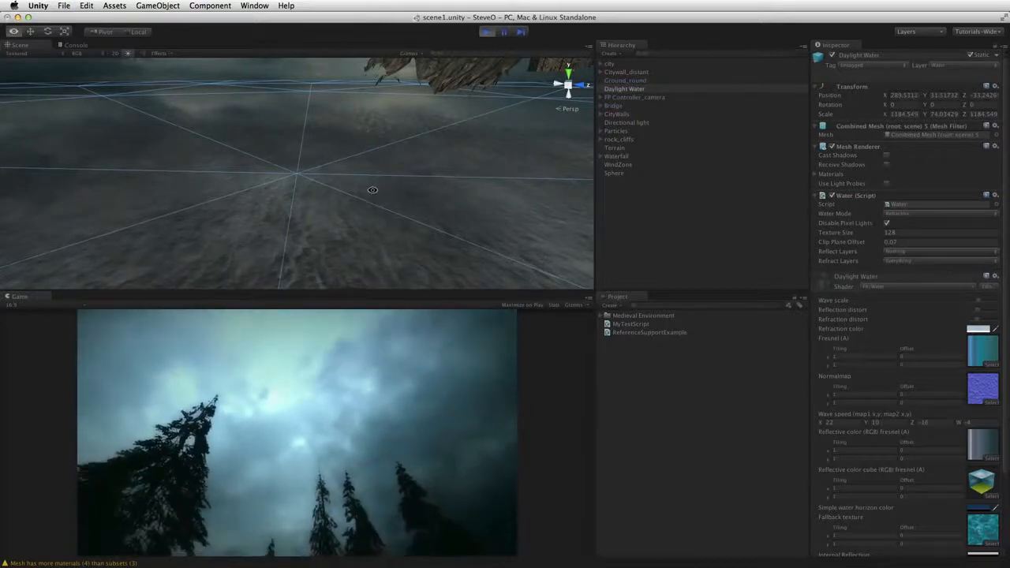
Examine the animated water surface in the Scene view during play mode with nothing selected and the view maximized
{"action": "left_click_drag", "start_coordinate": [372, 189], "coordinate": [502, 132], "text": "alt"}
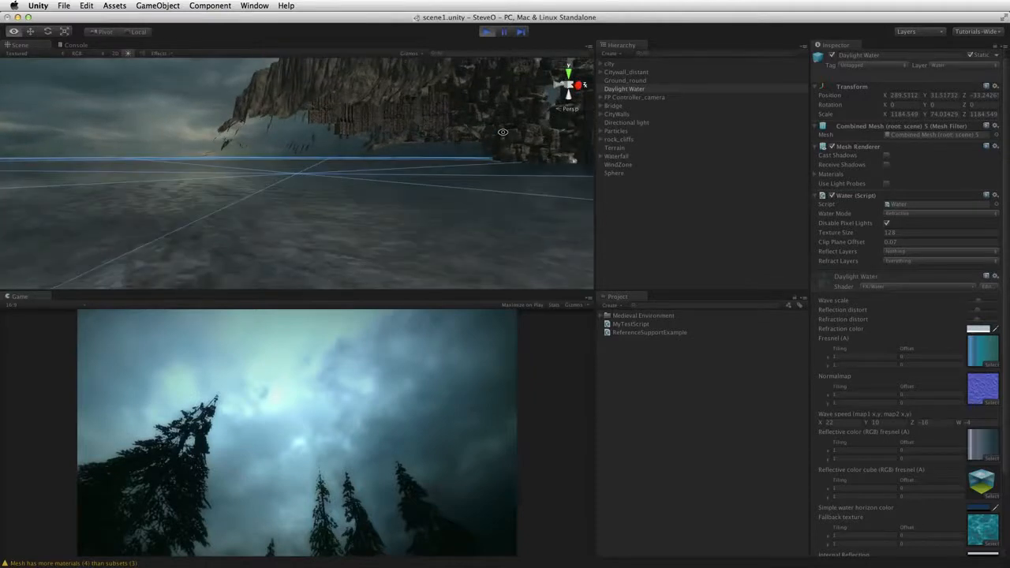
{"action": "left_click", "coordinate": [451, 146]}
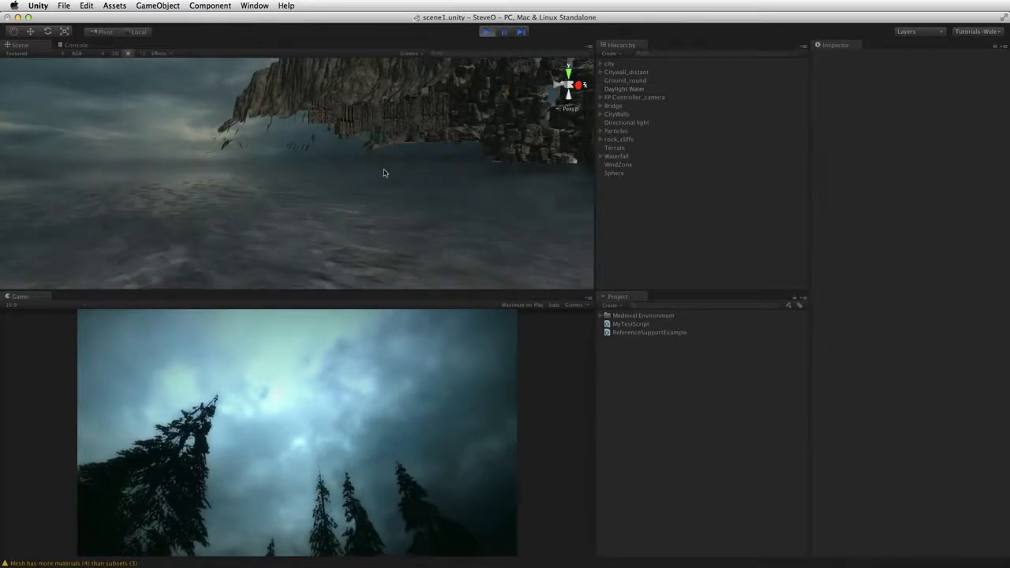
{"action": "left_click_drag", "start_coordinate": [384, 167], "coordinate": [342, 195], "text": "alt"}
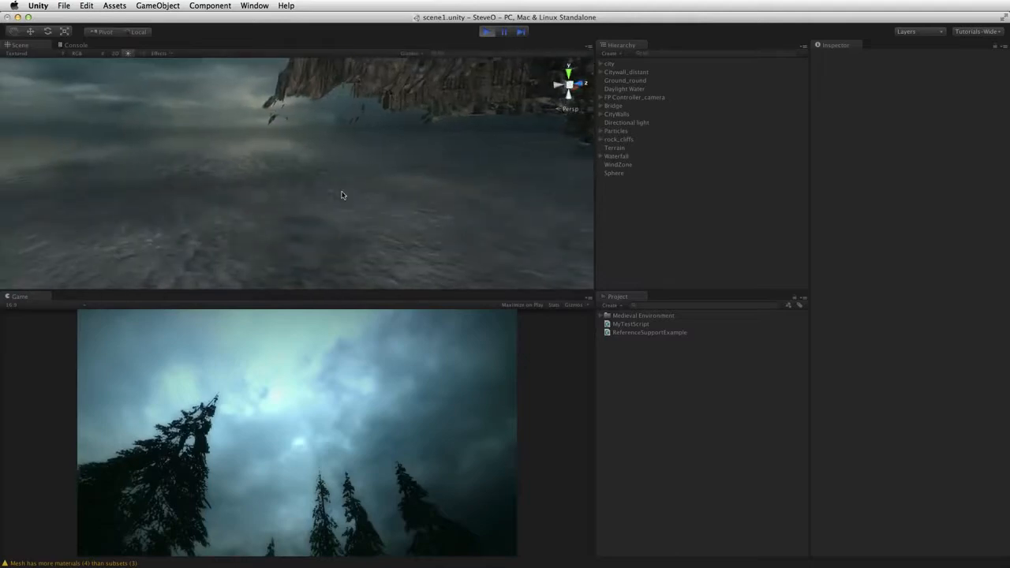
{"action": "key", "text": "shift+space"}
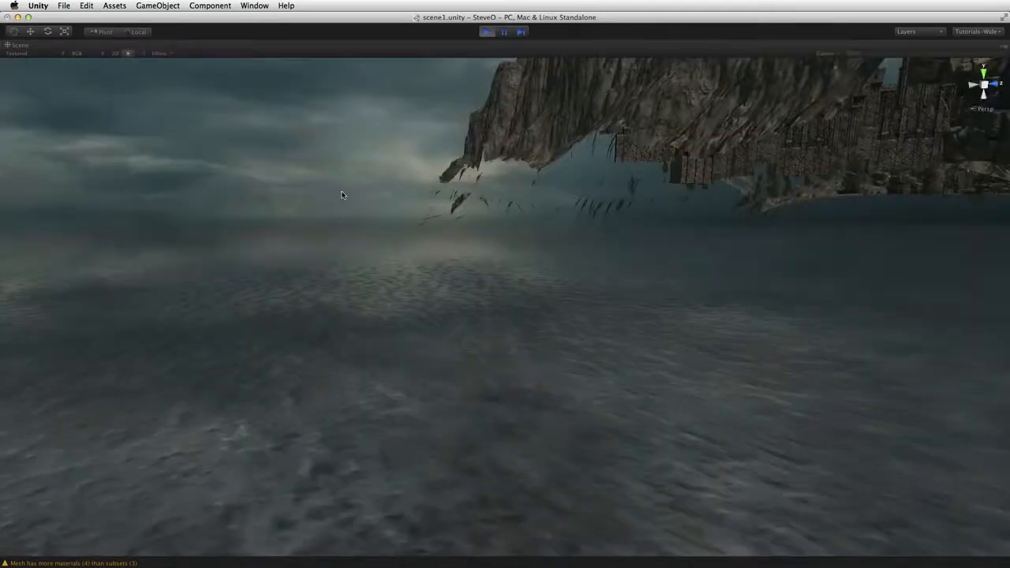
Examine the castle island's cliffs and the surrounding water from several sides, ending with a low view across the water surface
{"action": "scroll", "coordinate": [342, 195], "scroll_direction": "down", "scroll_amount": 10}
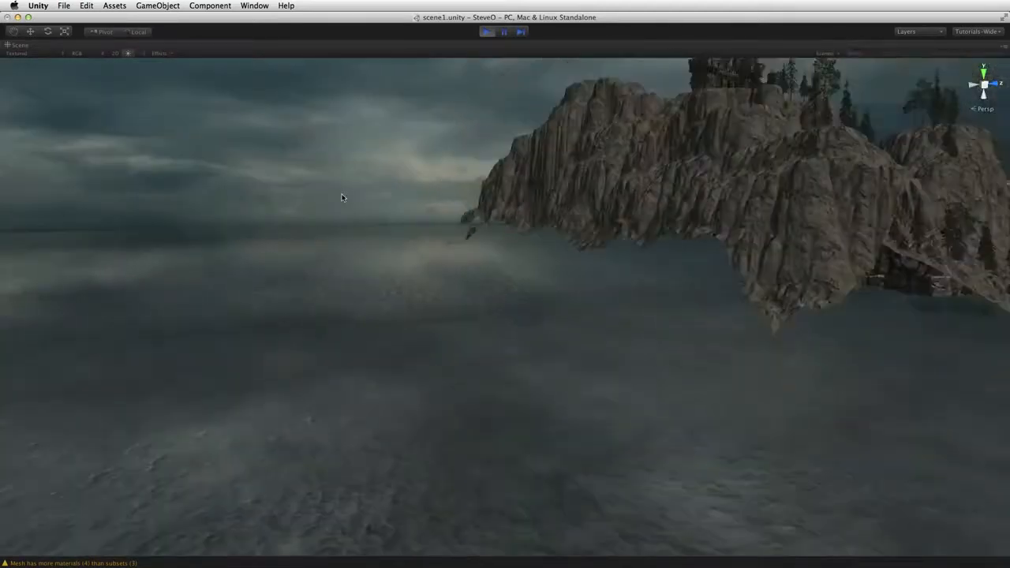
{"action": "left_click_drag", "start_coordinate": [350, 210], "coordinate": [492, 241], "text": "alt"}
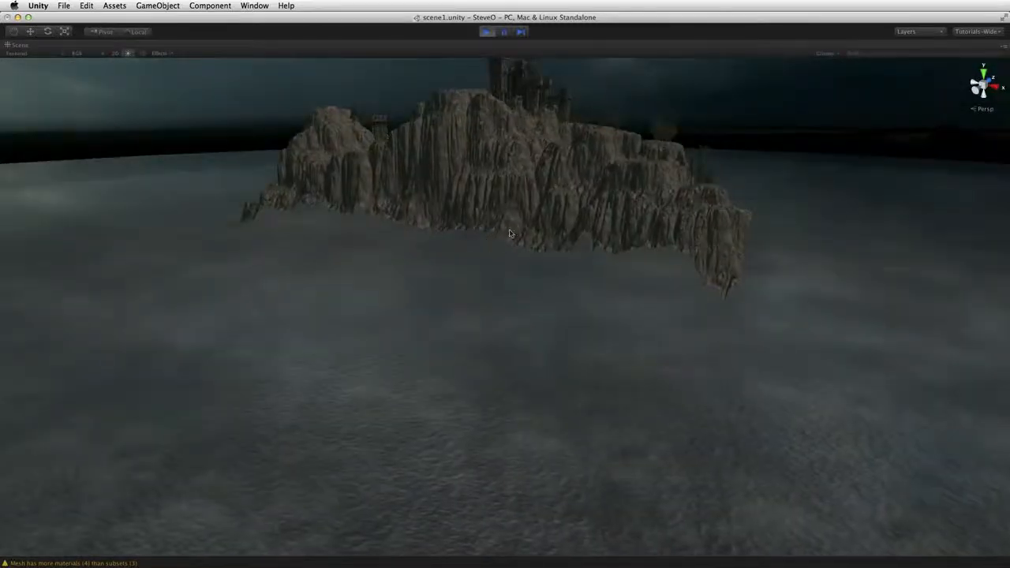
{"action": "left_click_drag", "start_coordinate": [567, 221], "coordinate": [226, 315]}
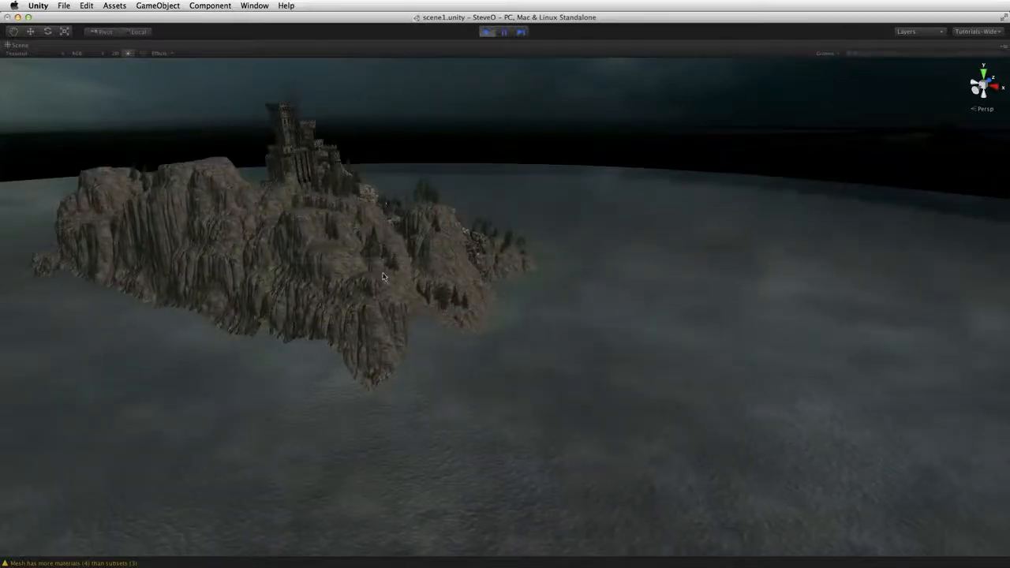
{"action": "left_click_drag", "start_coordinate": [399, 286], "coordinate": [324, 267], "text": "alt"}
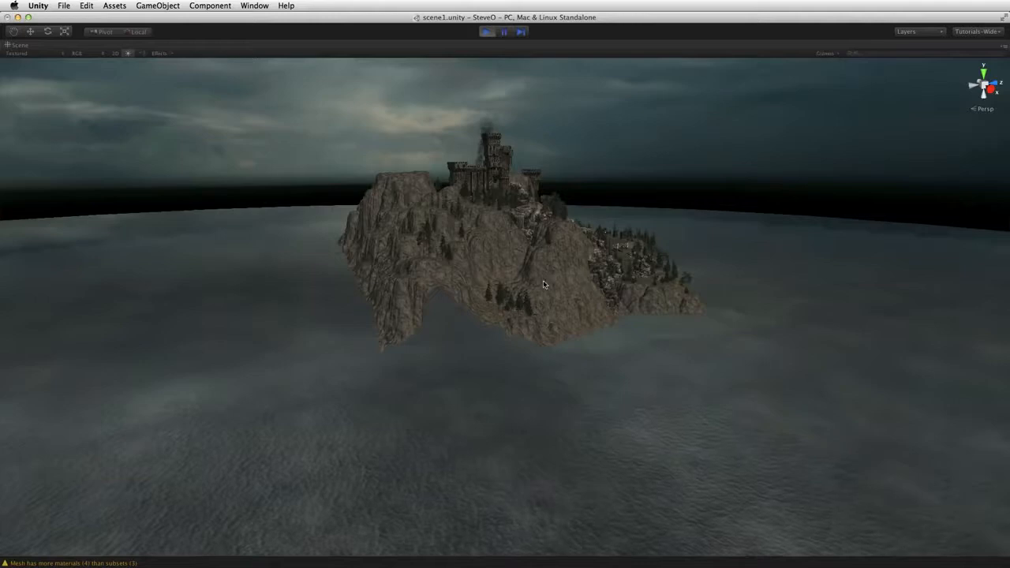
{"action": "left_click_drag", "start_coordinate": [634, 285], "coordinate": [404, 269], "text": "alt"}
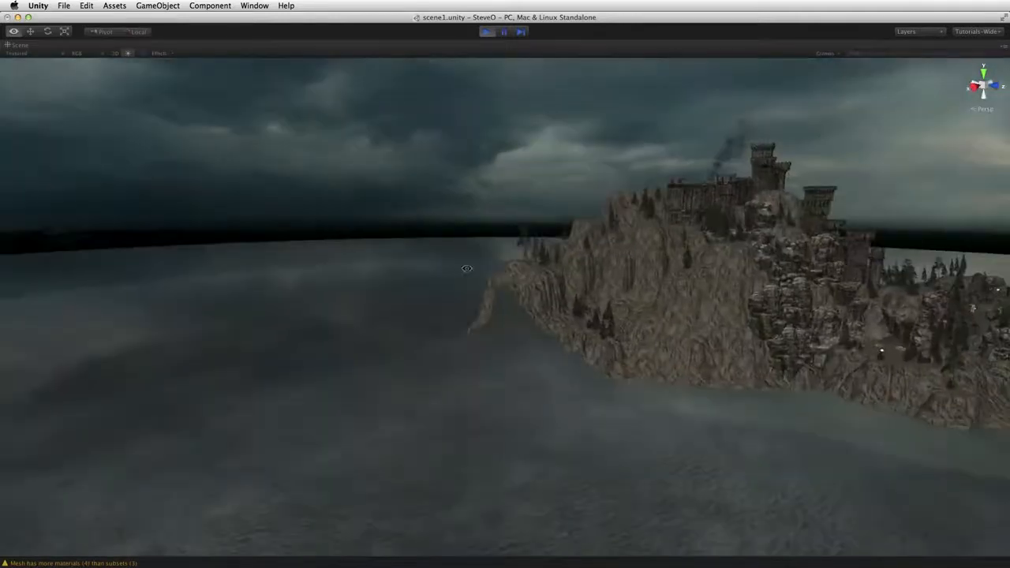
{"action": "left_click_drag", "start_coordinate": [841, 350], "coordinate": [491, 306], "text": "alt"}
{"action": "left_click_drag", "start_coordinate": [694, 330], "coordinate": [655, 315], "text": "alt"}
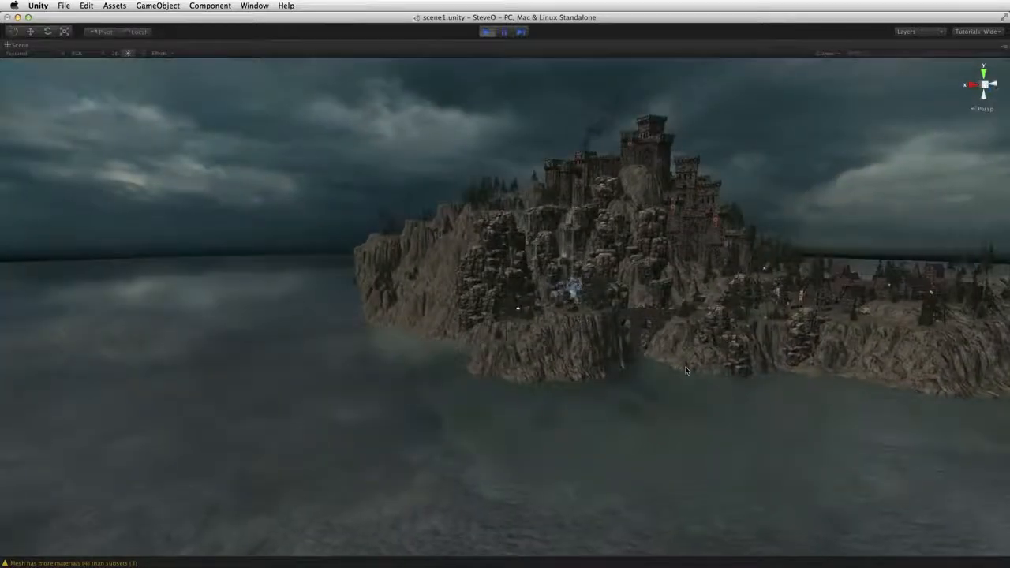
{"action": "scroll", "coordinate": [684, 371], "scroll_direction": "up", "scroll_amount": 5}
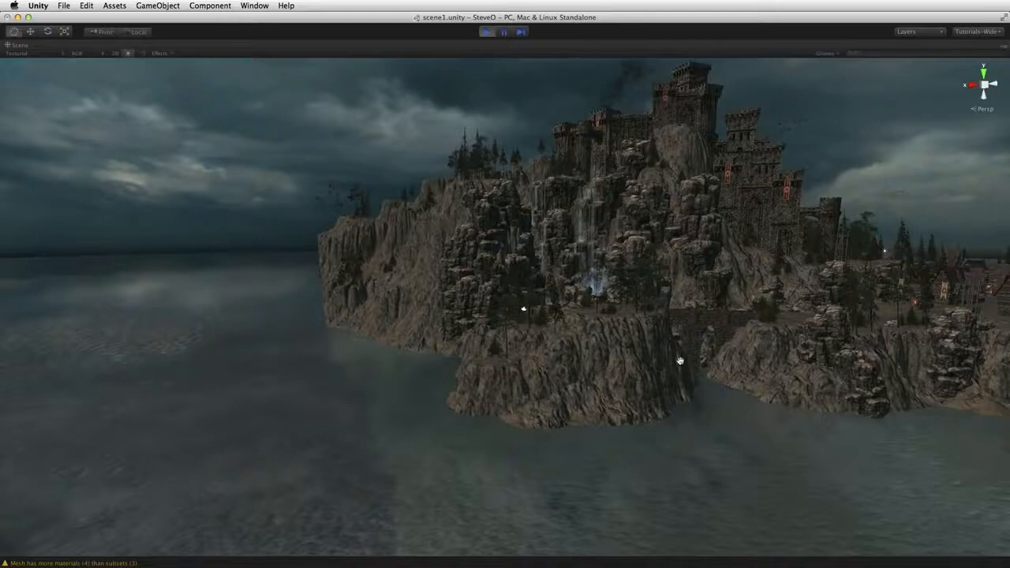
{"action": "middle_click_drag", "start_coordinate": [680, 361], "coordinate": [684, 296]}
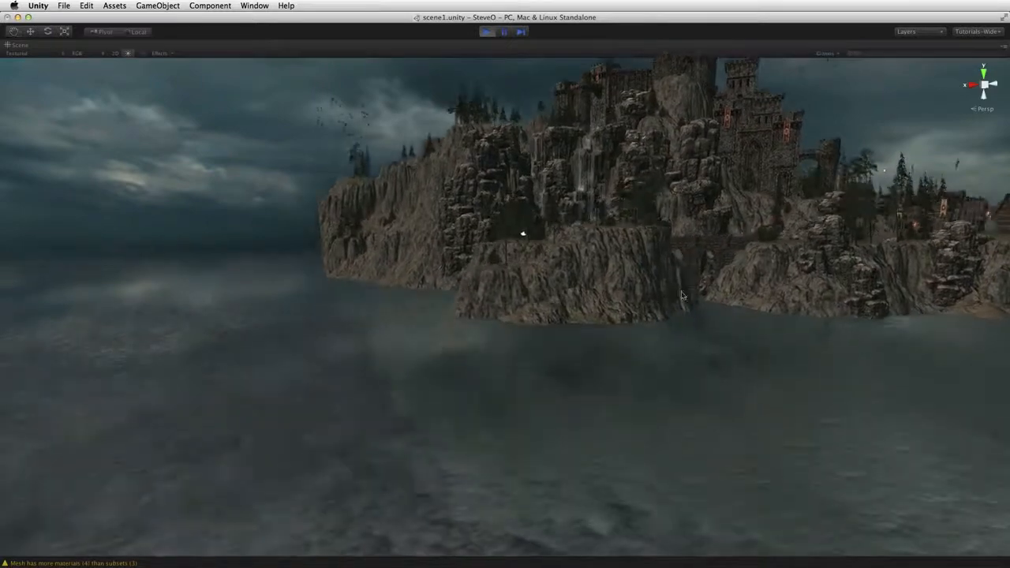
{"action": "left_click_drag", "start_coordinate": [673, 350], "coordinate": [706, 337], "text": "alt"}
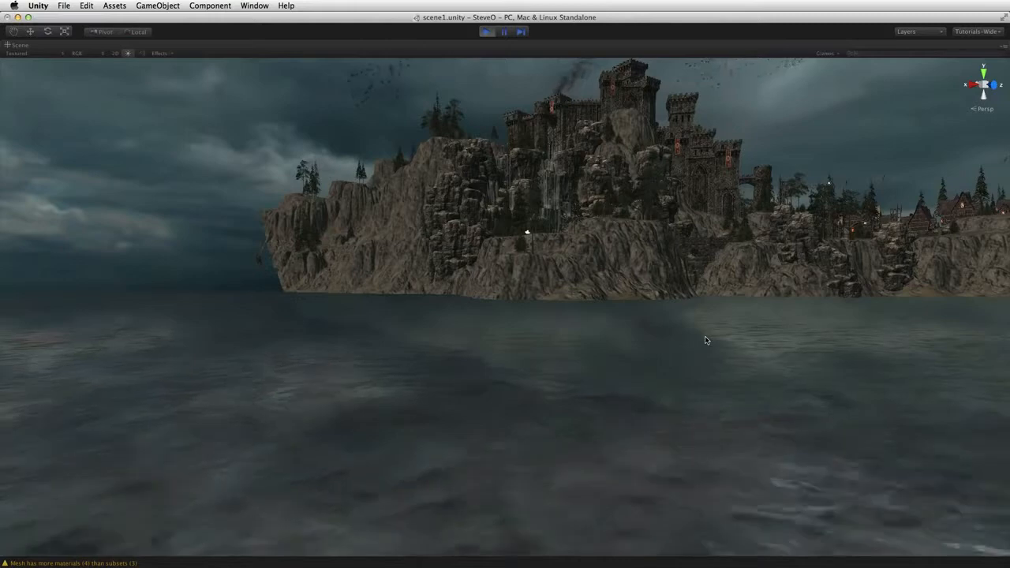
Switch to Firefox and search the Unity forums for "community water"
{"action": "key", "text": "super+Tab"}
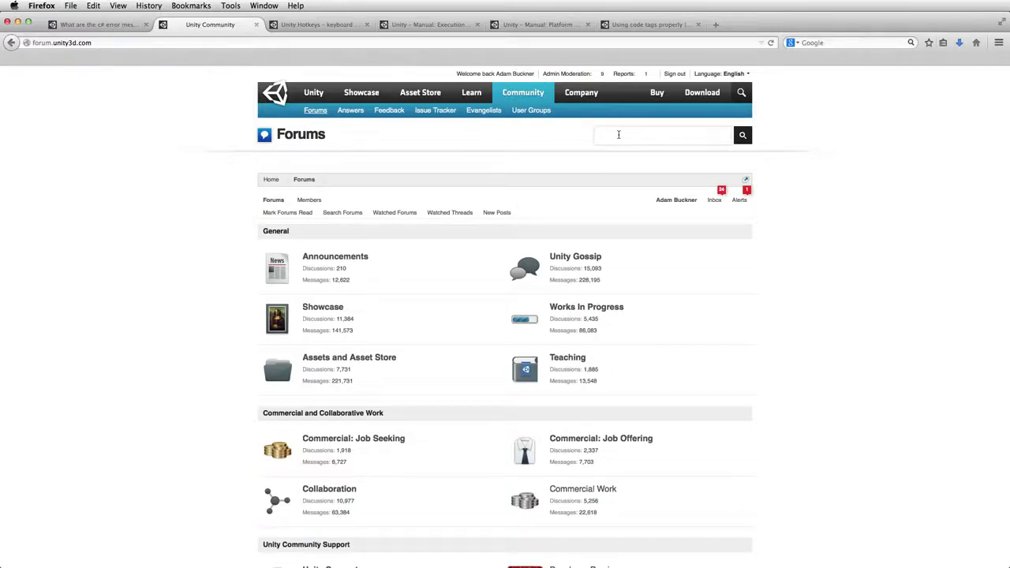
{"action": "type", "text": "commun"}
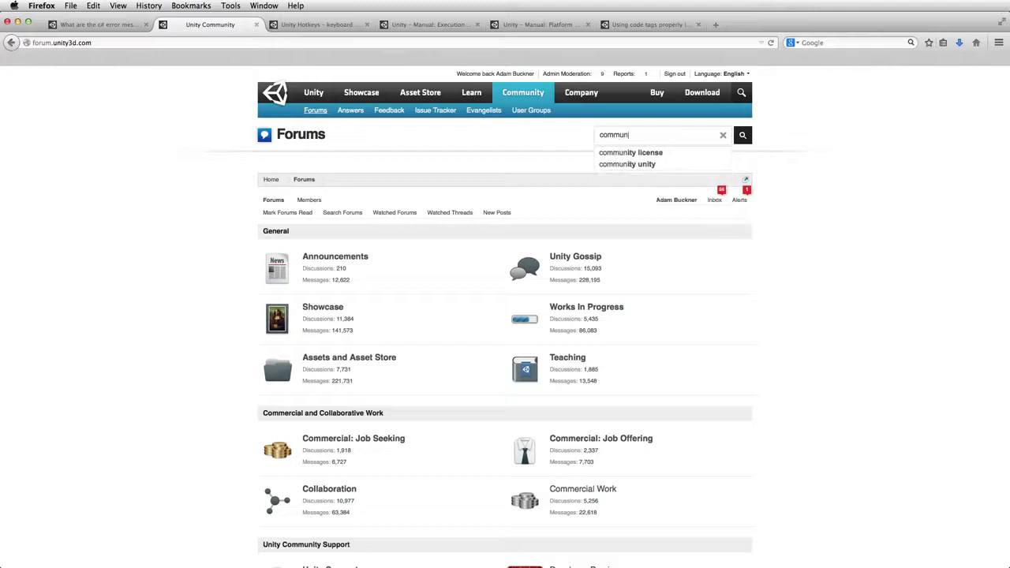
{"action": "type", "text": "ity water"}
{"action": "key", "text": "Return"}
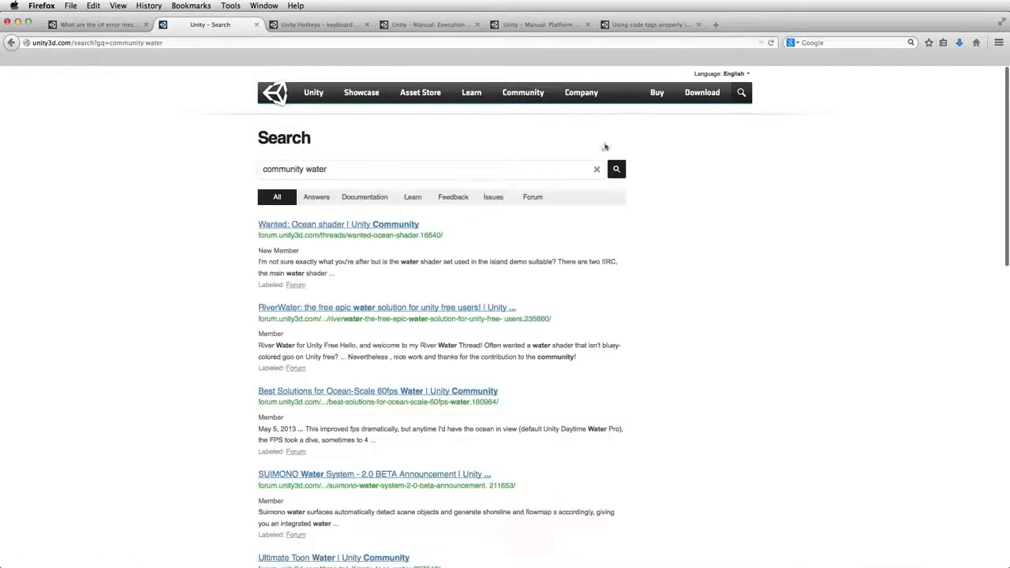
Open the "Wanted: Ocean shader" thread at page 17 and look through its posts for ocean water examples
{"action": "left_click", "coordinate": [378, 226]}
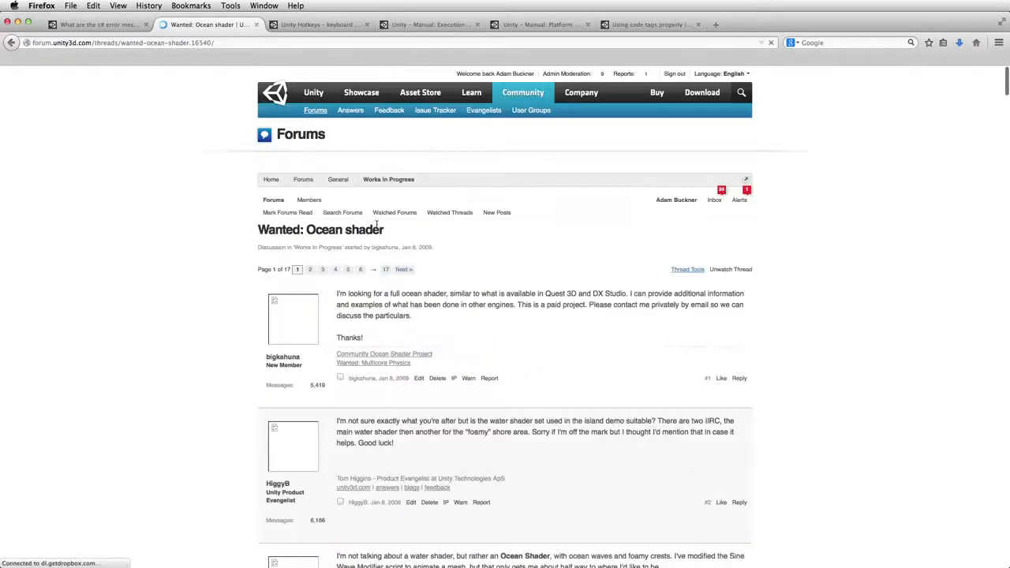
{"action": "left_click", "coordinate": [386, 269]}
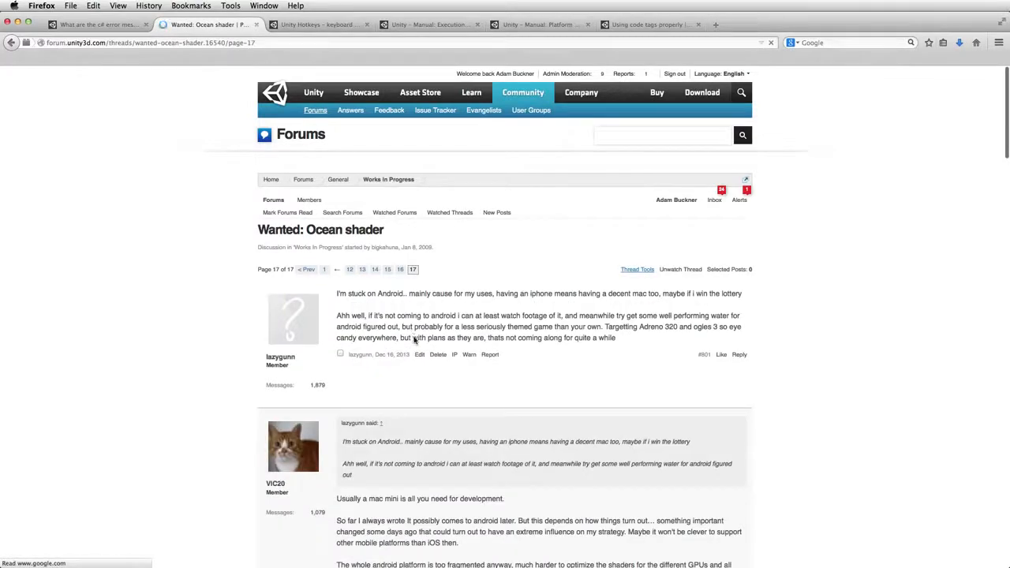
{"action": "scroll", "coordinate": [446, 345], "scroll_direction": "down", "scroll_amount": 10}
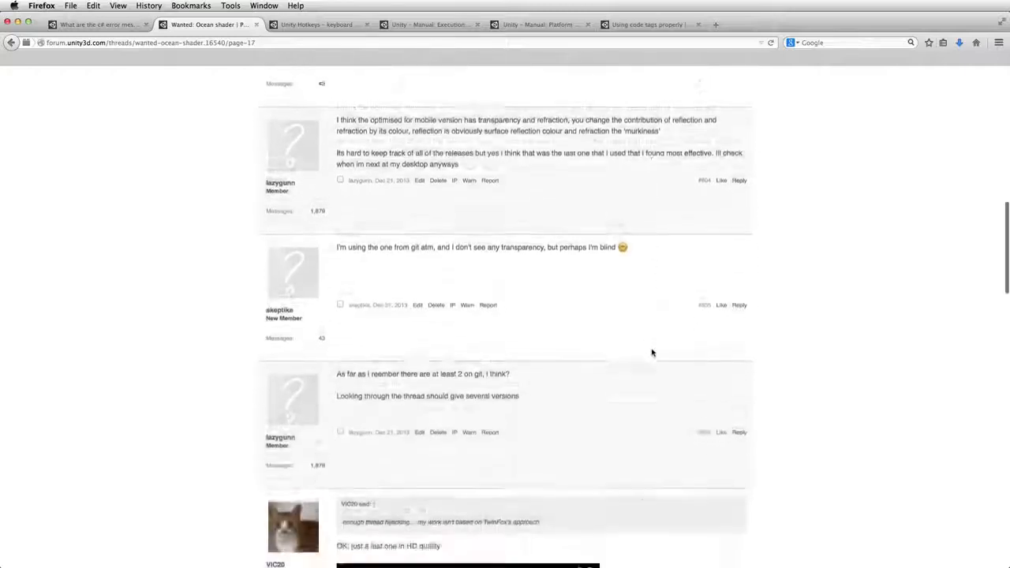
{"action": "scroll", "coordinate": [652, 353], "scroll_direction": "down", "scroll_amount": 7}
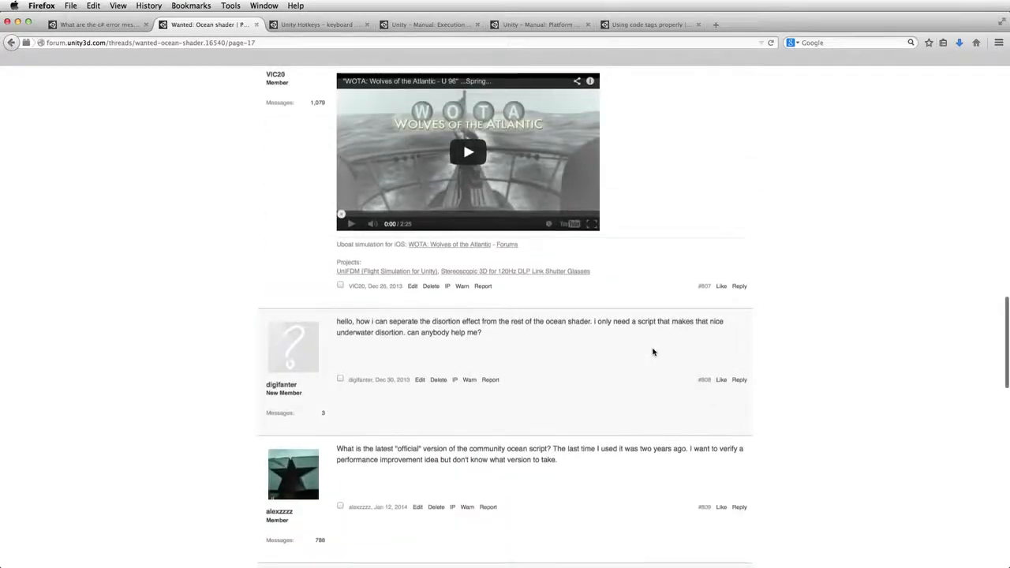
{"action": "scroll", "coordinate": [653, 352], "scroll_direction": "down", "scroll_amount": 7}
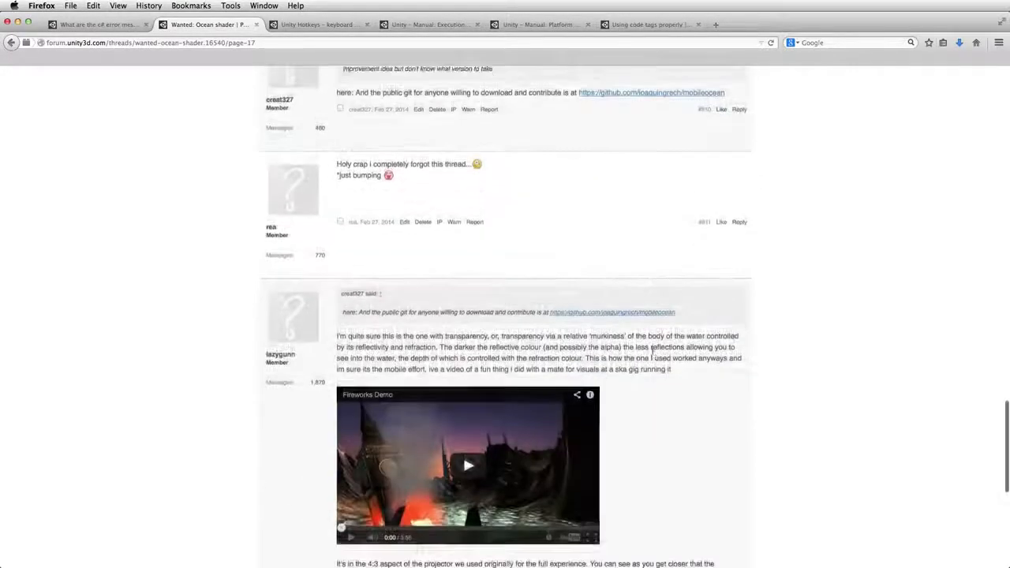
{"action": "scroll", "coordinate": [653, 352], "scroll_direction": "down", "scroll_amount": 2}
{"action": "scroll", "coordinate": [654, 351], "scroll_direction": "up", "scroll_amount": 3}
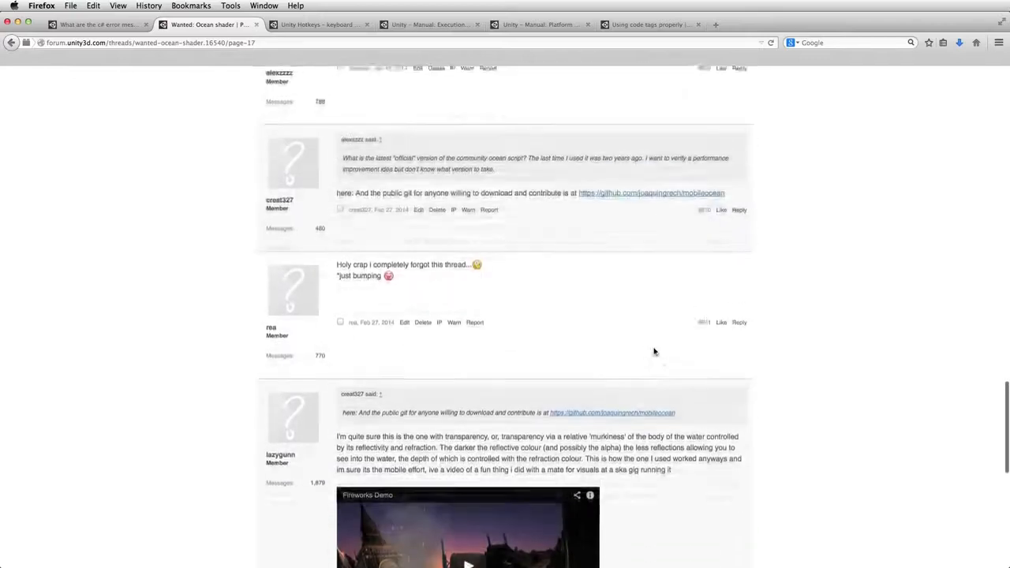
{"action": "scroll", "coordinate": [654, 352], "scroll_direction": "up", "scroll_amount": 8}
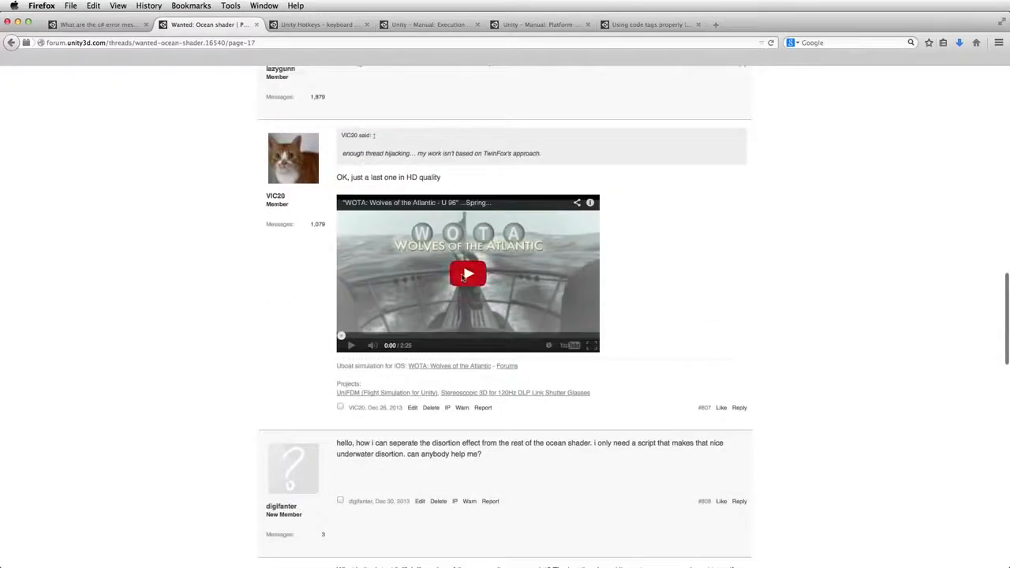
Play the embedded "WOTA: Wolves of the Atlantic" video full screen, and return to the thread
{"action": "left_click", "coordinate": [464, 277]}
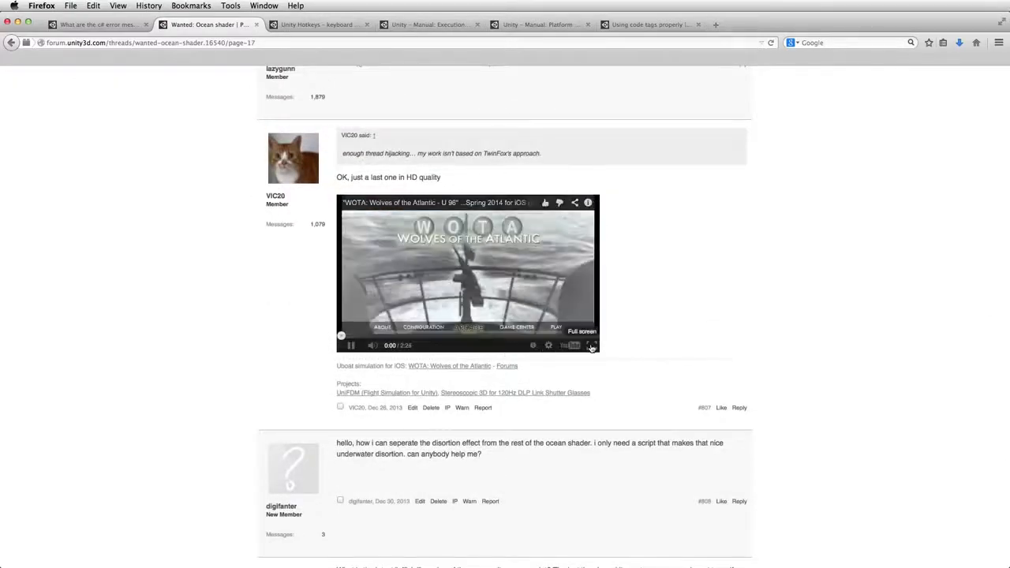
{"action": "left_click", "coordinate": [592, 345]}
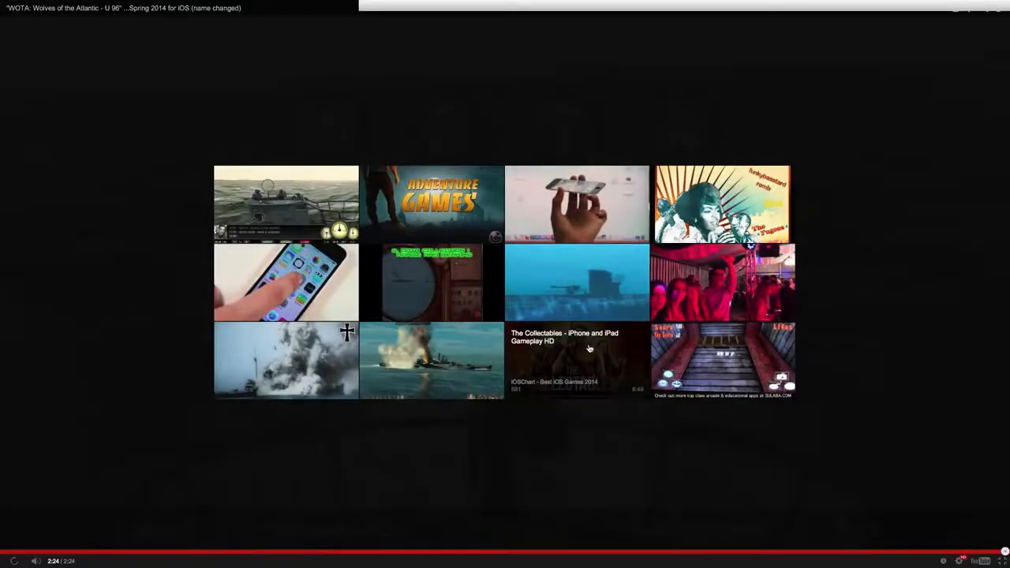
{"action": "key", "text": "Escape"}
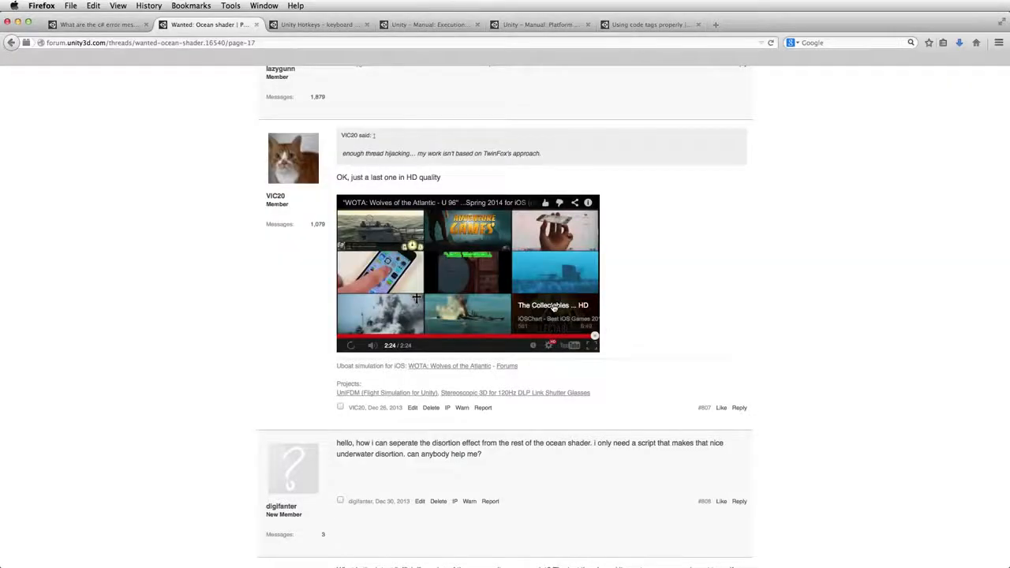
Switch back to Unity, stop play mode, and run scene1 once more with Maximize on Play turned on before stopping it
{"action": "key", "text": "super+Tab"}
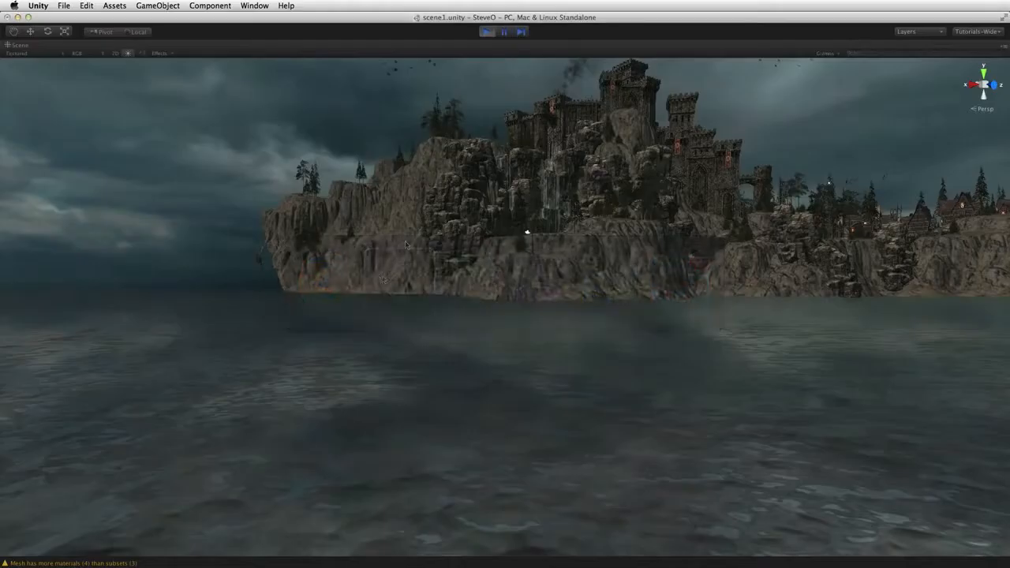
{"action": "left_click", "coordinate": [487, 32]}
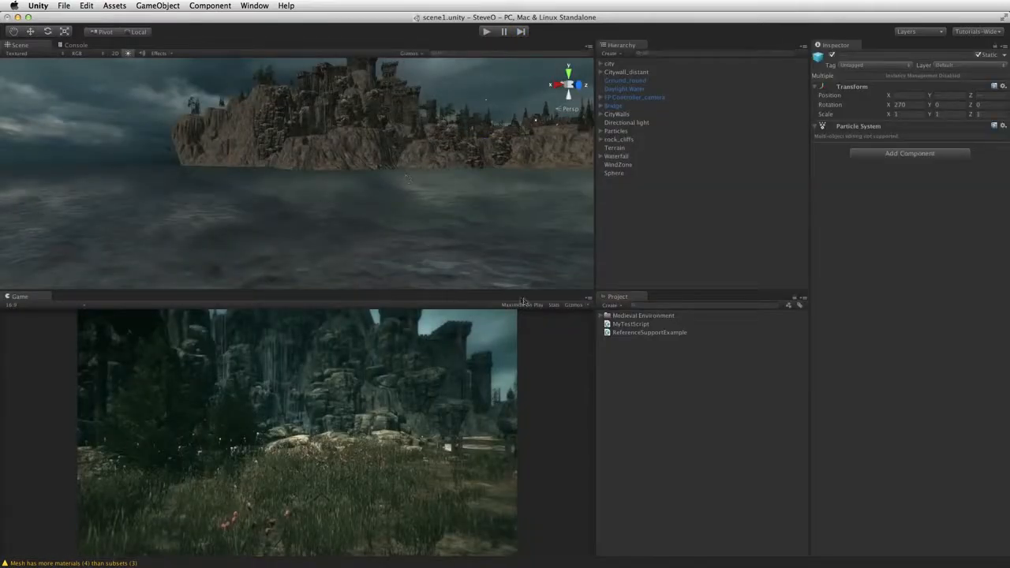
{"action": "left_click", "coordinate": [514, 306]}
{"action": "key", "text": "super+p"}
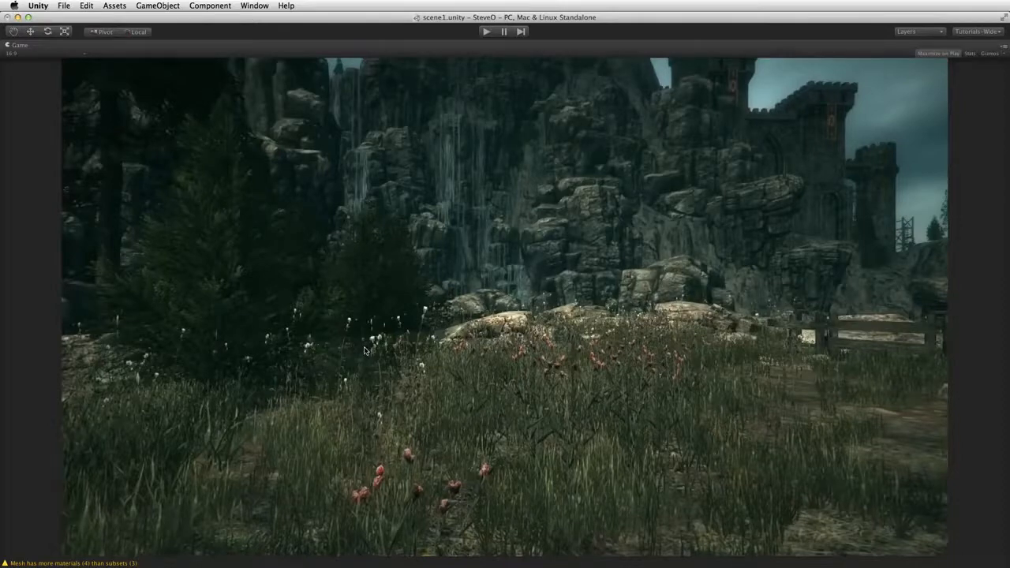
{"action": "key", "text": "super+p"}
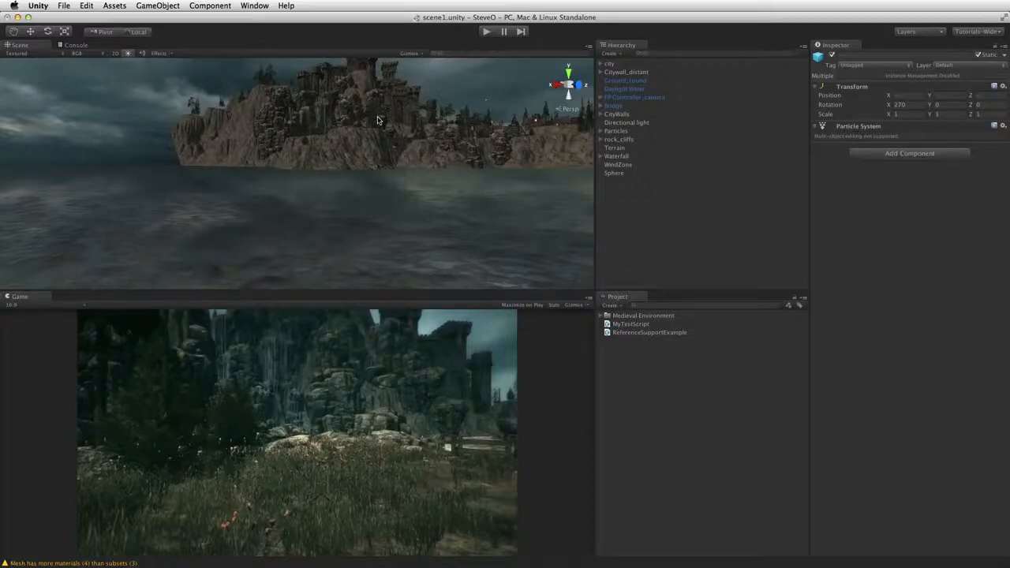
Switch to Firefox, load forum.unity3d.com in a new blank window and open the Teaching forum
{"action": "key", "text": "super+Tab"}
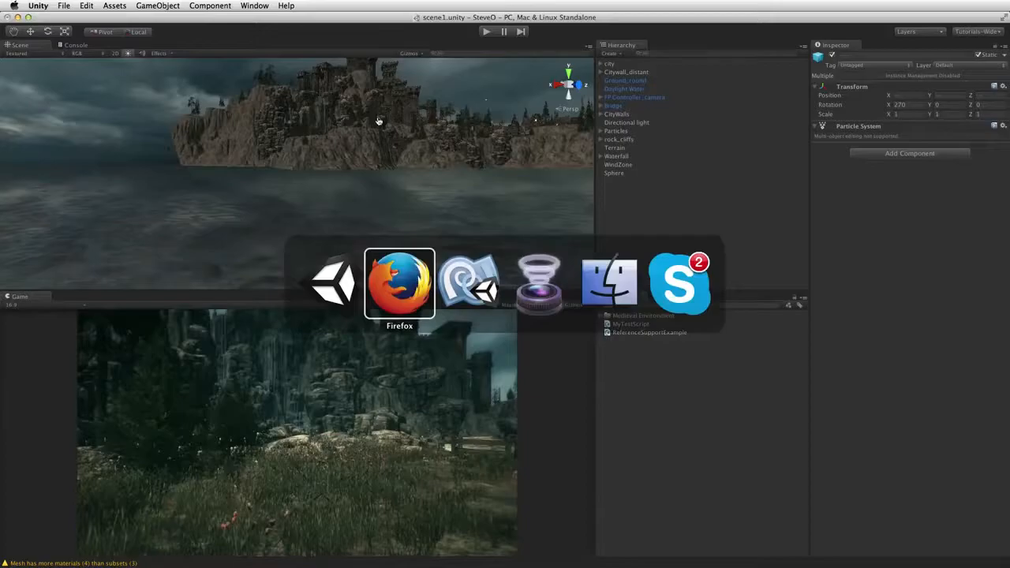
{"action": "key", "text": "super+t"}
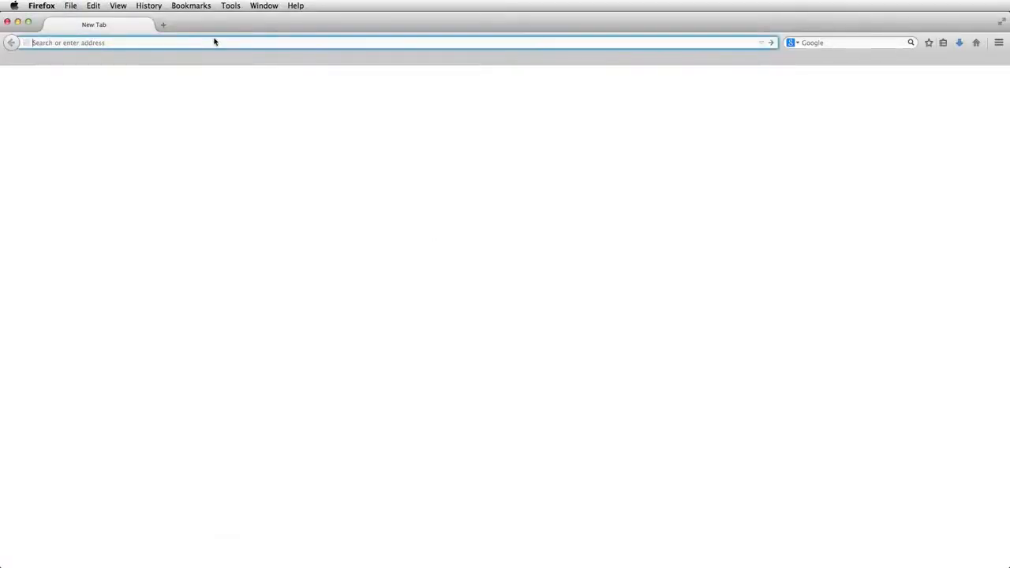
{"action": "type", "text": "forum.unity3d.com/"}
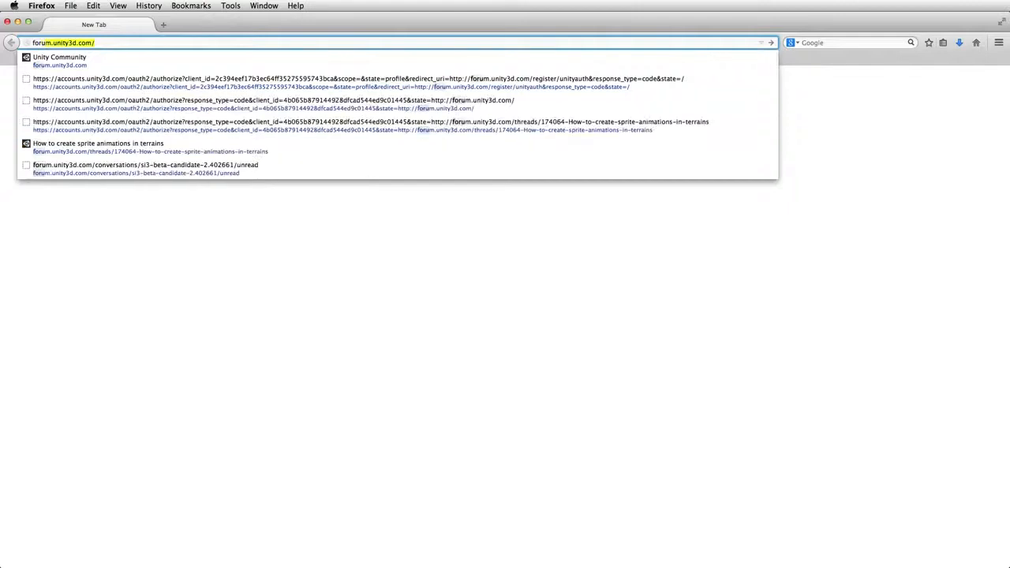
{"action": "key", "text": "Down"}
{"action": "key", "text": "Return"}
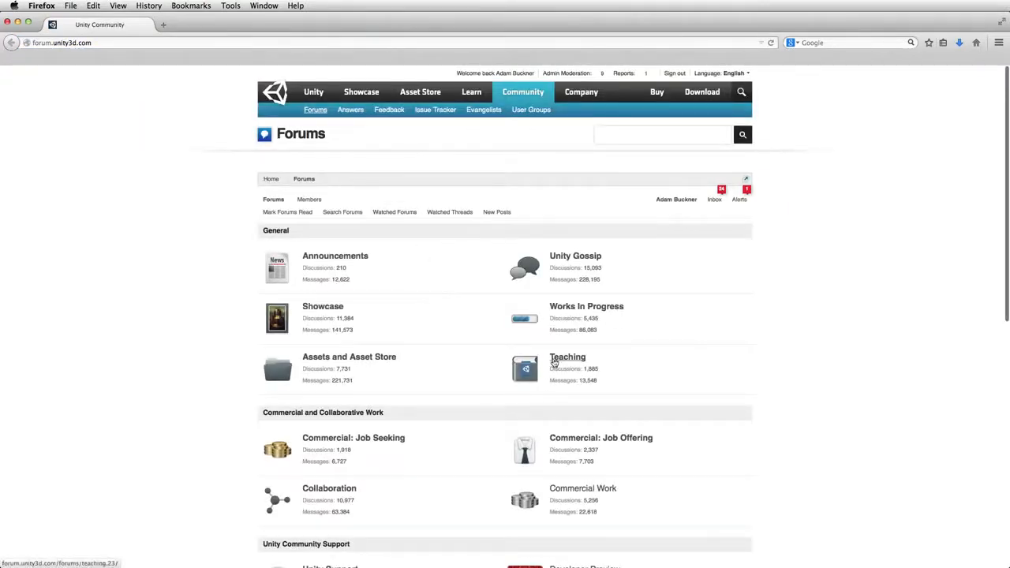
{"action": "left_click", "coordinate": [555, 360]}
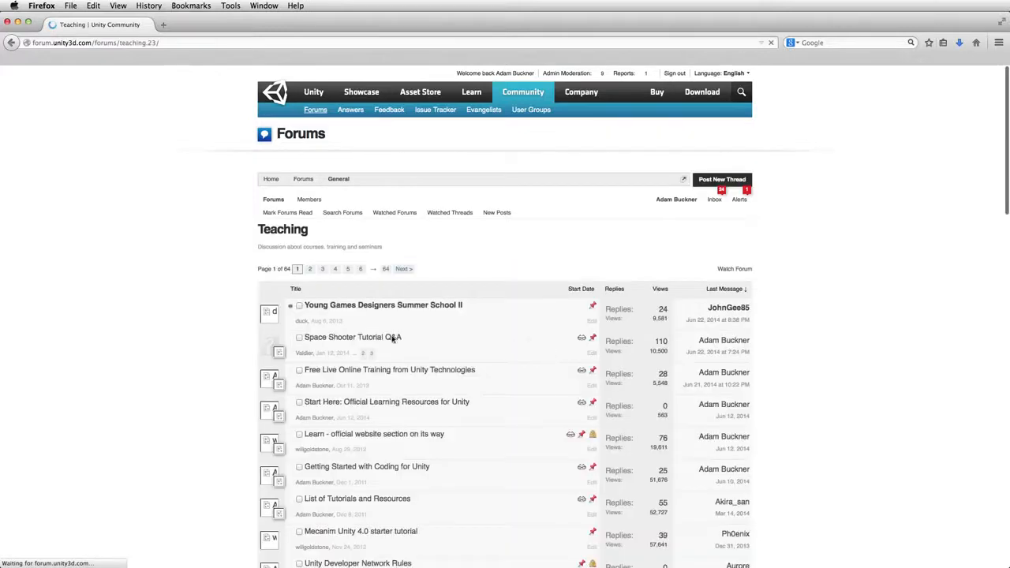
Open the "Free Live Online Training from Unity Technologies" thread and look through its posts
{"action": "left_click", "coordinate": [375, 371]}
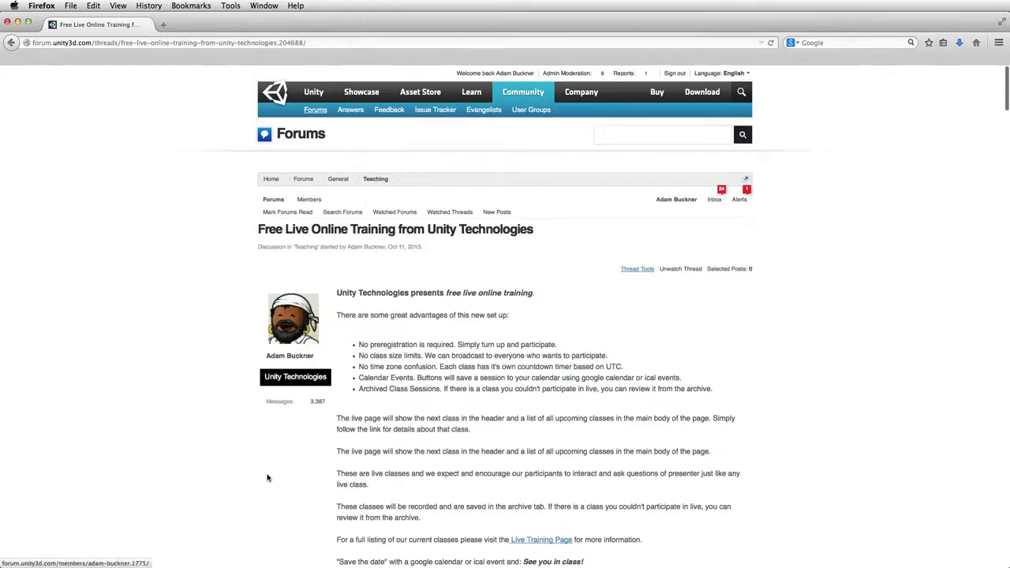
{"action": "scroll", "coordinate": [385, 348], "scroll_direction": "down", "scroll_amount": 20}
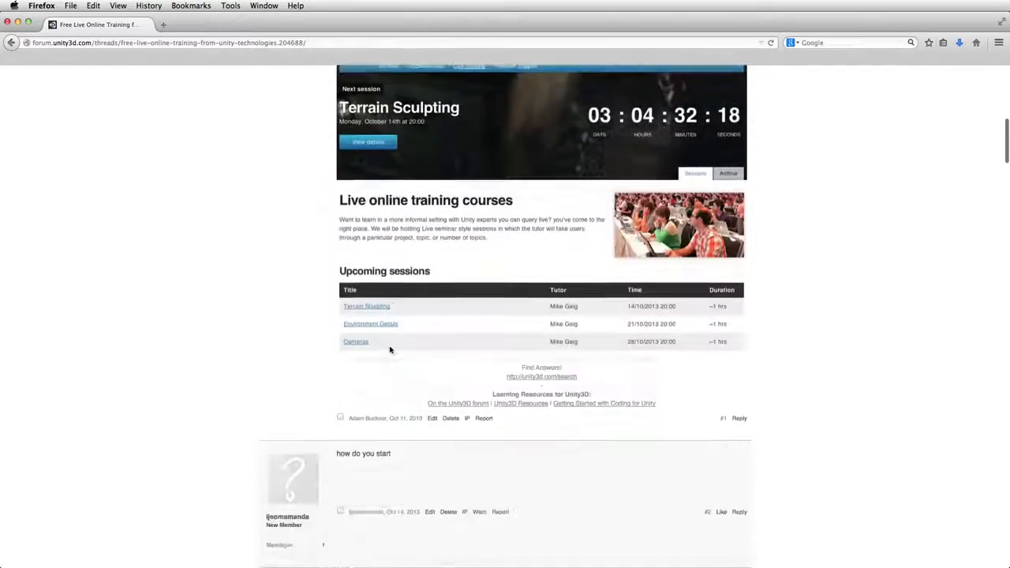
{"action": "scroll", "coordinate": [387, 350], "scroll_direction": "down", "scroll_amount": 15}
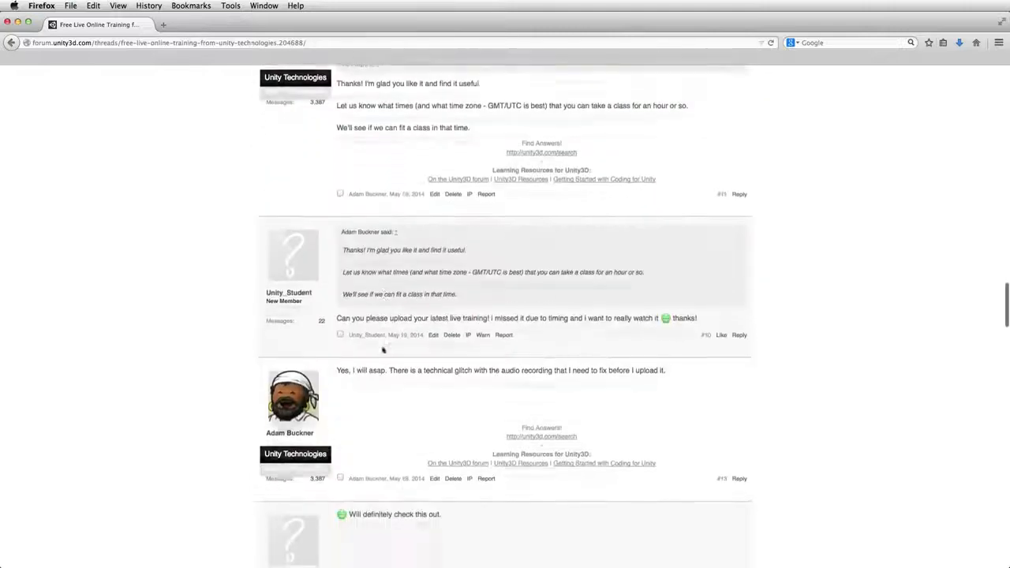
{"action": "scroll", "coordinate": [383, 349], "scroll_direction": "down", "scroll_amount": 10}
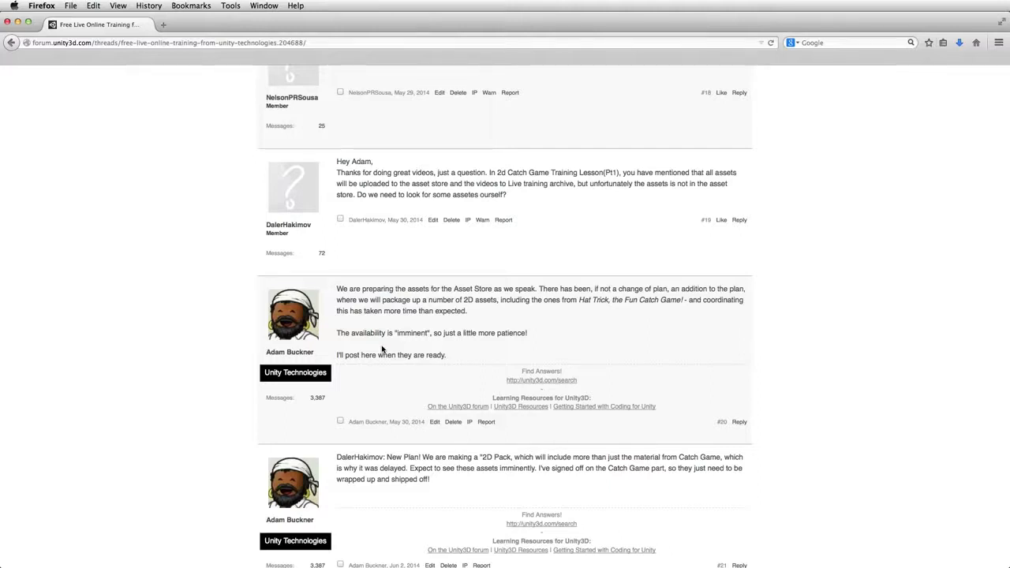
Return to Unity, clear the selection and review the other object types available for creation, such as Terrain, before switching to Wirecast
{"action": "key", "text": "super+Tab"}
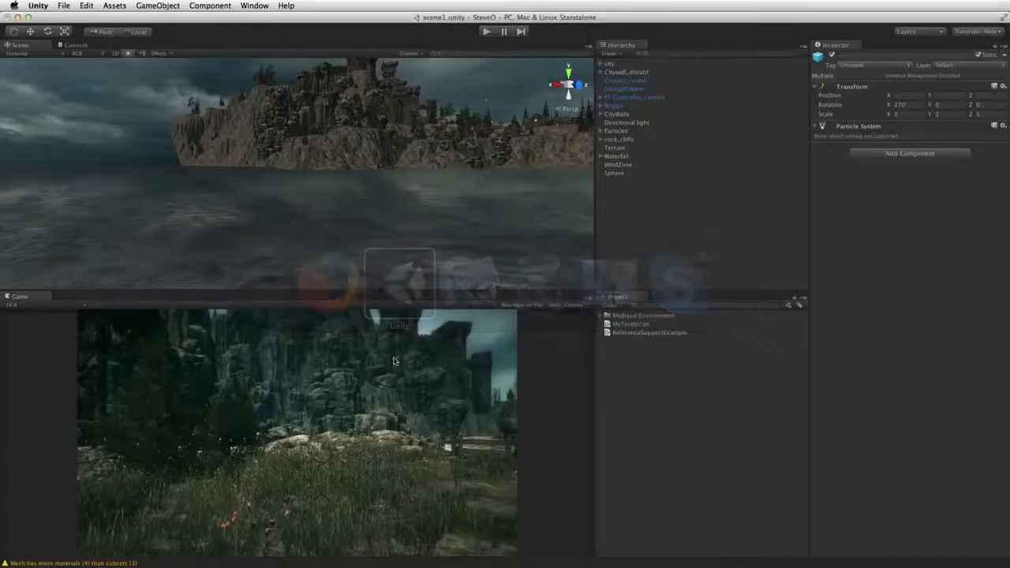
{"action": "left_click", "coordinate": [629, 212]}
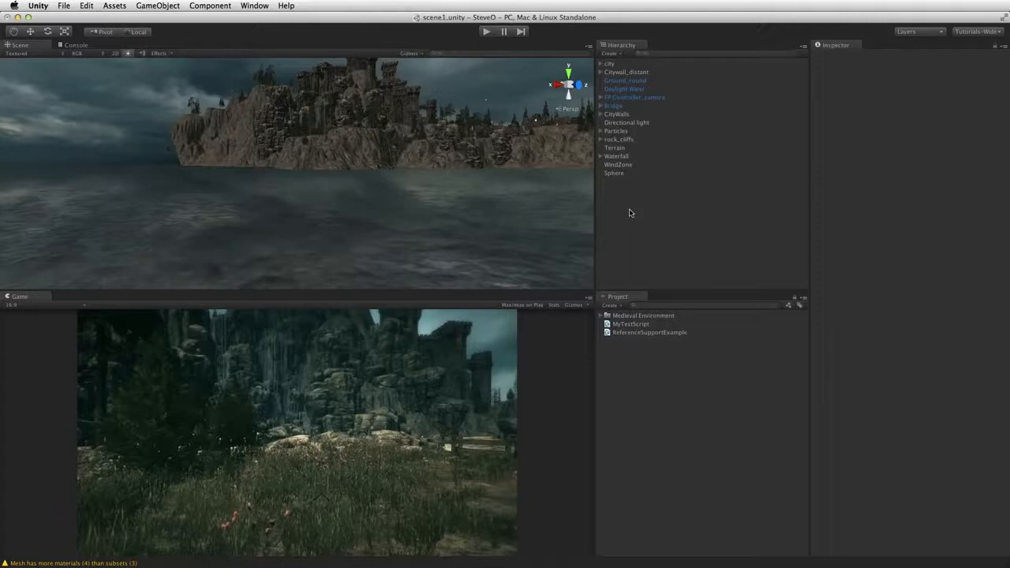
{"action": "left_click", "coordinate": [168, 6]}
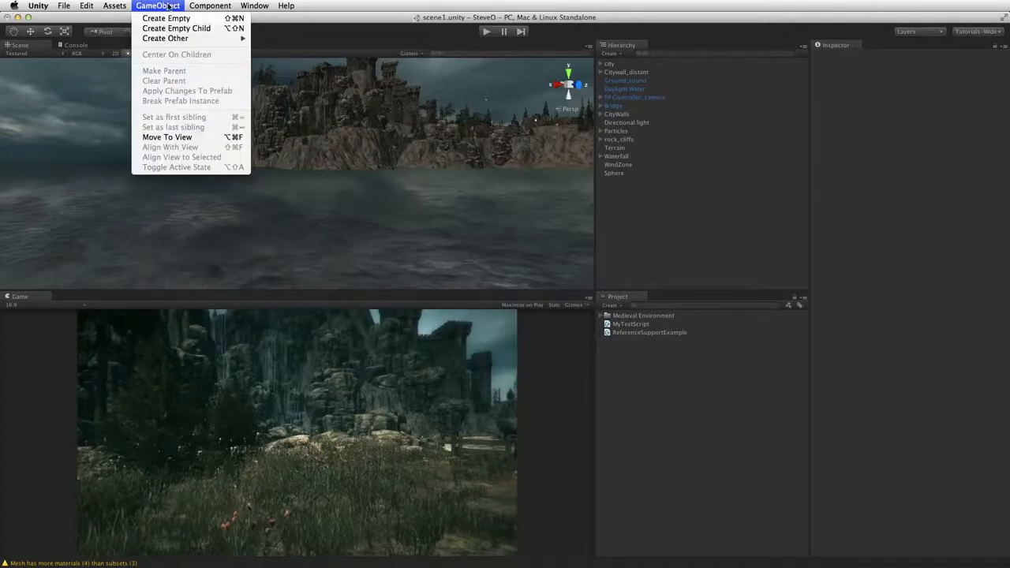
{"action": "mouse_move", "coordinate": [167, 41]}
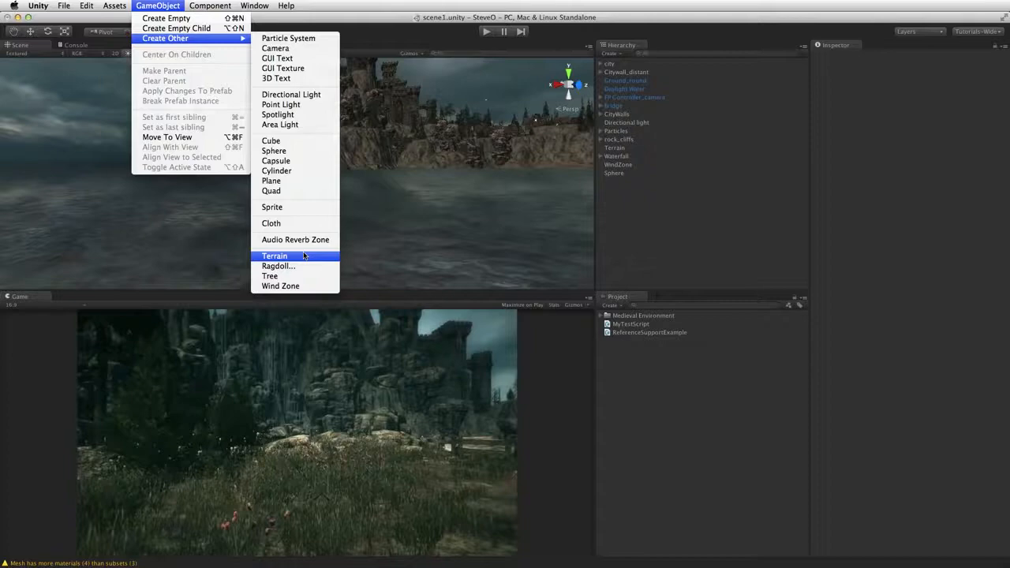
{"action": "key", "text": "super+Tab"}
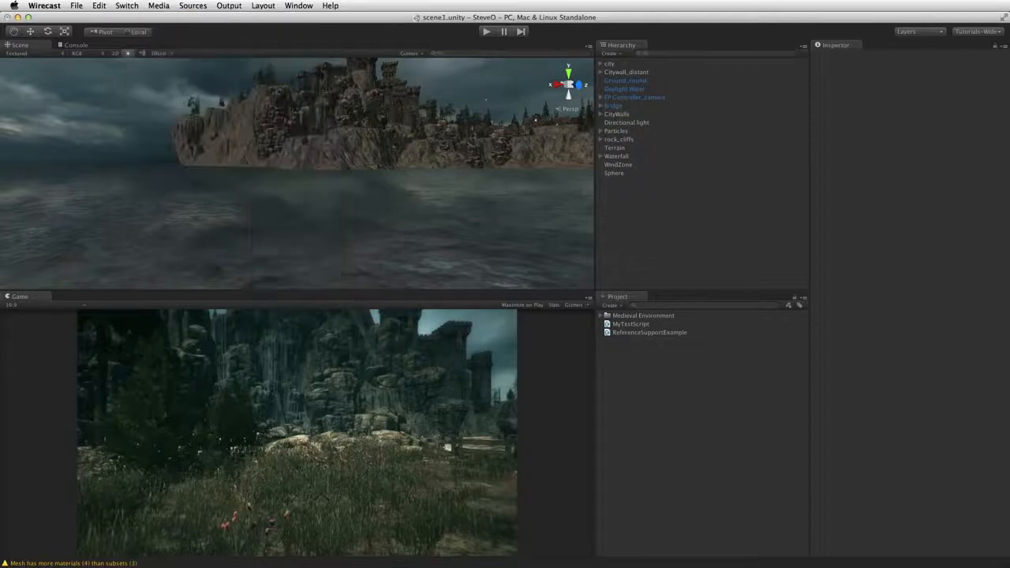